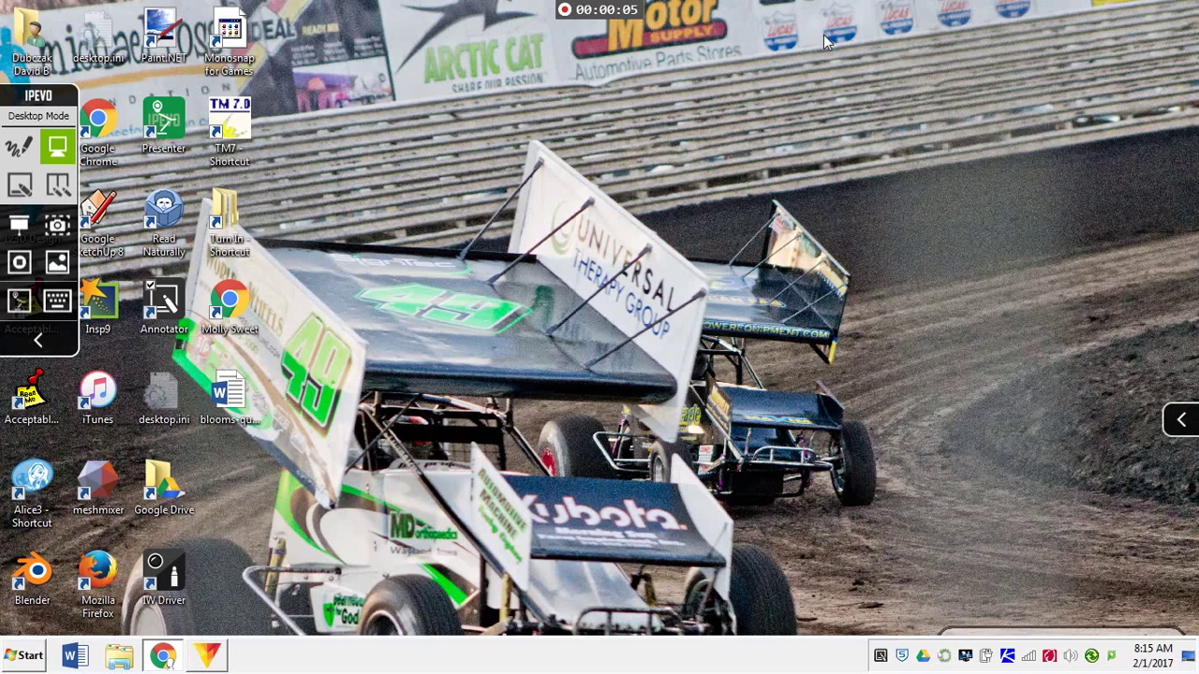
- Collapse the IPEVO annotation side panel so the desktop shortcuts show
left_click(39, 341)
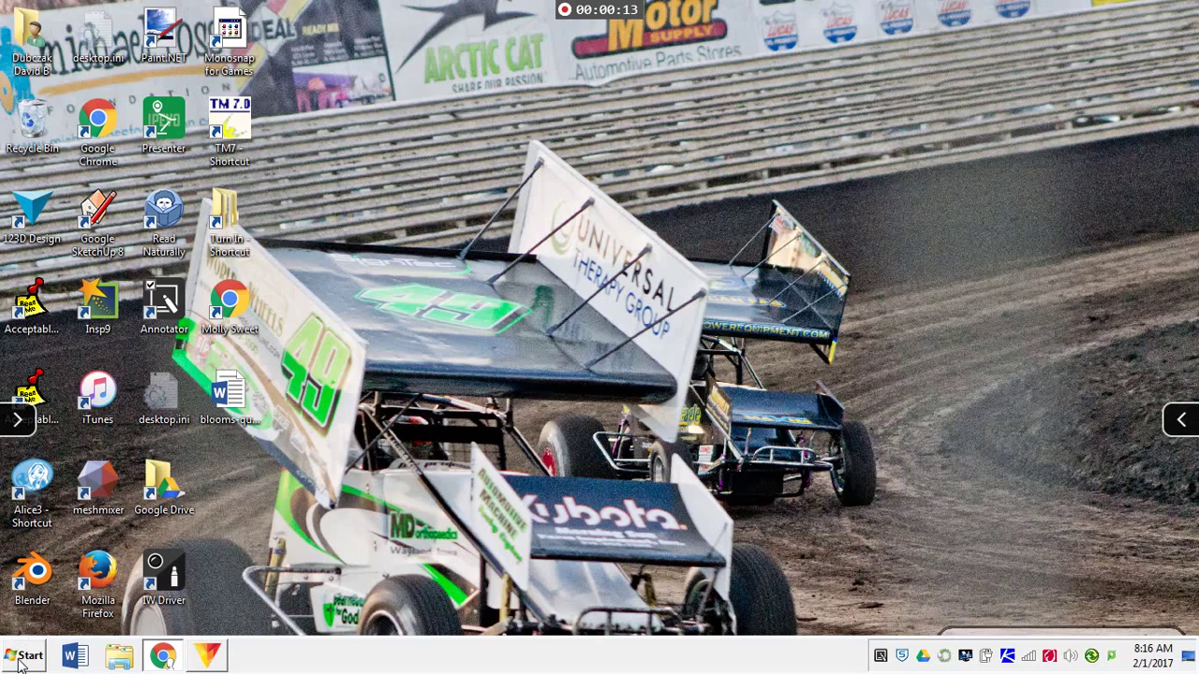
- Open Local Disk (C:) from Start > Computer
left_click(23, 658)
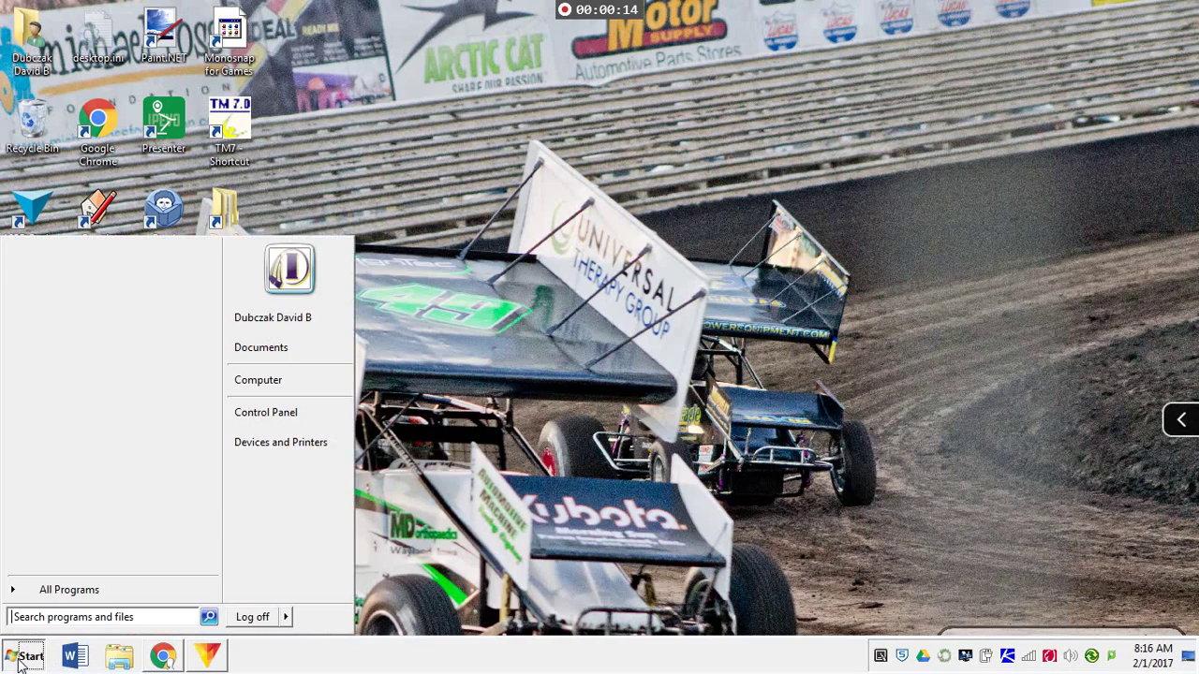
left_click(291, 381)
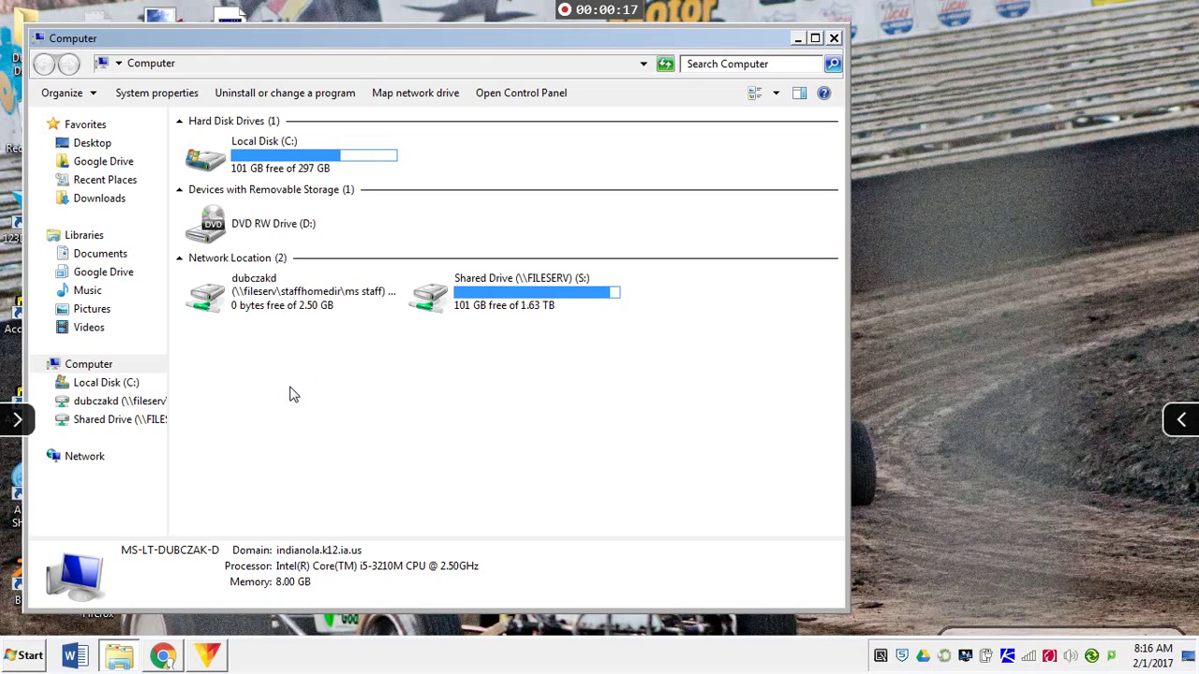
left_click(268, 157)
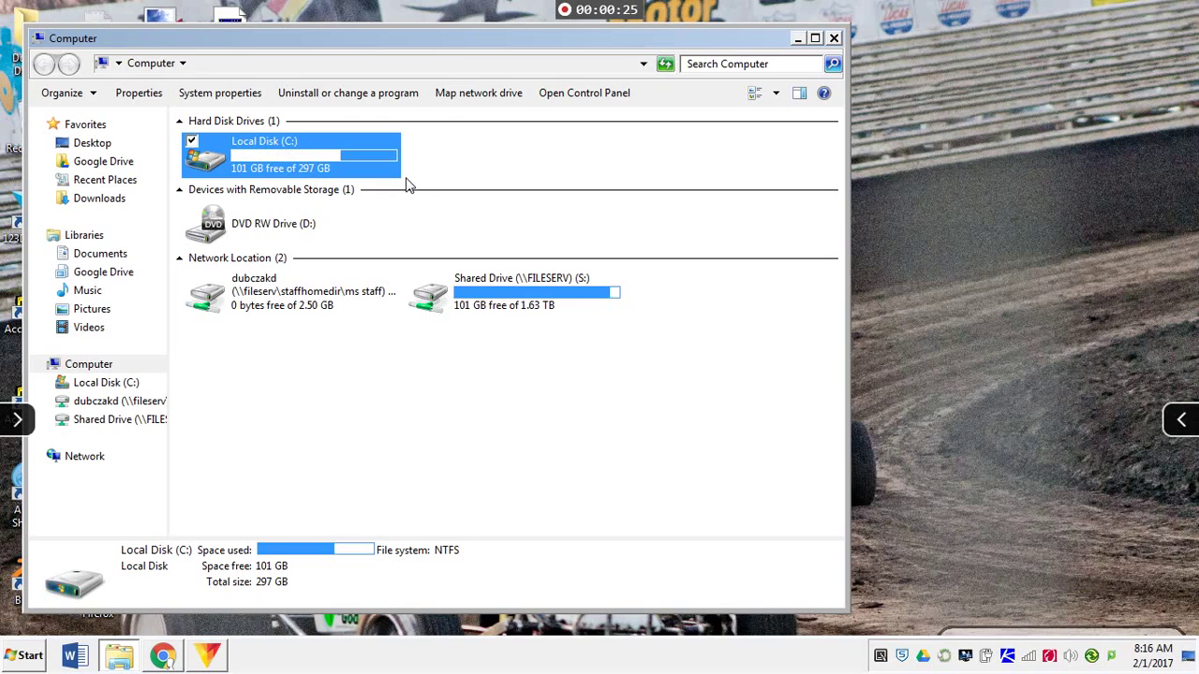
double_click(261, 152)
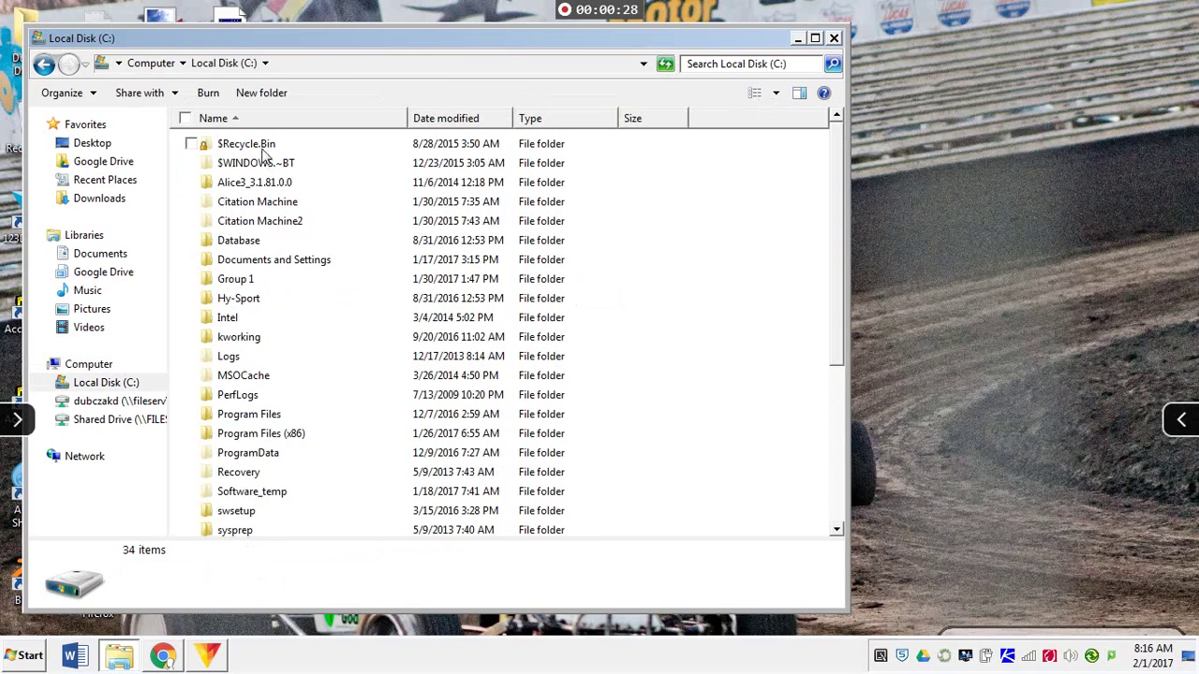
- Create a new folder named 'Dubczak Documentary' on C: and open it
left_click(265, 95)
type("Dubc")
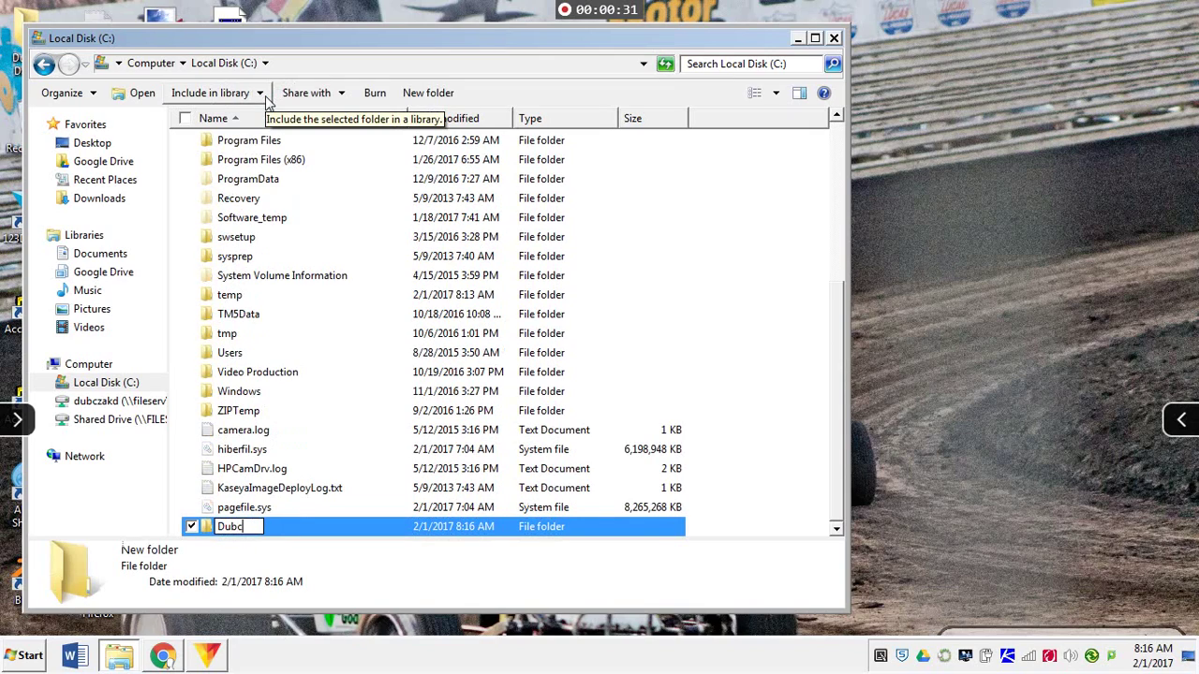
type("zak Documentary")
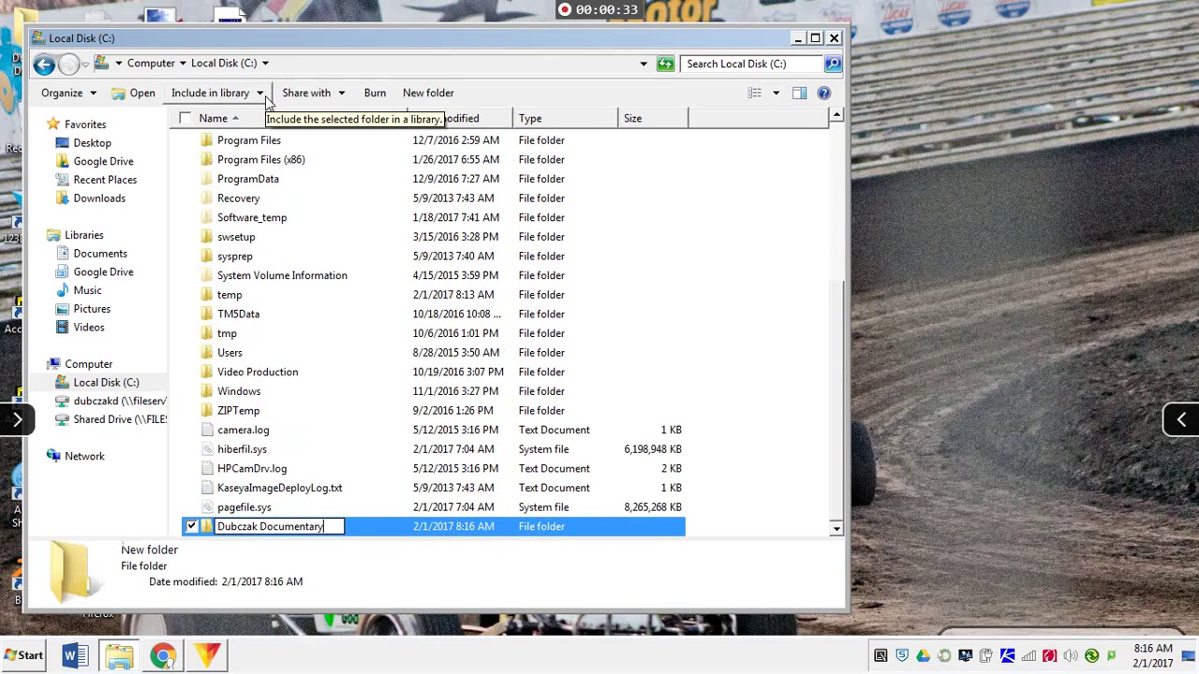
key("Return")
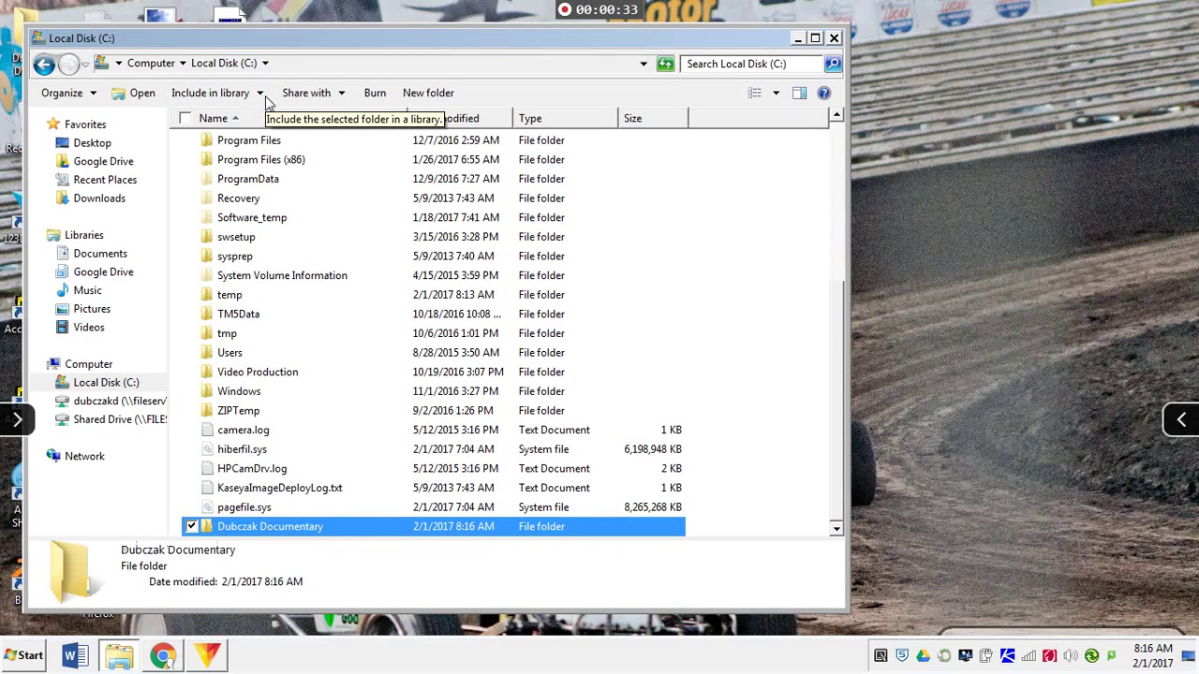
double_click(323, 528)
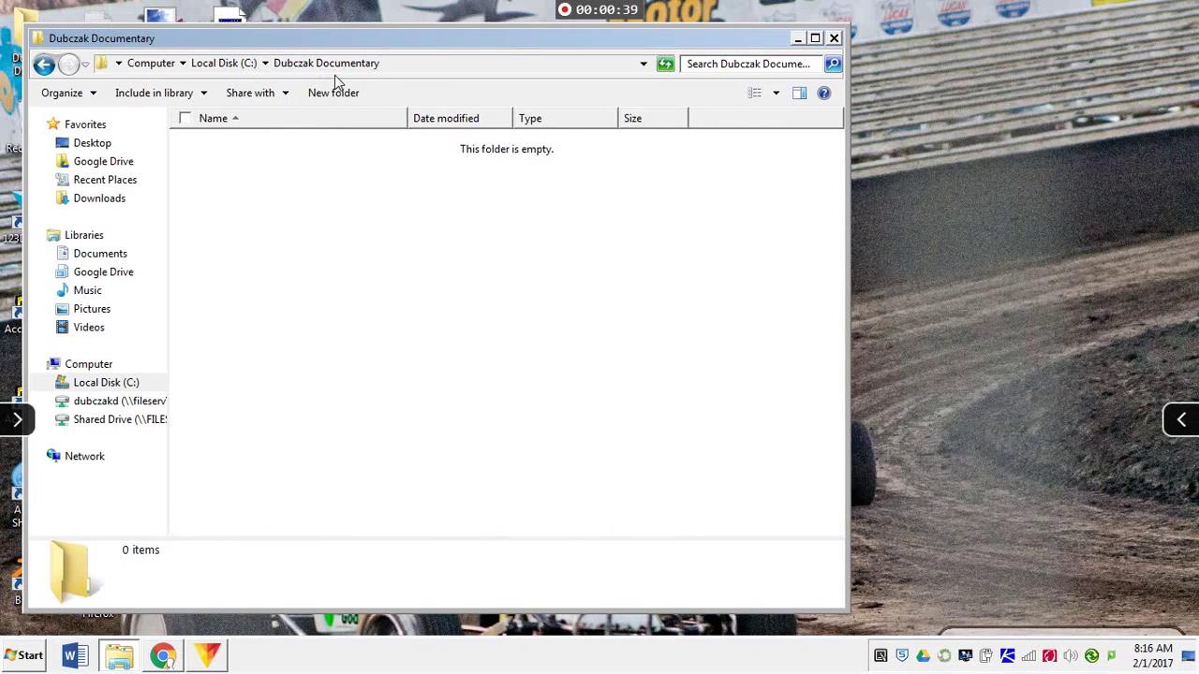
- Search Google for 'apollo program' in Chrome and show the image results
left_click(165, 657)
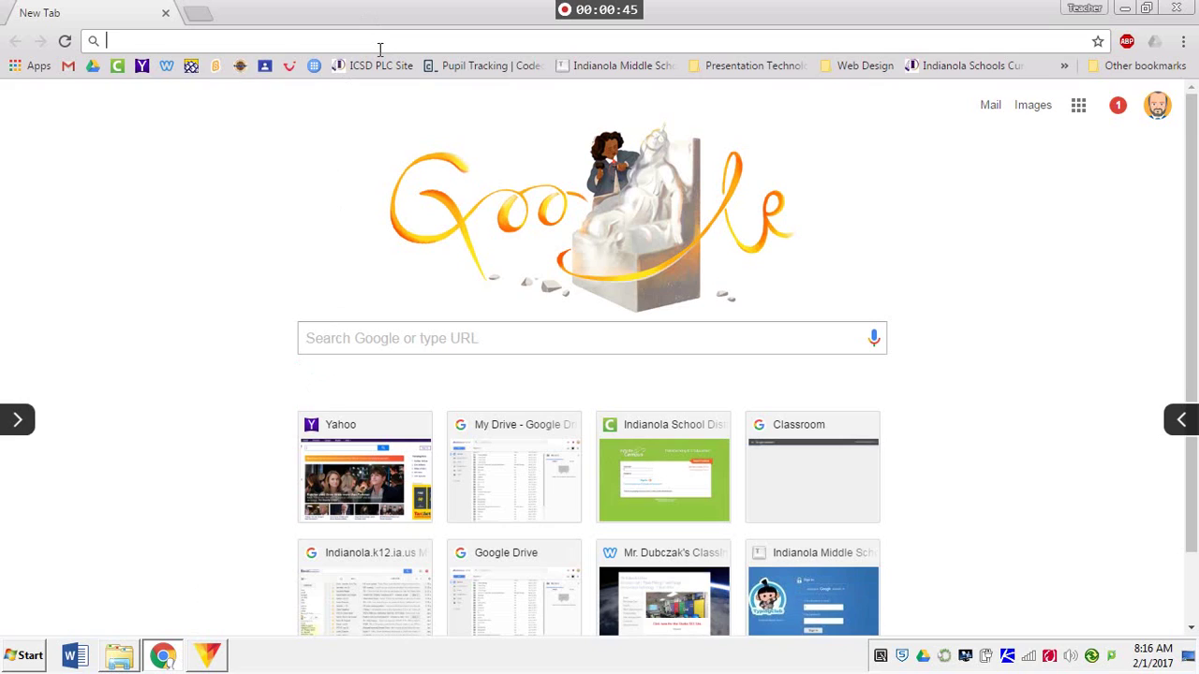
type("apollo progra")
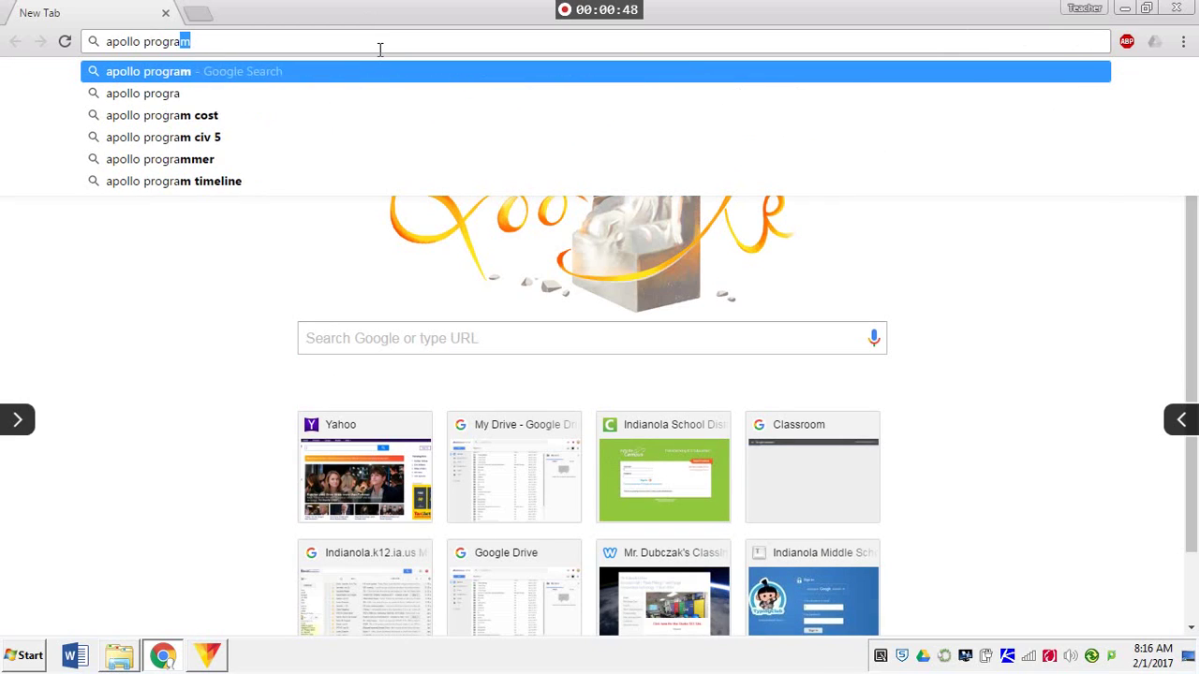
key("Return")
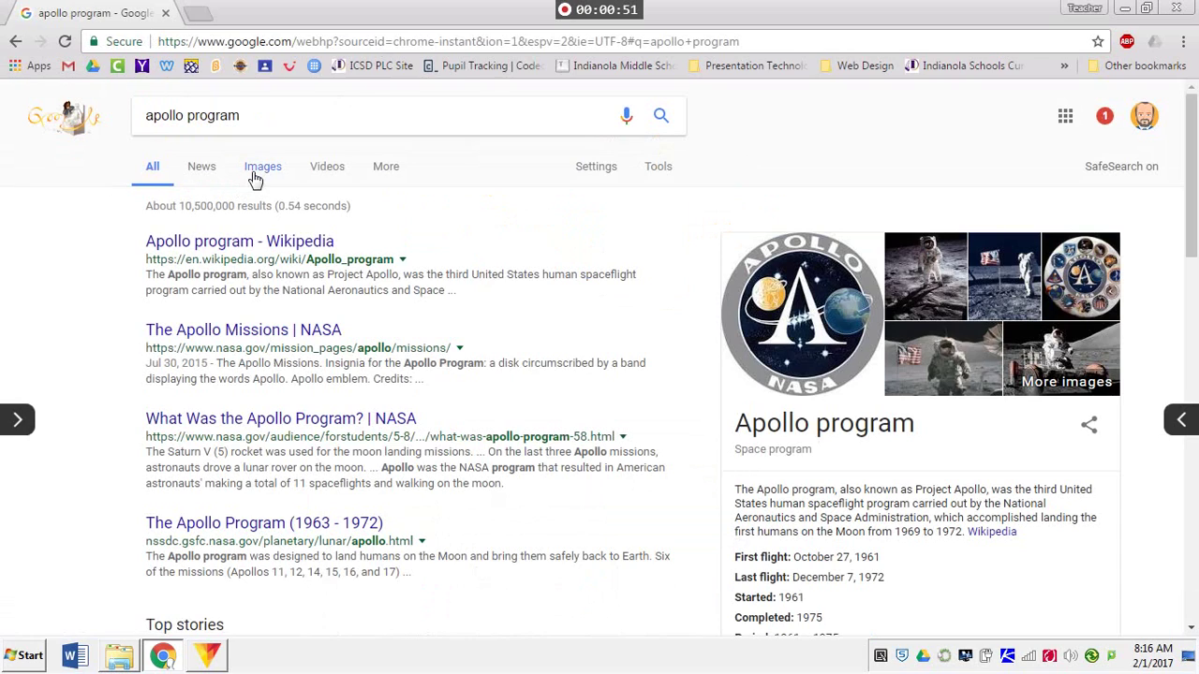
left_click(255, 178)
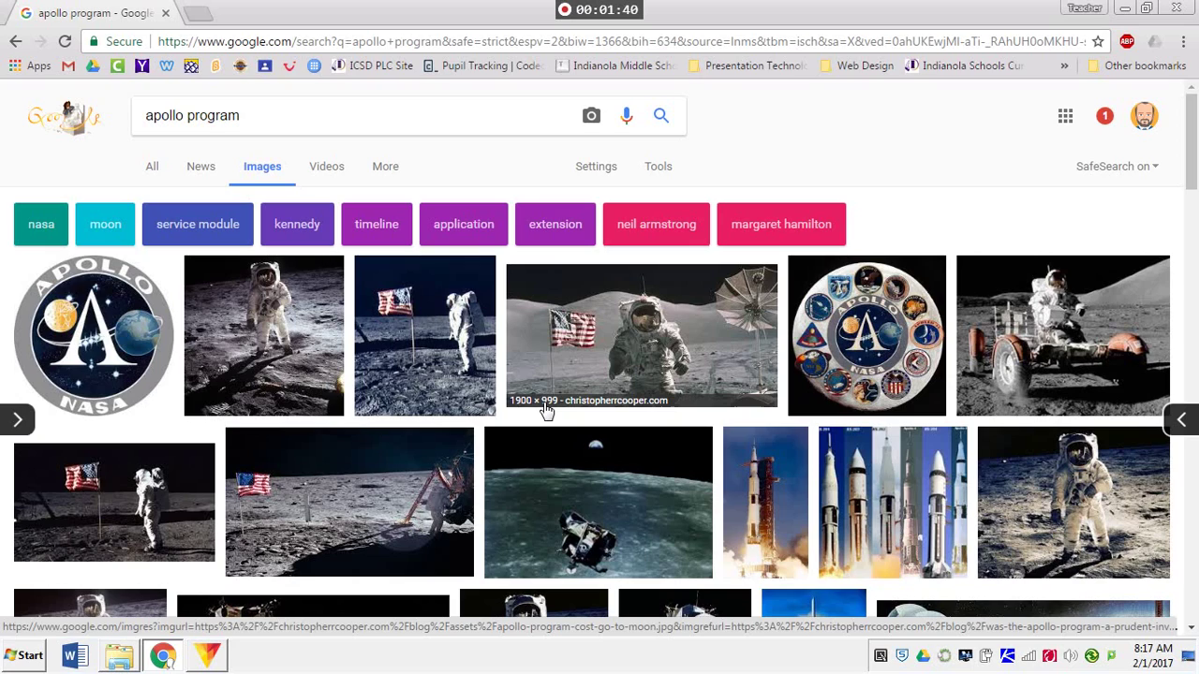
- Save the astronaut-with-flag preview image, choosing the Dubczak Documentary folder on C: as the location
left_click(669, 349)
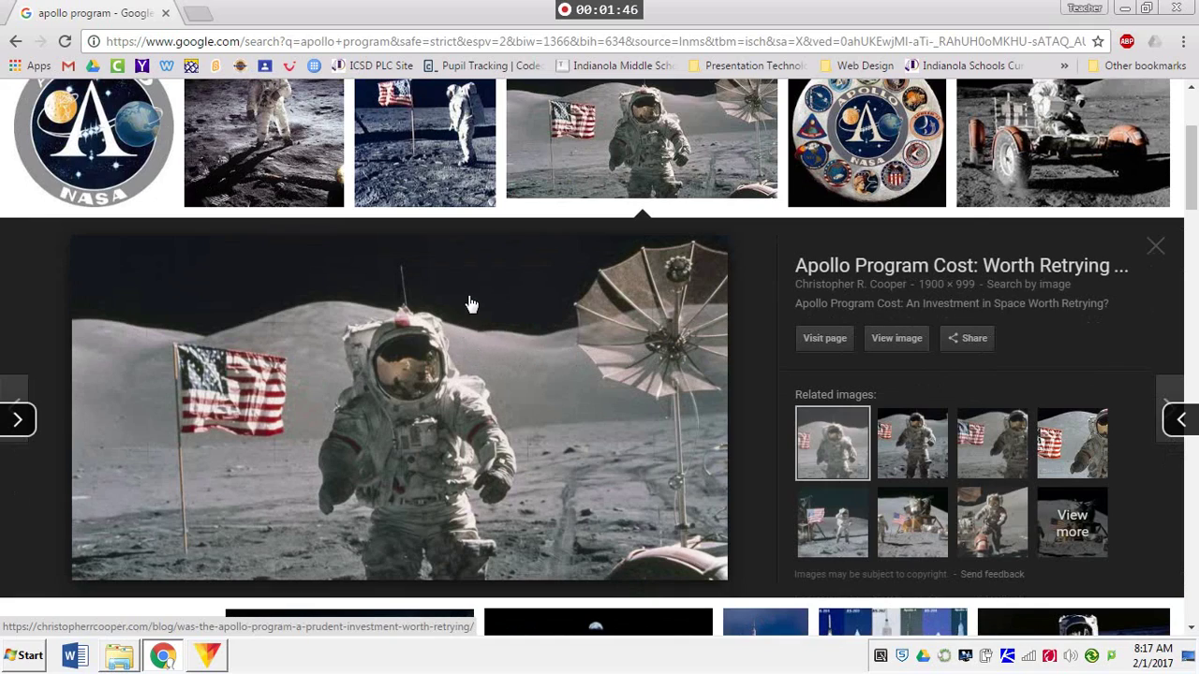
right_click(516, 319)
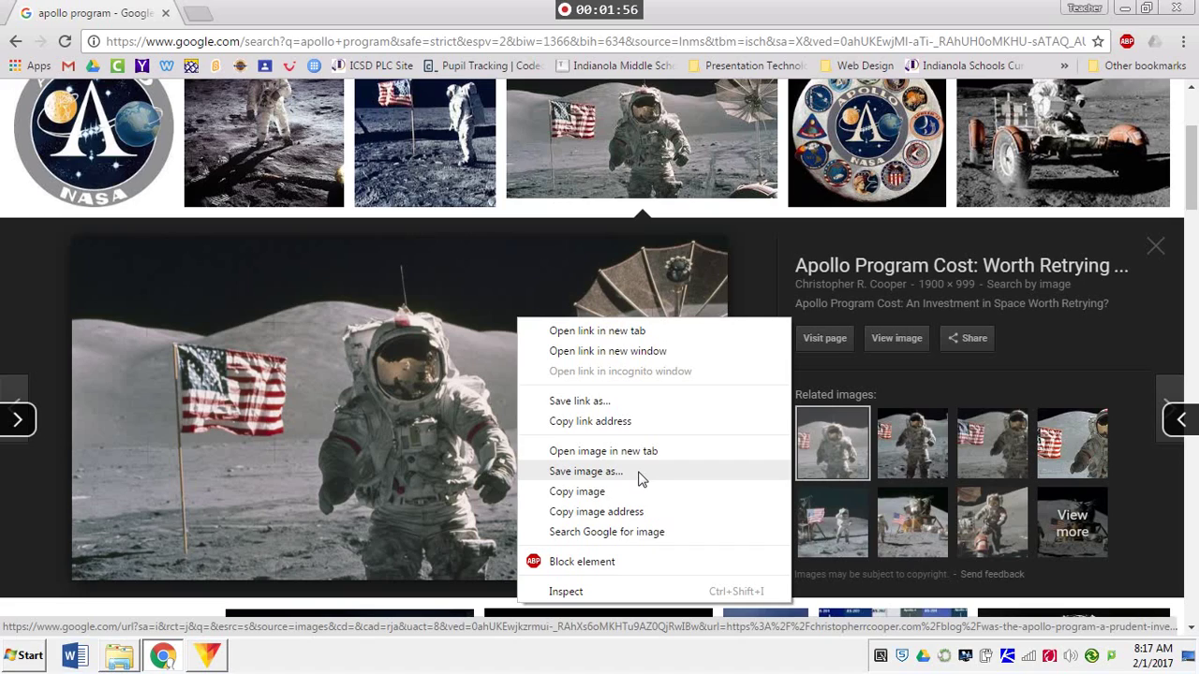
left_click(616, 472)
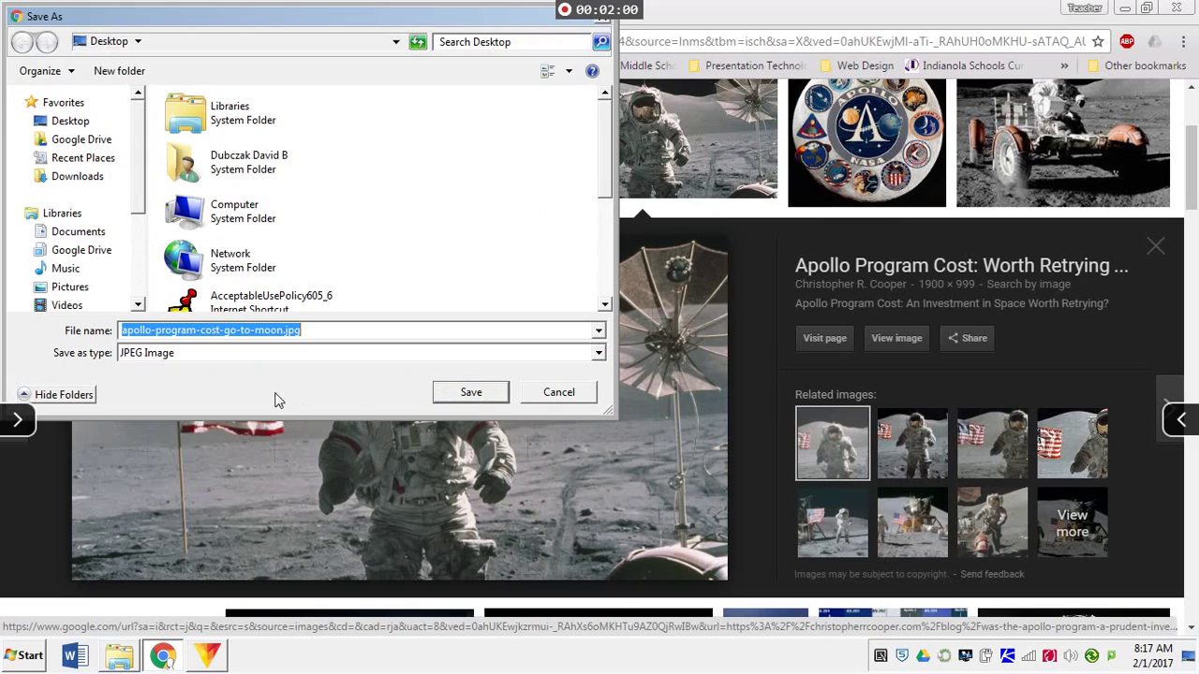
left_click_drag(139, 180, 139, 251)
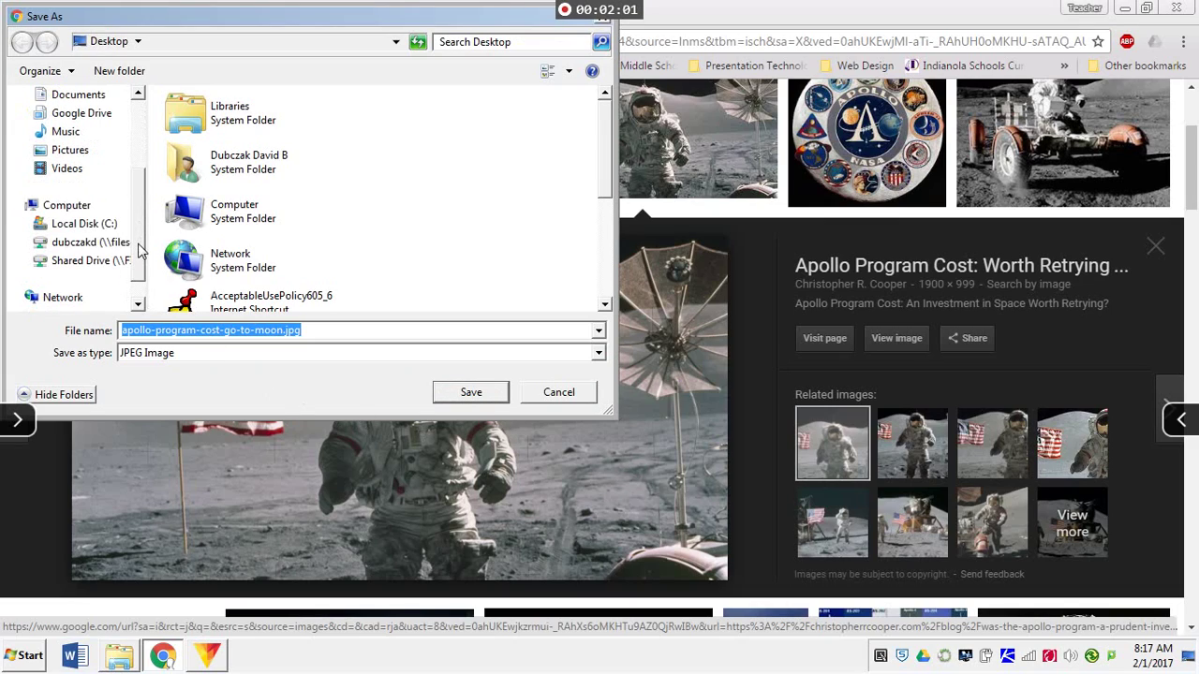
left_click(87, 224)
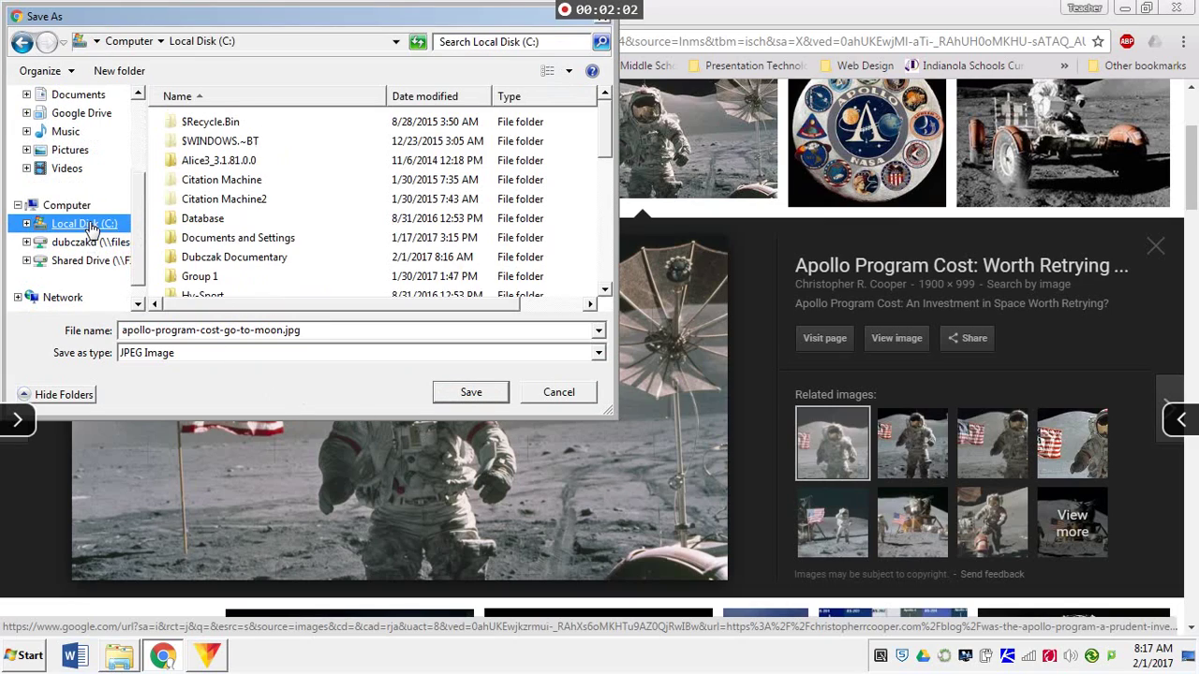
double_click(228, 258)
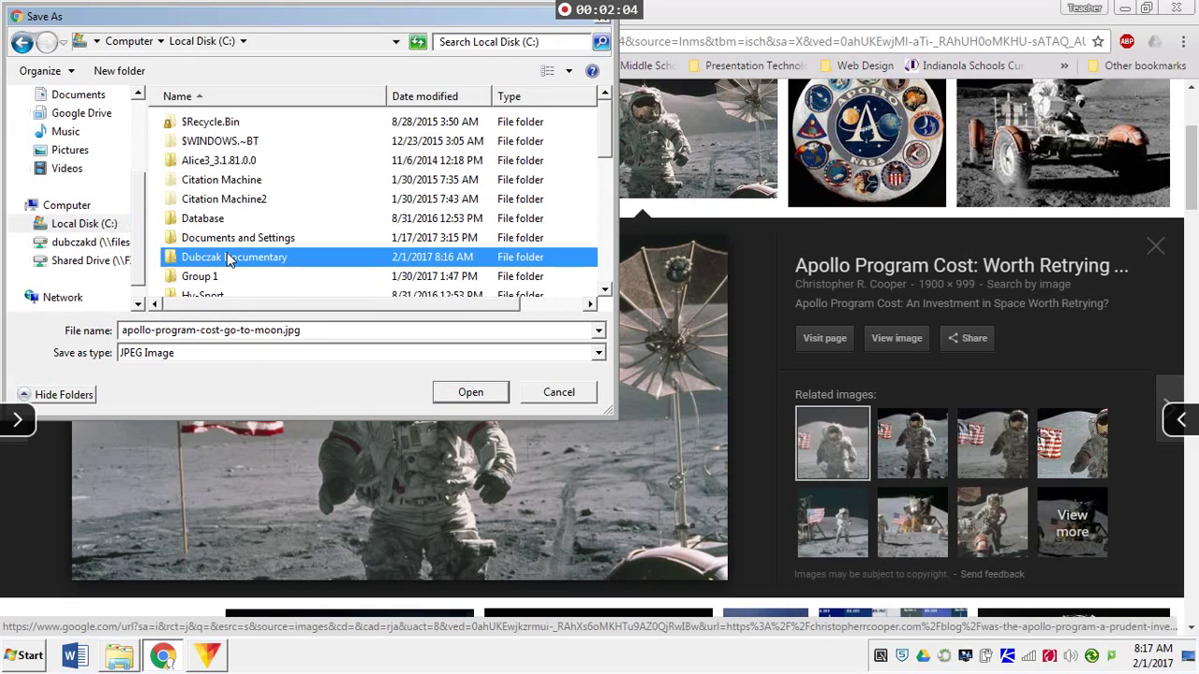
- Name the astronaut photo 'apollo 16.jpg' and save it
left_click(126, 333)
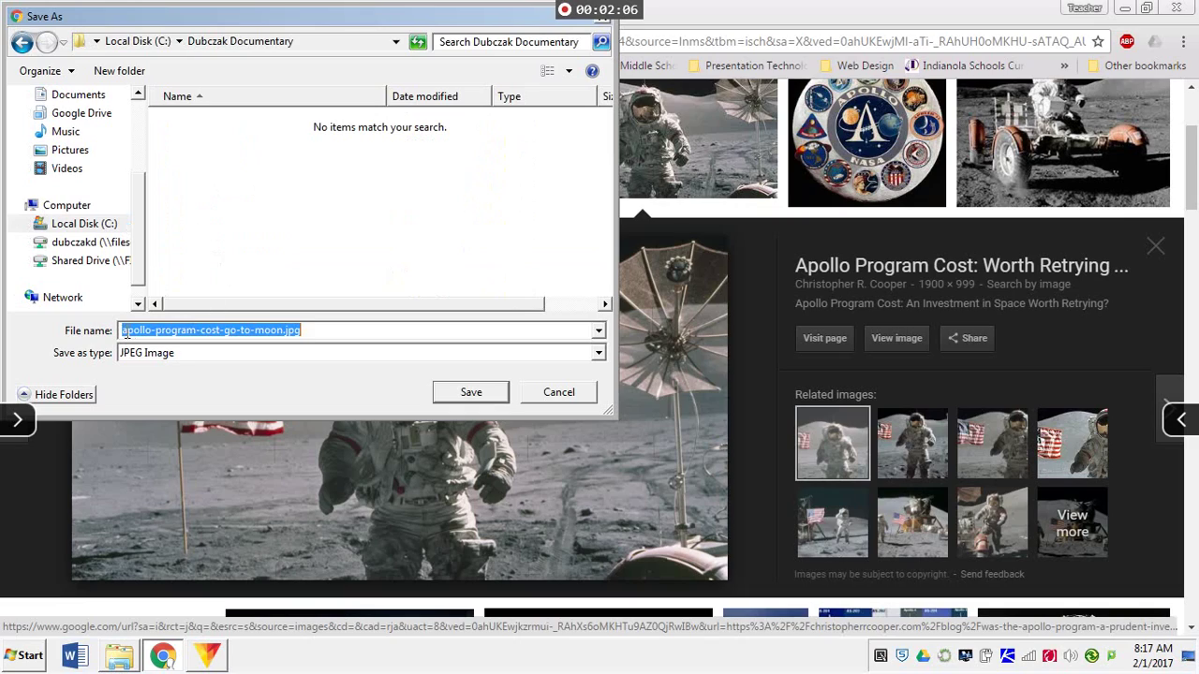
left_click(277, 333)
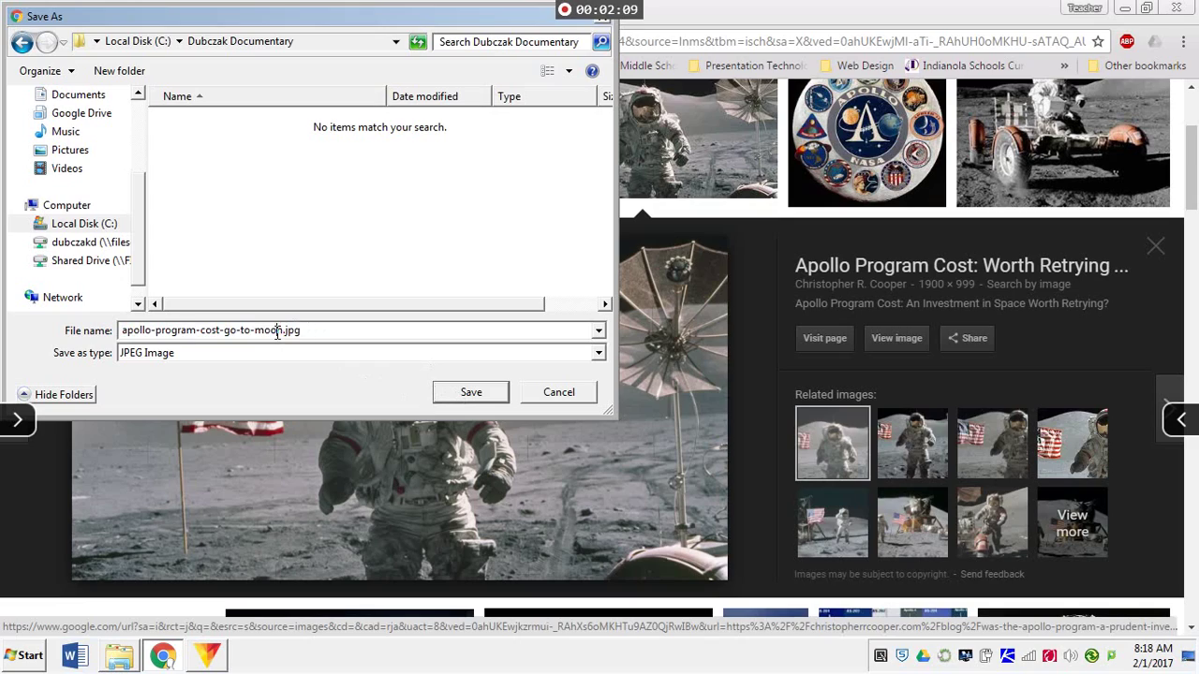
left_click_drag(283, 333, 91, 342)
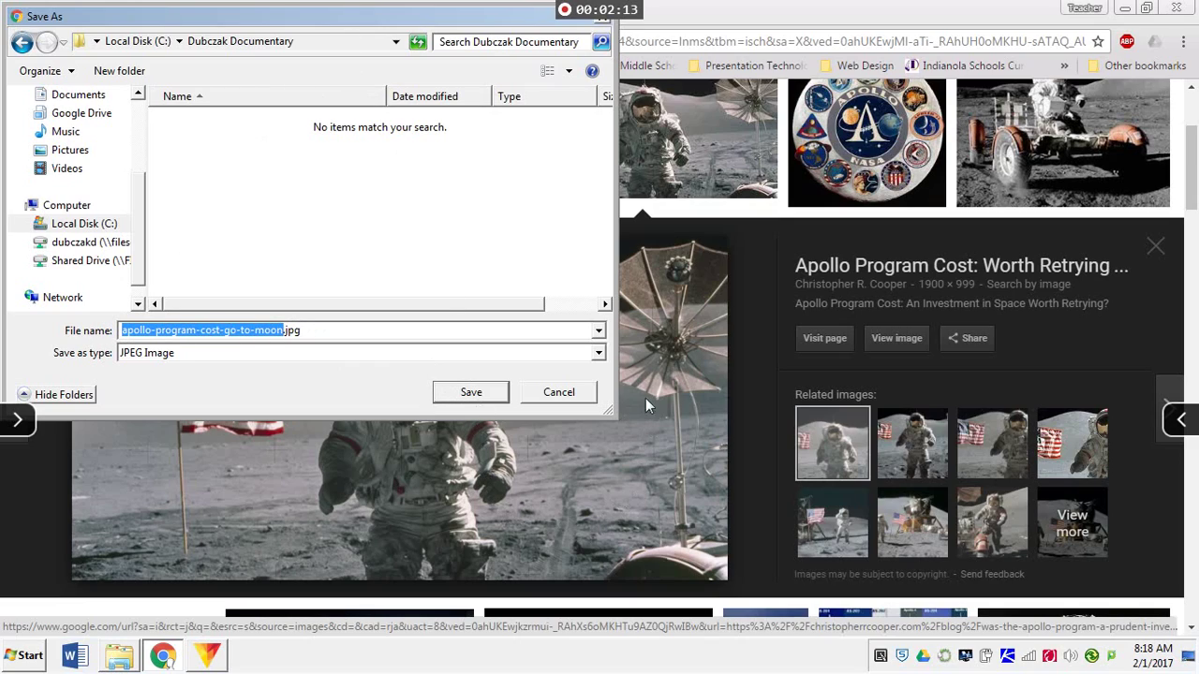
left_click_drag(382, 22, 766, 97)
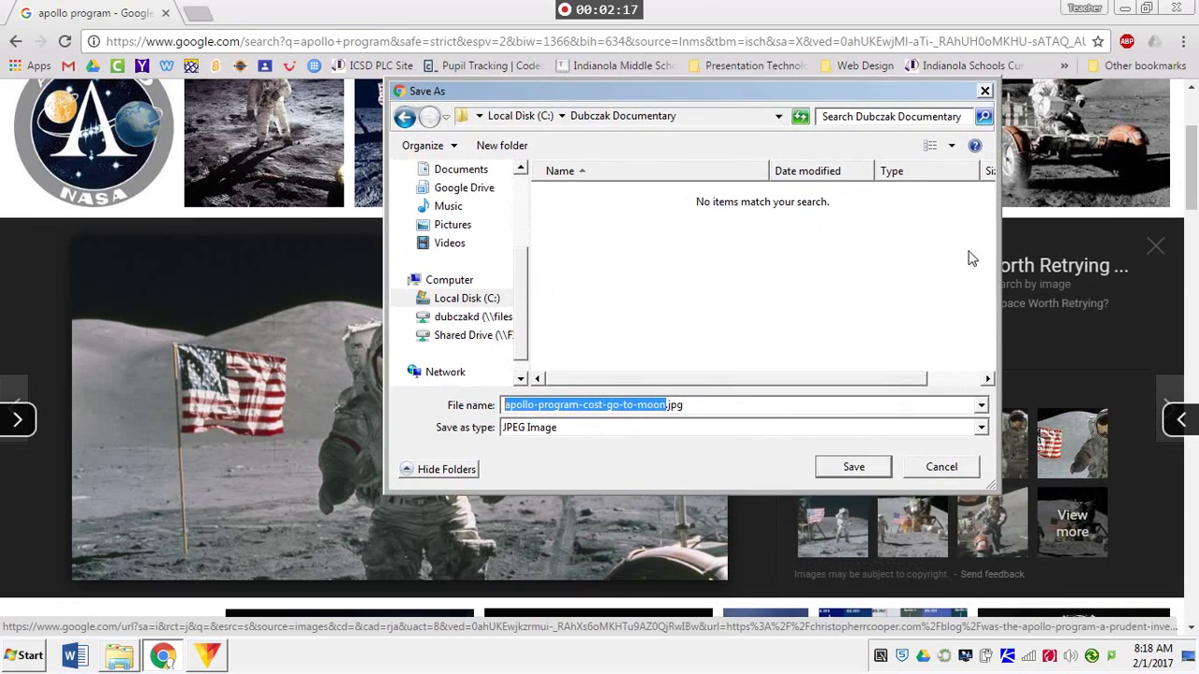
type("apollo 16")
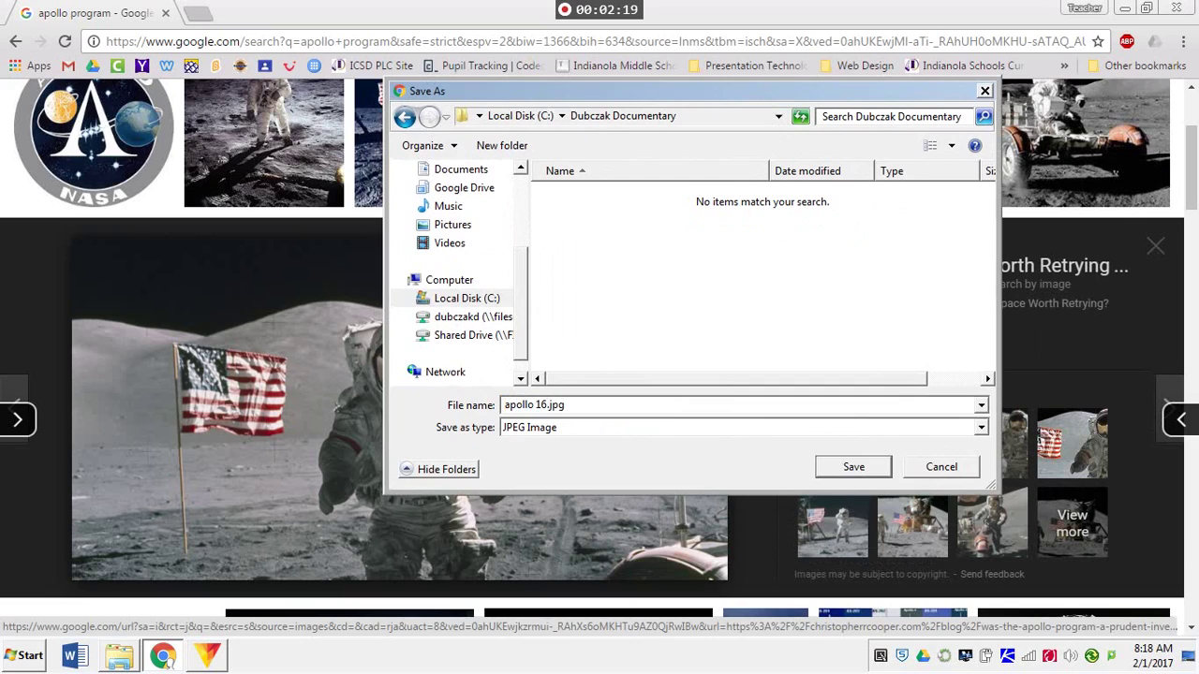
key("Return")
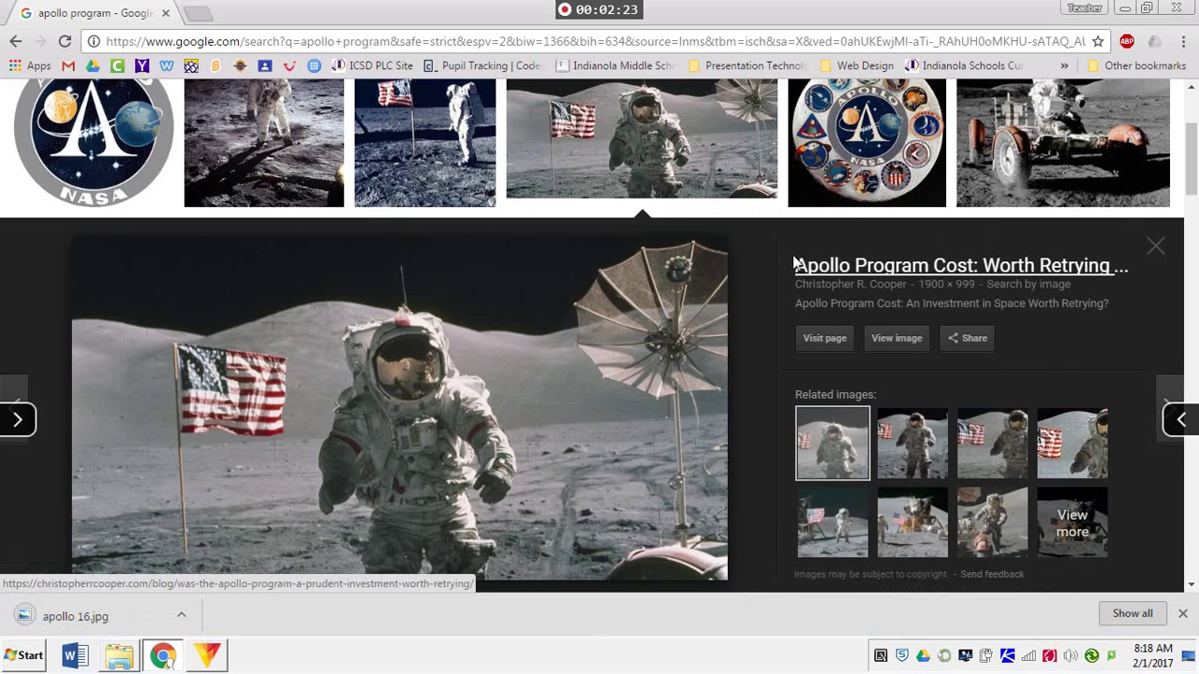
- Save the lone astronaut photo under its suggested file name
scroll(739, 379, "down", 1)
scroll(469, 300, "up", 2)
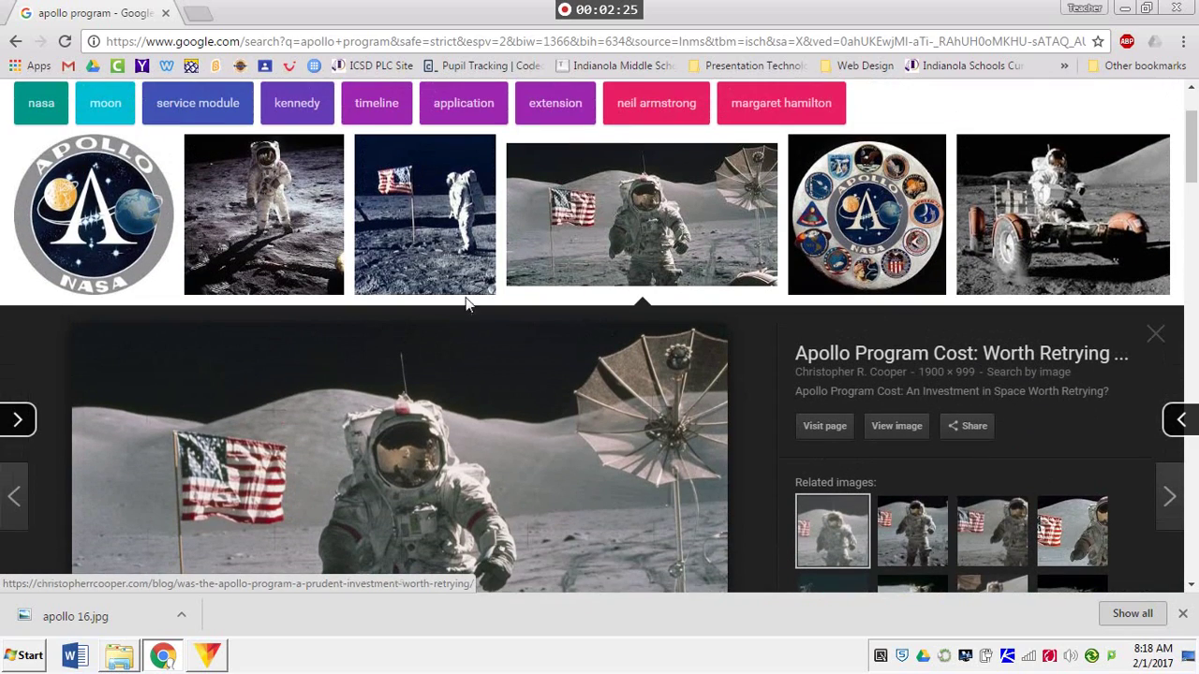
left_click(278, 194)
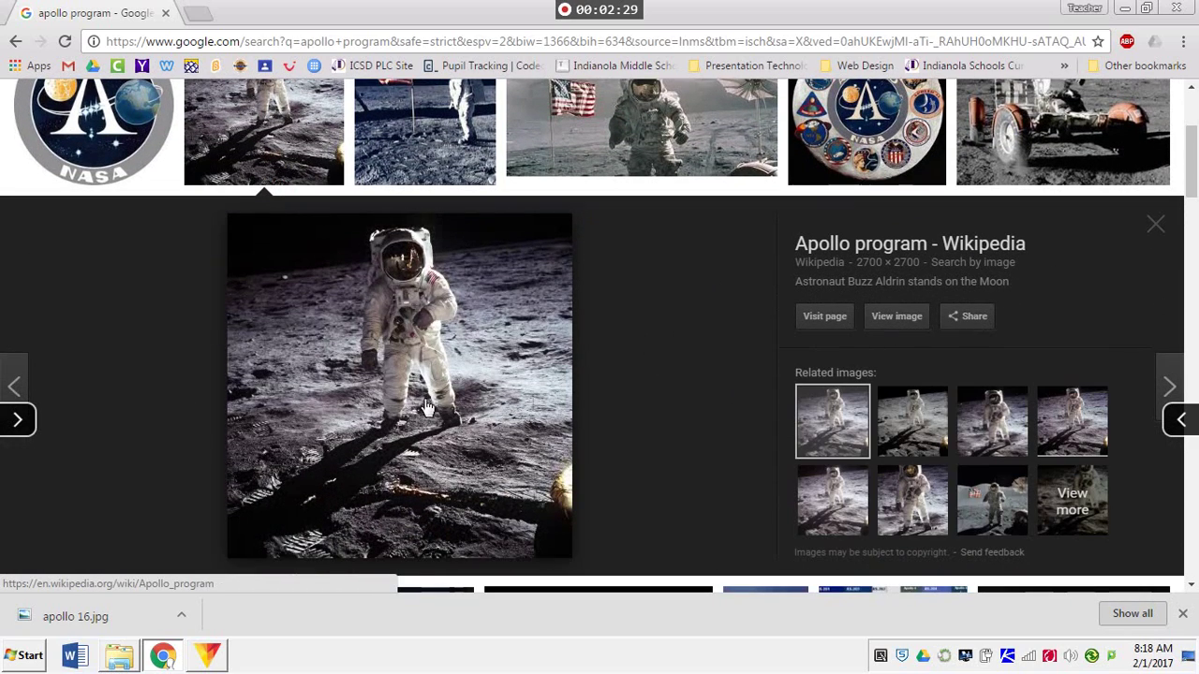
right_click(495, 314)
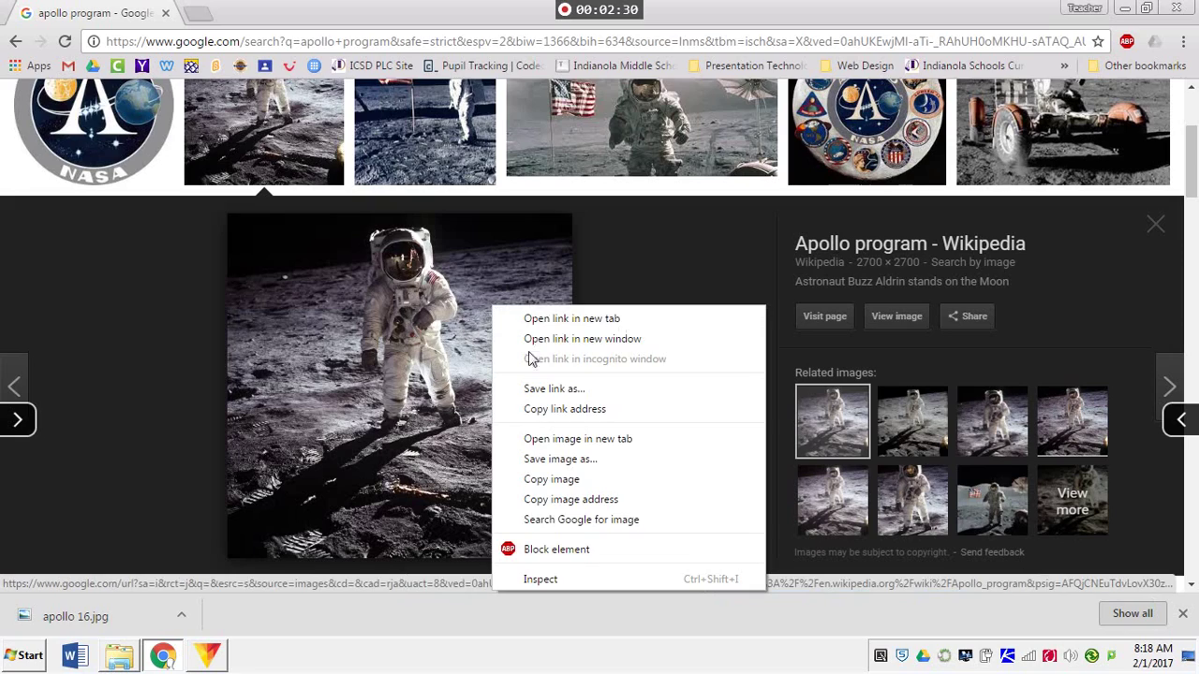
left_click(594, 459)
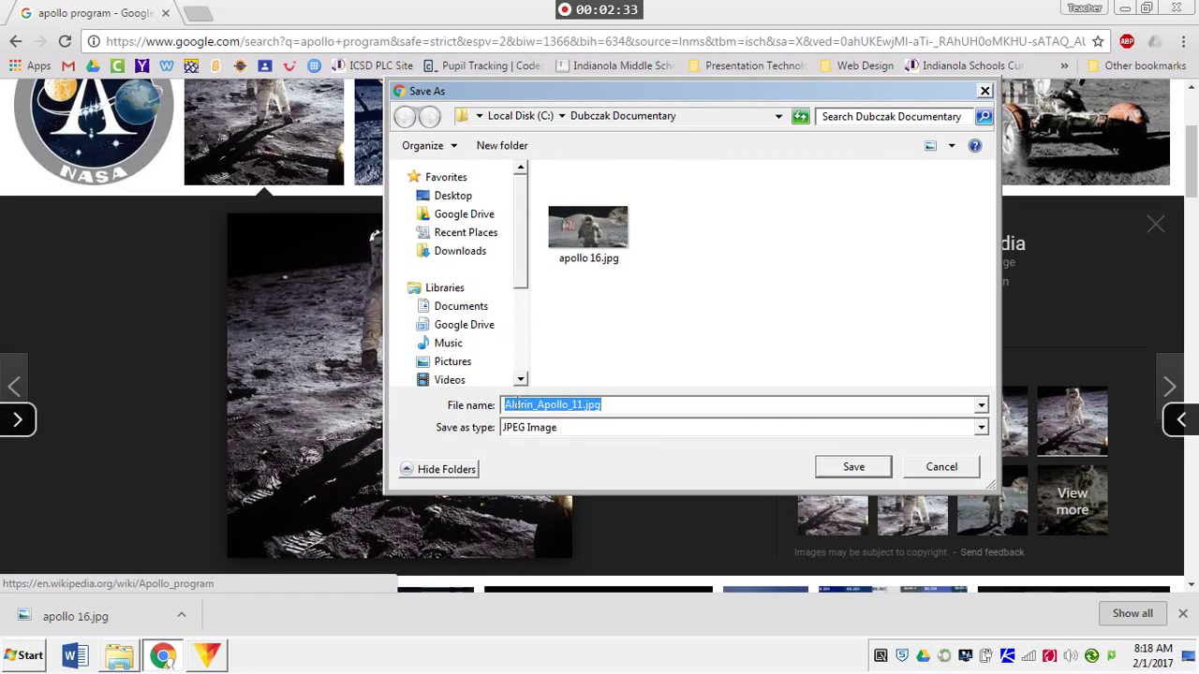
left_click(824, 470)
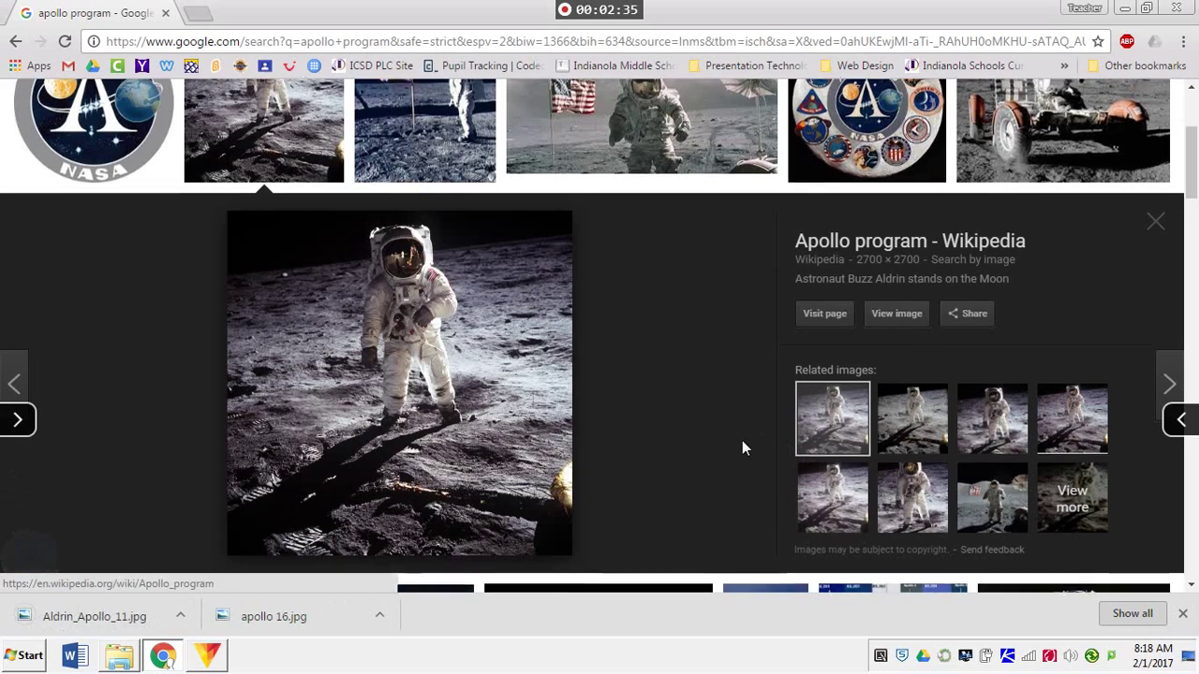
- Save the Apollo spacecraft picture as spaceship-apollo-3.jpg
scroll(742, 440, "down", 8)
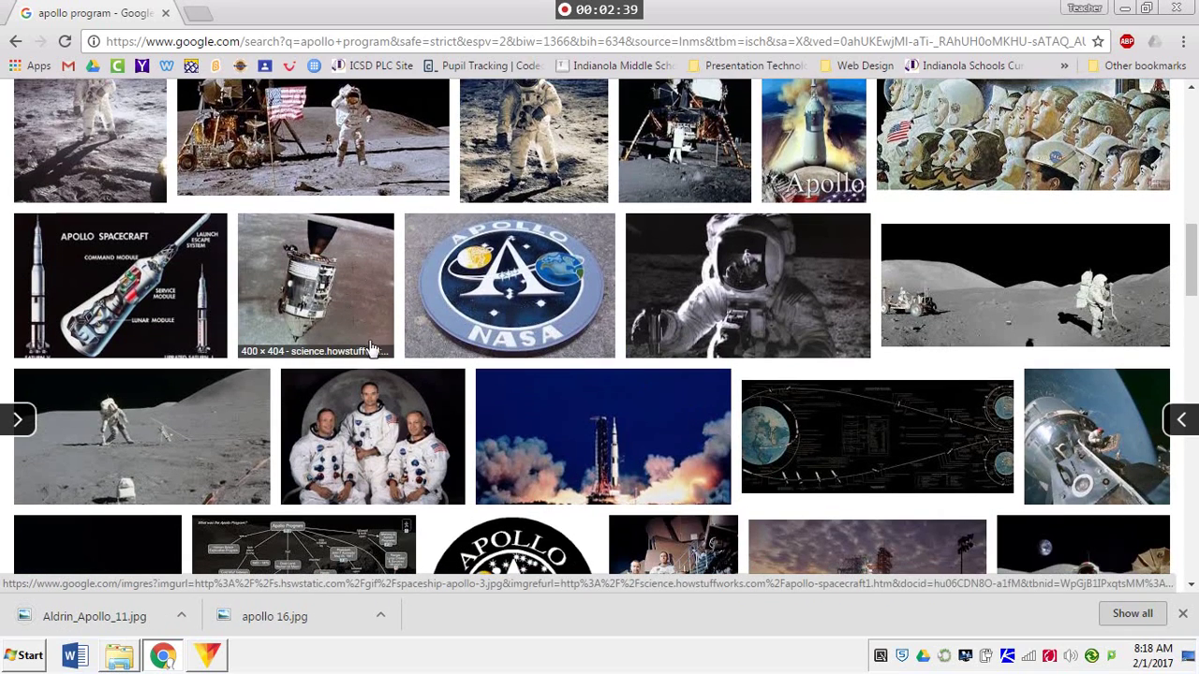
left_click(312, 272)
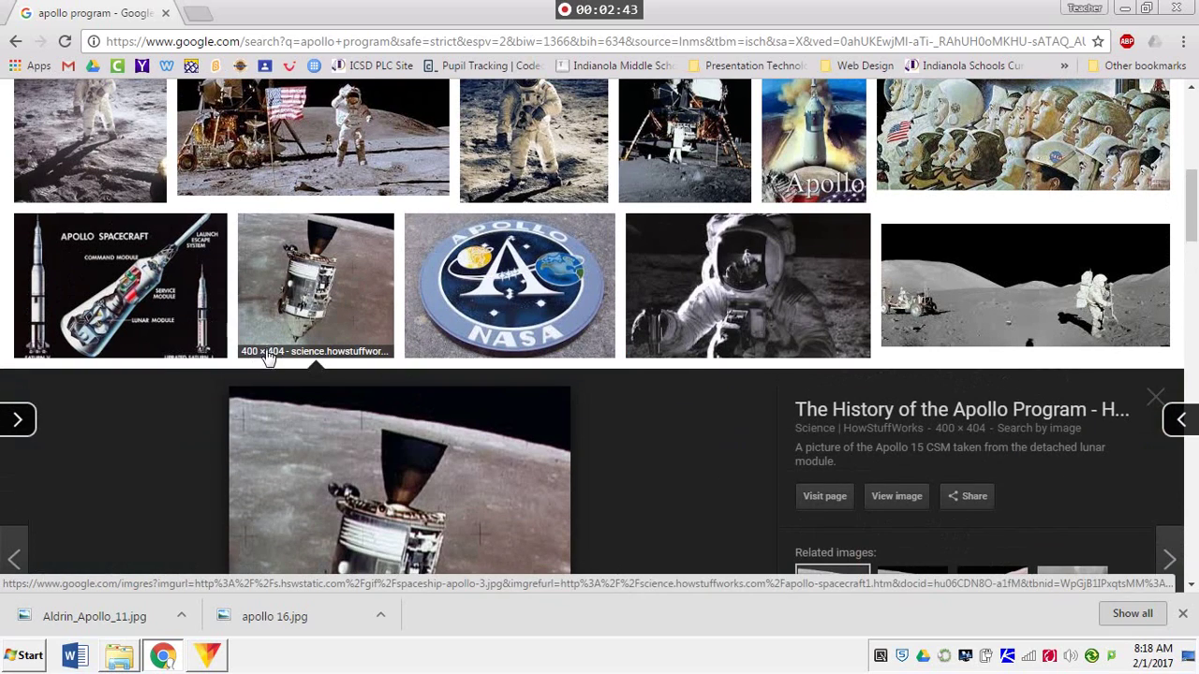
scroll(268, 354, "down", 2)
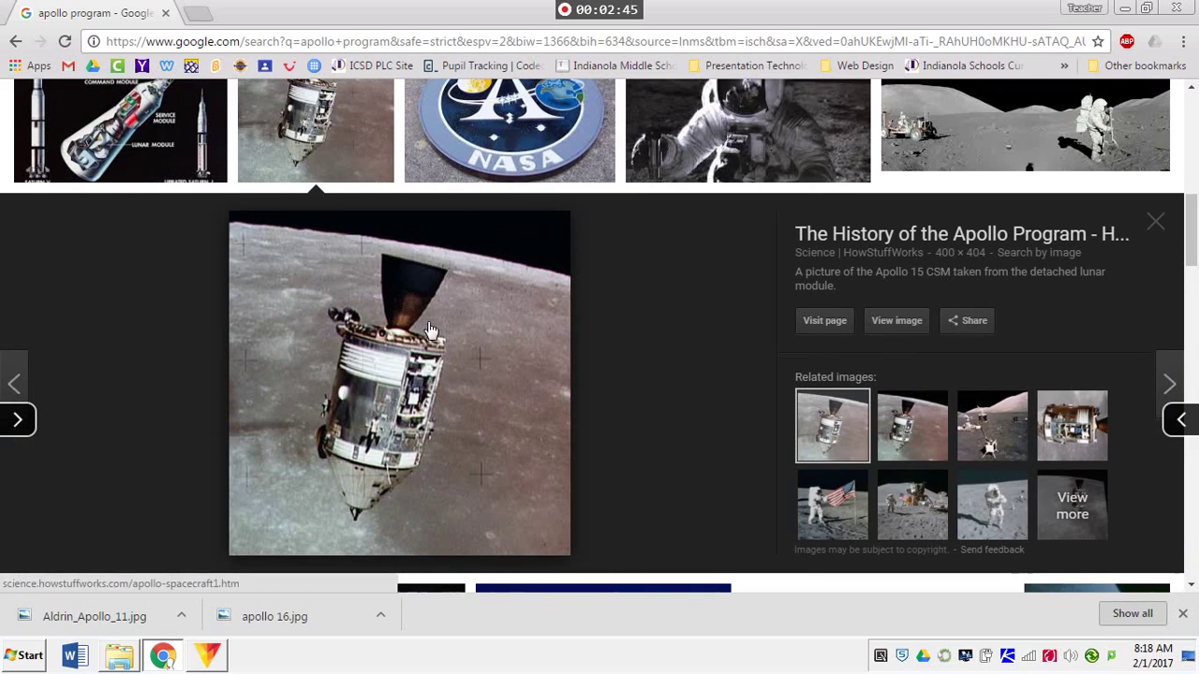
right_click(492, 353)
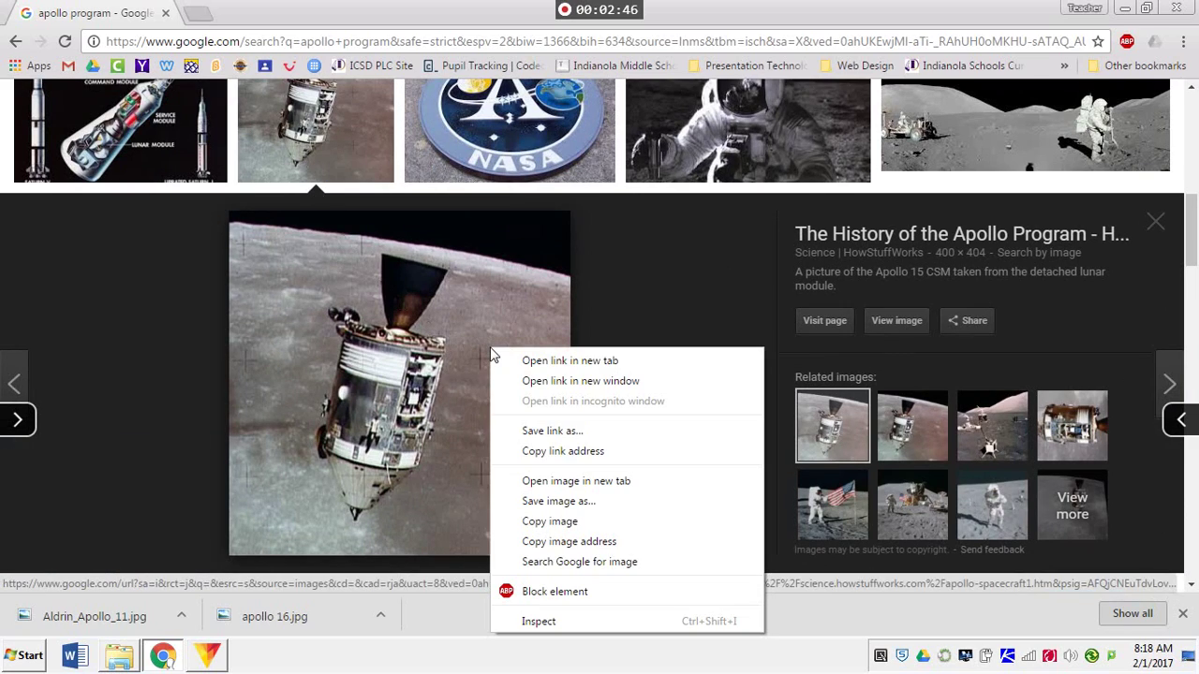
left_click(596, 504)
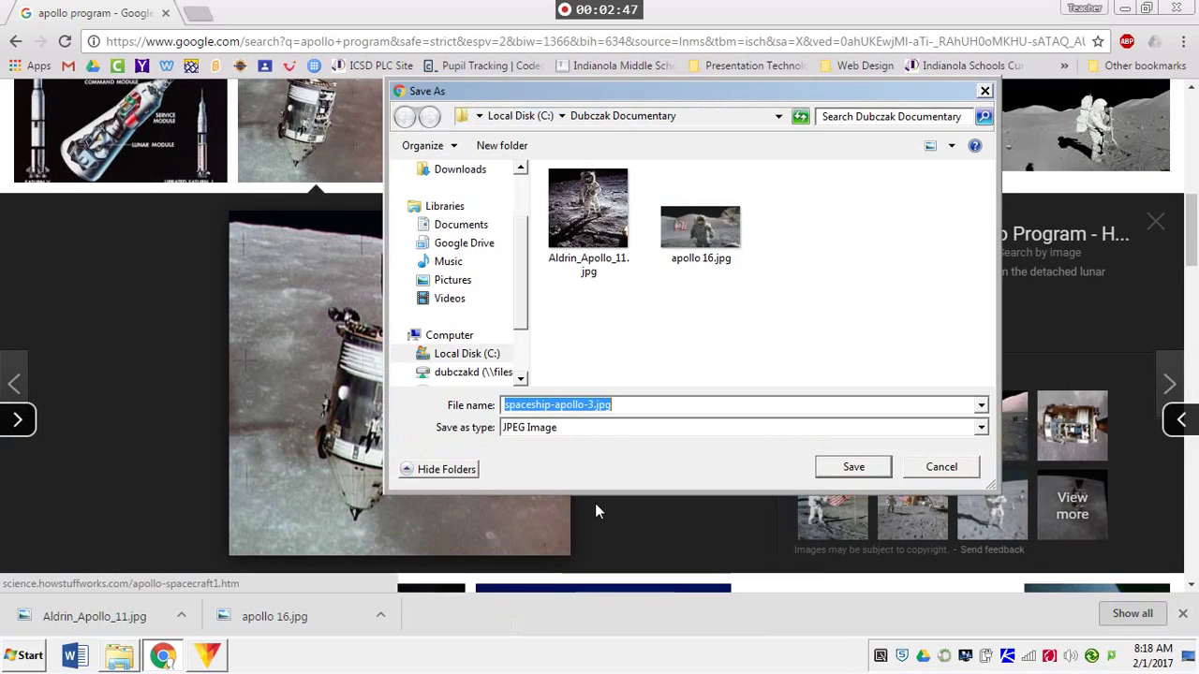
left_click(851, 466)
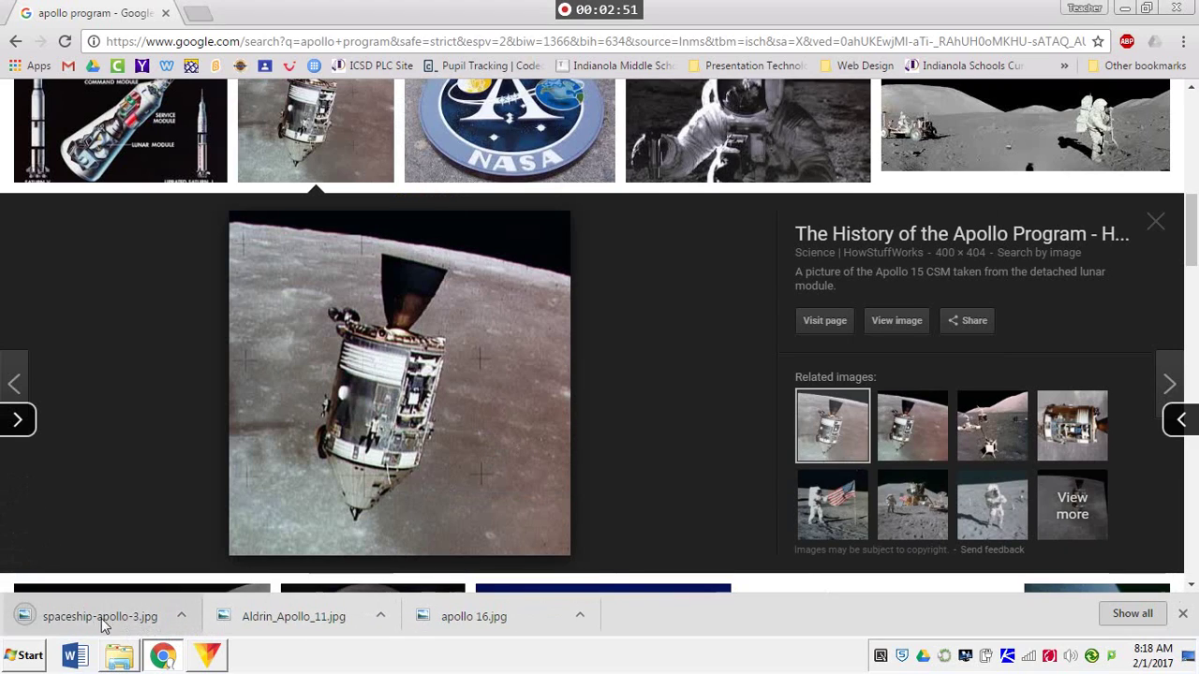
- Save the sunset launch-pad picture as LOVELL02.jpg, then close Chrome and switch to HitFilm
scroll(569, 394, "down", 4)
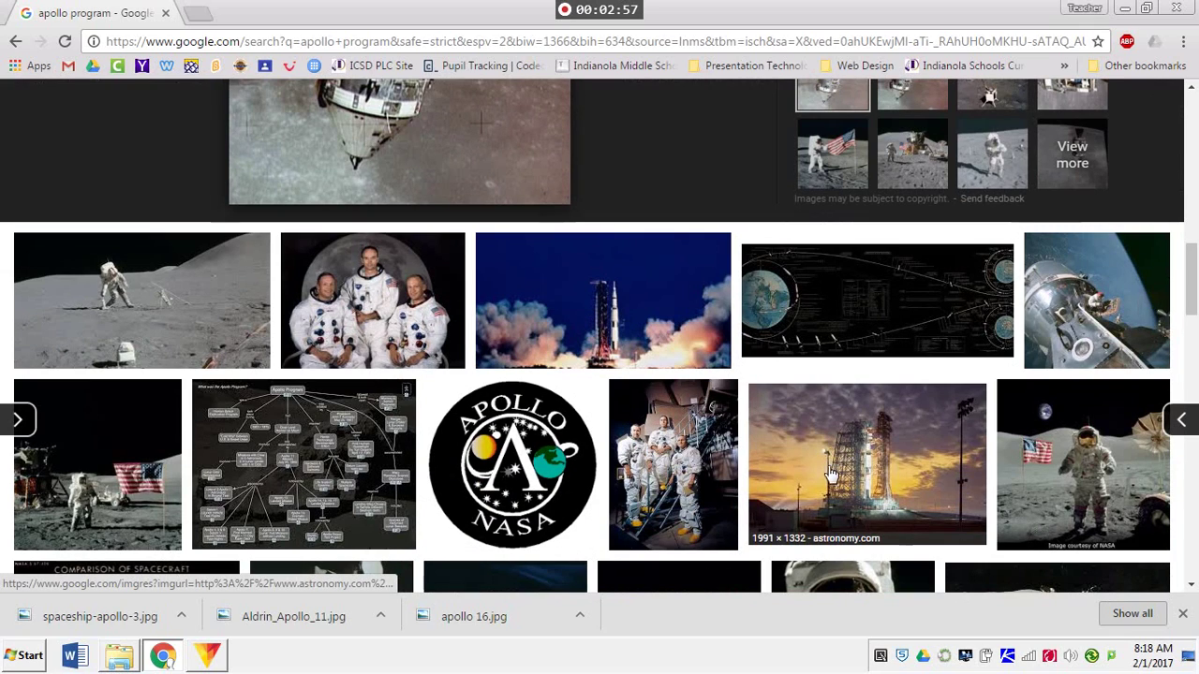
scroll(890, 468, "down", 1)
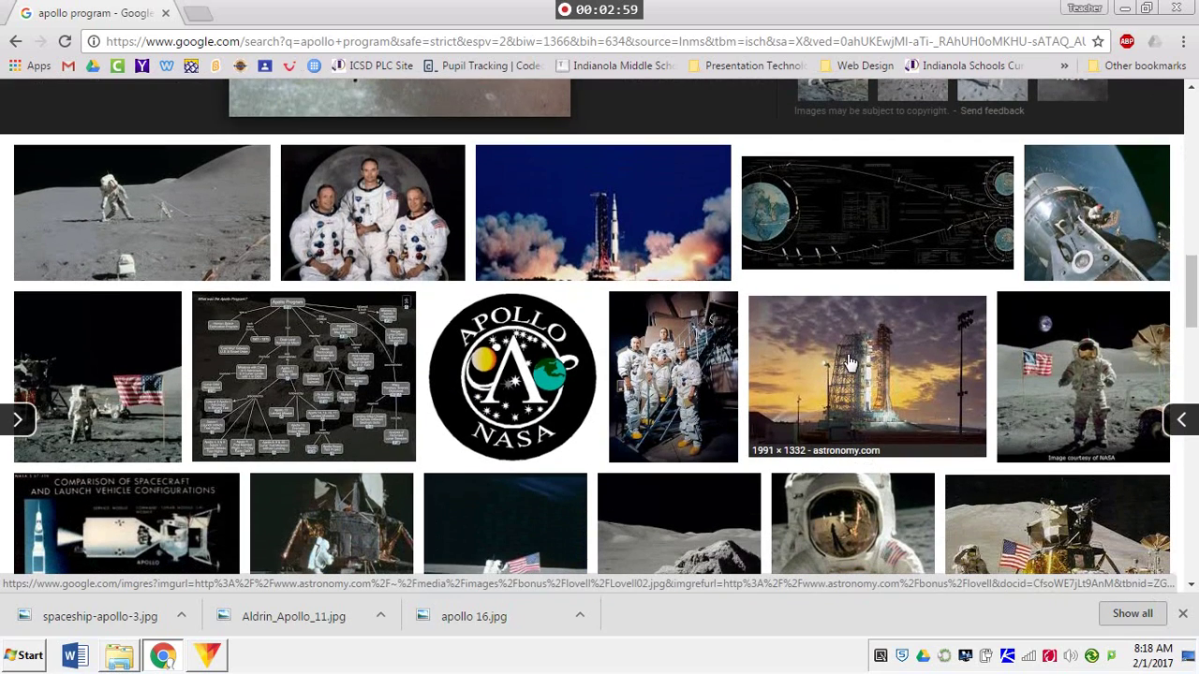
scroll(834, 393, "down", 5)
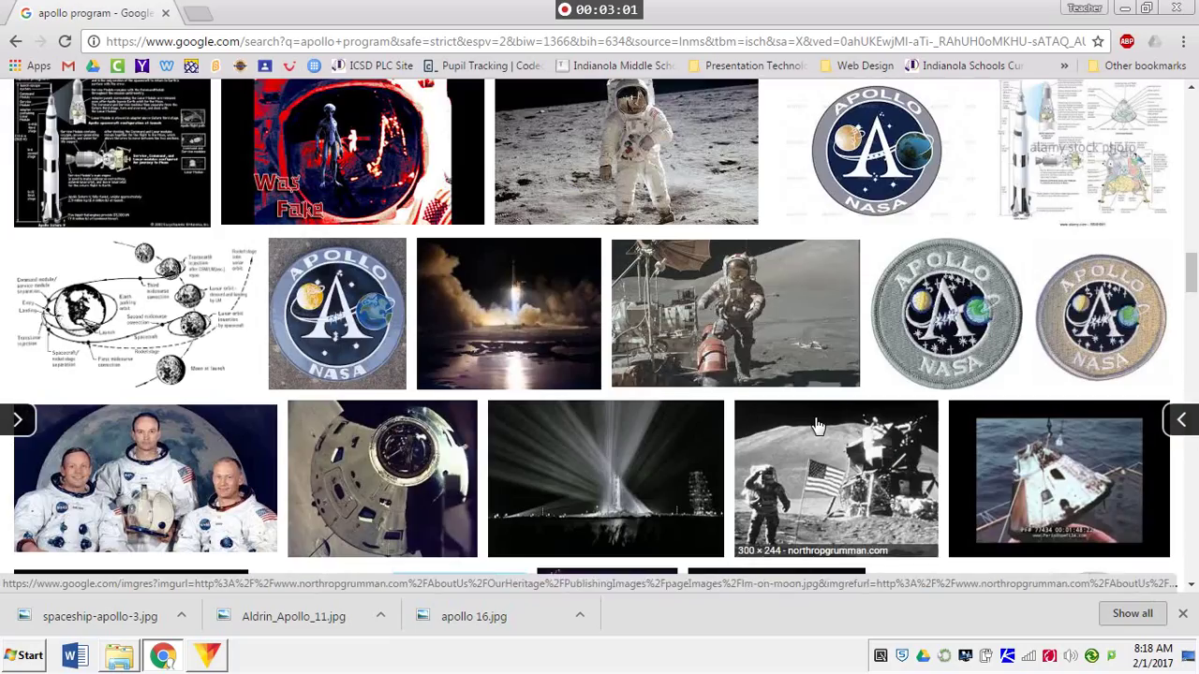
scroll(817, 426, "down", 5)
scroll(818, 426, "up", 5)
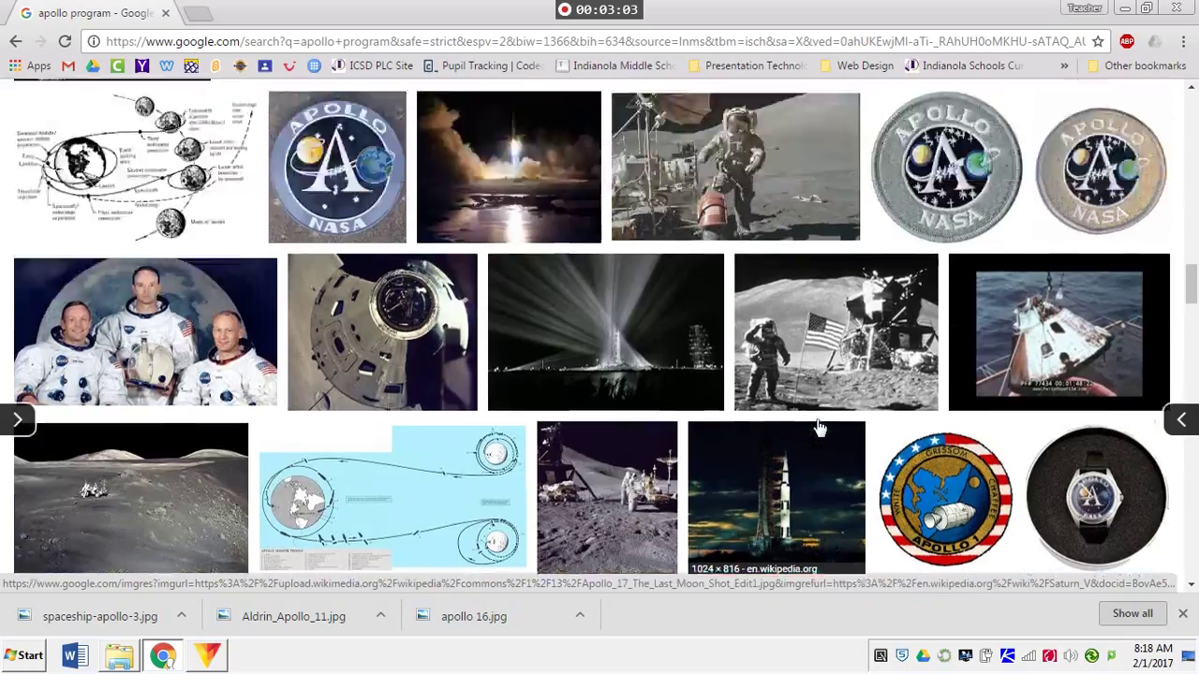
left_click(818, 431)
right_click(469, 241)
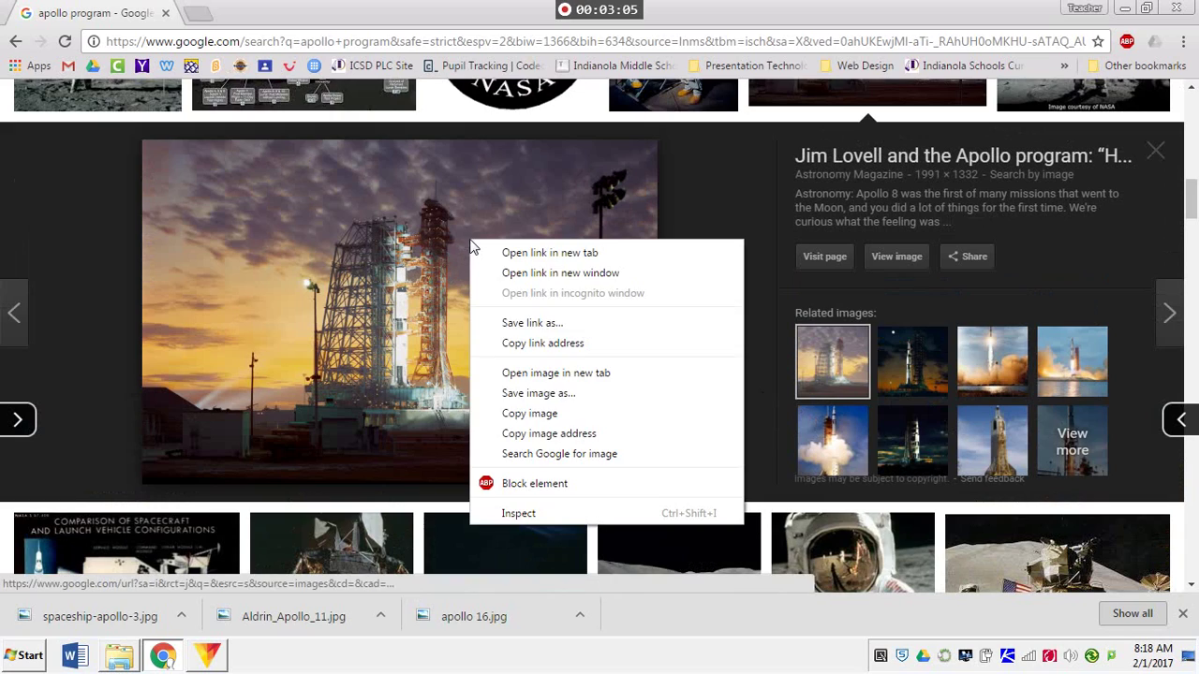
left_click(614, 397)
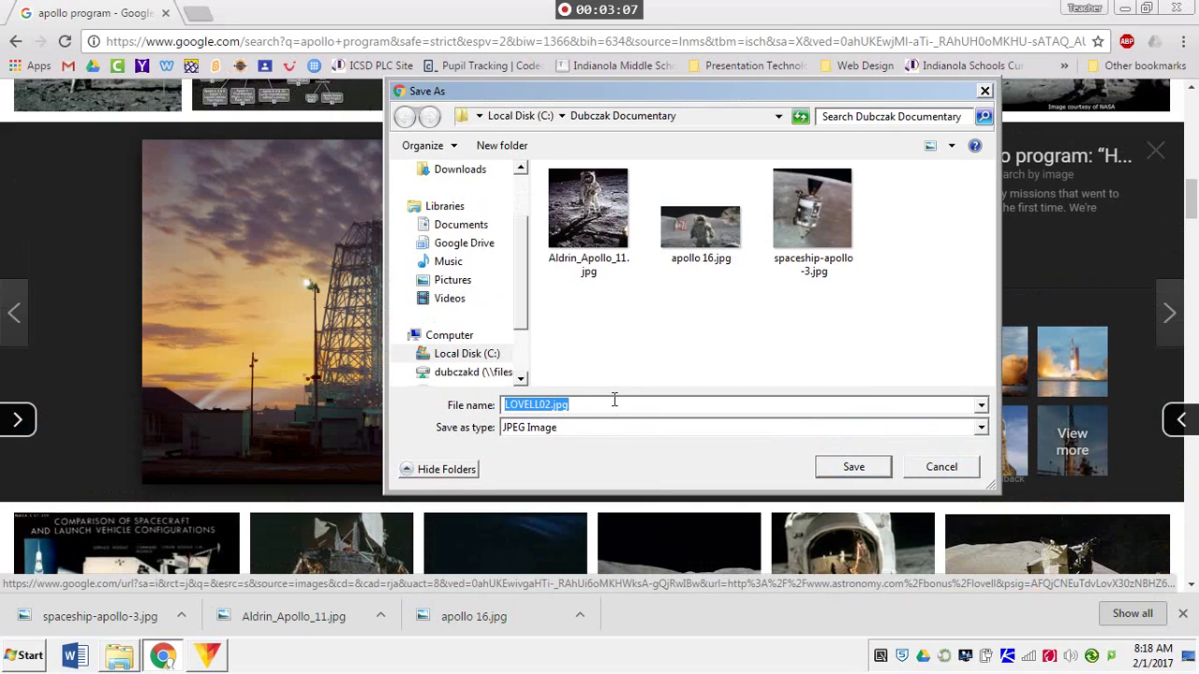
left_click(848, 467)
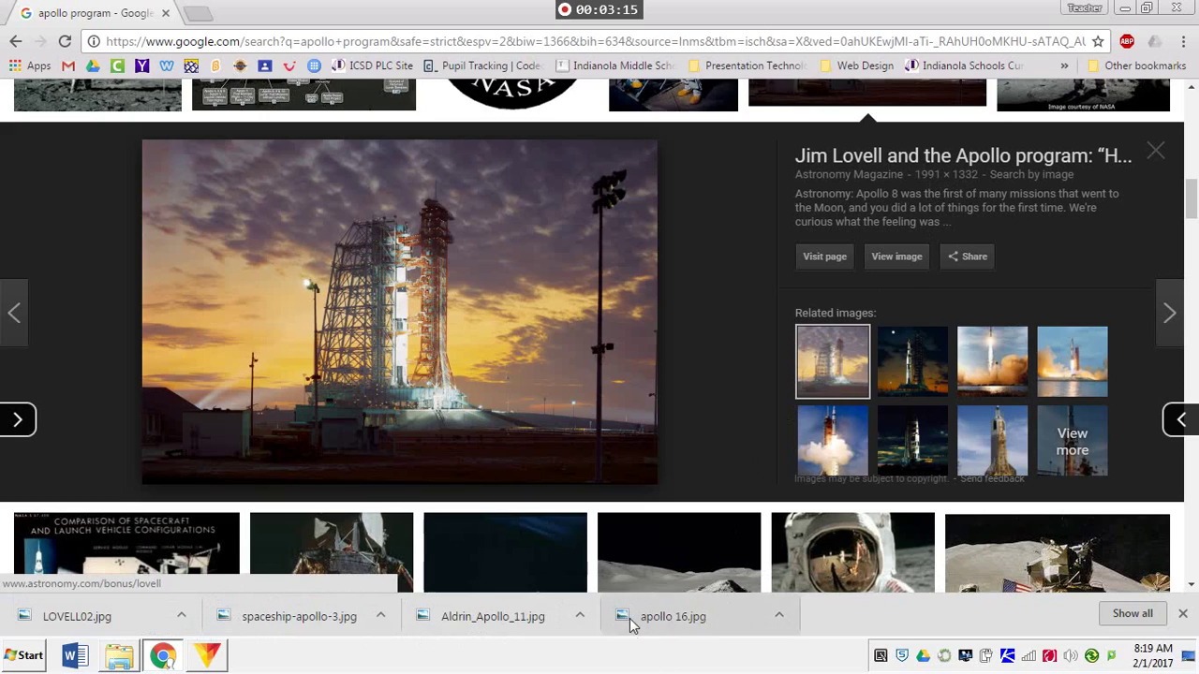
left_click(1175, 9)
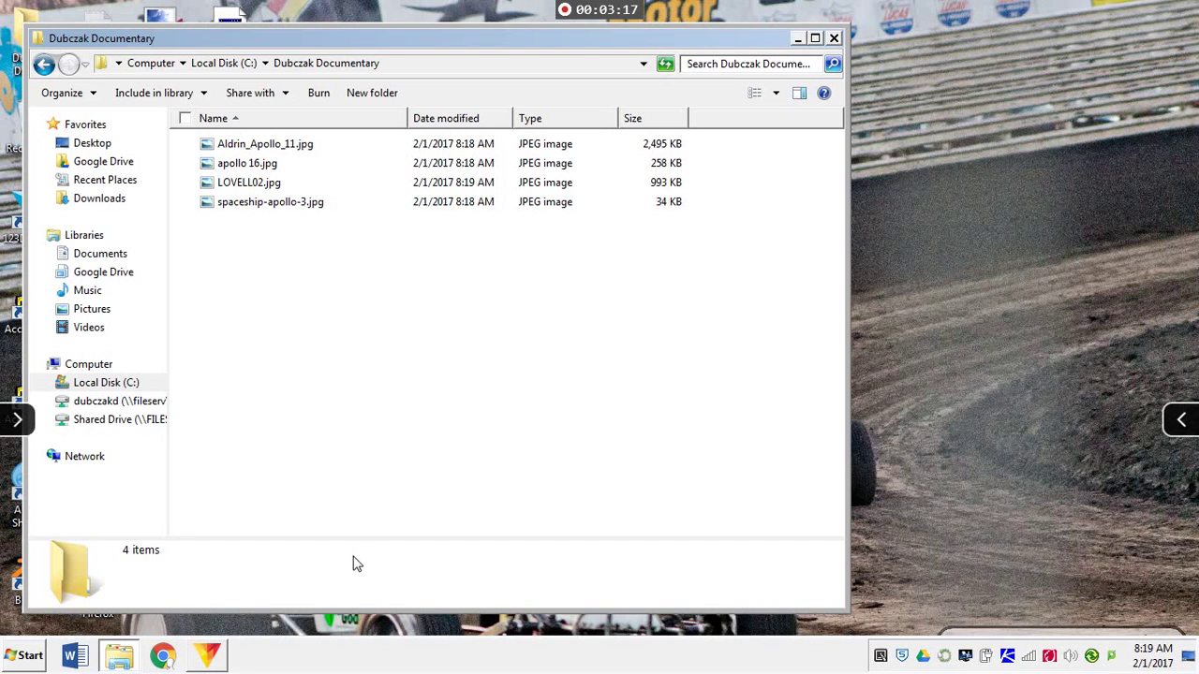
left_click(208, 657)
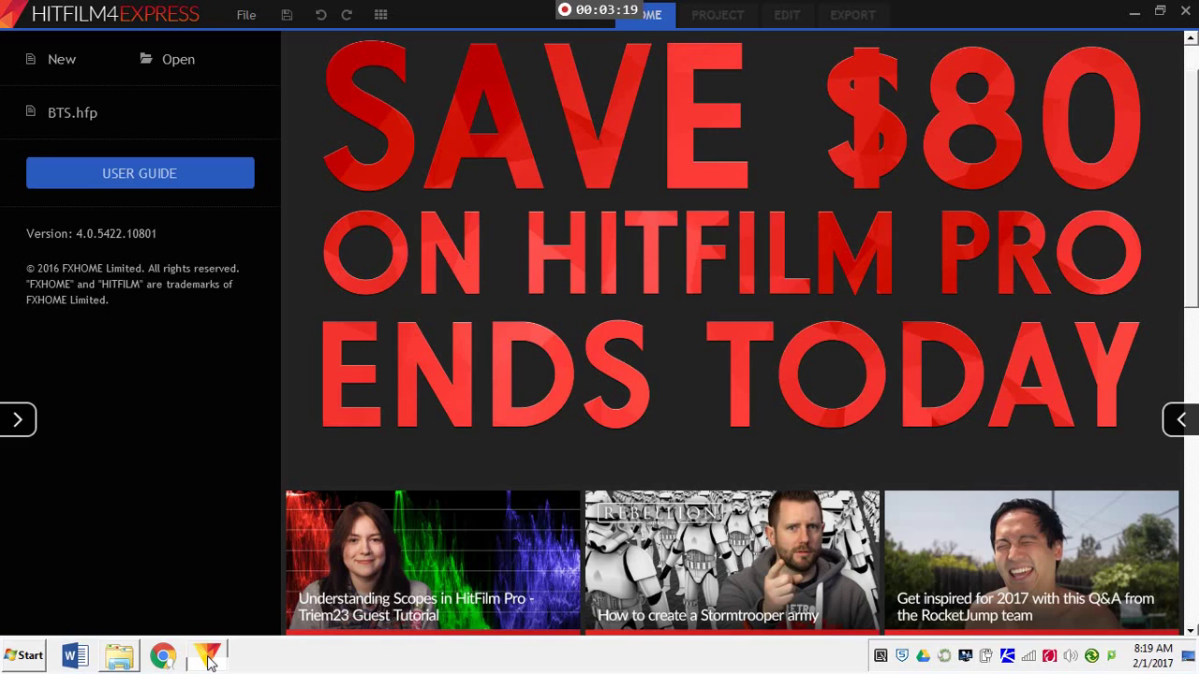
- Create a new project with the 1080p Full HD @ NTSC 29.97 fps template and start editing
left_click(58, 58)
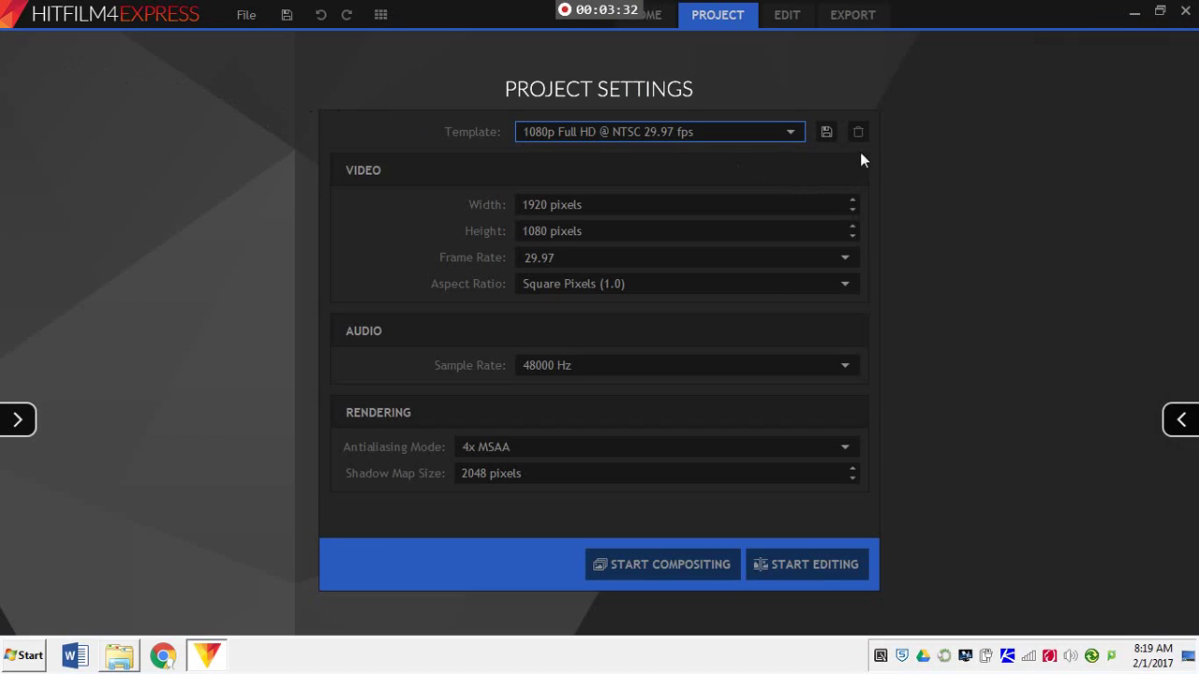
left_click(792, 132)
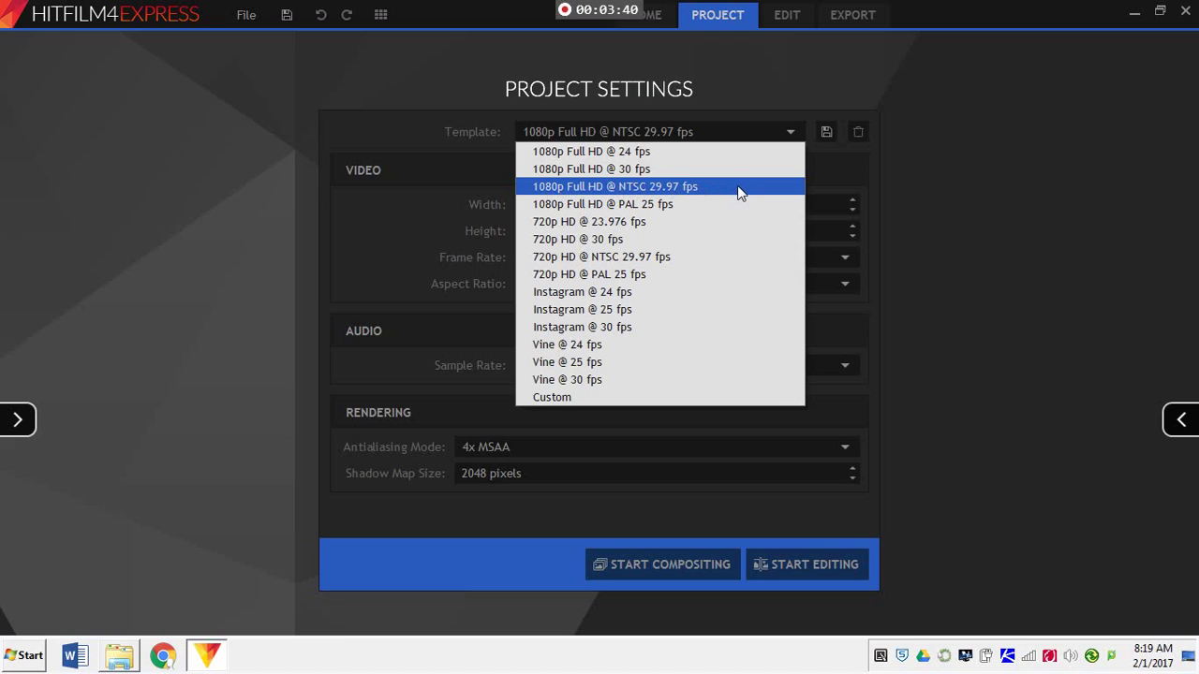
left_click(738, 190)
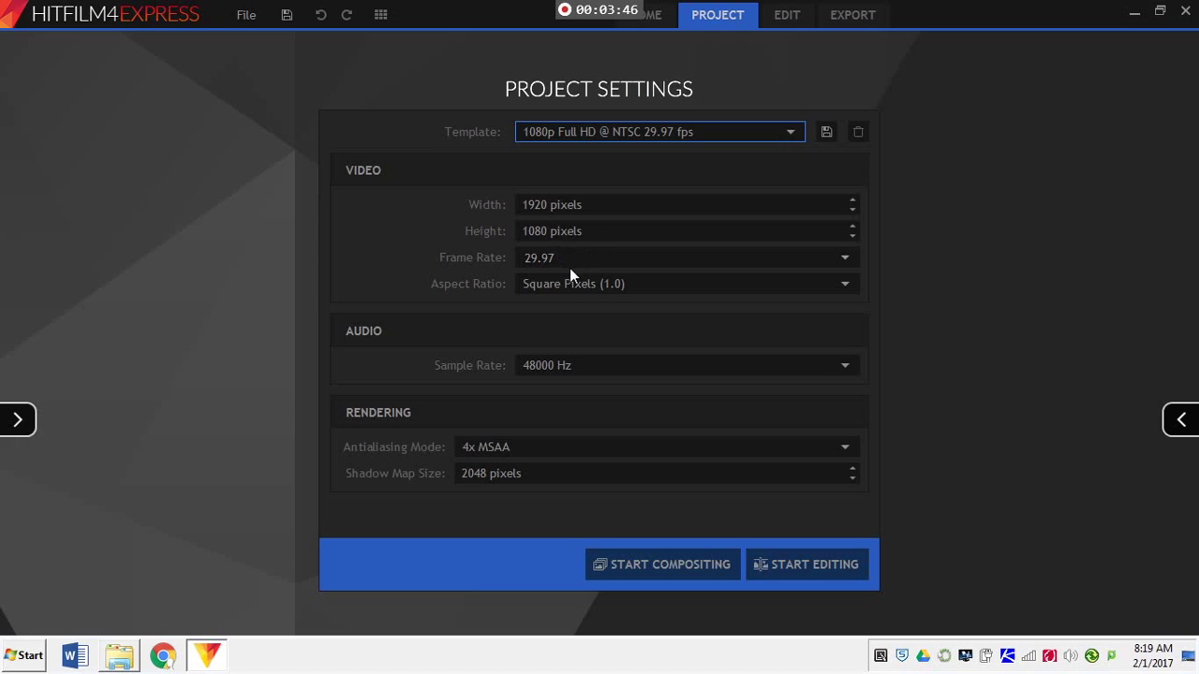
left_click(817, 568)
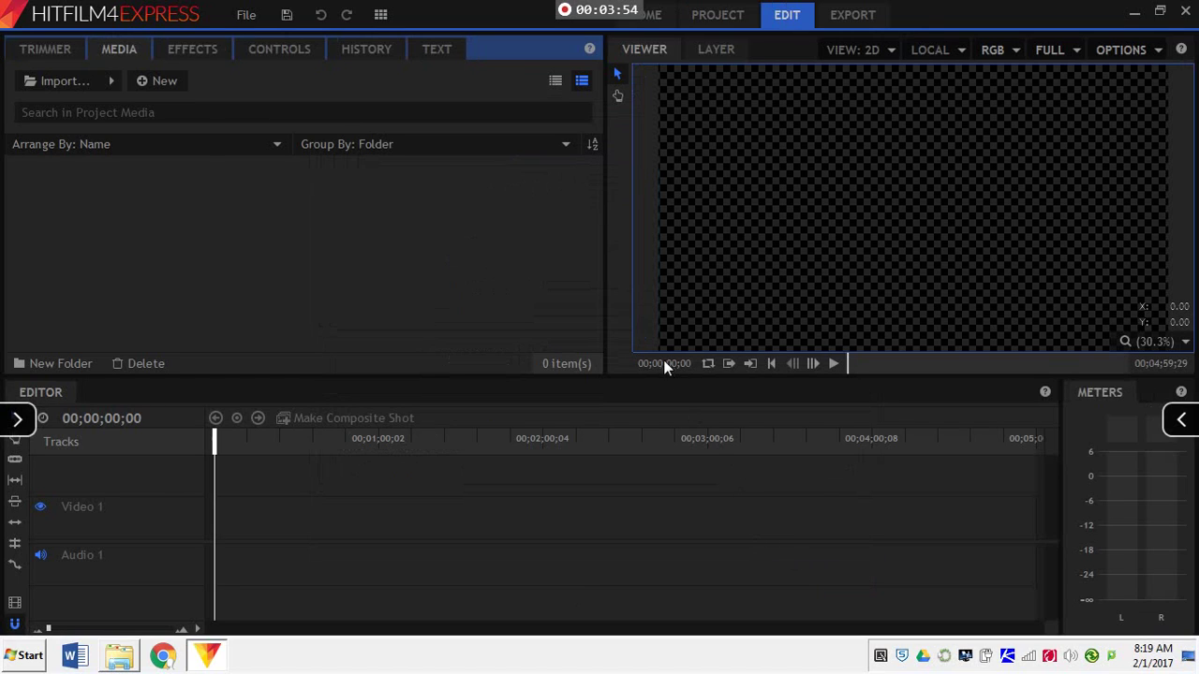
- Import the four Apollo images from C:\Dubczak Documentary and place Aldrin_Apollo_11.jpg on Video 1
left_click(62, 83)
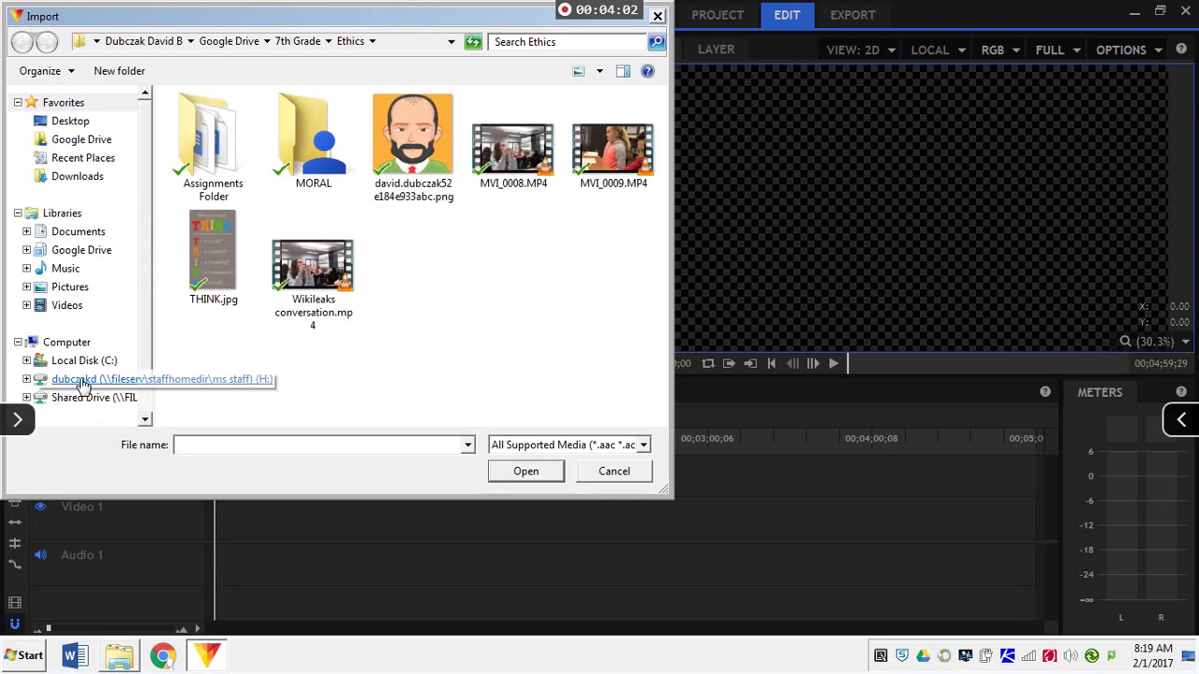
left_click(83, 363)
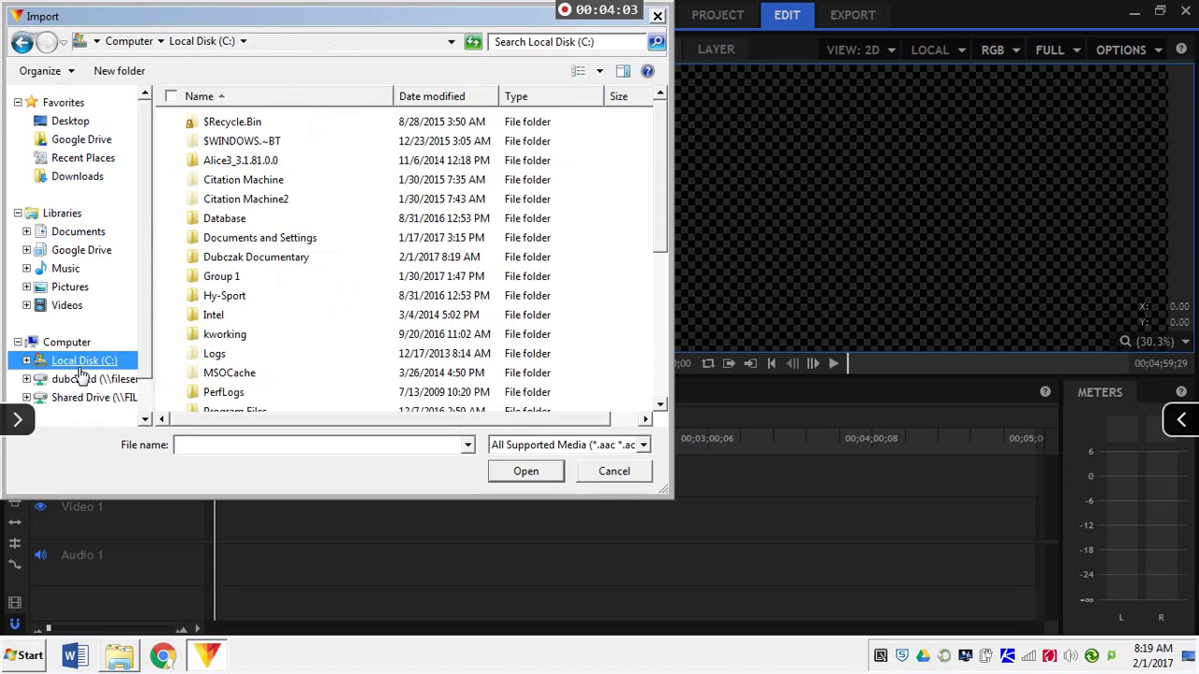
double_click(277, 258)
left_click_drag(610, 284, 206, 110)
left_click(529, 471)
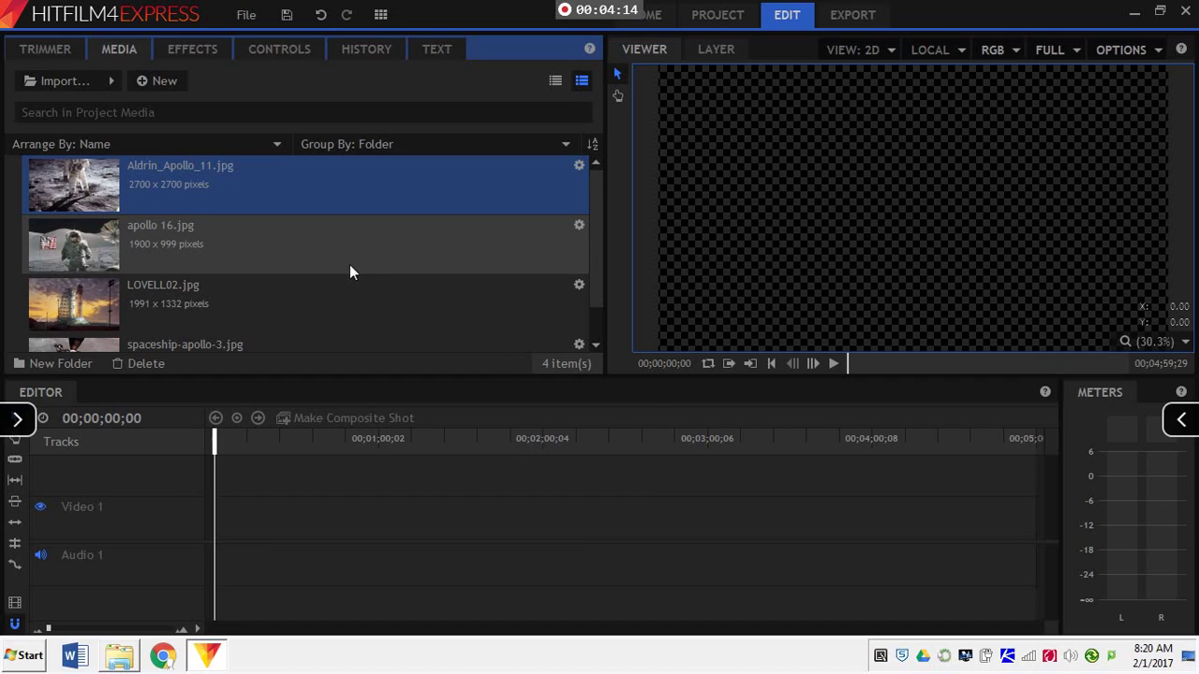
left_click_drag(185, 172, 354, 586)
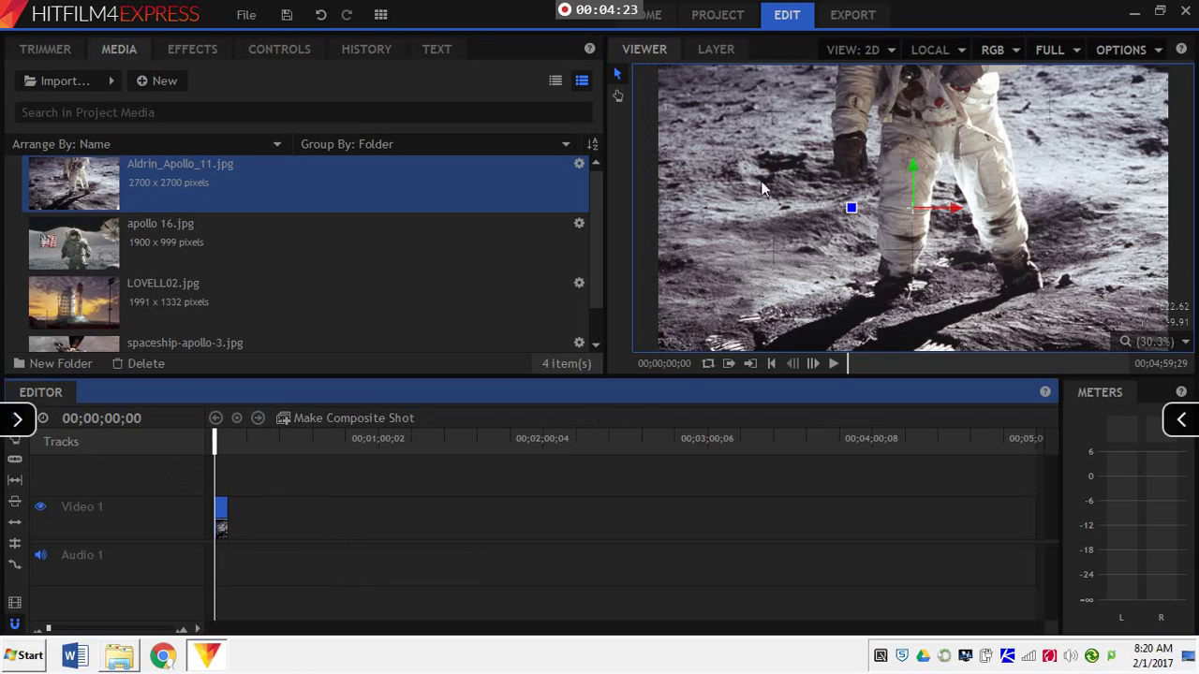
- Check the project settings, play the timeline, then delete the Aldrin_Apollo_11 clip from Video 1
left_click(740, 15)
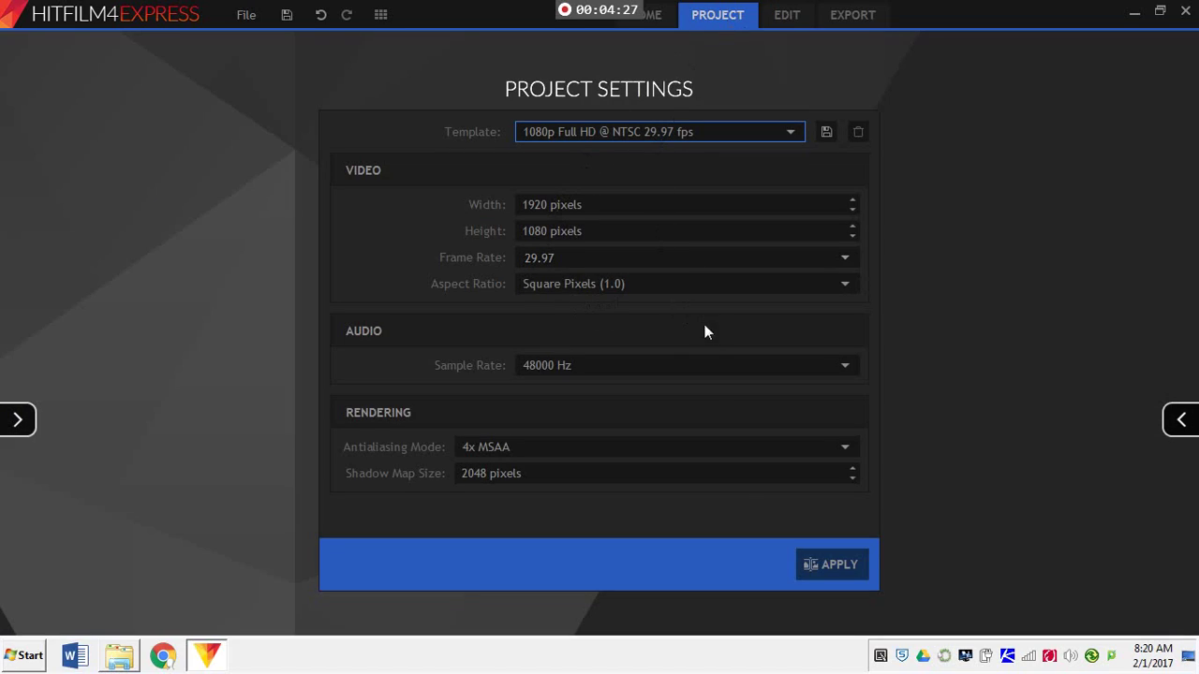
left_click(783, 19)
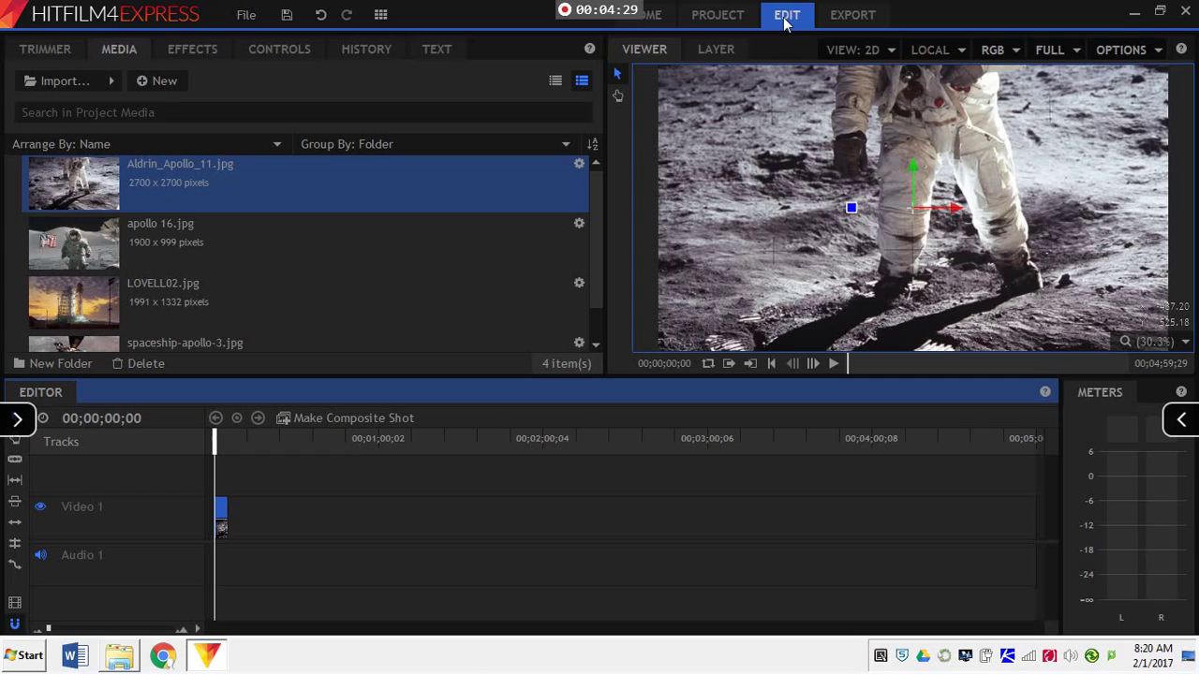
left_click(834, 363)
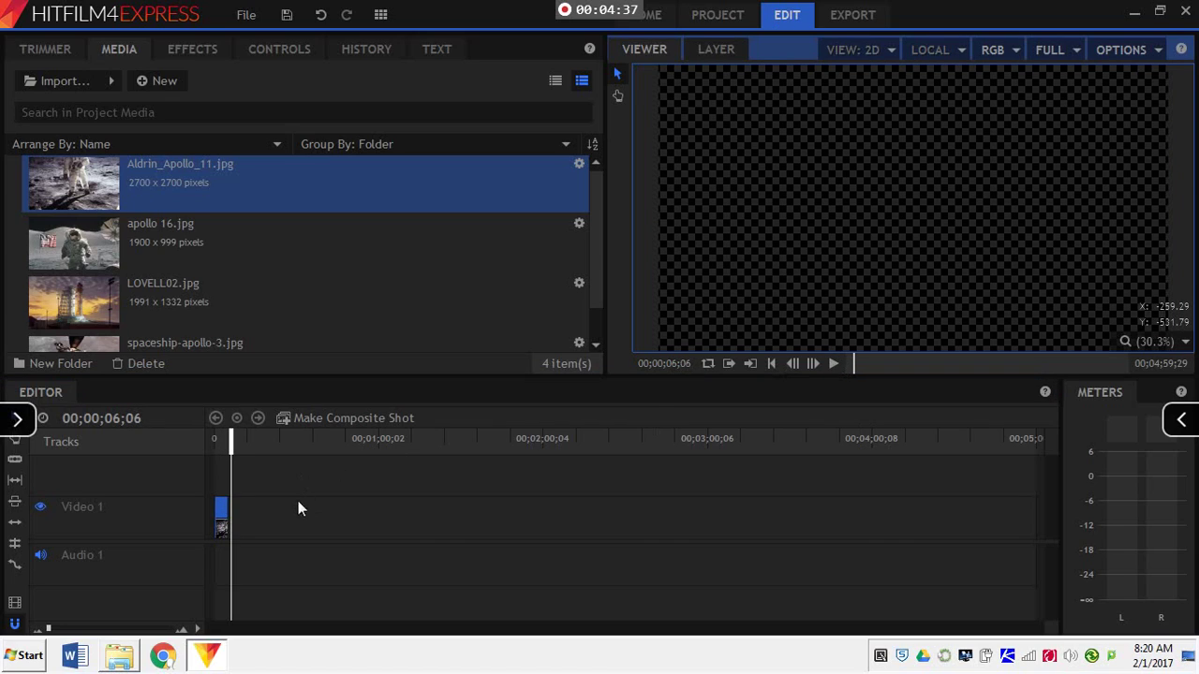
left_click(263, 517)
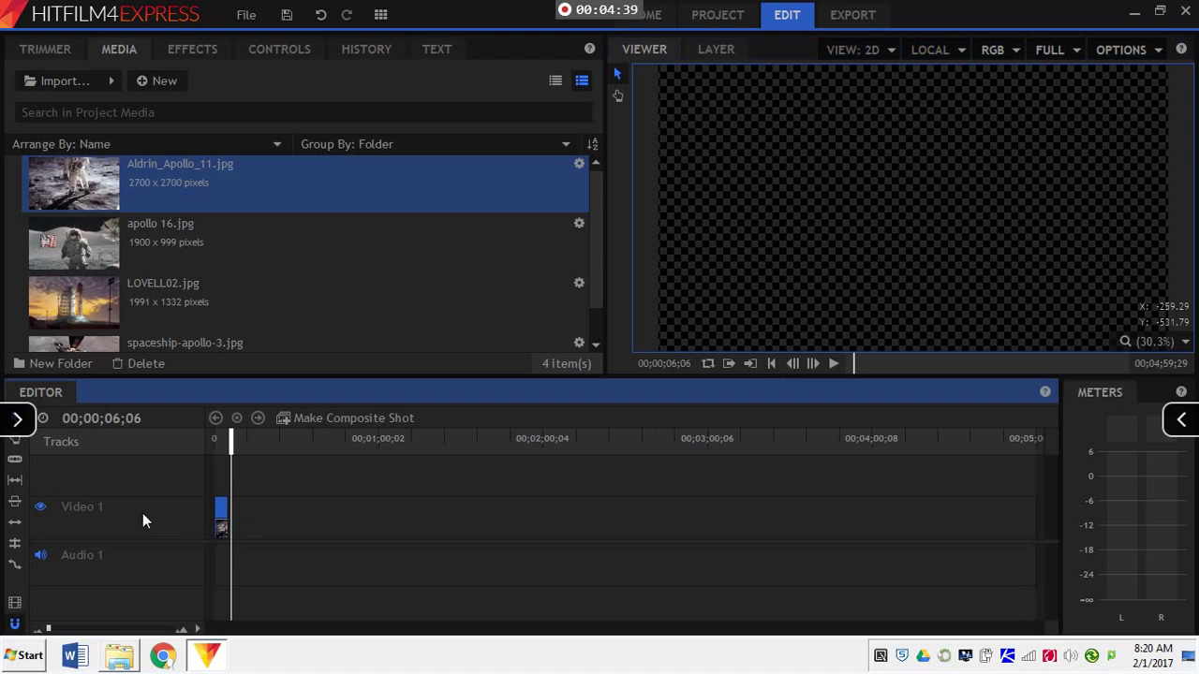
key("Delete")
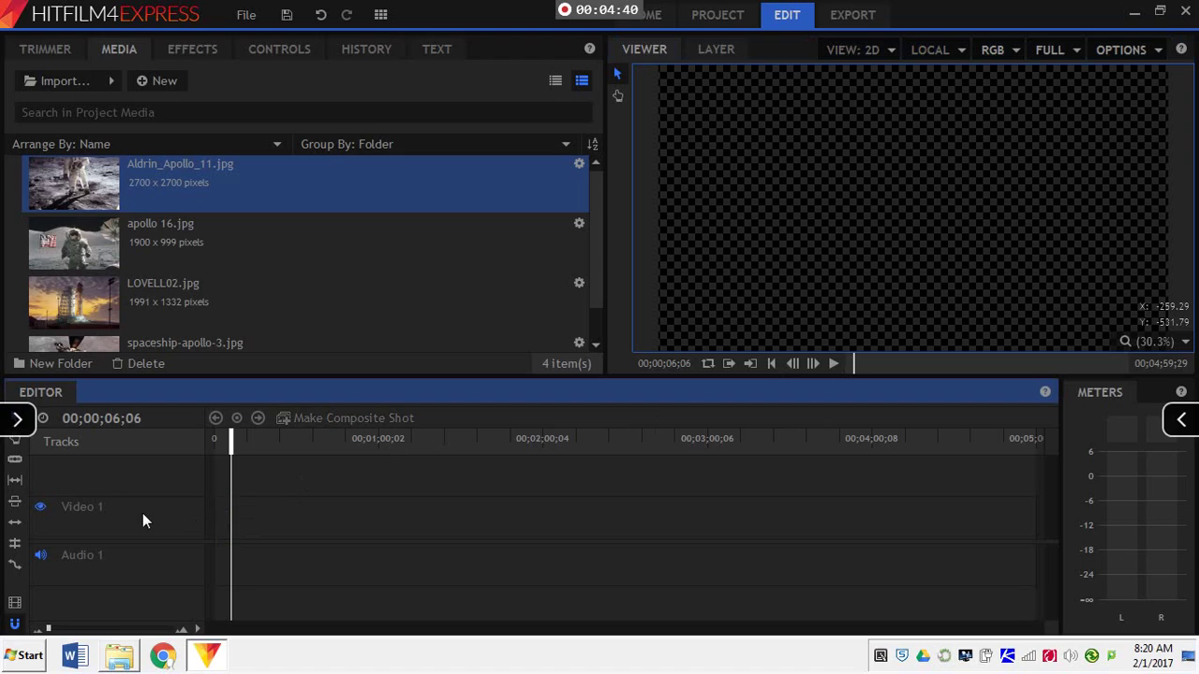
left_click(771, 363)
left_click(149, 81)
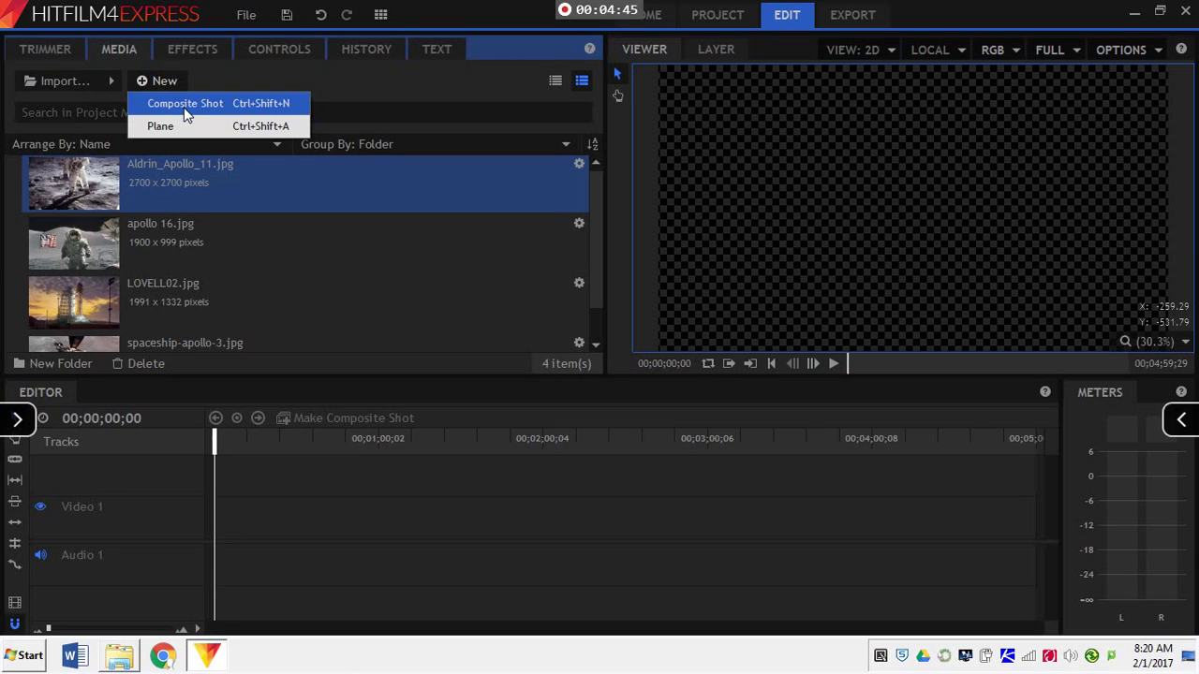
- Create a composite shot named 'Scene 1' with a duration of 00;00;30;00
left_click(185, 105)
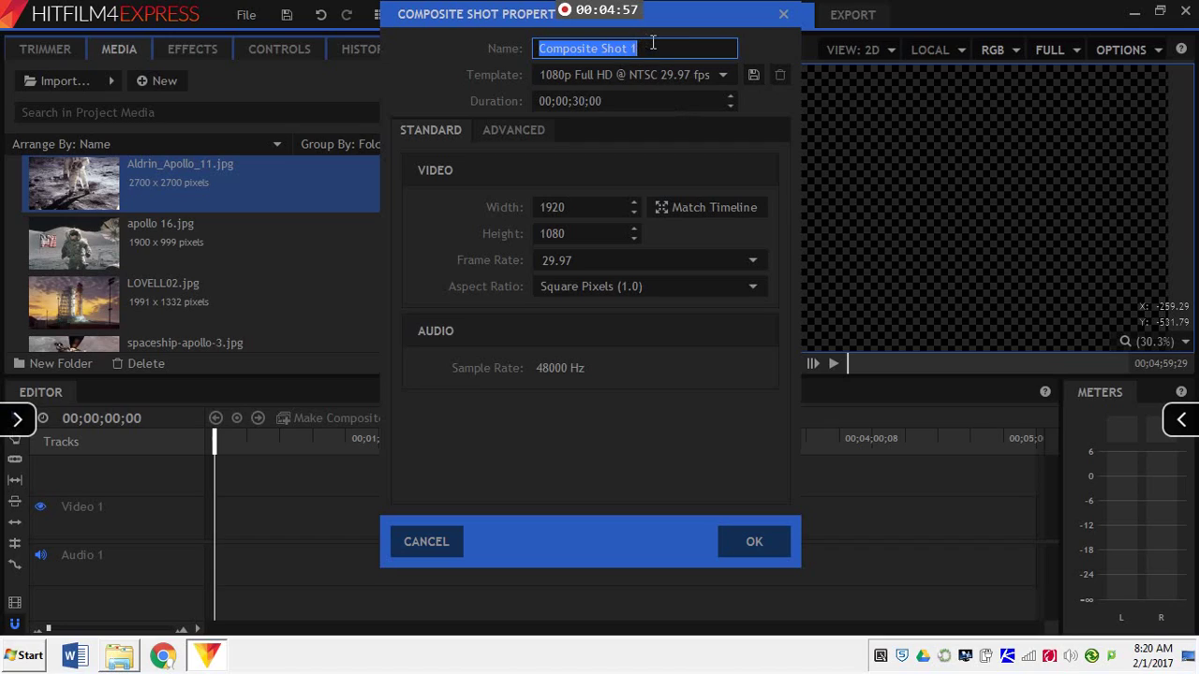
type("Scene 1")
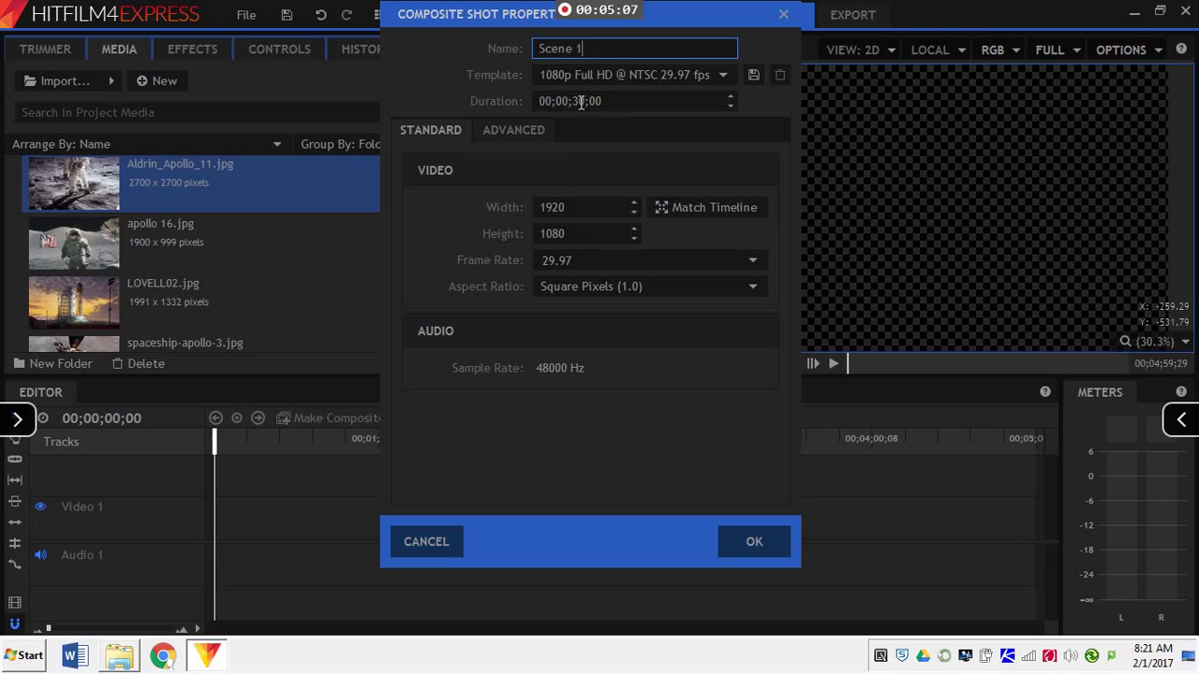
left_click(543, 100)
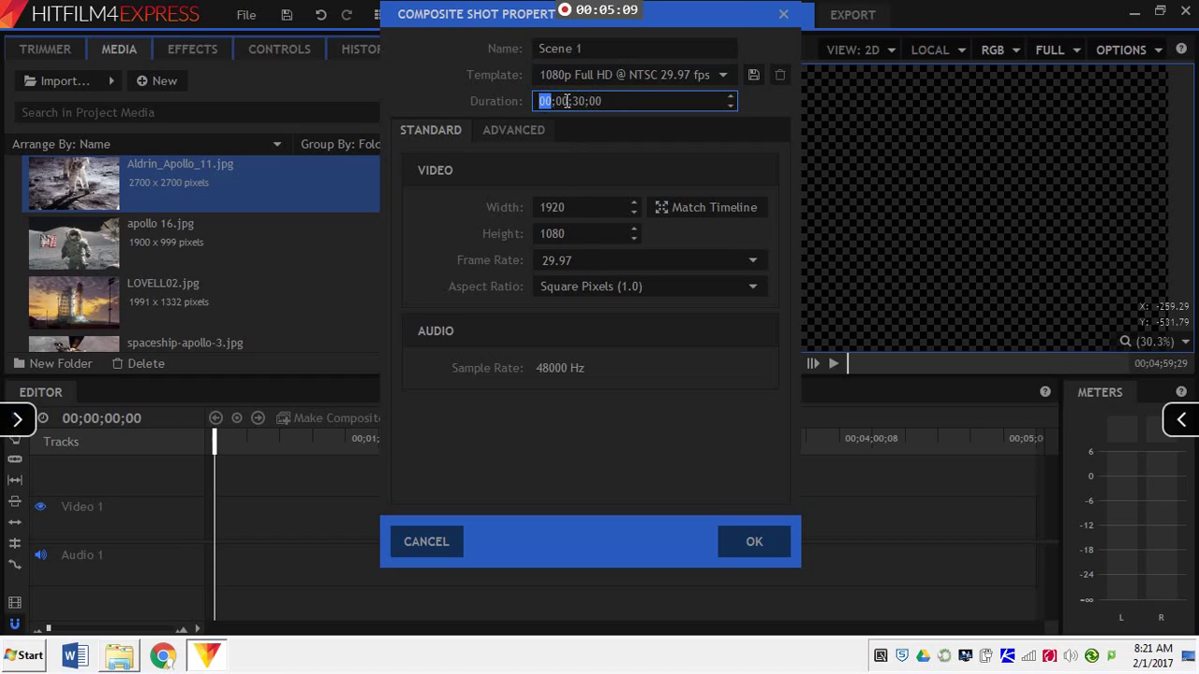
left_click(562, 100)
left_click(576, 100)
left_click(593, 100)
left_click(575, 101)
left_click(755, 541)
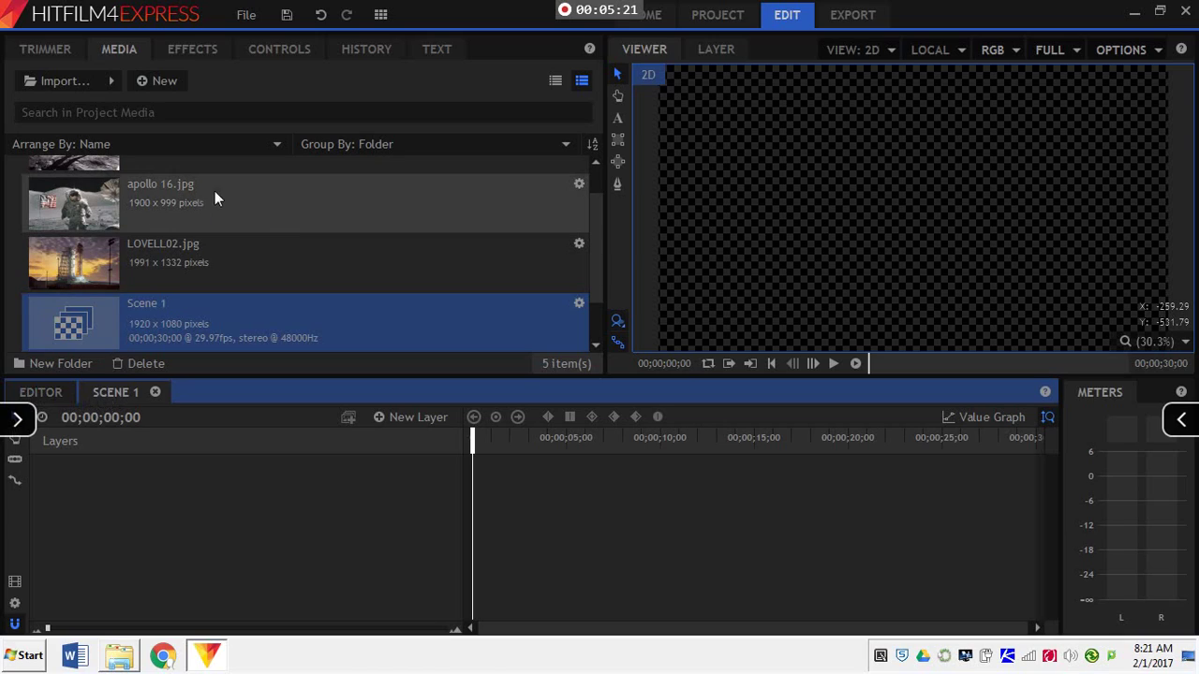
- Place Aldrin_Apollo_11.jpg at the start of Scene 1 and preview playback
scroll(282, 244, "up", 1)
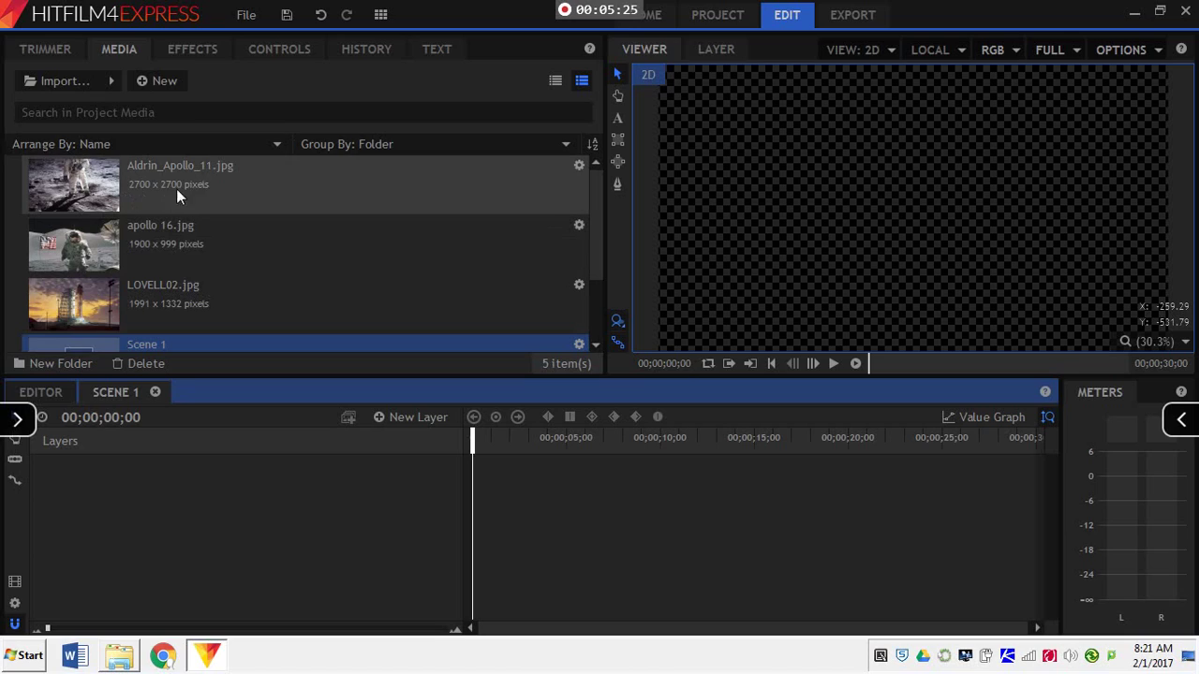
left_click_drag(160, 170, 474, 486)
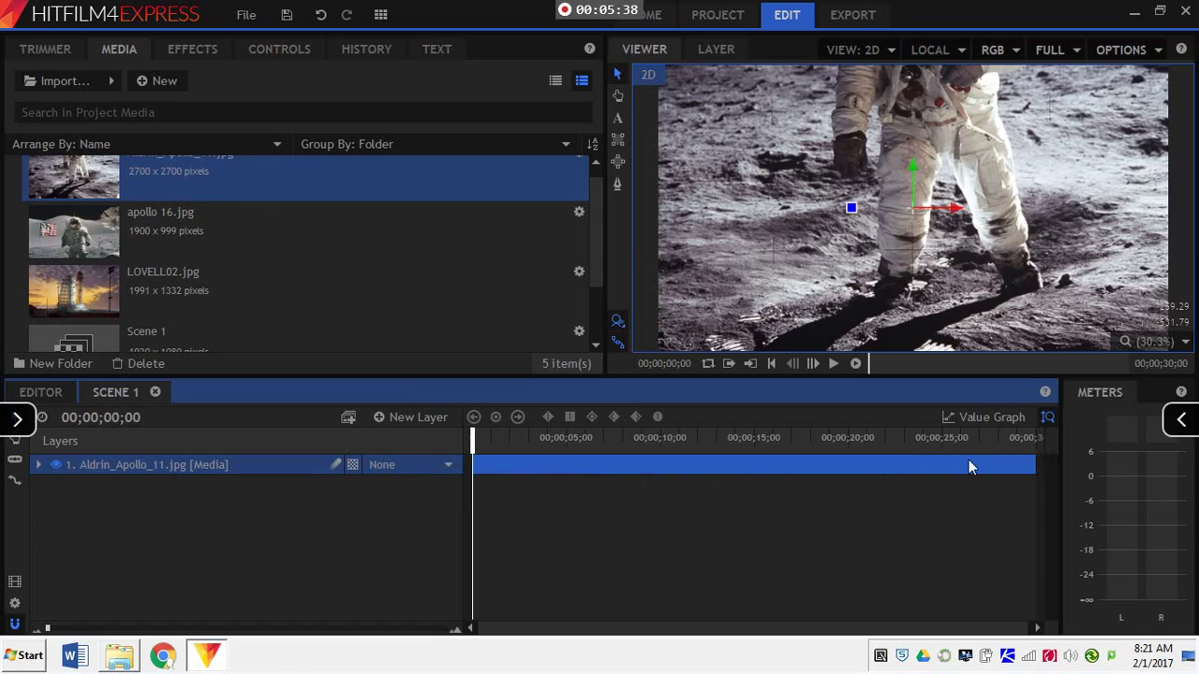
left_click(832, 364)
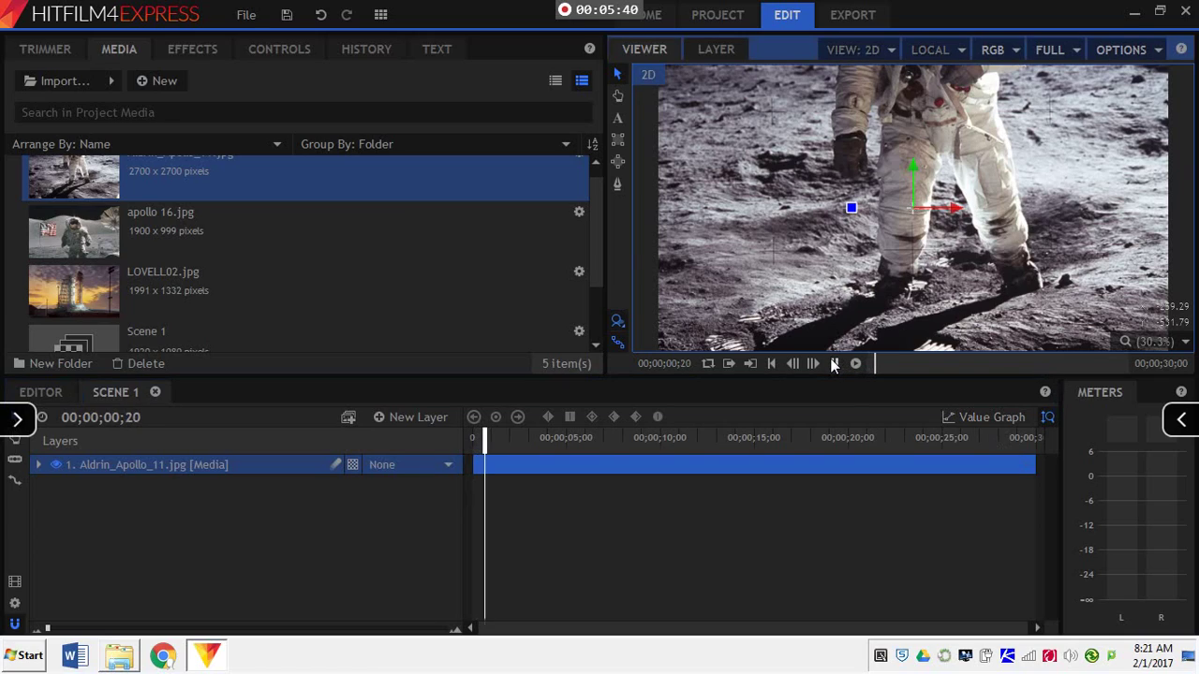
left_click(771, 363)
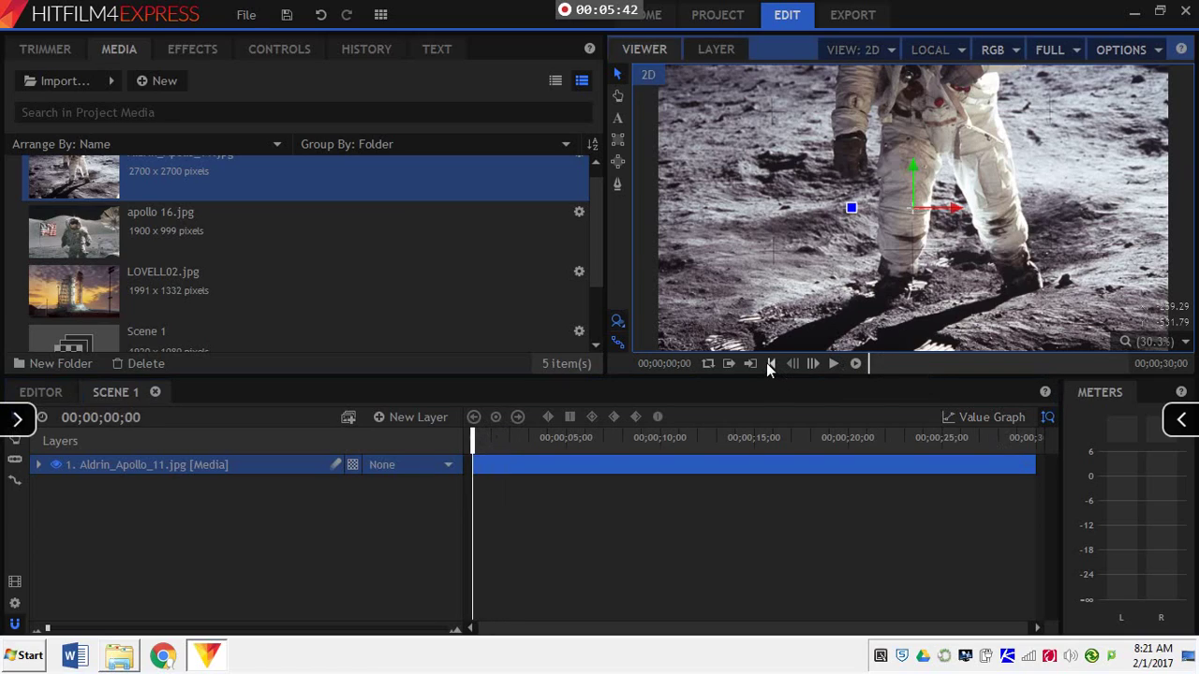
- Slice the Aldrin layer at 00;00;07;28 and delete the later piece
left_click(621, 437)
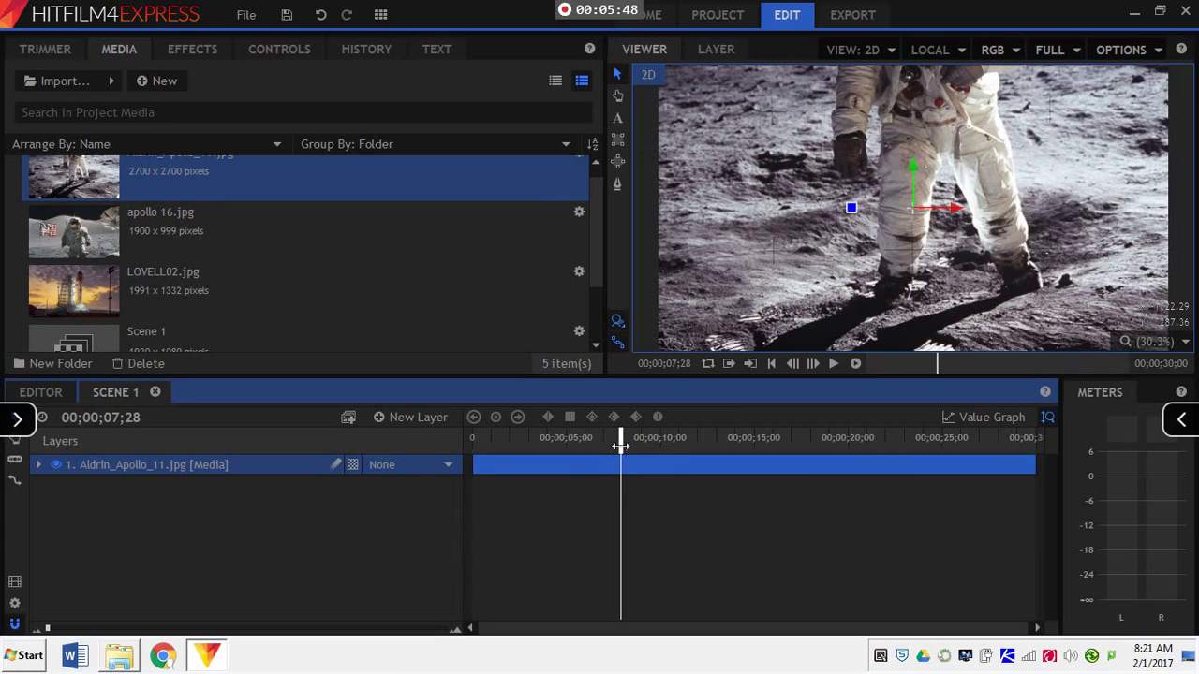
right_click(623, 464)
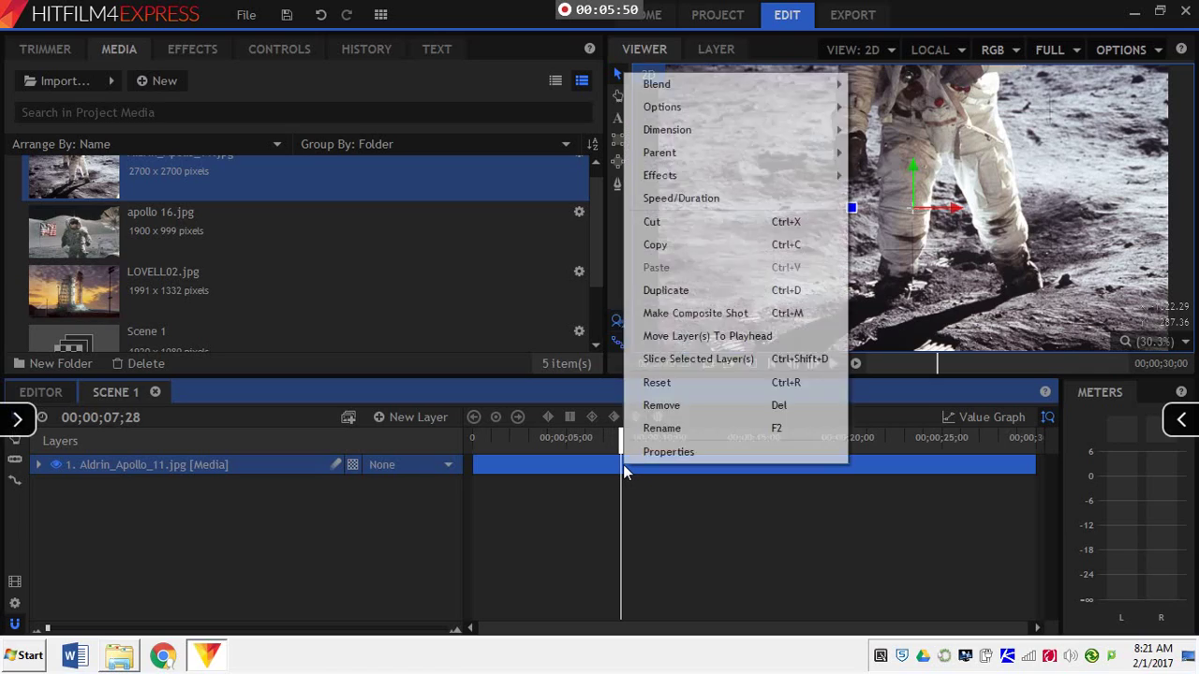
left_click(772, 360)
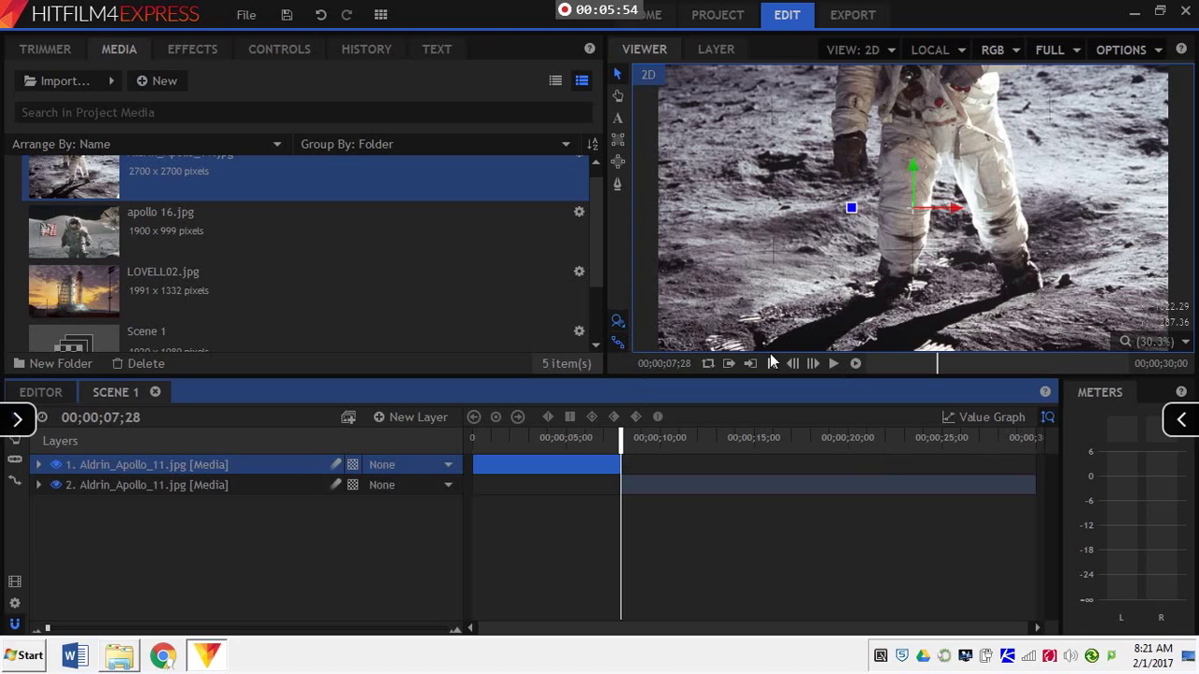
left_click(750, 485)
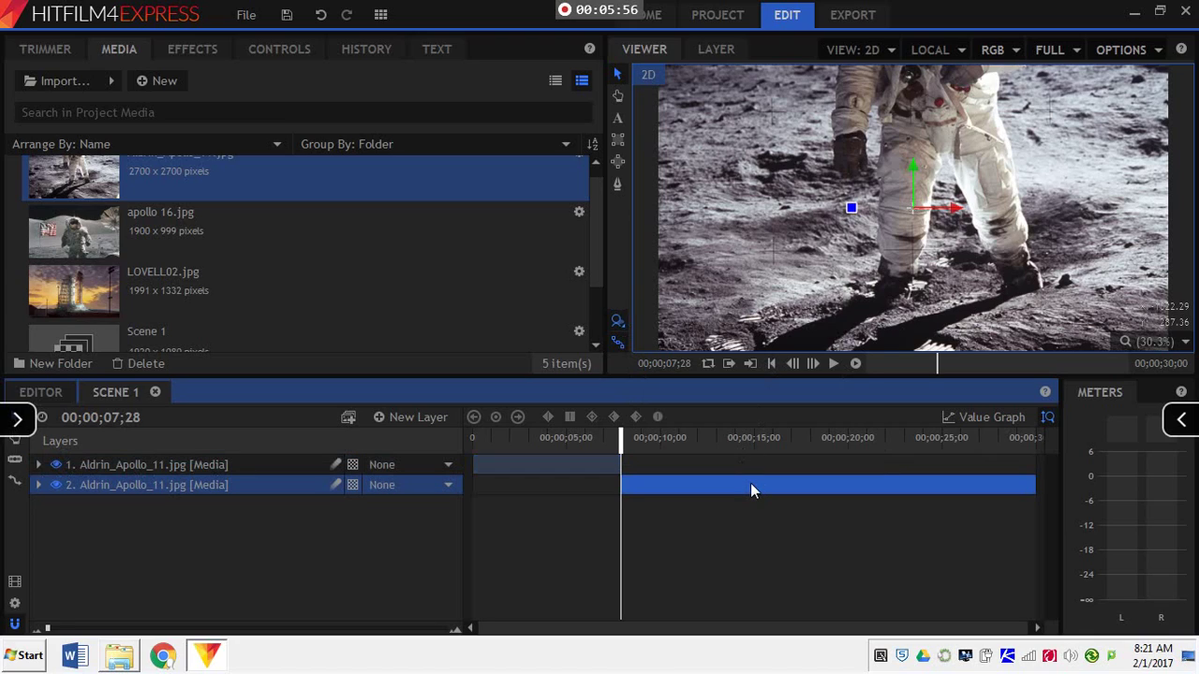
key("Delete")
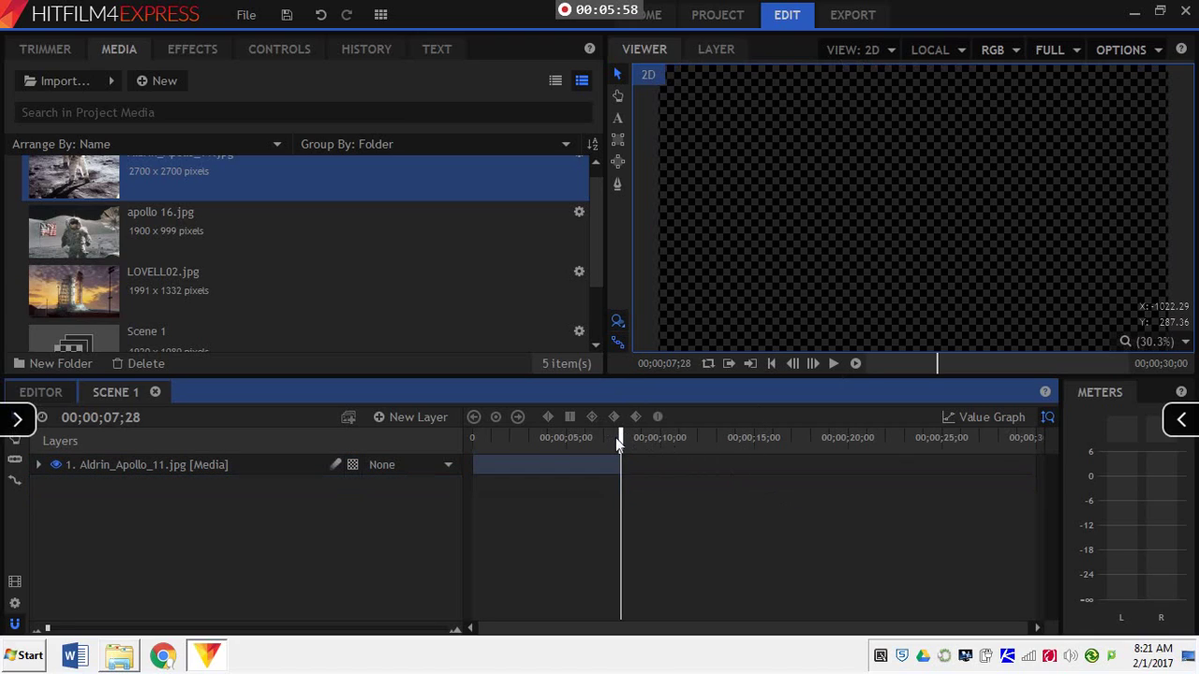
left_click_drag(617, 442, 455, 454)
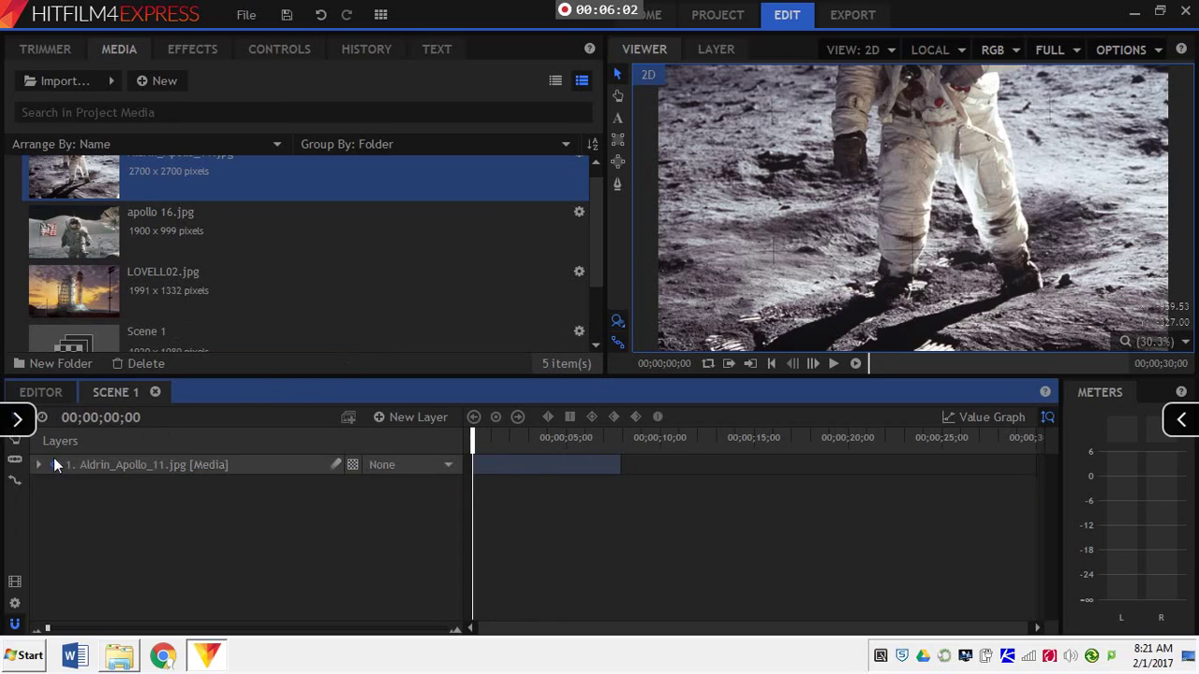
- Keyframe the Aldrin layer's Scale at 100% at the start and 64% at 00;00;05;00
left_click(39, 466)
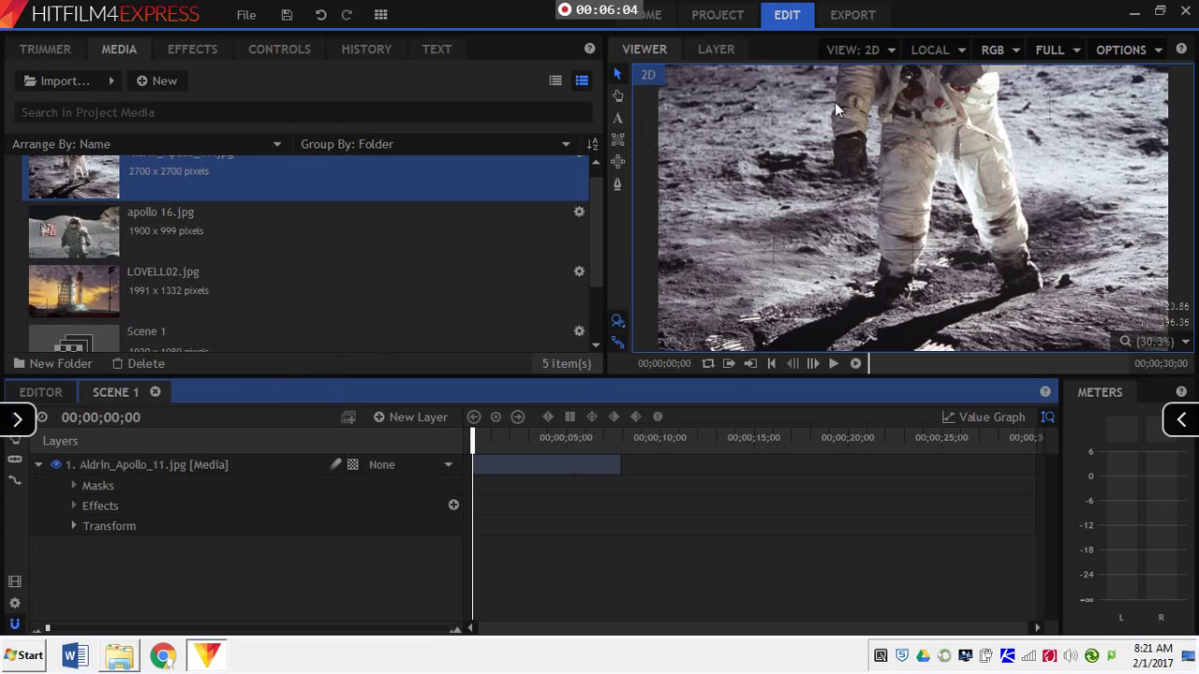
left_click(74, 527)
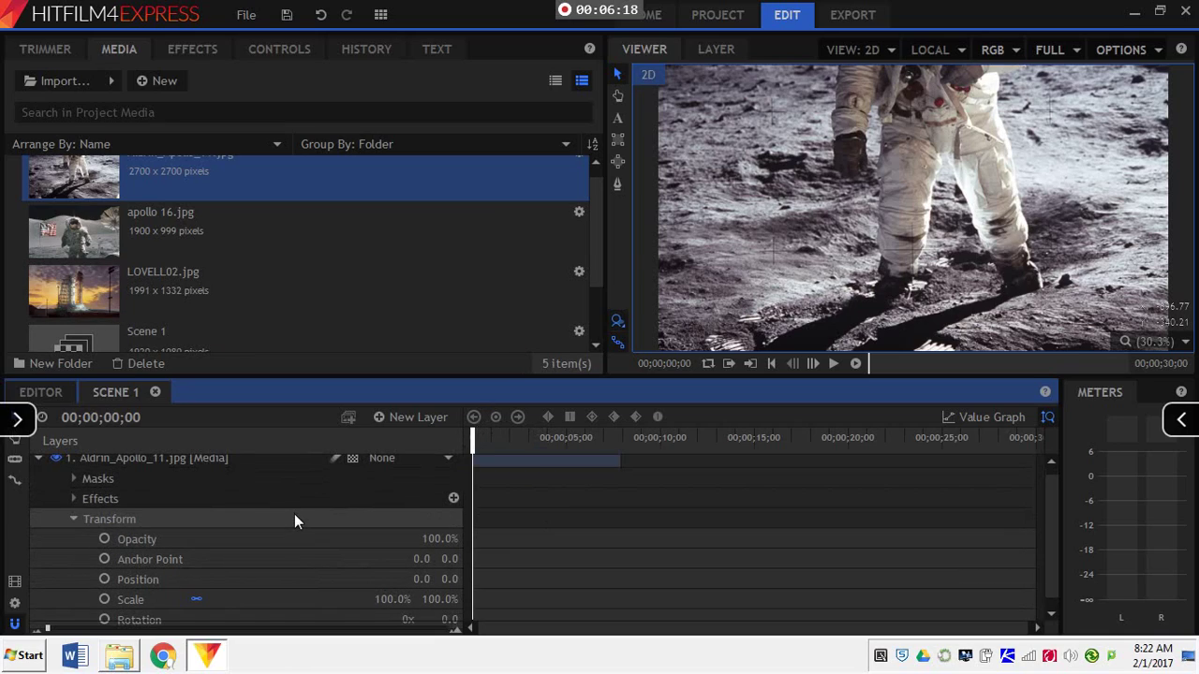
left_click(73, 518)
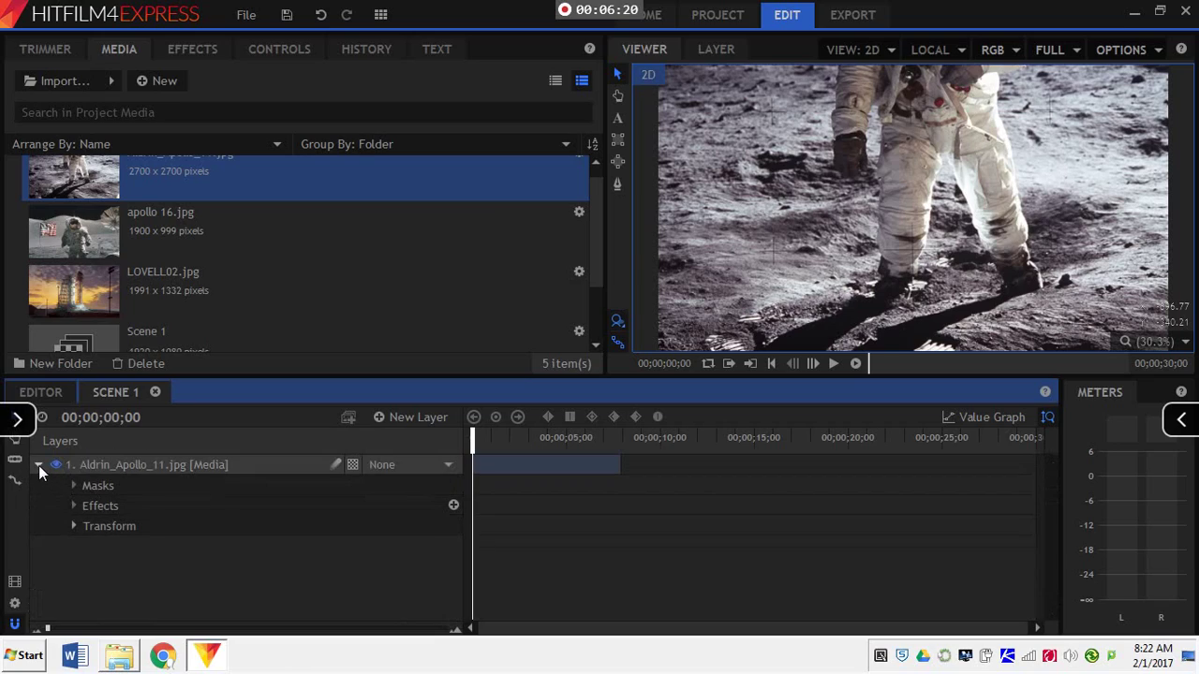
left_click(39, 466)
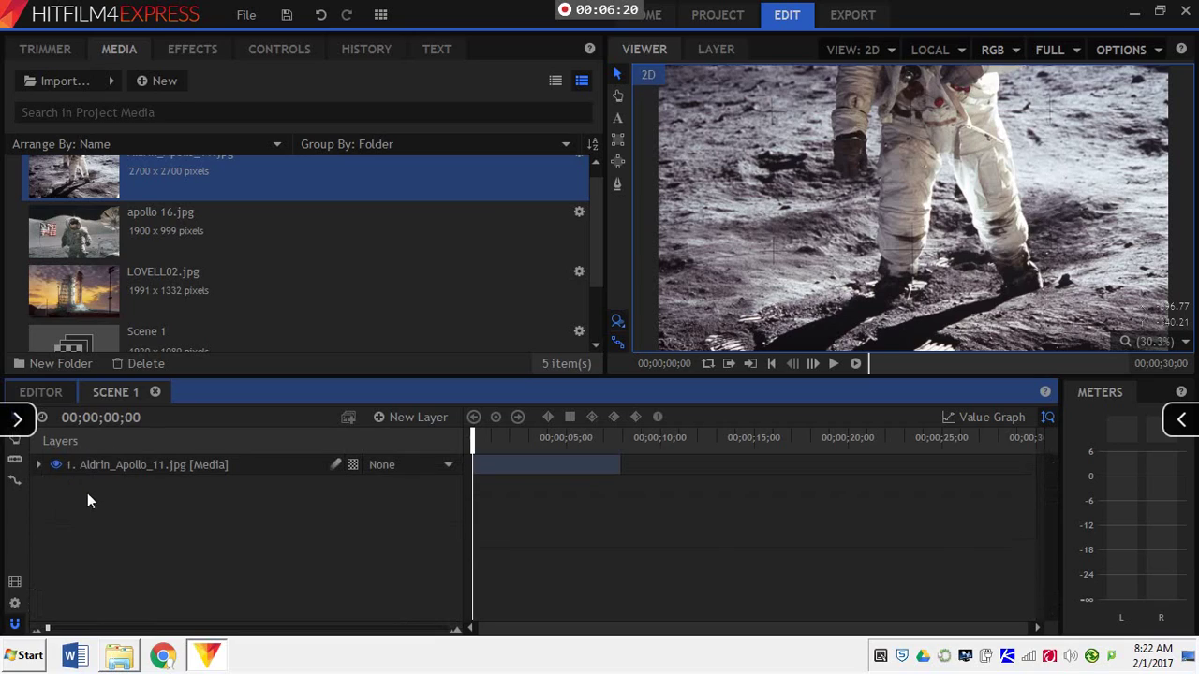
left_click(38, 466)
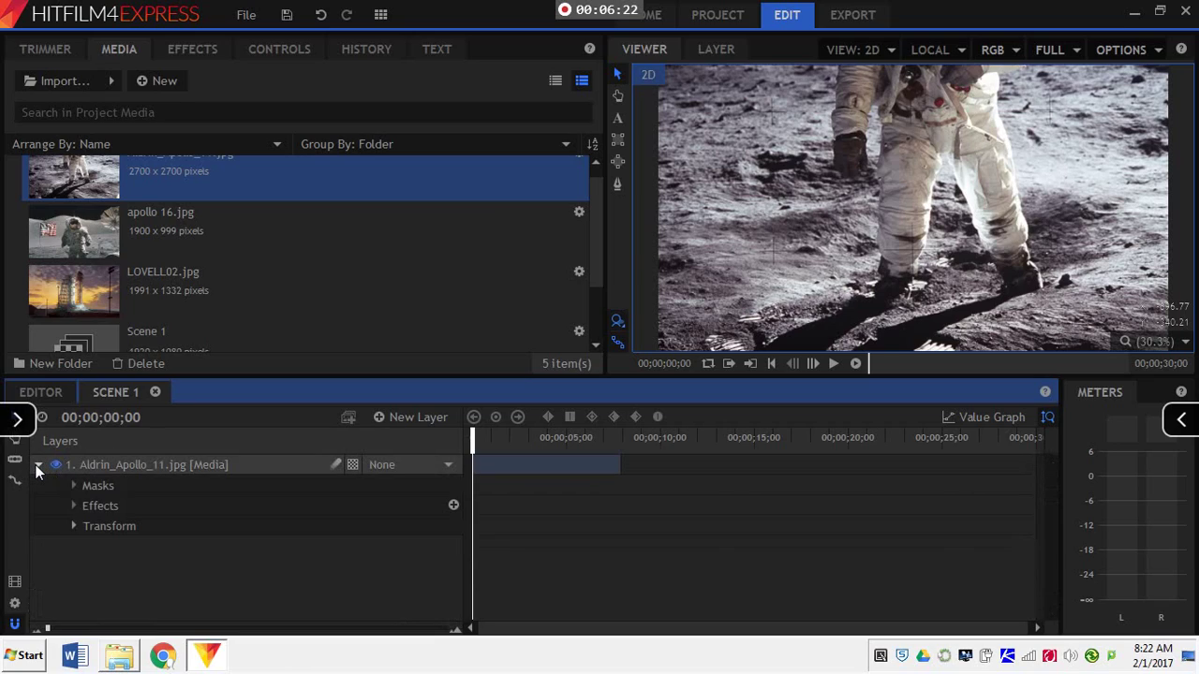
left_click(73, 526)
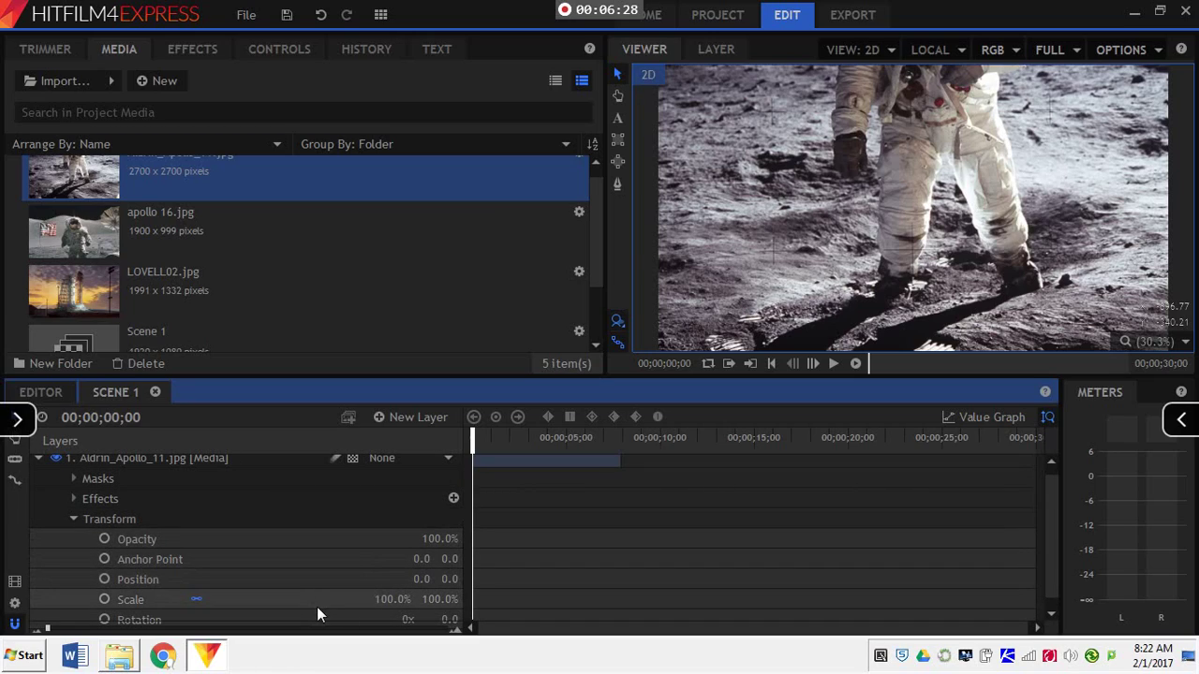
left_click(104, 599)
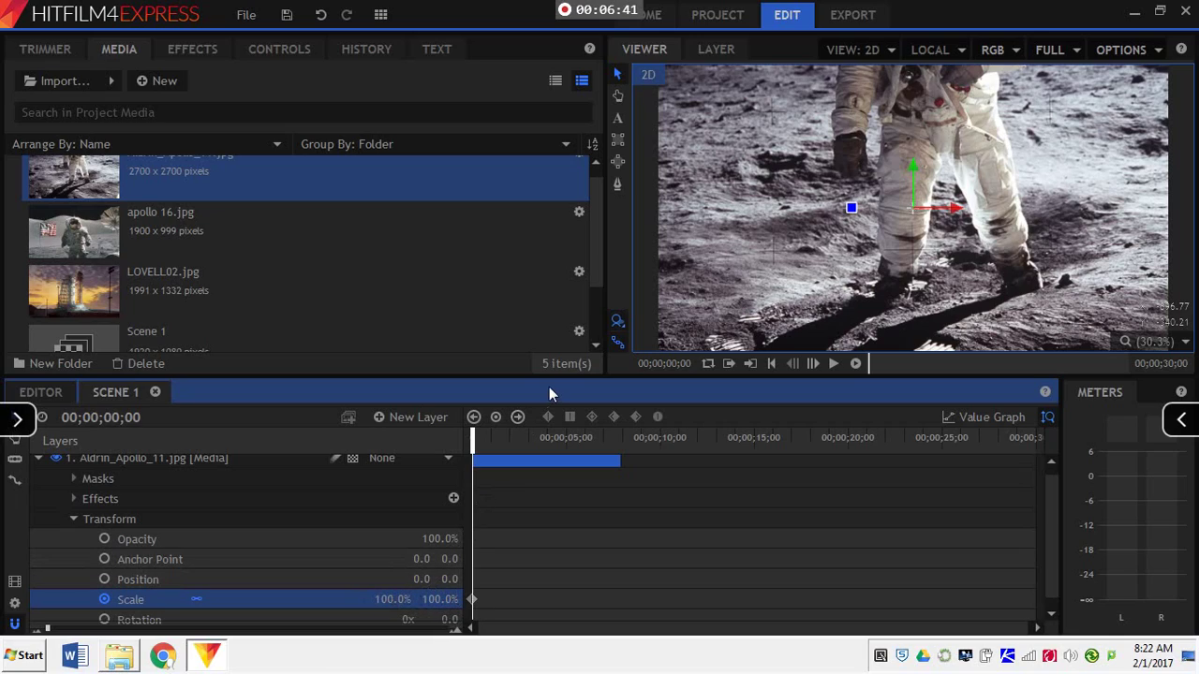
left_click(566, 440)
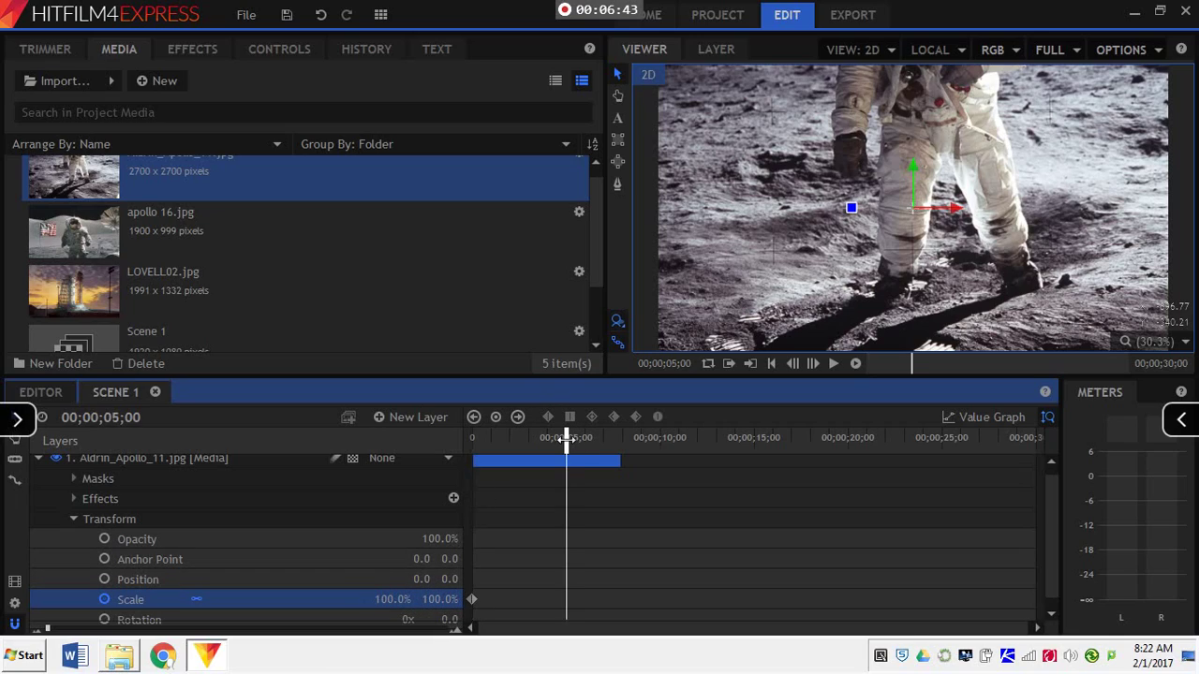
left_click_drag(393, 599, 311, 598)
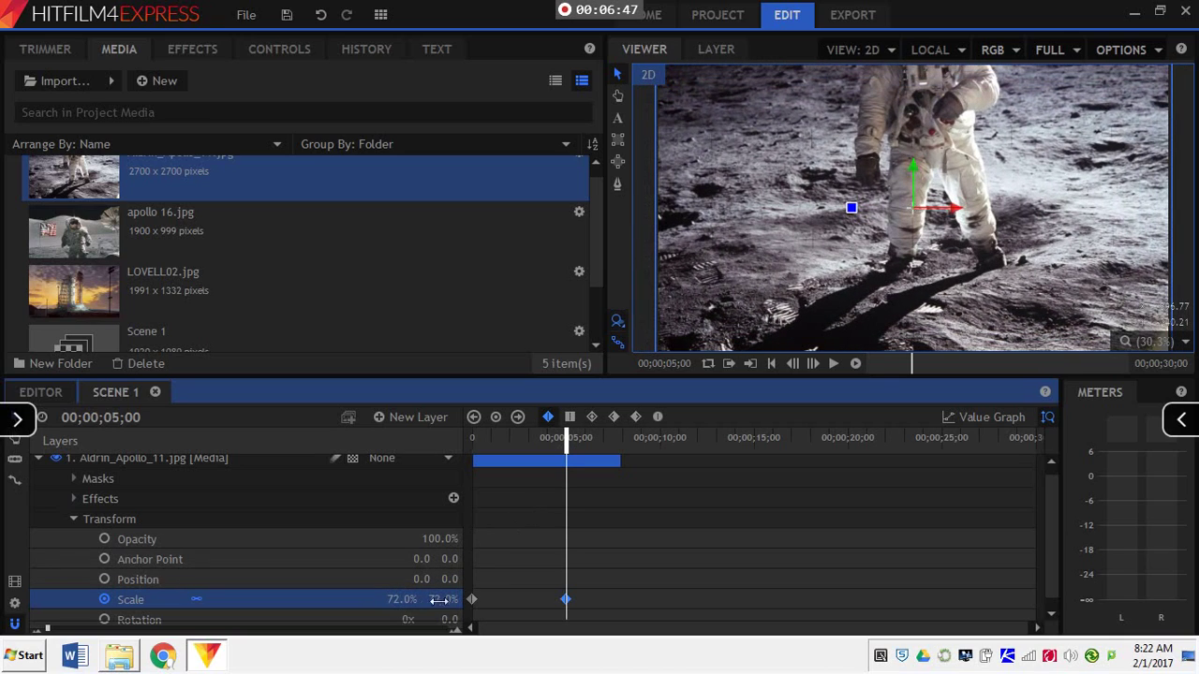
mouse_move(422, 598)
left_mouse_down()
mouse_move(333, 599)
mouse_move(400, 598)
left_mouse_up()
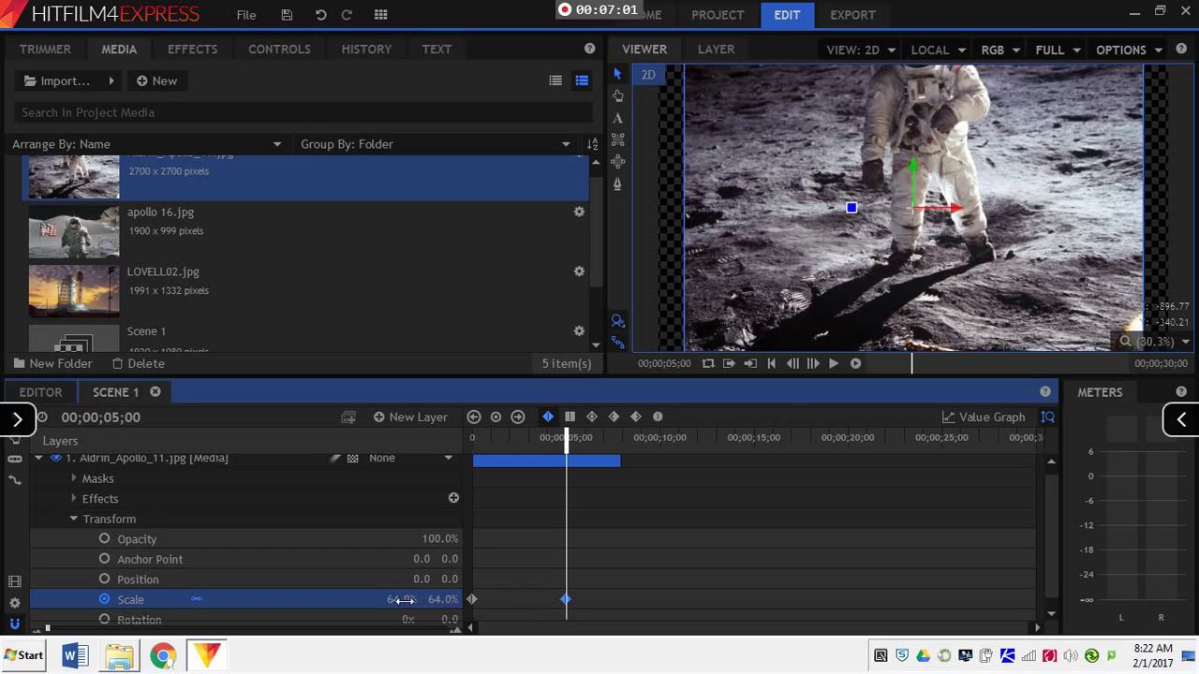
- Play back the Scale animation from the start of the scene
left_click(769, 365)
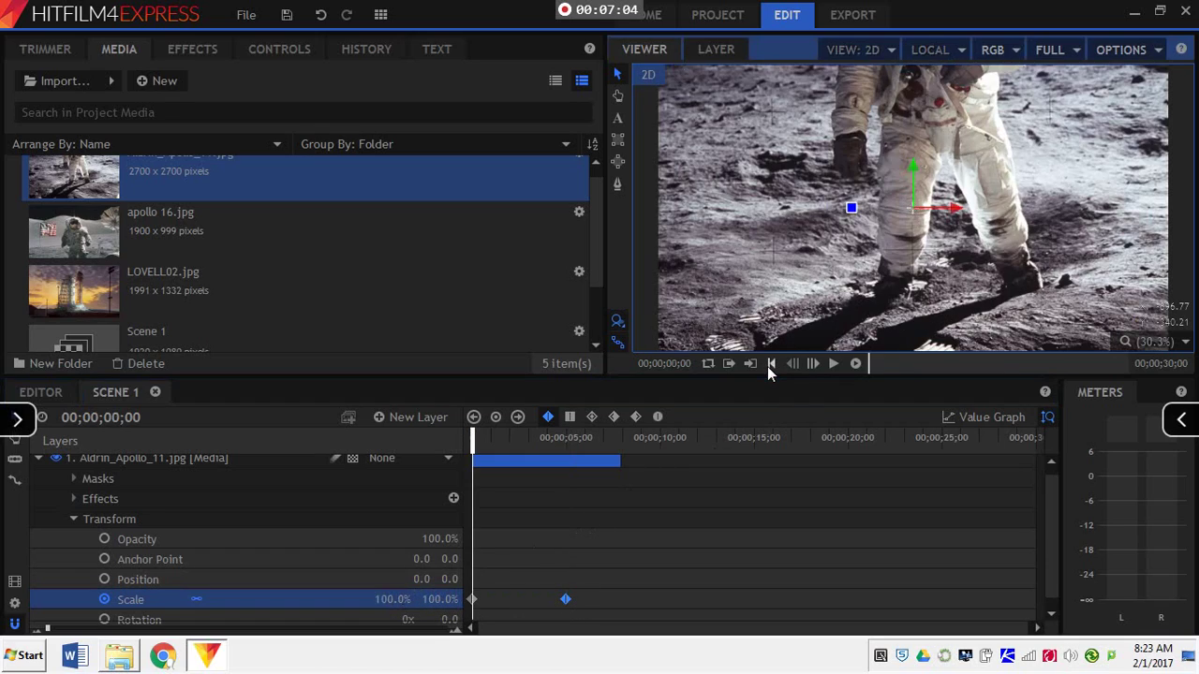
left_click(833, 364)
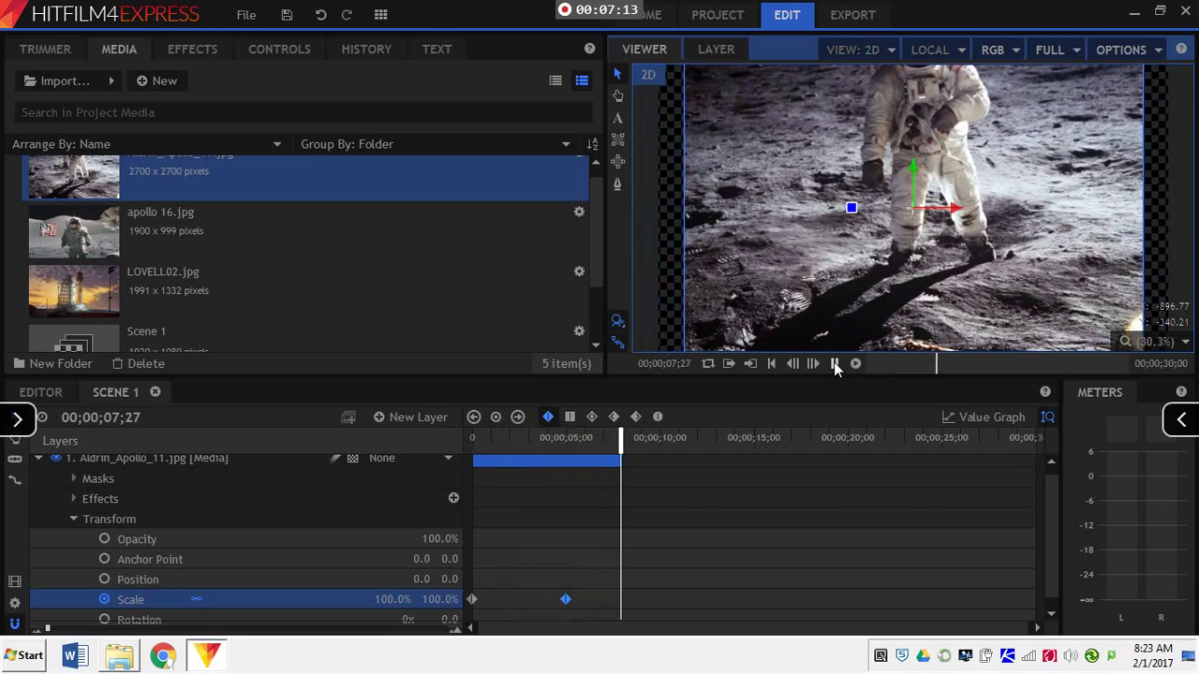
left_click(769, 362)
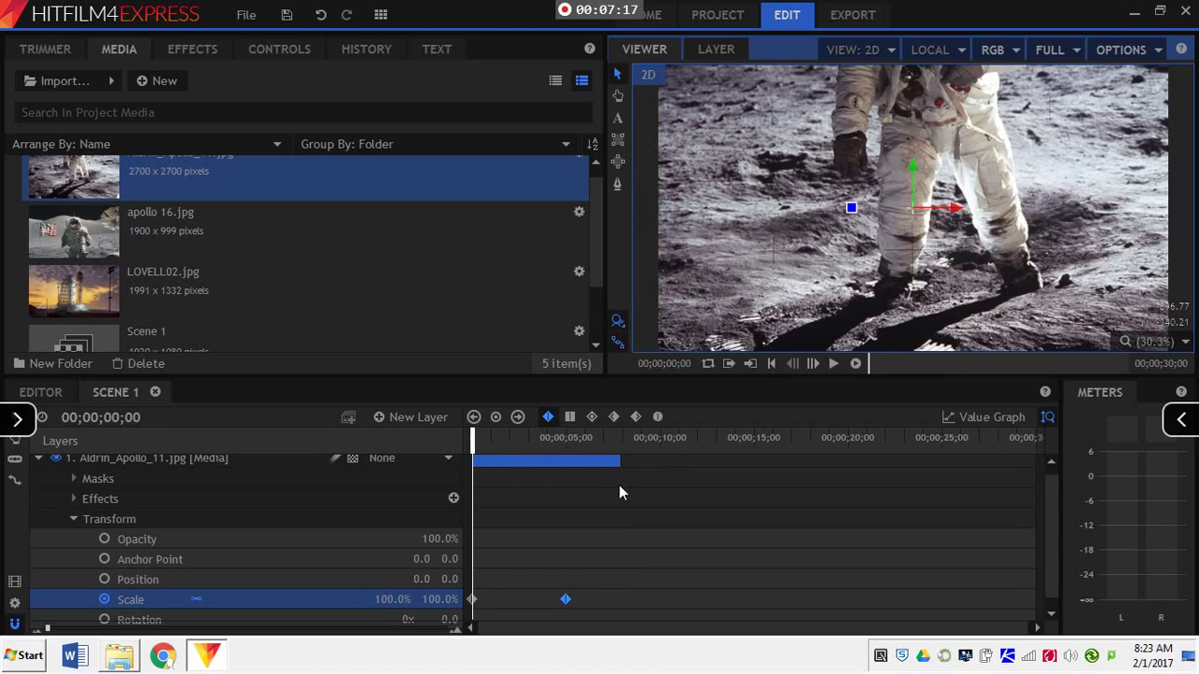
- Jump between the Scale keyframes, briefly adding then removing an extra one at 00;00;02;10
left_click(517, 416)
left_click(474, 417)
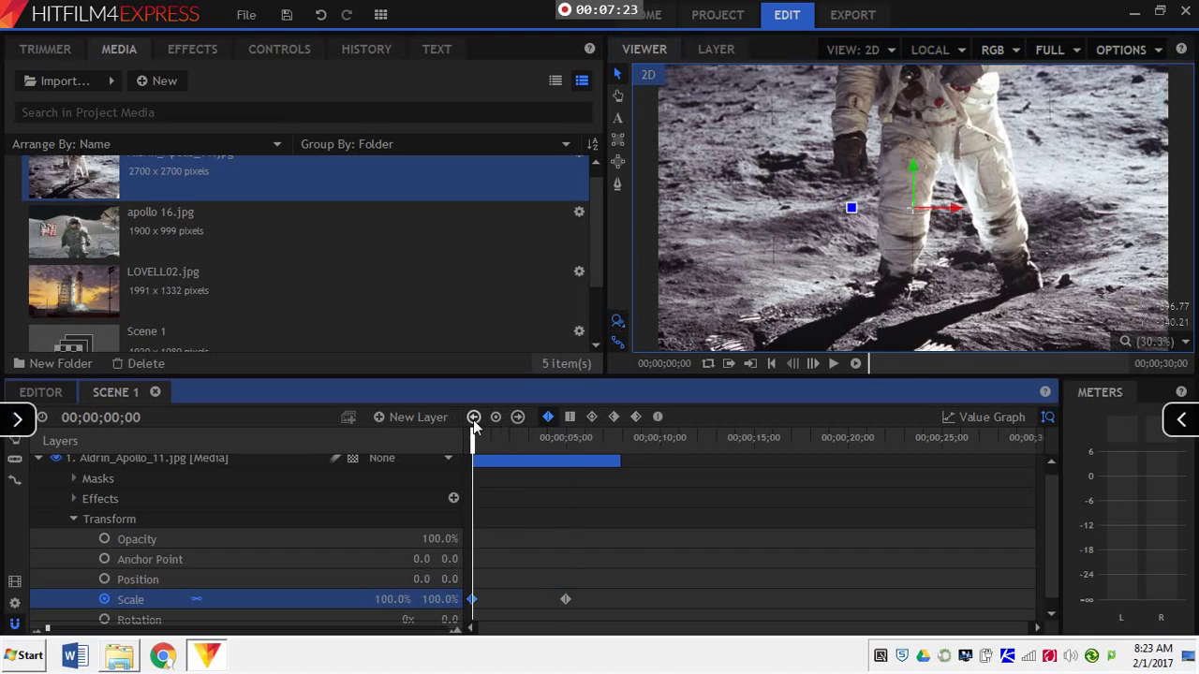
left_click(515, 438)
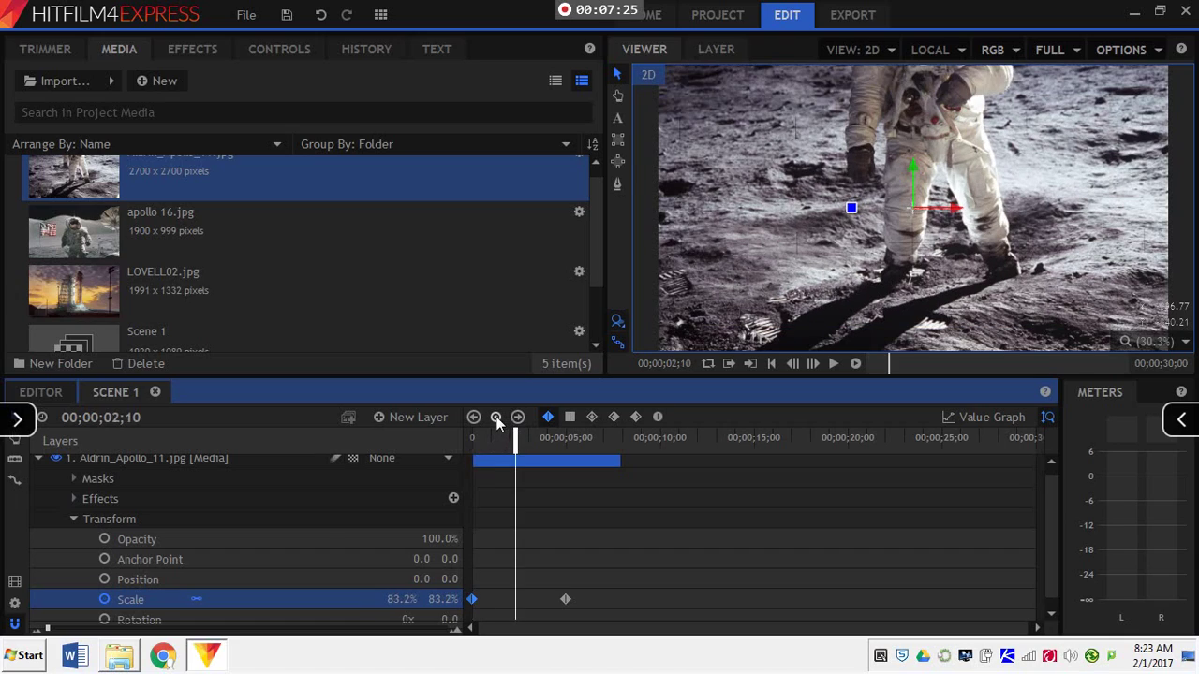
left_click(496, 418)
left_click(496, 419)
left_click(475, 418)
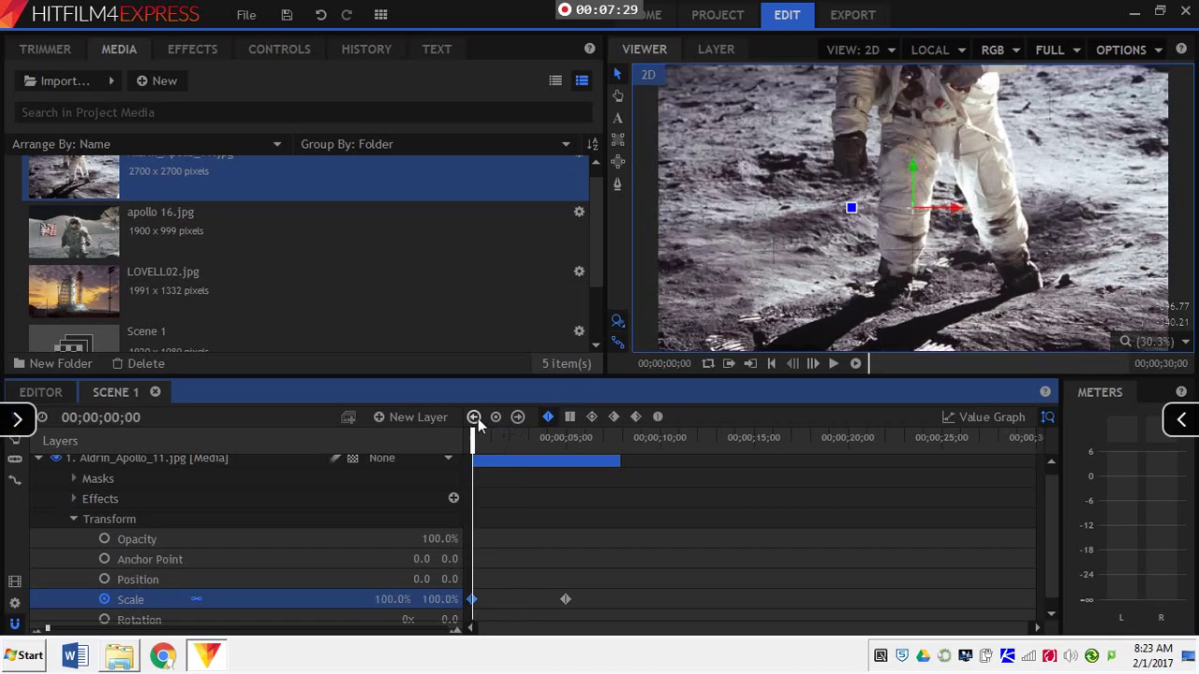
left_click(517, 417)
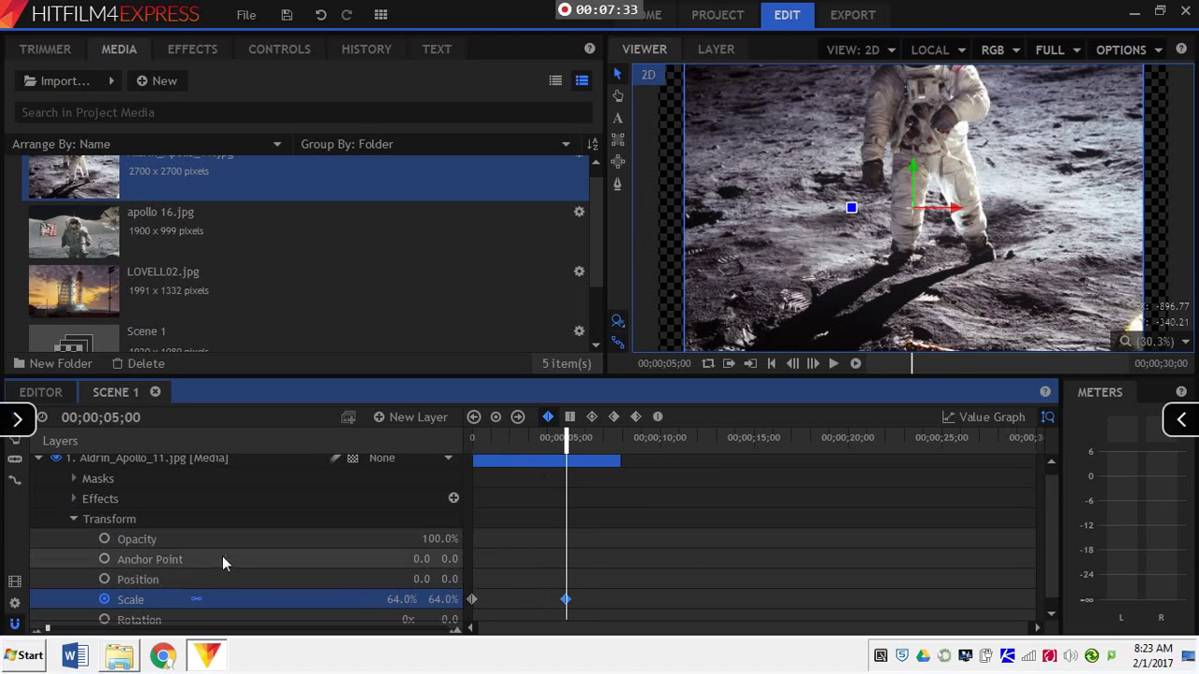
- Lower the image to show the astronaut's whole body and keyframe Position at 5 seconds
left_click(296, 581)
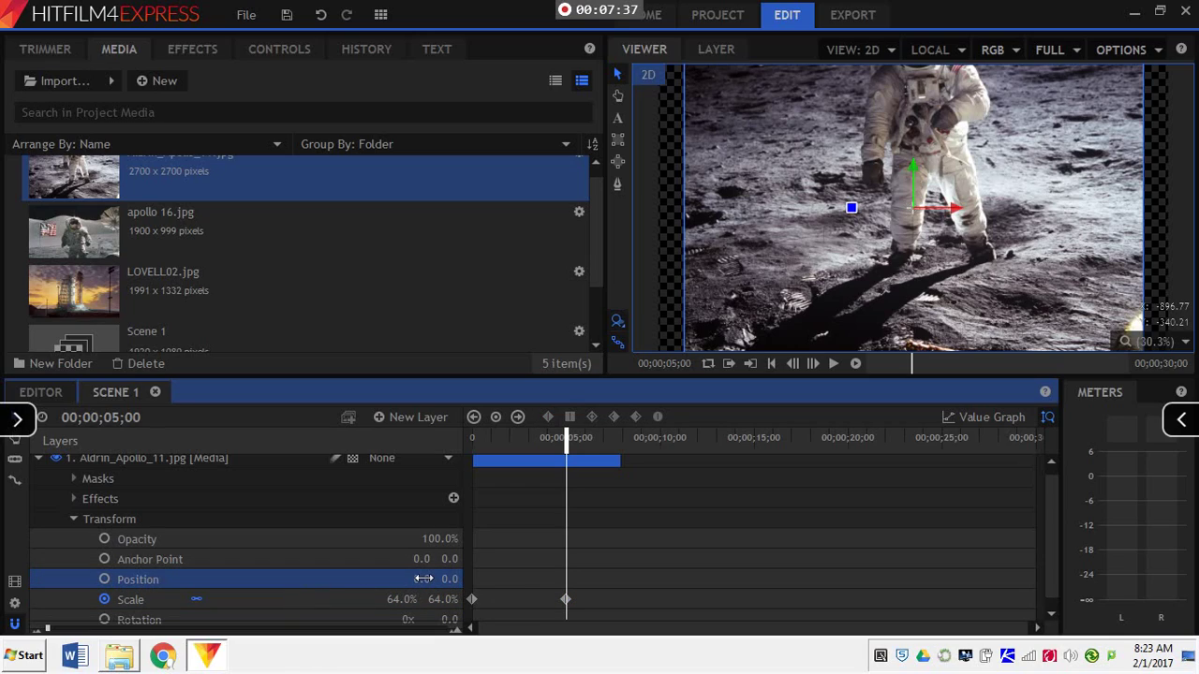
left_click_drag(451, 581, 582, 578)
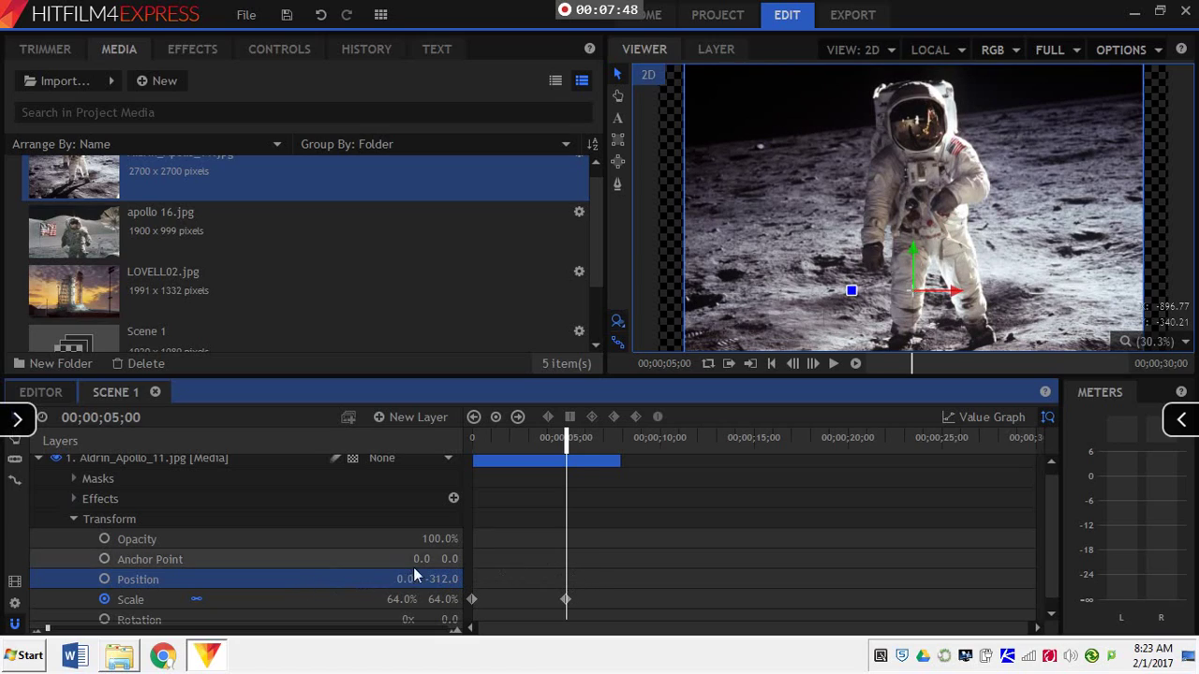
left_click(105, 579)
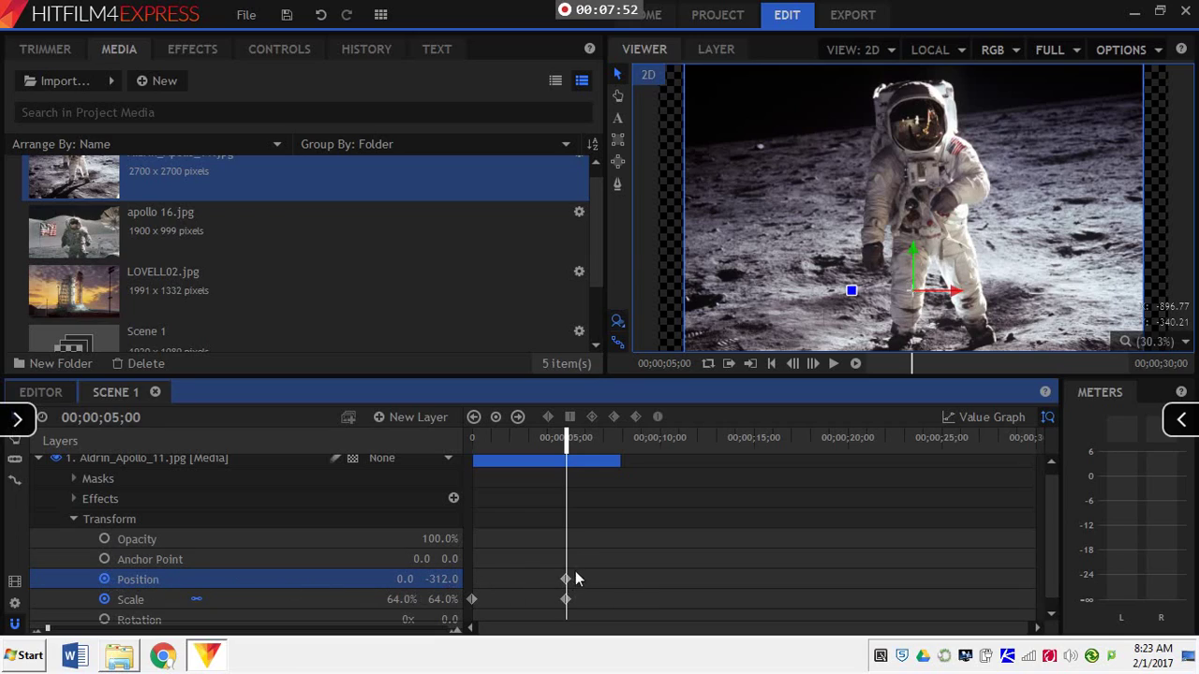
- Set Position Y to 0 at the scene start and preview the animation
left_click_drag(567, 435, 450, 466)
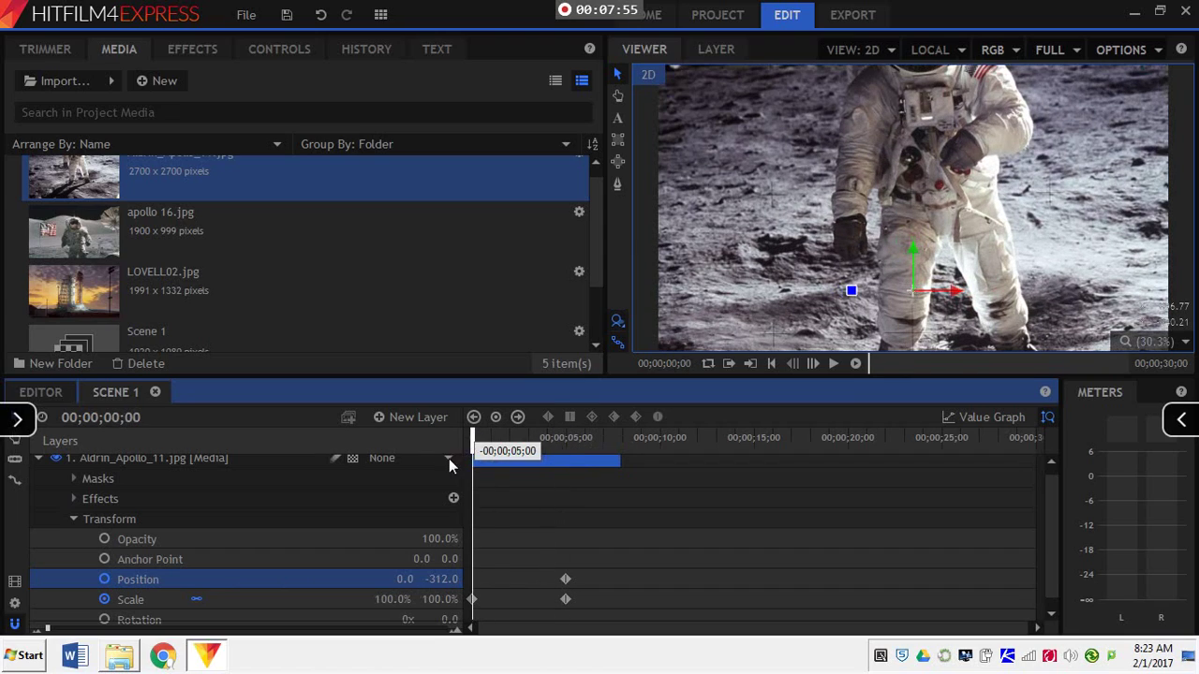
left_click(449, 579)
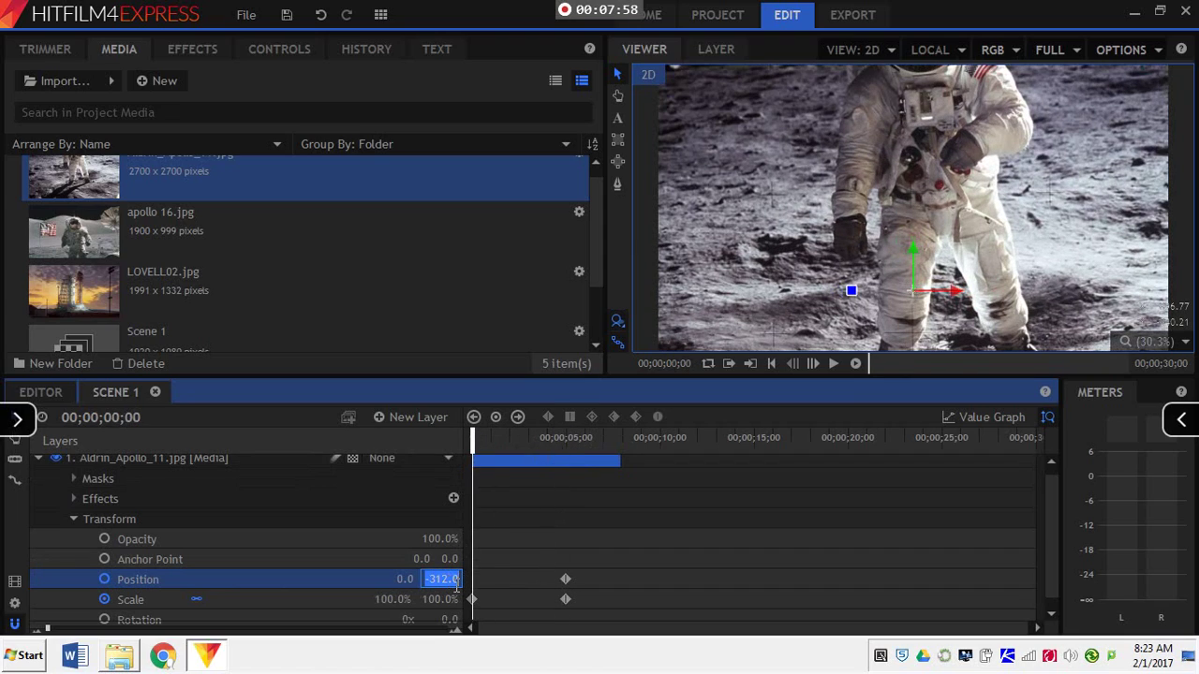
type("0")
key("Return")
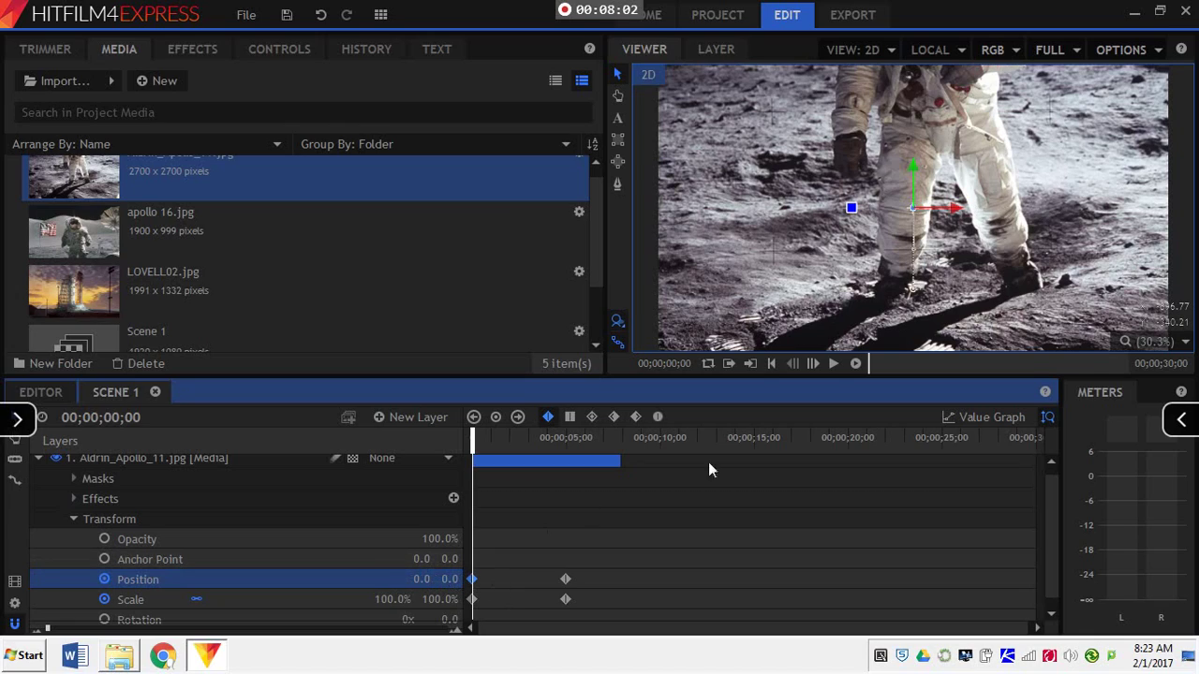
left_click(834, 364)
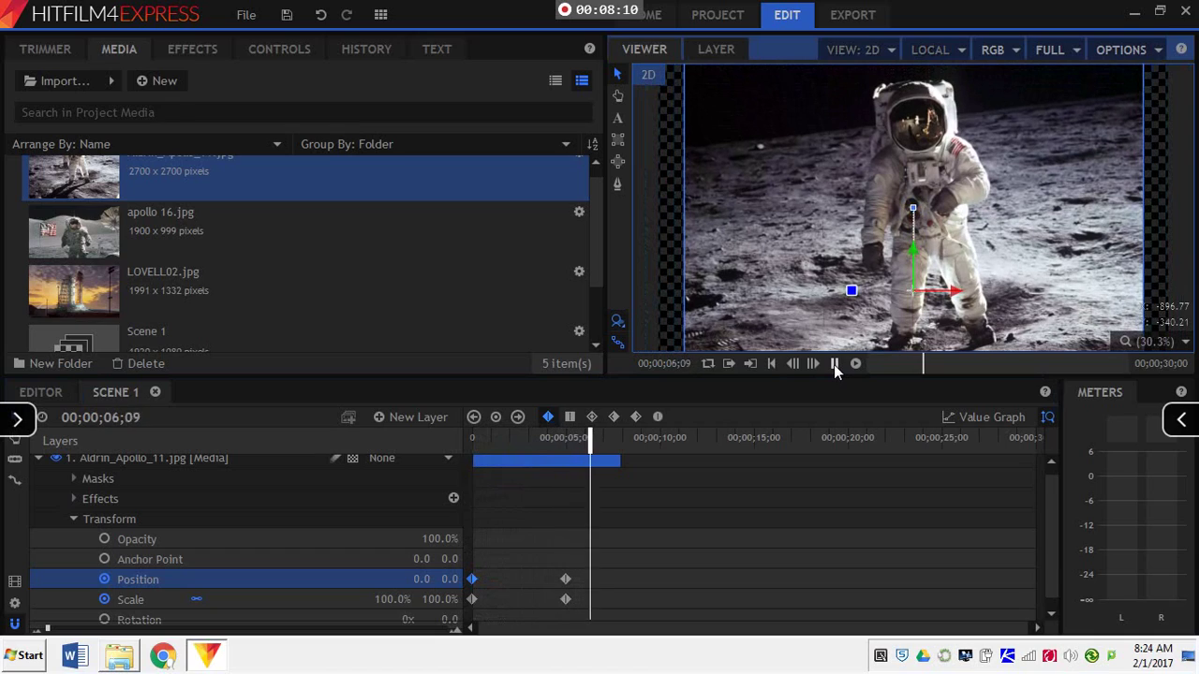
- Select the Position and Scale keyframes near five seconds and compare smooth versus linear playback
left_click(833, 364)
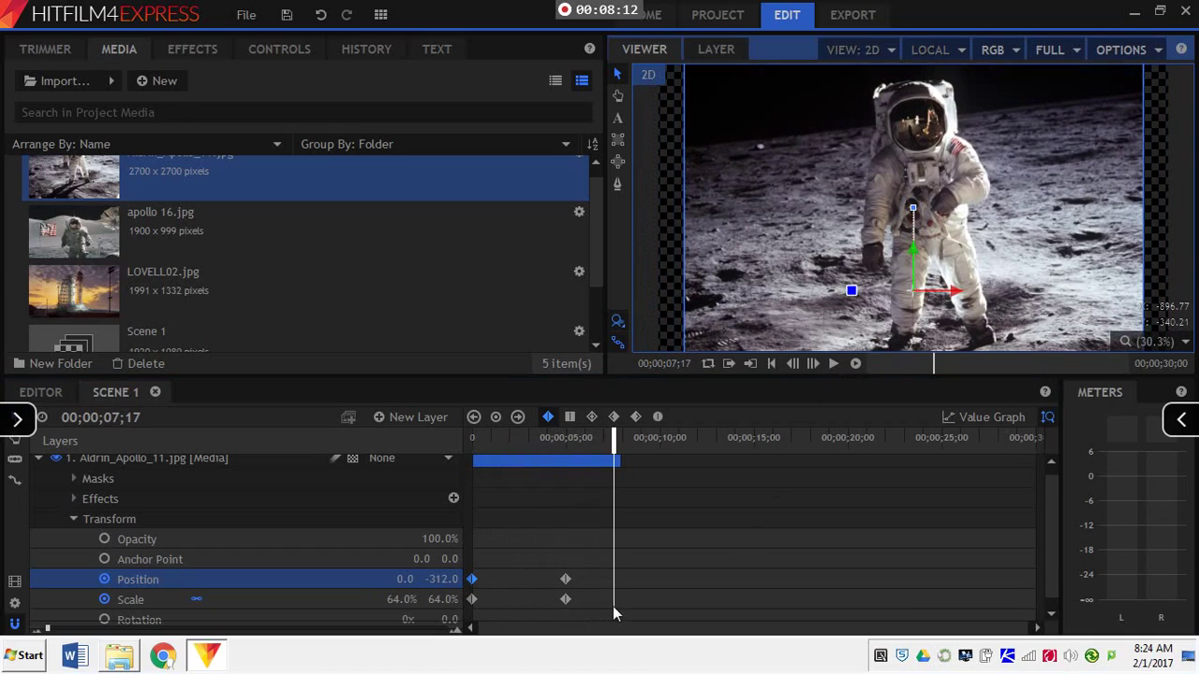
left_click_drag(585, 572, 566, 611)
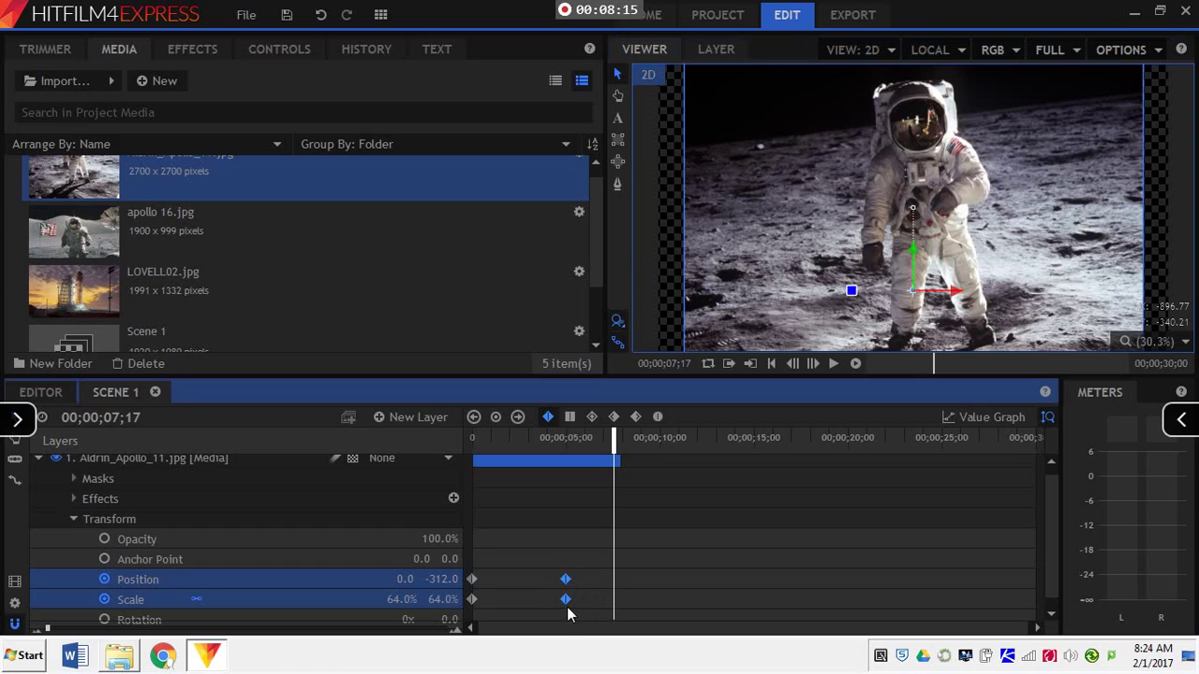
left_click(592, 418)
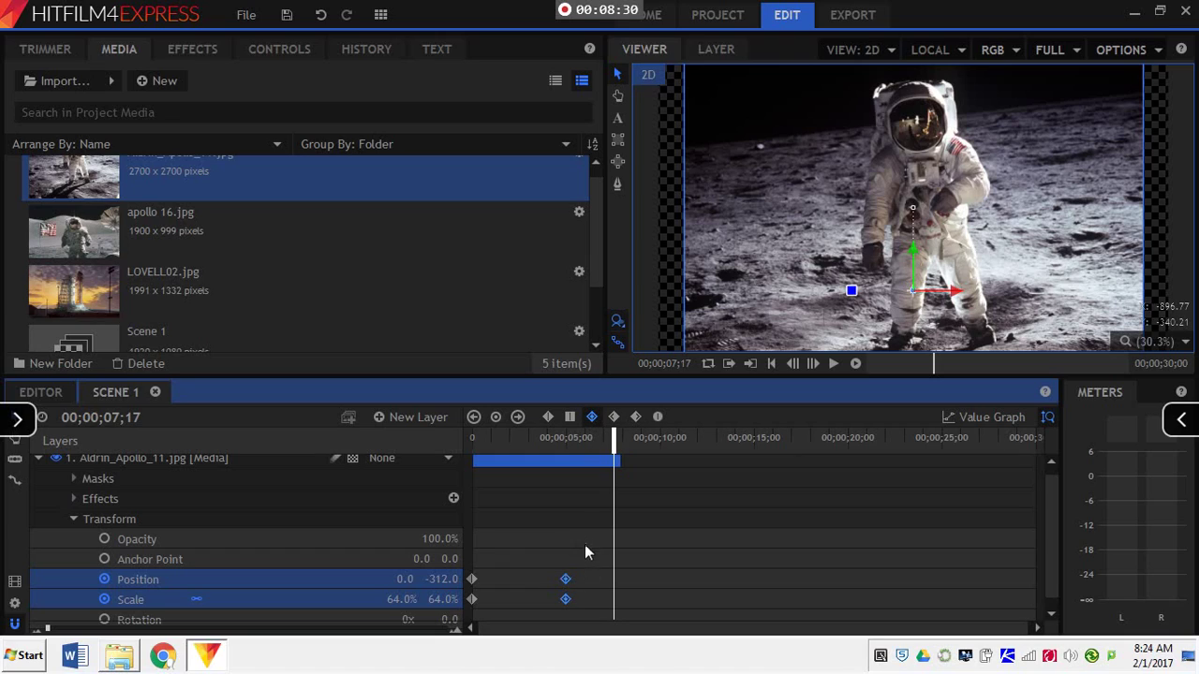
key("ctrl+z")
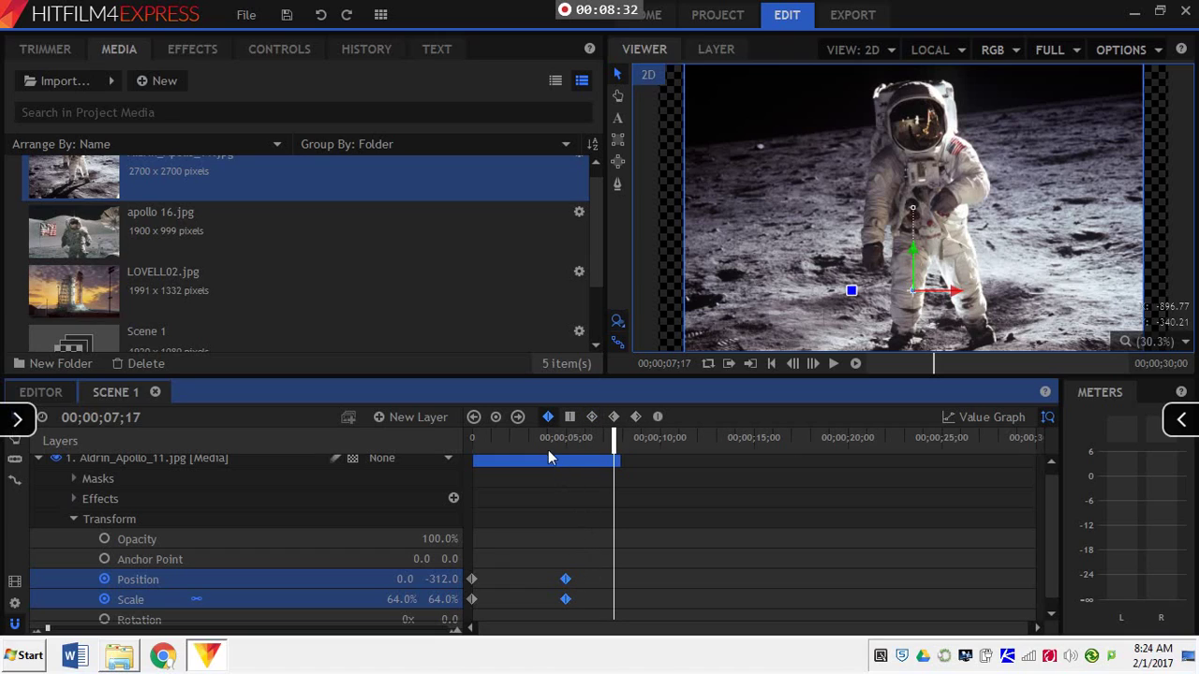
left_click(540, 437)
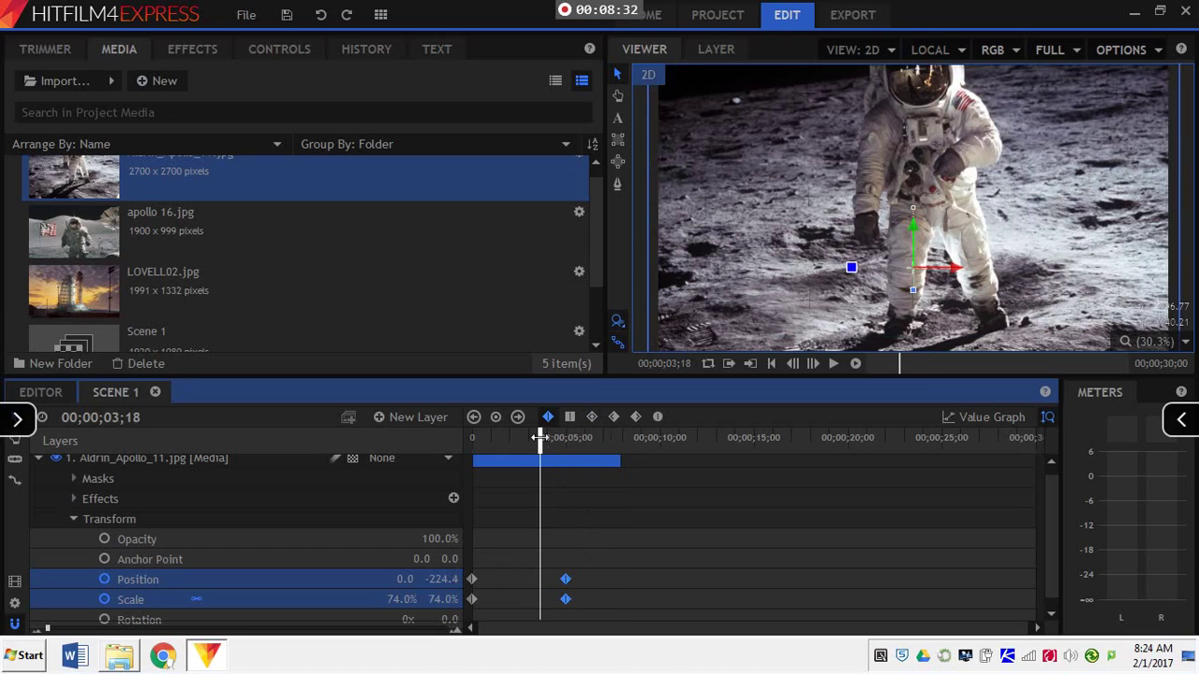
left_click(837, 364)
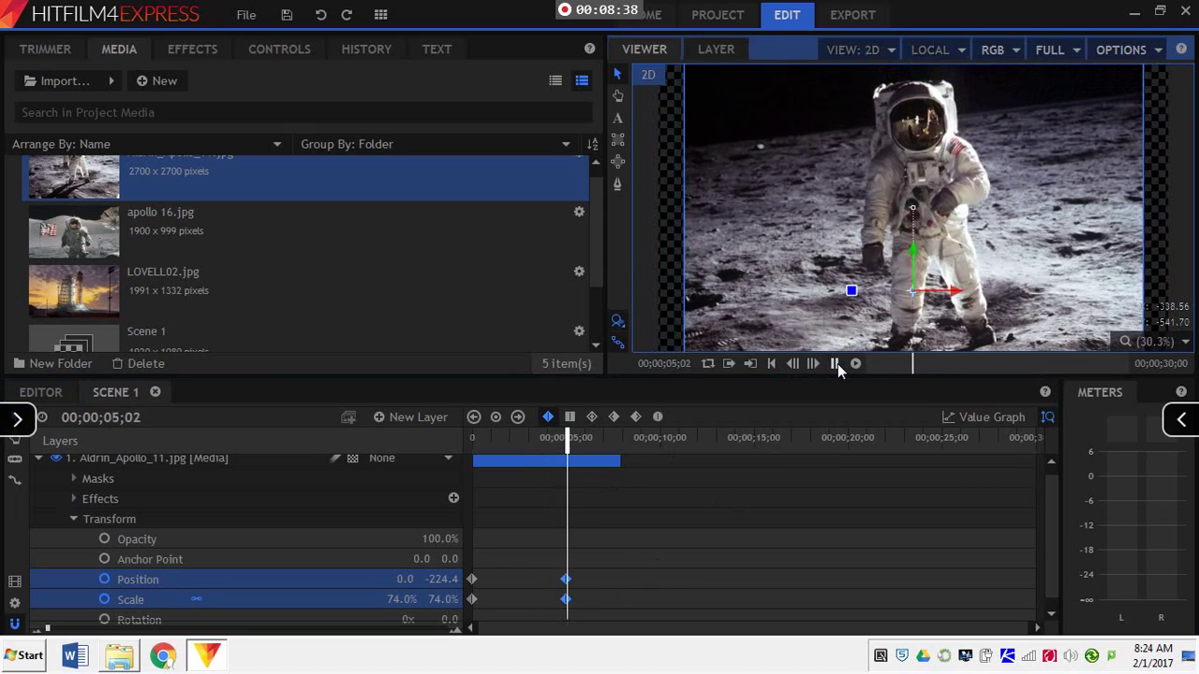
left_click(838, 364)
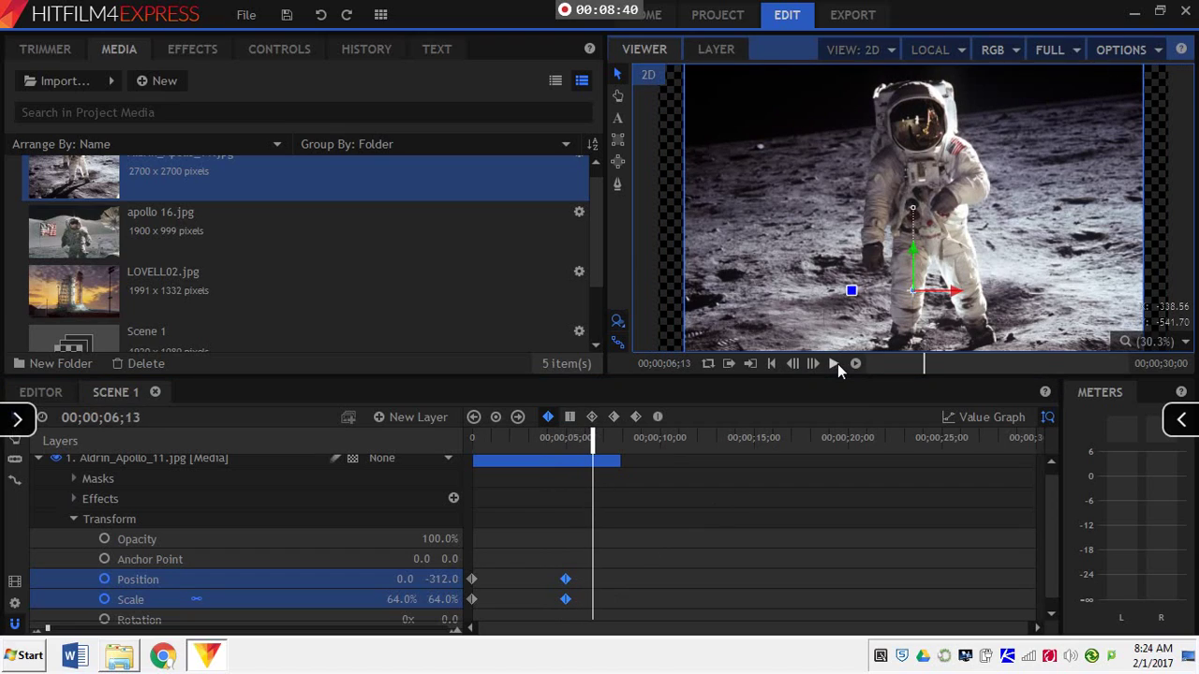
left_click(772, 364)
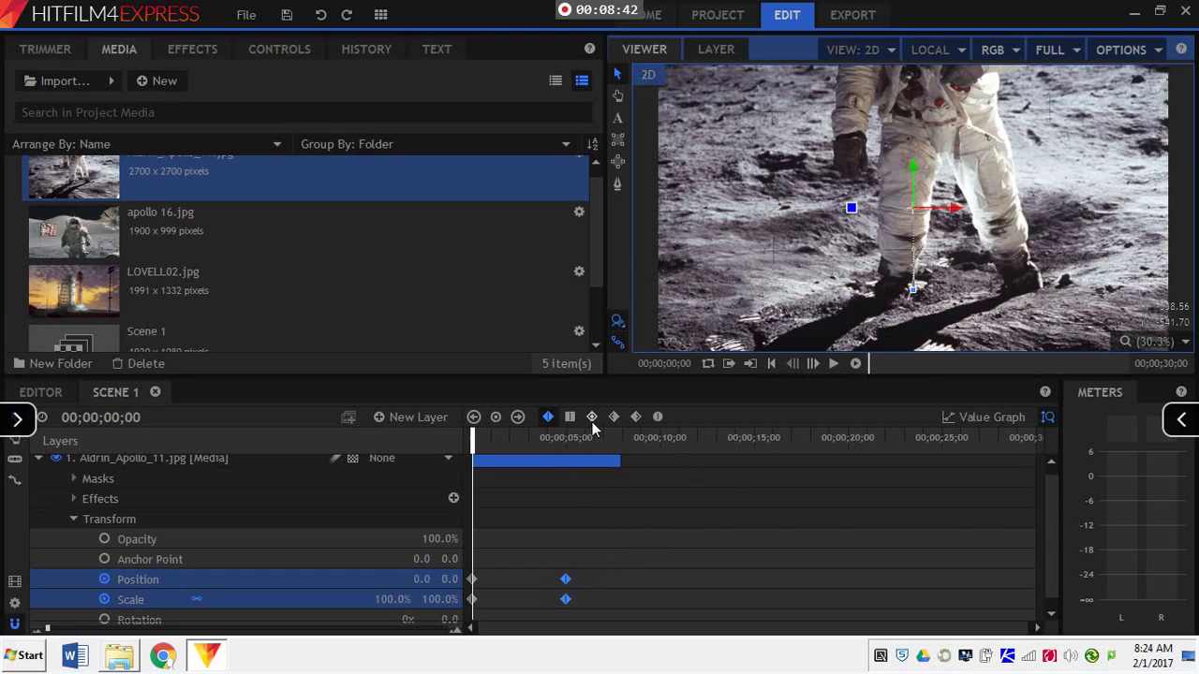
- Convert the selected keyframes to Smooth, preview from the start, and collapse the astronaut layer
left_click(591, 419)
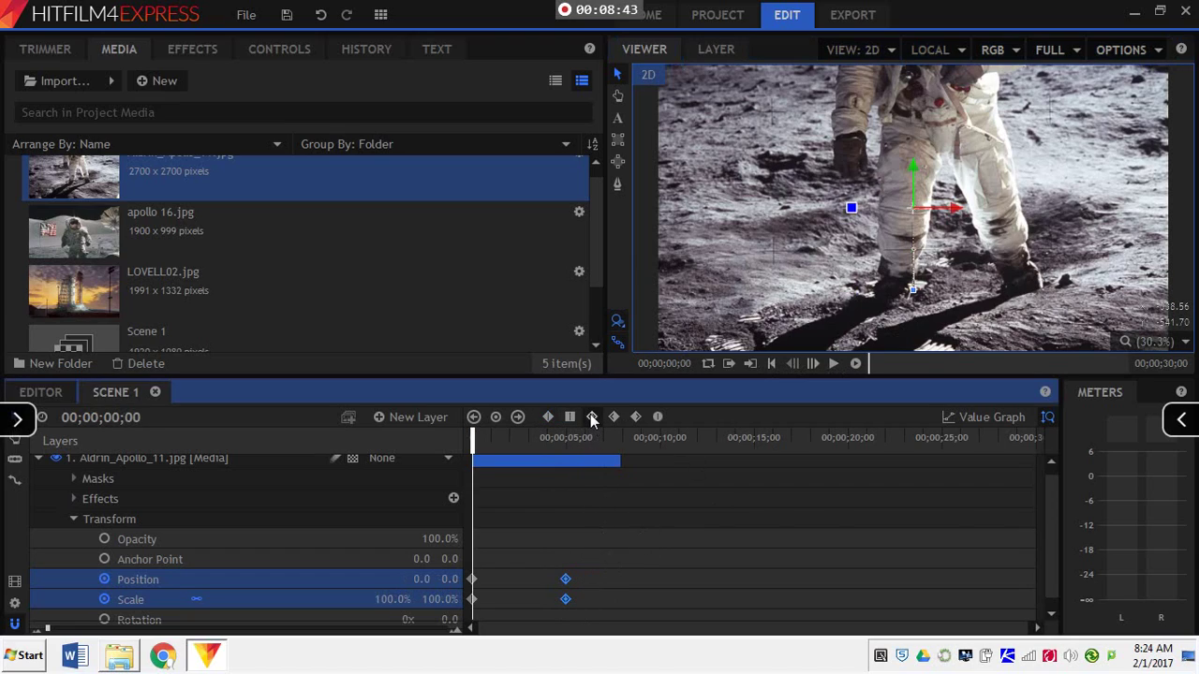
left_click(833, 364)
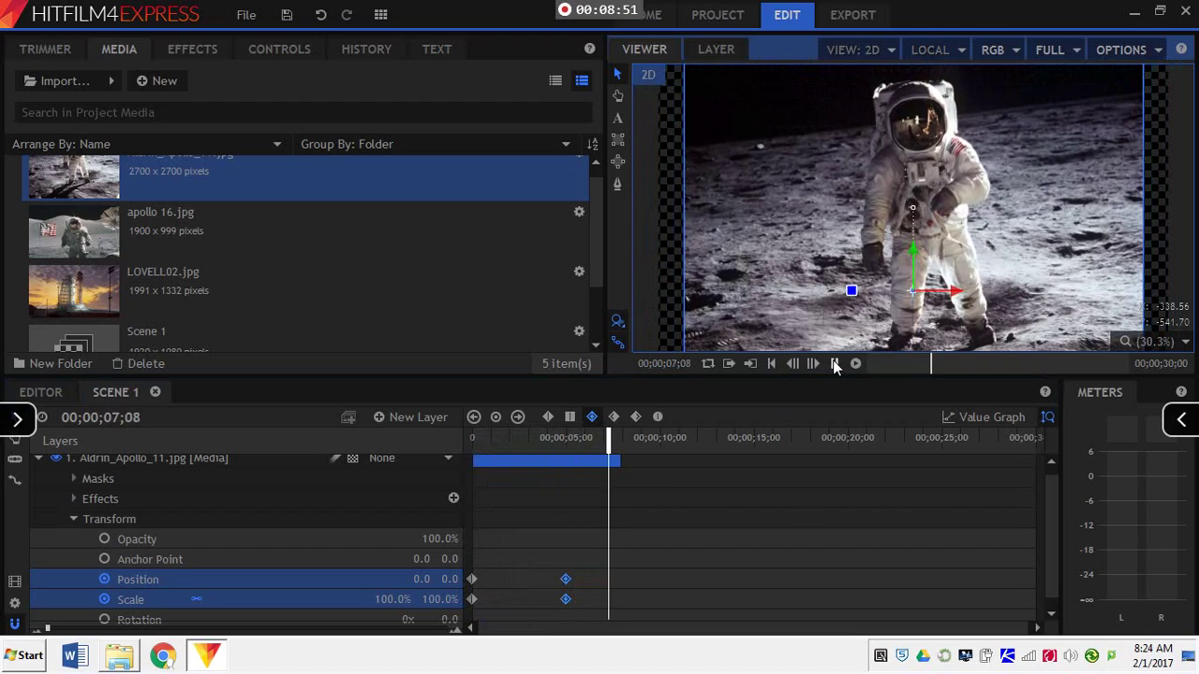
left_click(833, 363)
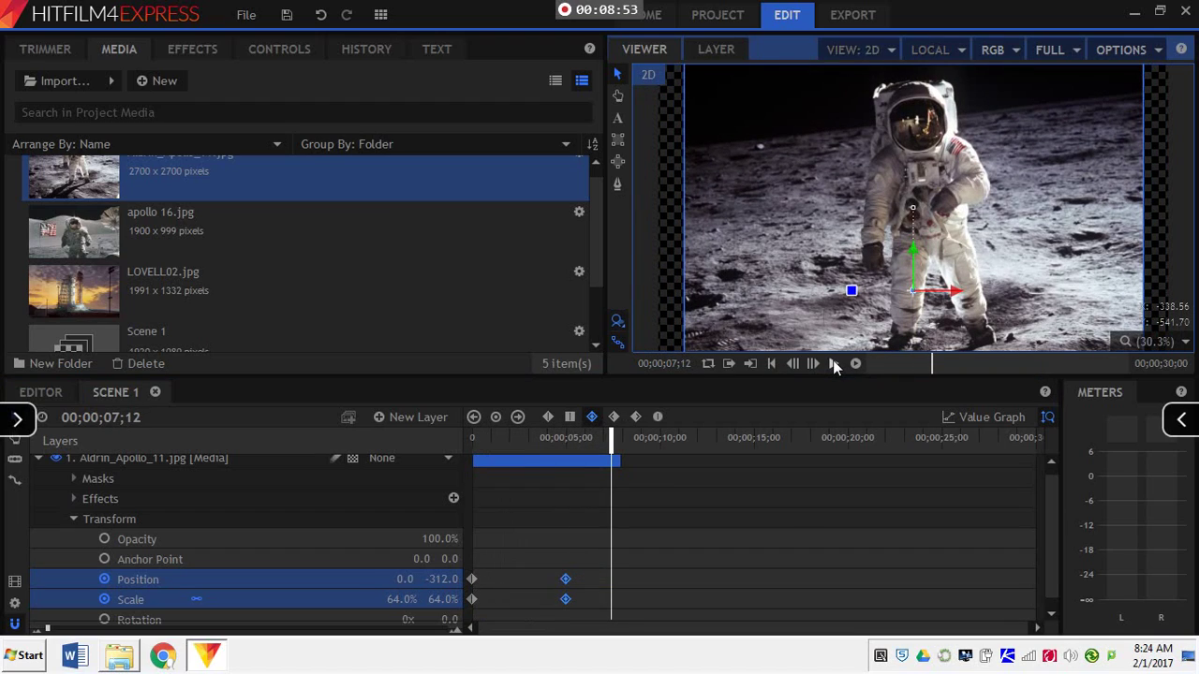
scroll(726, 497, "up", 1)
left_click(35, 465)
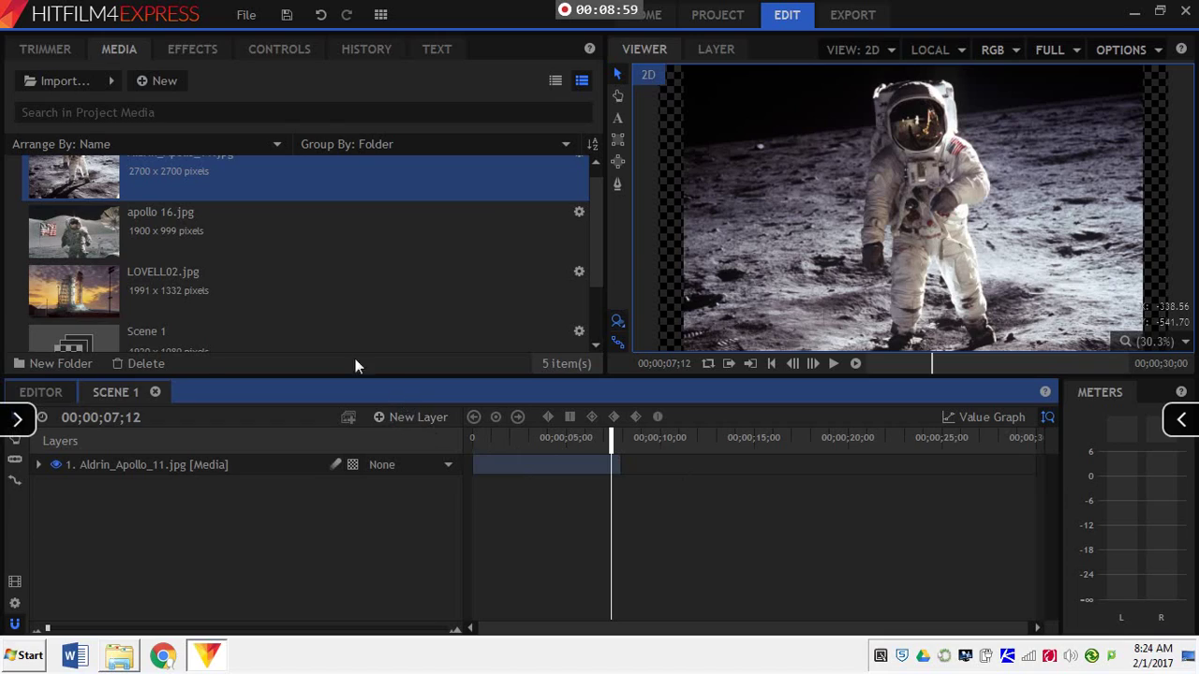
- Drag spaceship-apollo-3.jpg onto the timeline around 07;12 as a new top layer and expand it
scroll(269, 305, "up", 1)
scroll(272, 314, "down", 3)
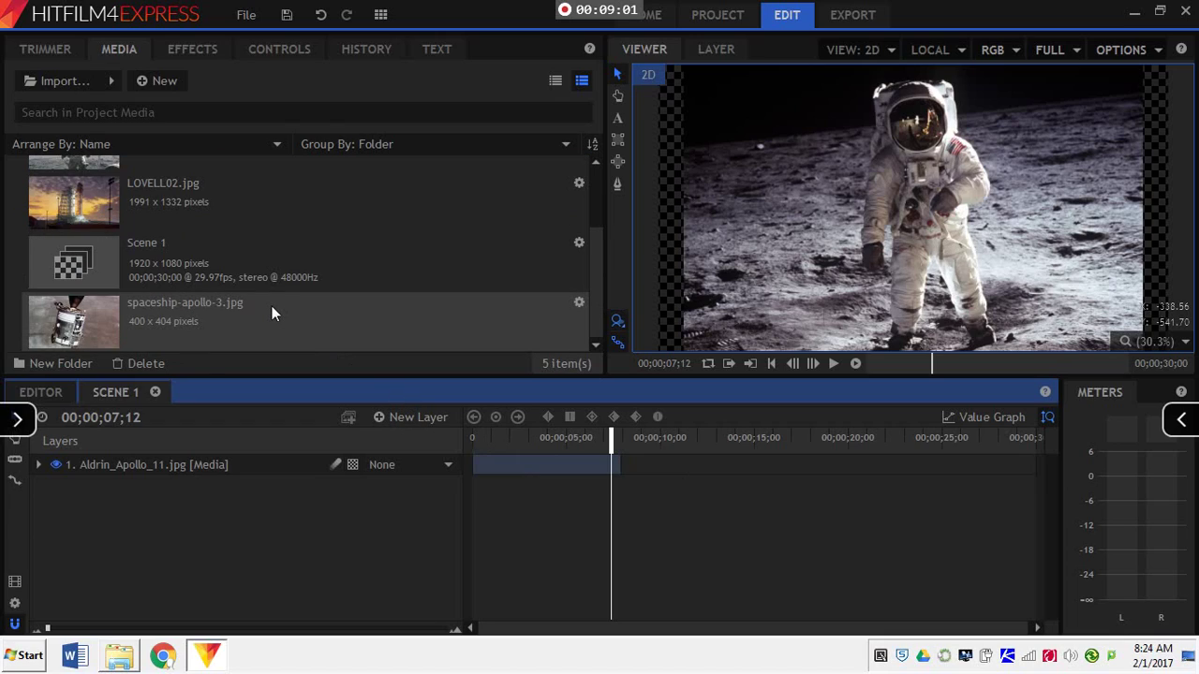
left_click(339, 315)
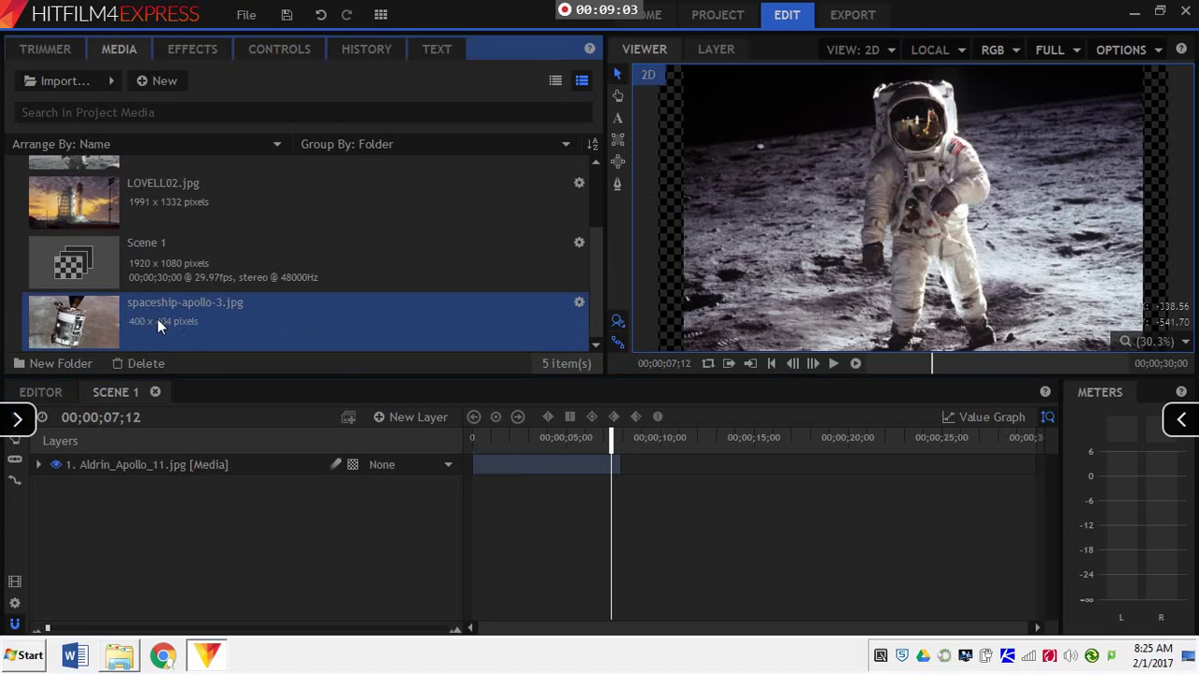
left_click_drag(93, 321, 616, 437)
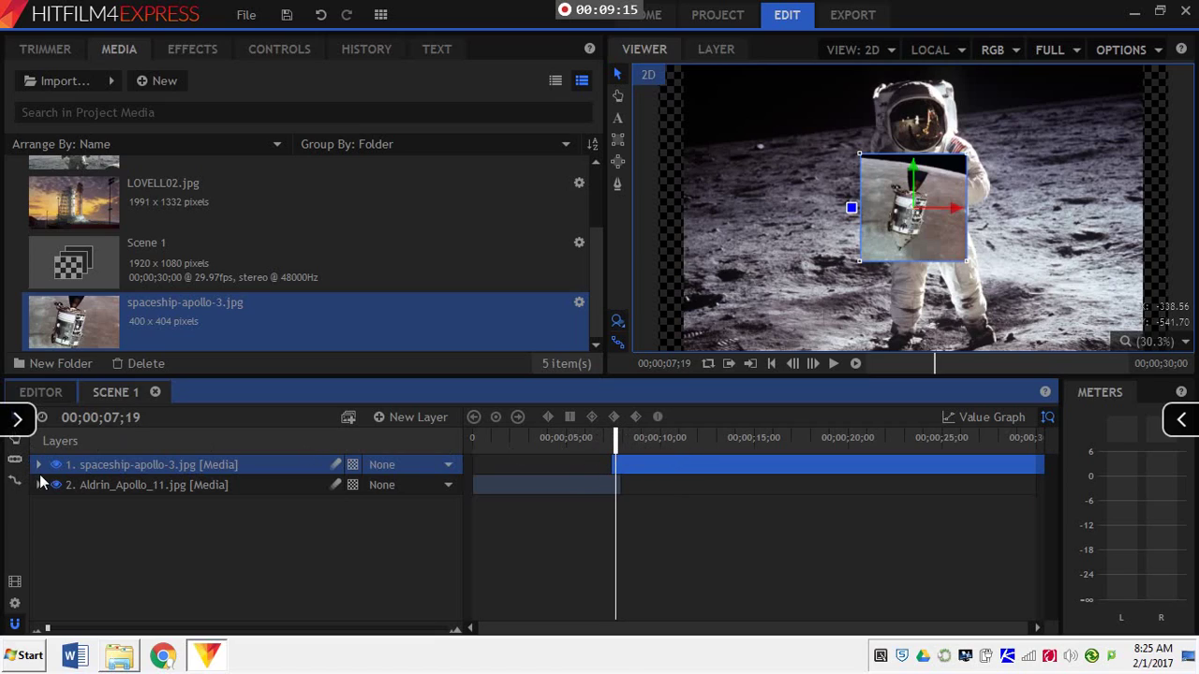
left_click(39, 464)
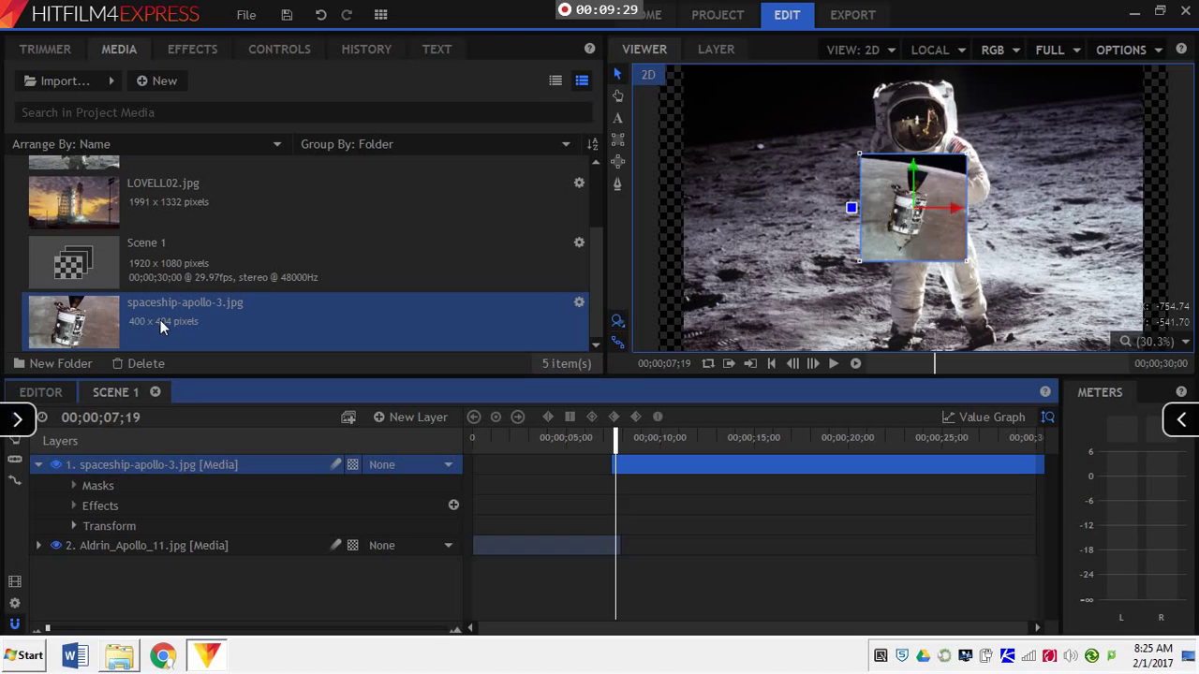
- Scale the spaceship layer to 280% and rotate it 90°
left_click(74, 526)
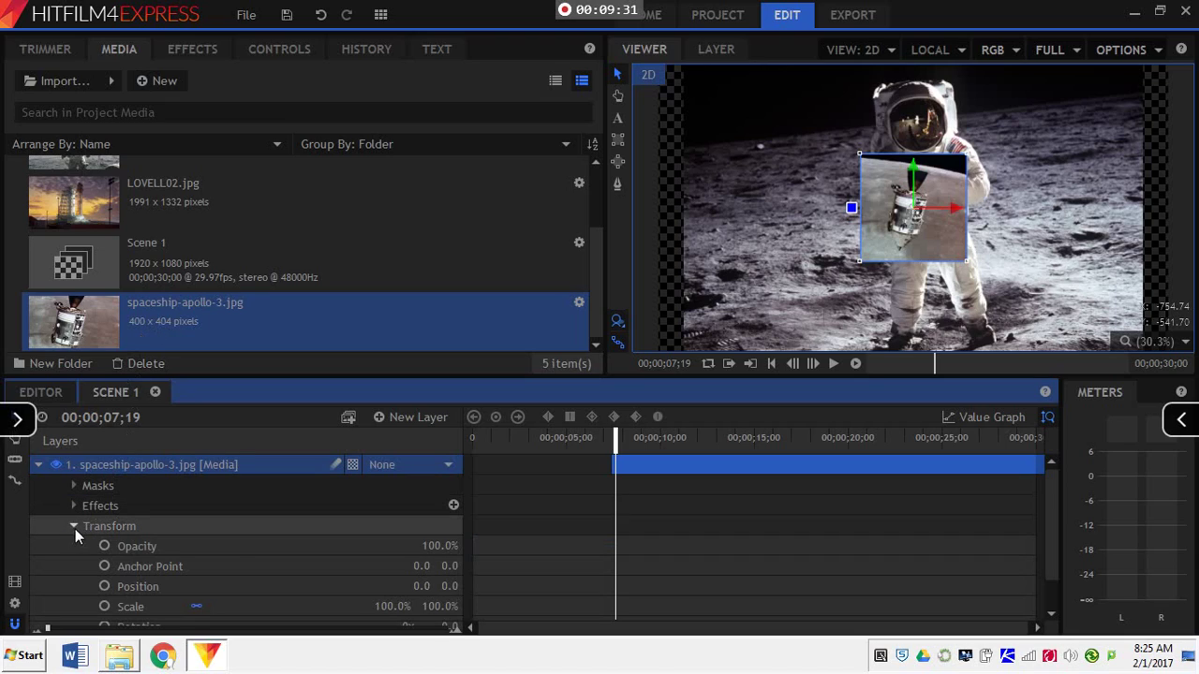
scroll(188, 534, "down", 1)
left_click_drag(396, 579, 492, 579)
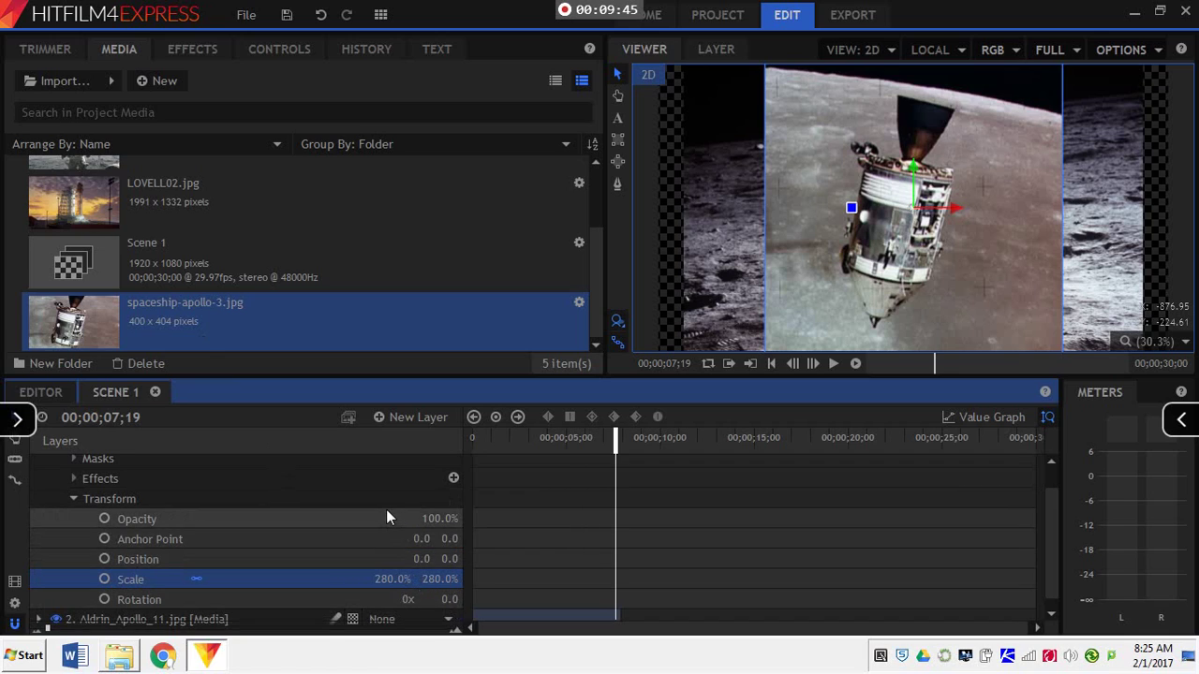
left_click_drag(406, 599, 482, 600)
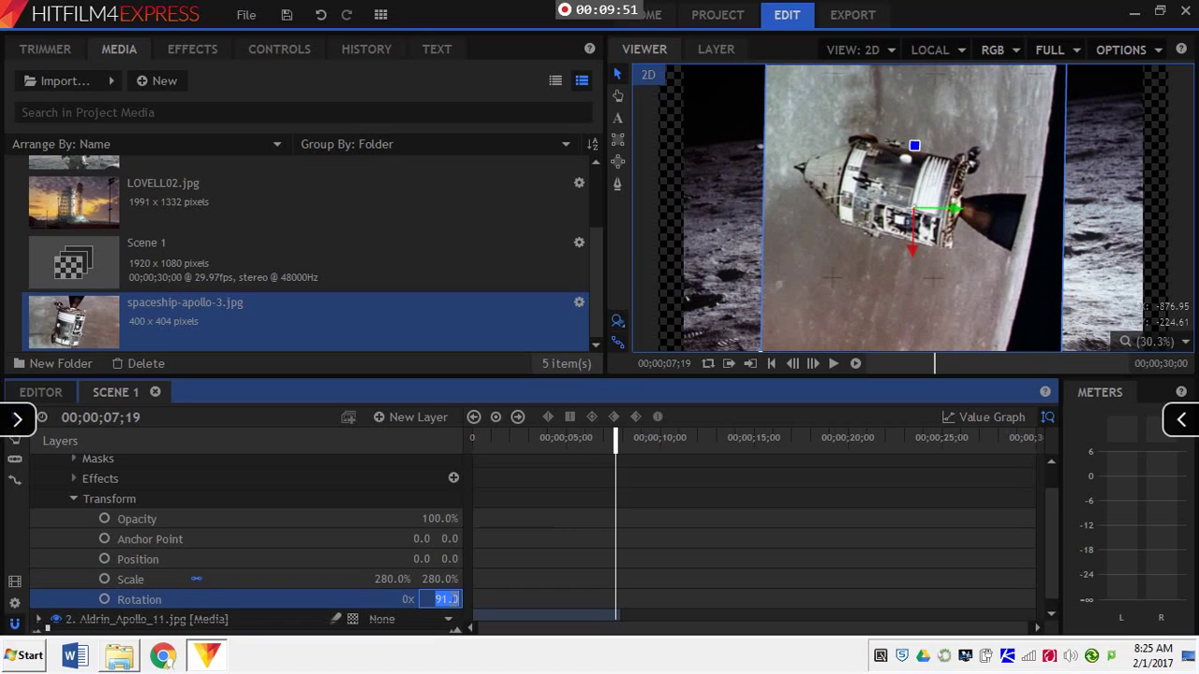
key("Return")
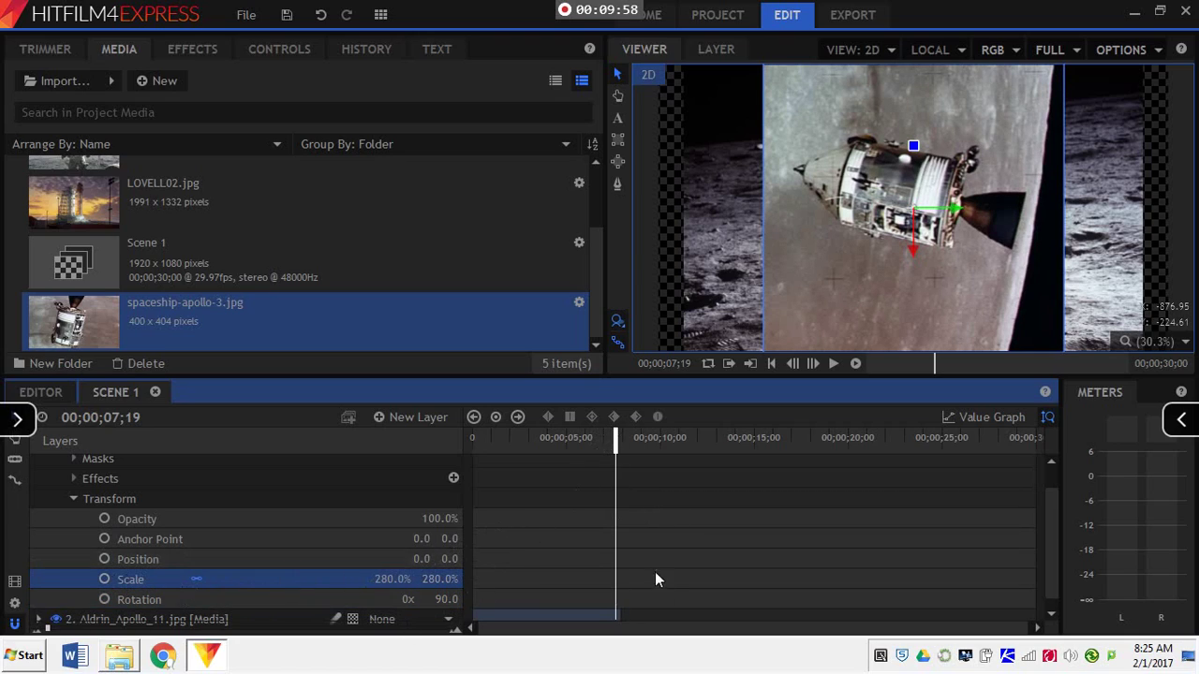
scroll(660, 574, "up", 1)
- Keyframe the spaceship's Position at X 297, sliding to X -163 by about 12.5 seconds
left_click_drag(616, 438, 615, 438)
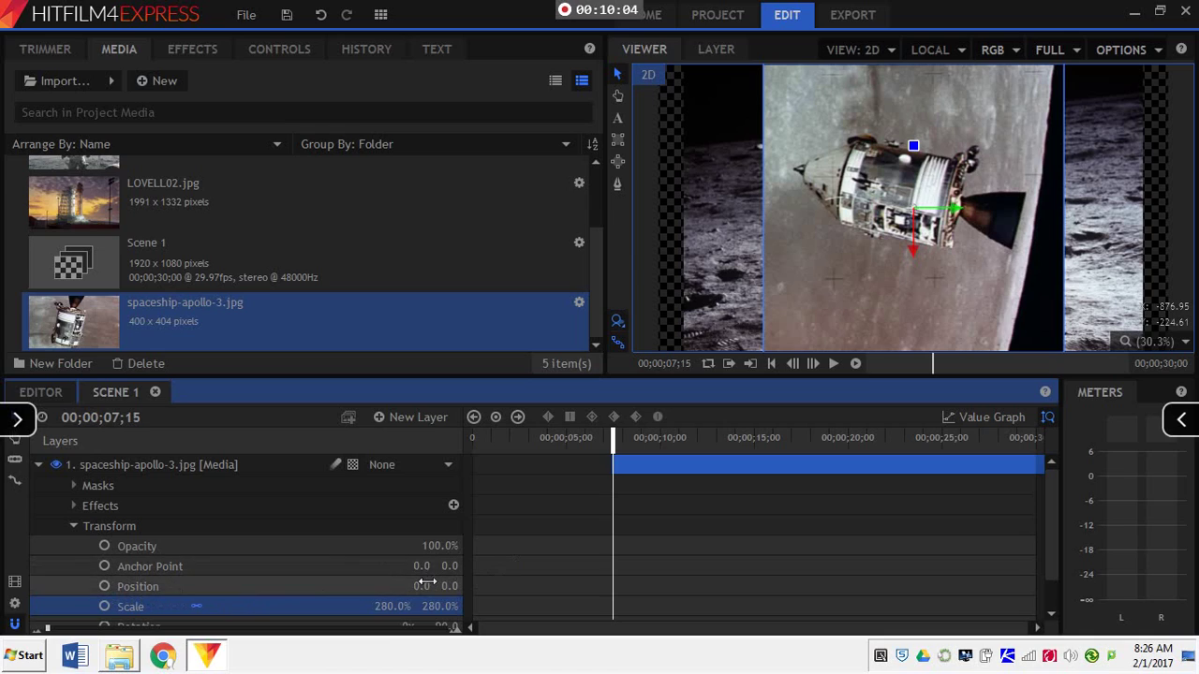
left_click_drag(426, 583, 705, 582)
left_click(104, 587)
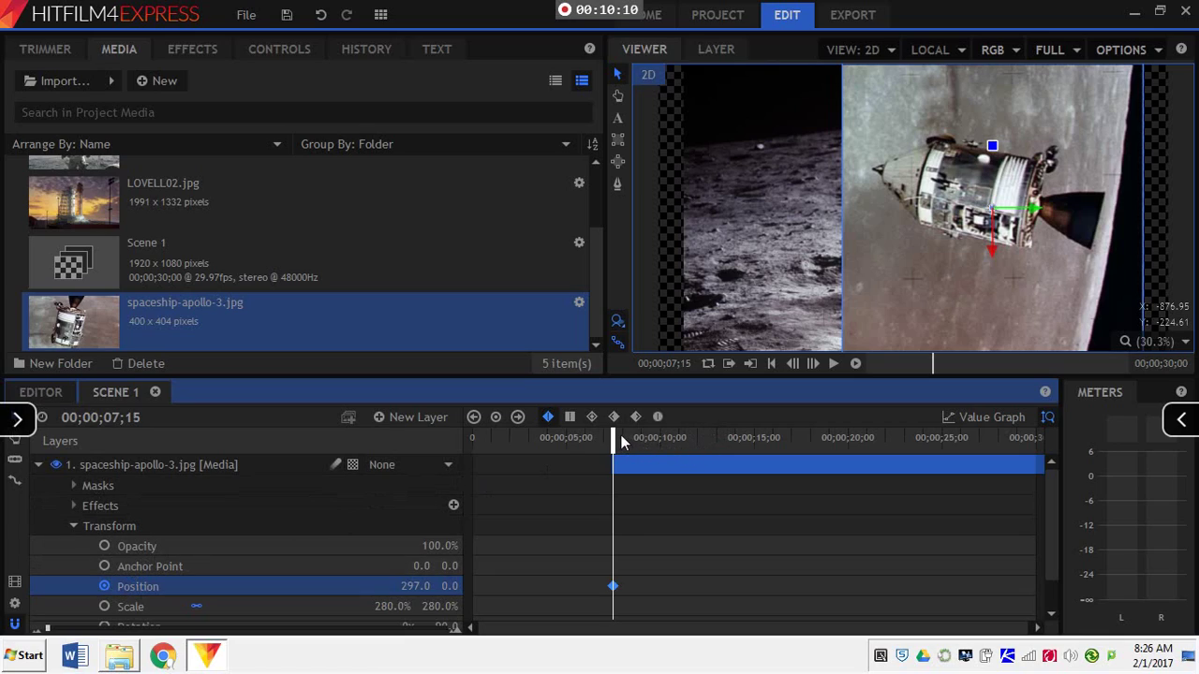
left_click(706, 436)
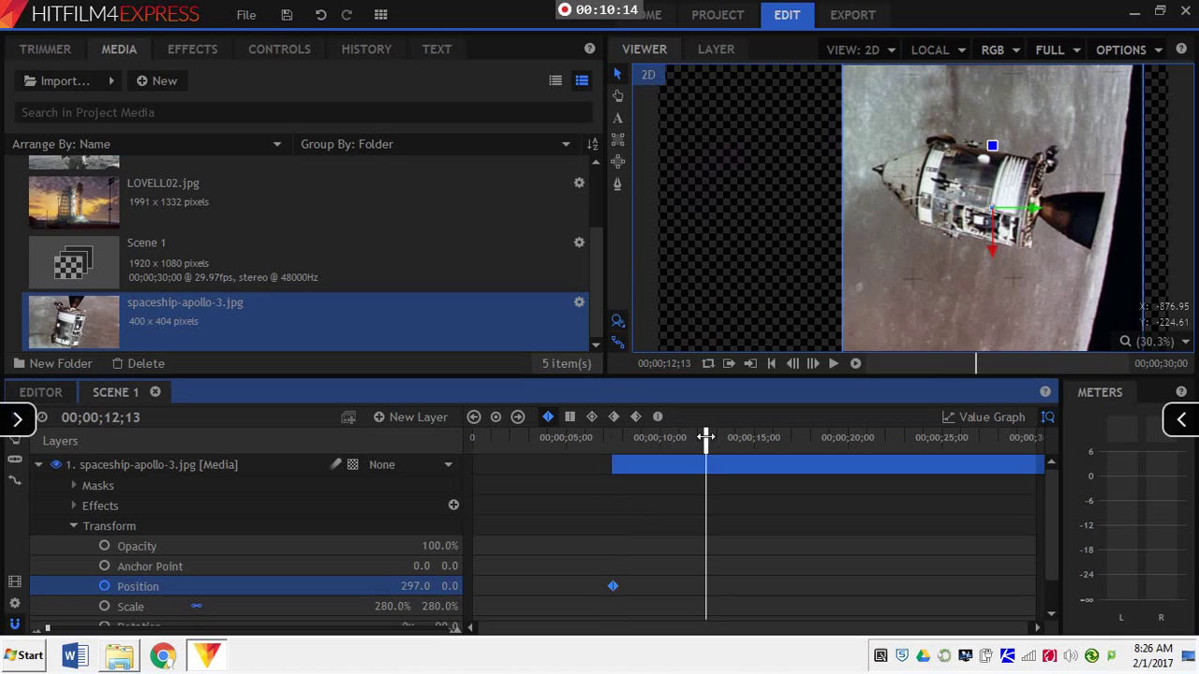
left_click_drag(417, 585, 361, 585)
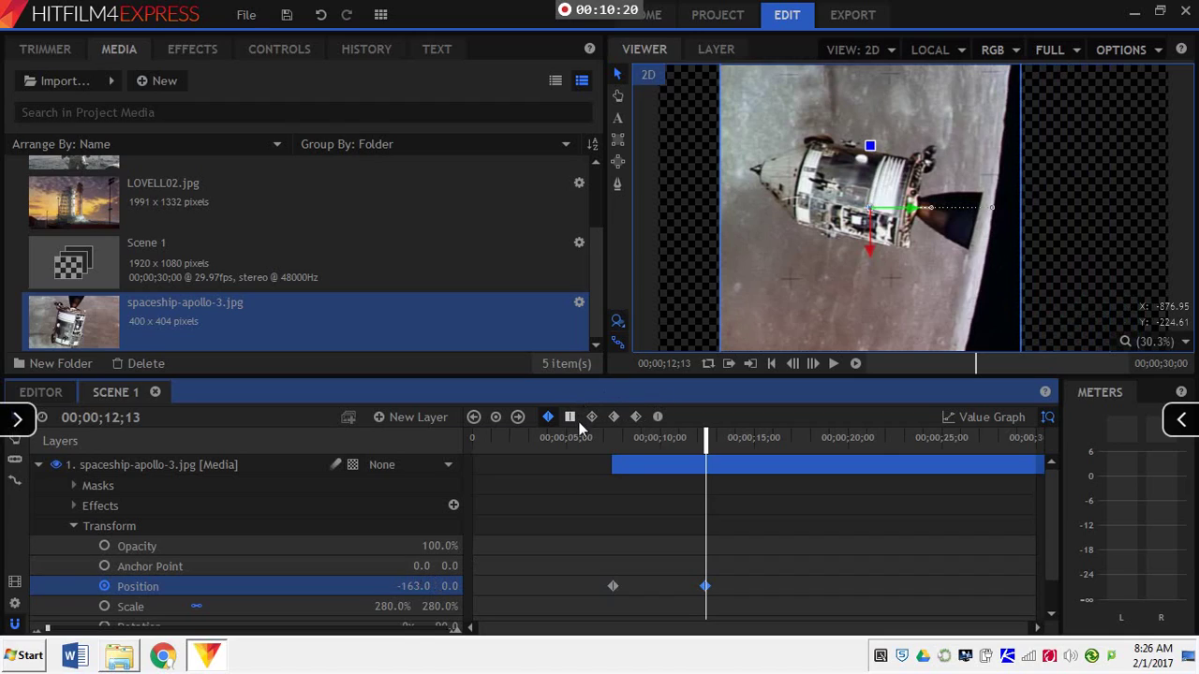
- Cut the spaceship clip at 15 seconds and delete the part after the cut
left_click(754, 439)
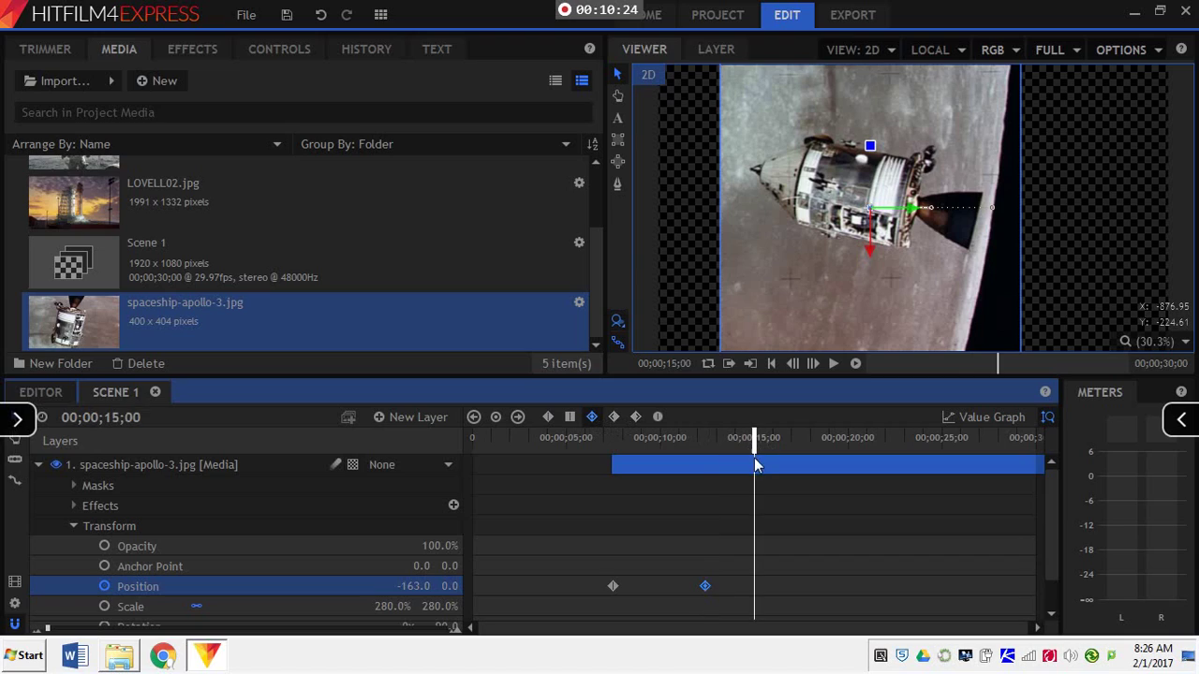
right_click(755, 463)
left_click(787, 353)
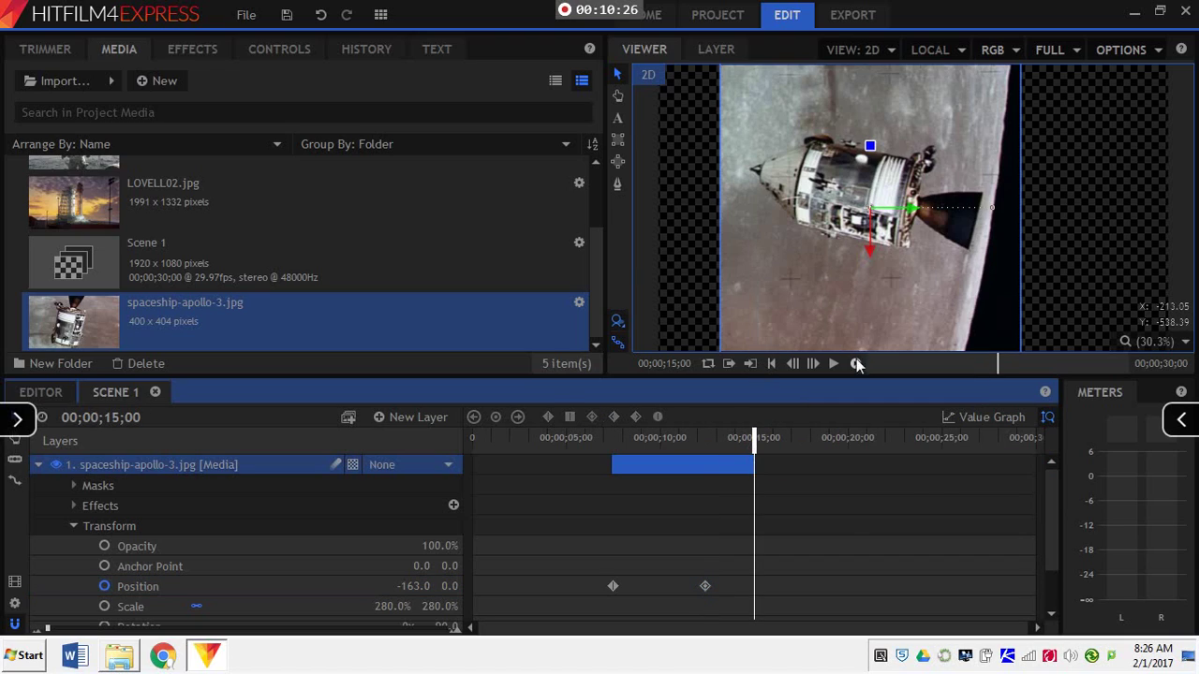
scroll(847, 520, "down", 2)
left_click(829, 588)
key("Delete")
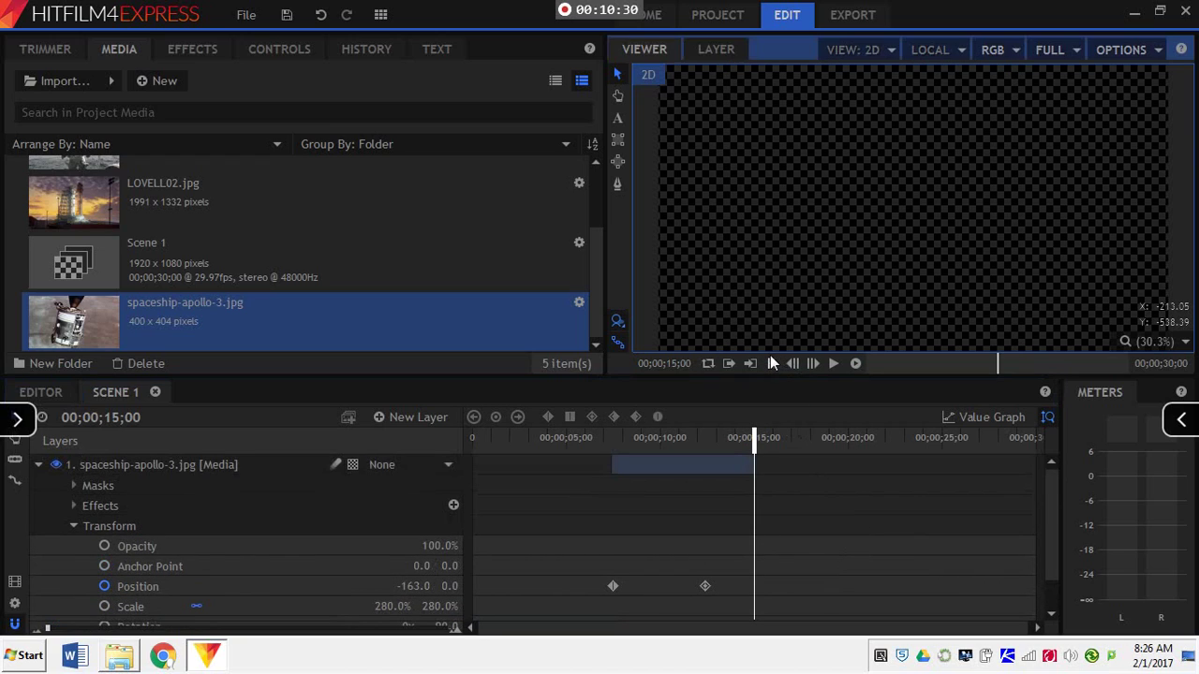
- Preview the whole composite from the start, then again from about 6.5 seconds
left_click(770, 360)
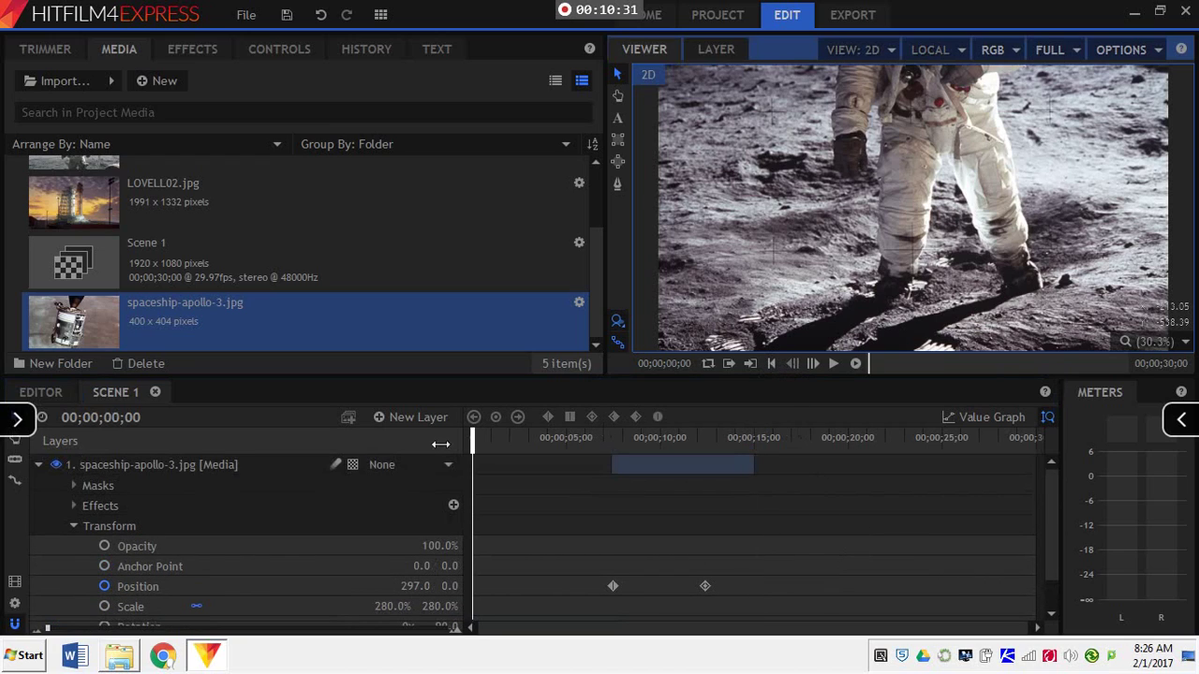
left_click(834, 363)
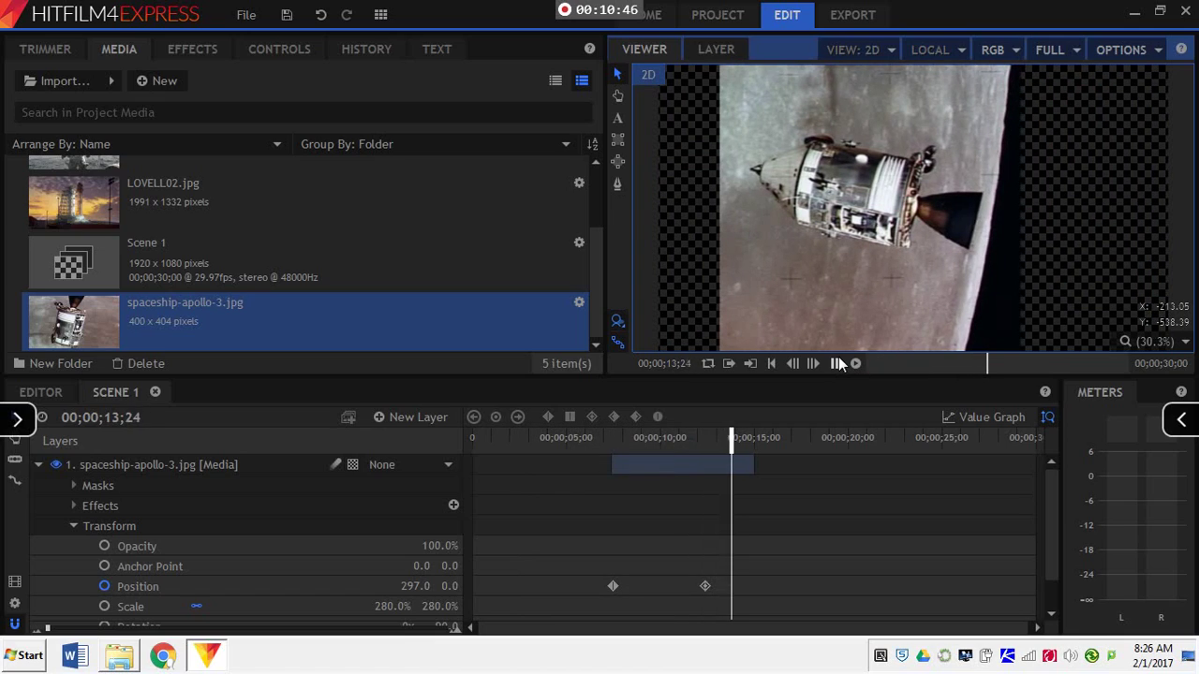
left_click(836, 364)
left_click(596, 437)
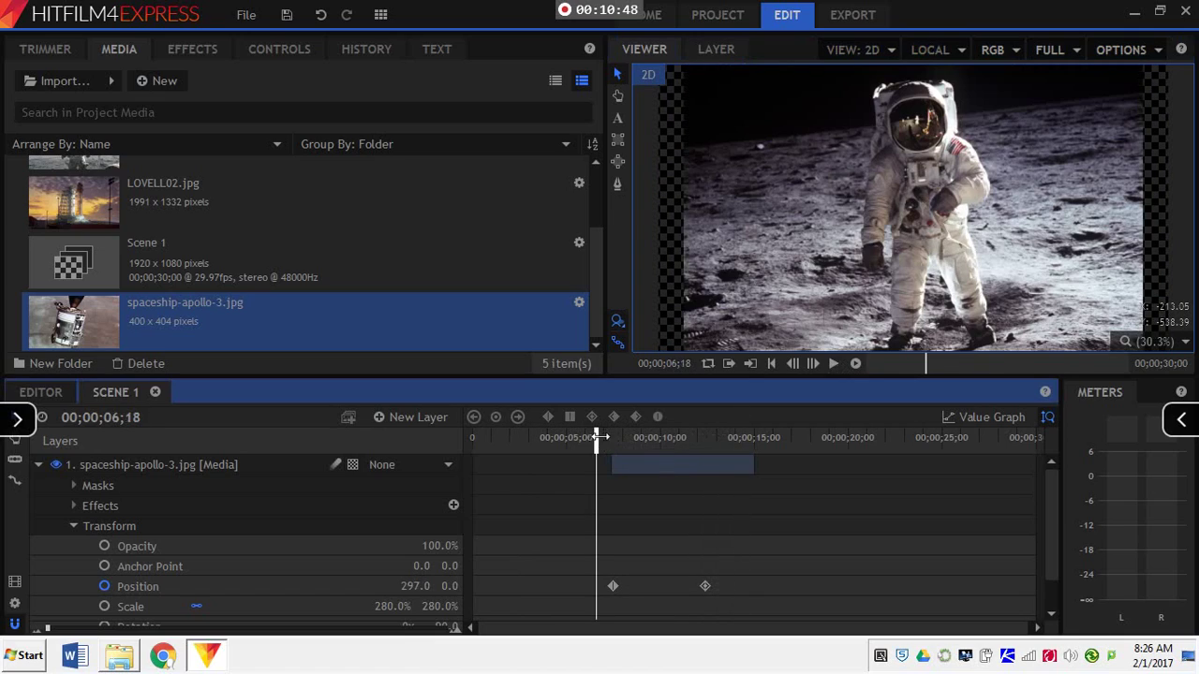
left_click(831, 366)
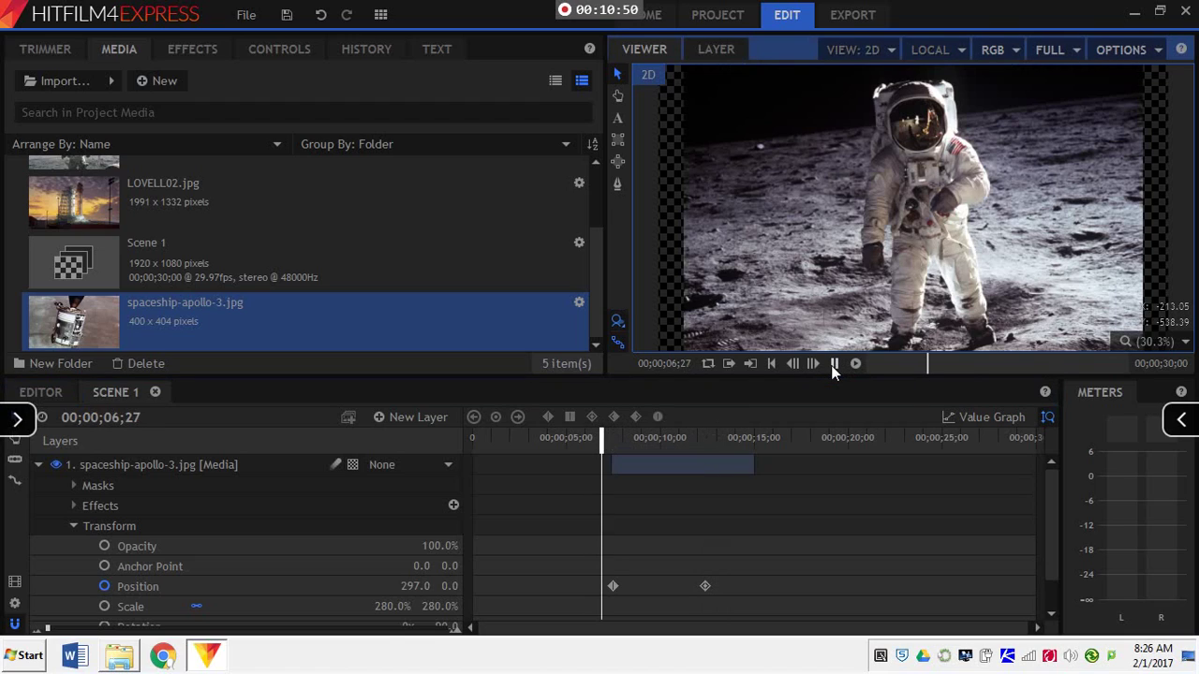
- Select the spaceship layer's Opacity property and move the playhead to 08;01
left_click(830, 365)
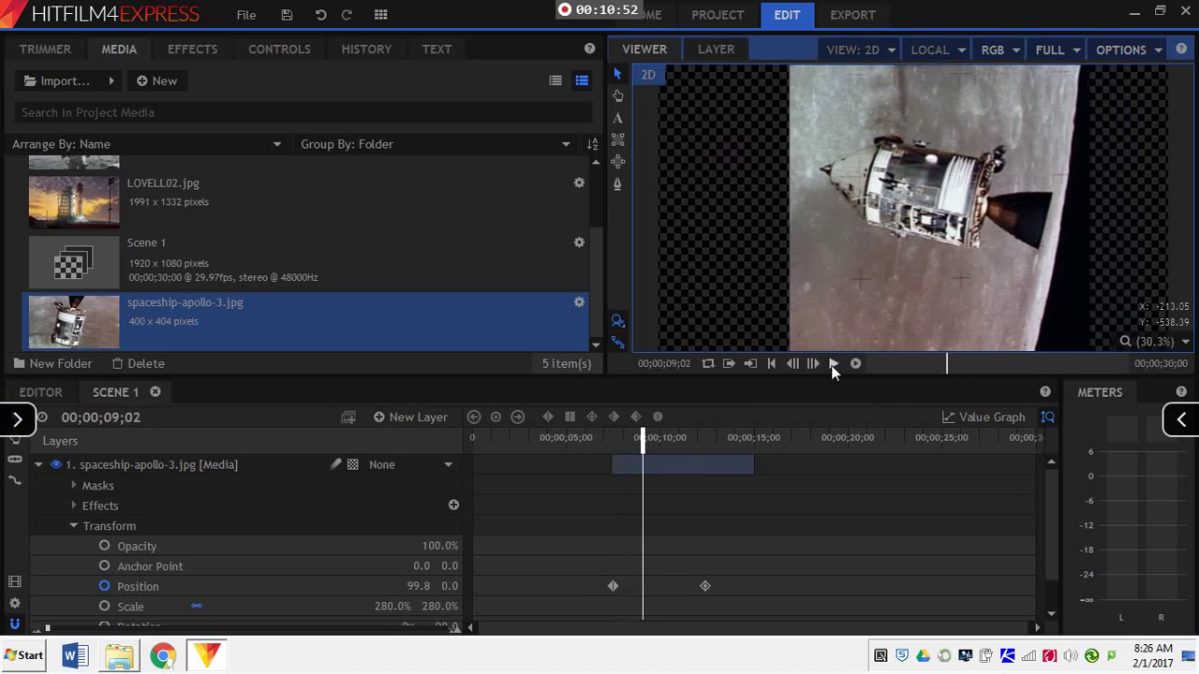
scroll(854, 507, "down", 1)
scroll(854, 506, "up", 1)
scroll(854, 505, "down", 1)
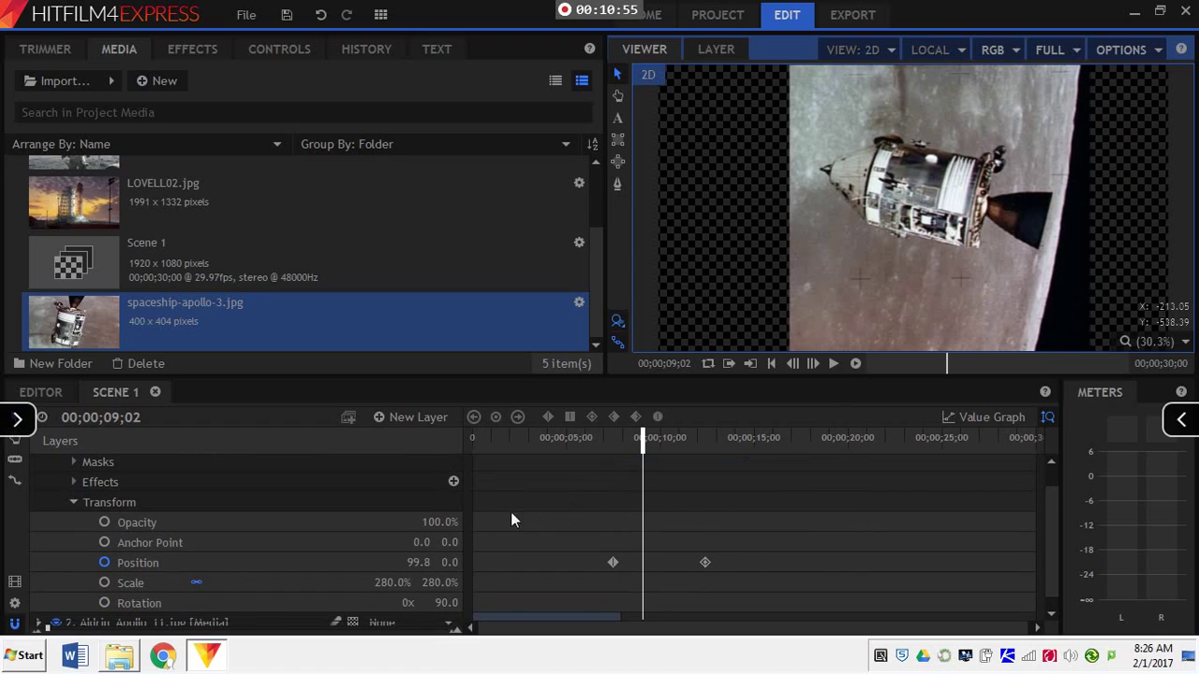
left_click(334, 524)
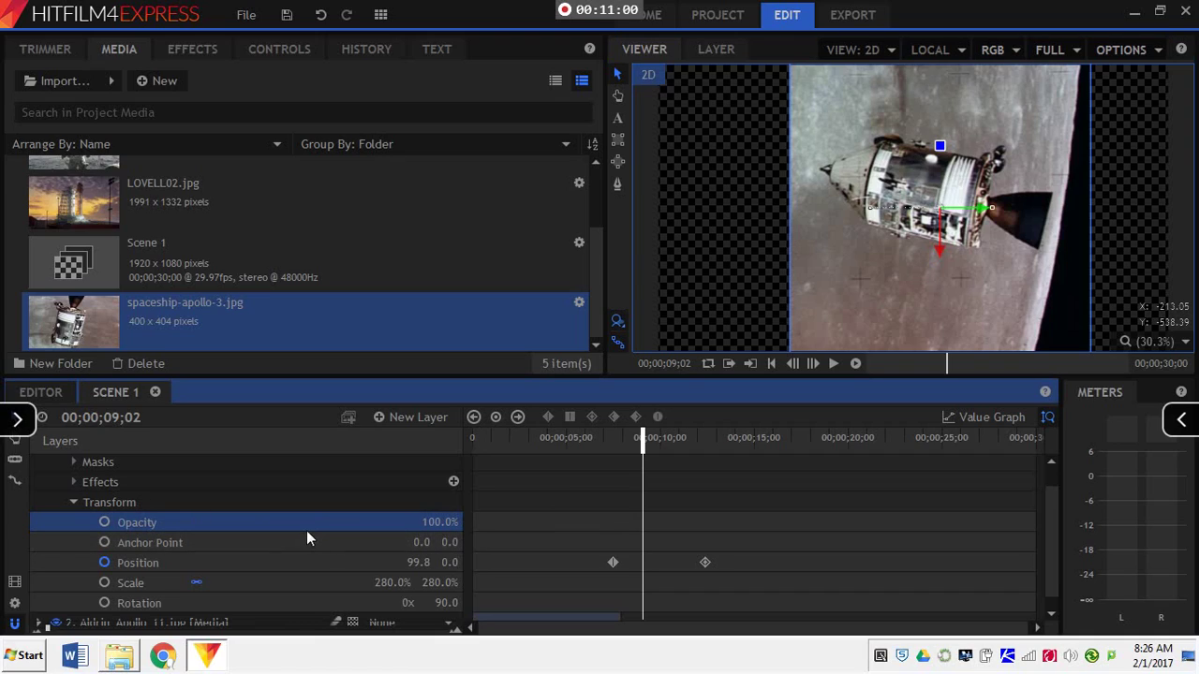
scroll(306, 530, "up", 1)
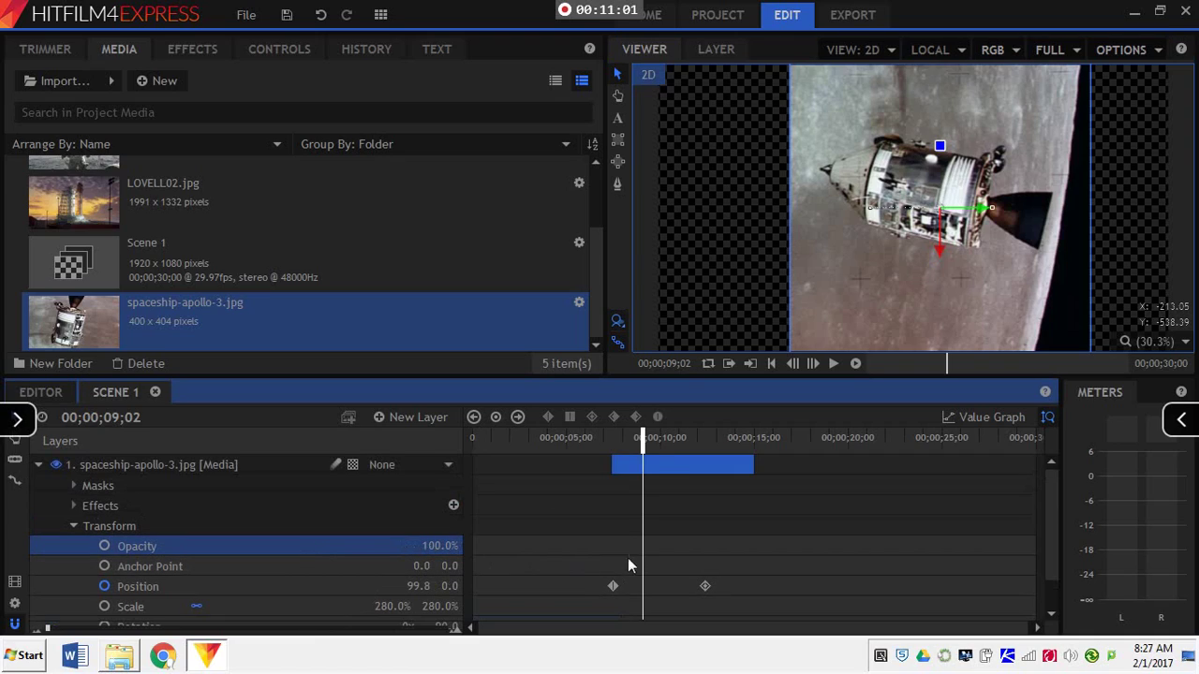
left_click(622, 439)
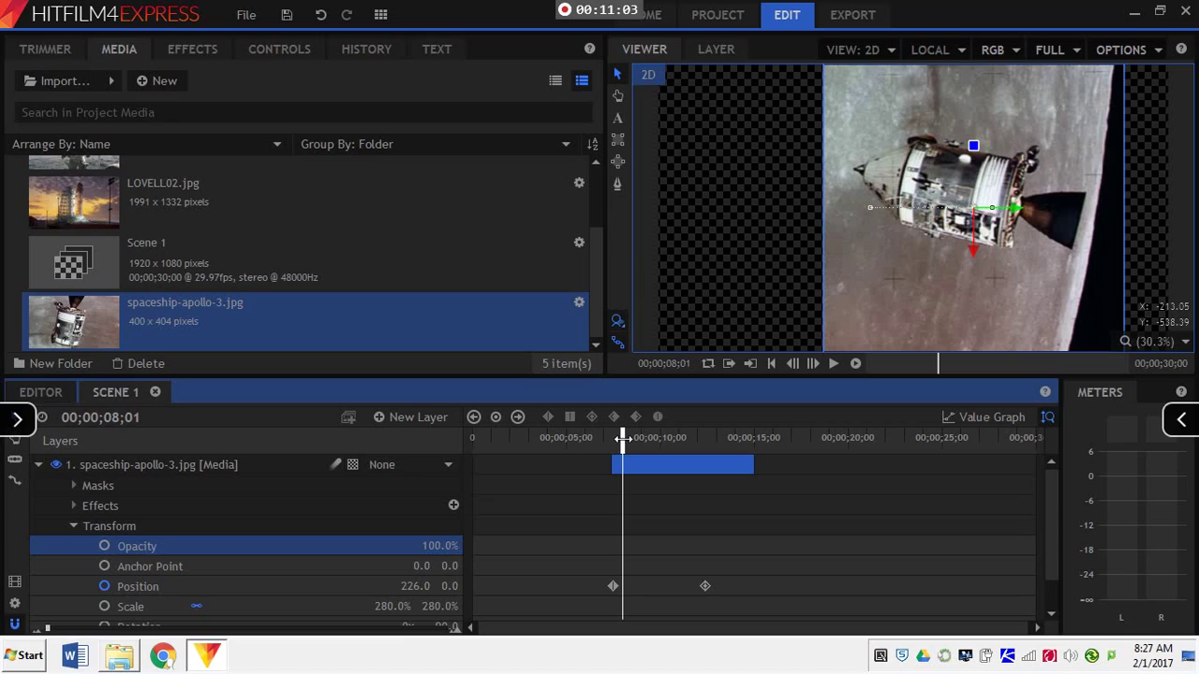
scroll(646, 510, "down", 1)
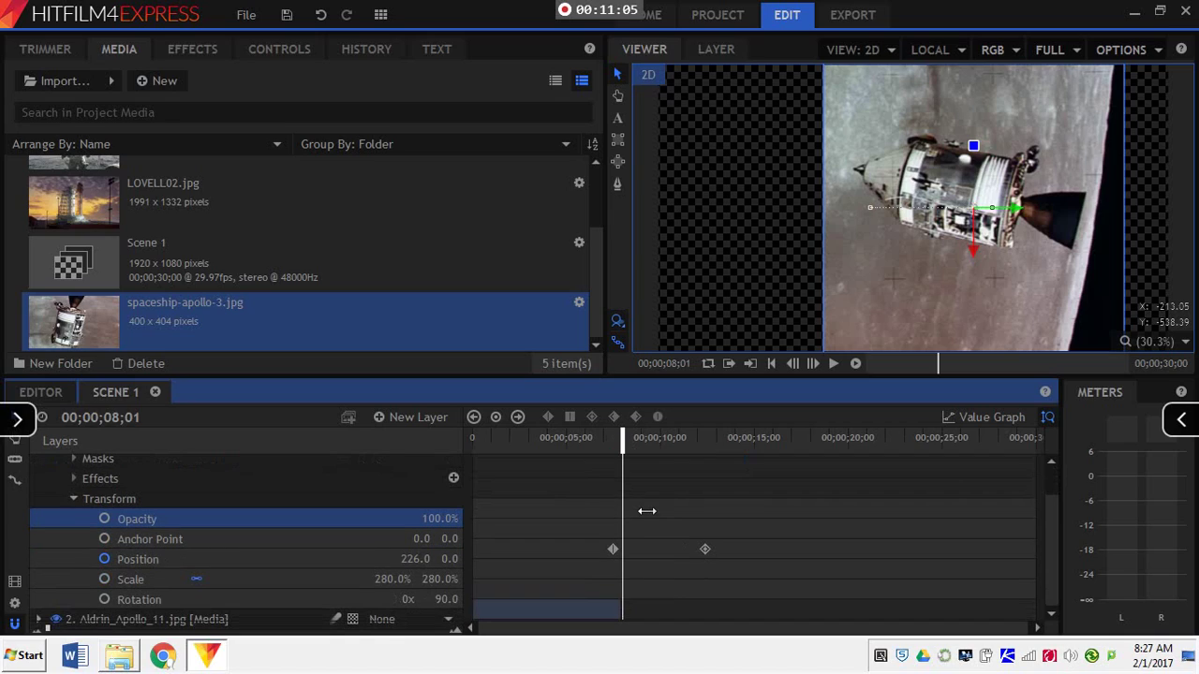
- Step frame by frame to 07;28 and set the first Opacity keyframe there at 100%
left_click(793, 363)
left_click(794, 363)
left_click(793, 363)
left_click(793, 363)
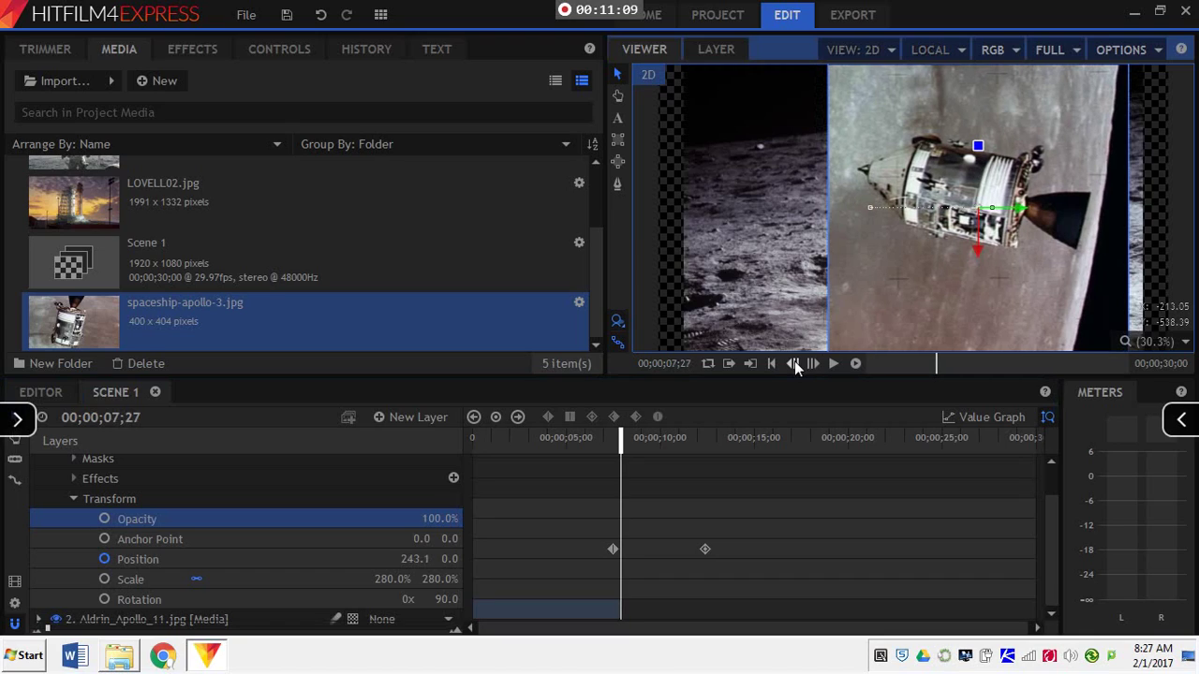
left_click(813, 363)
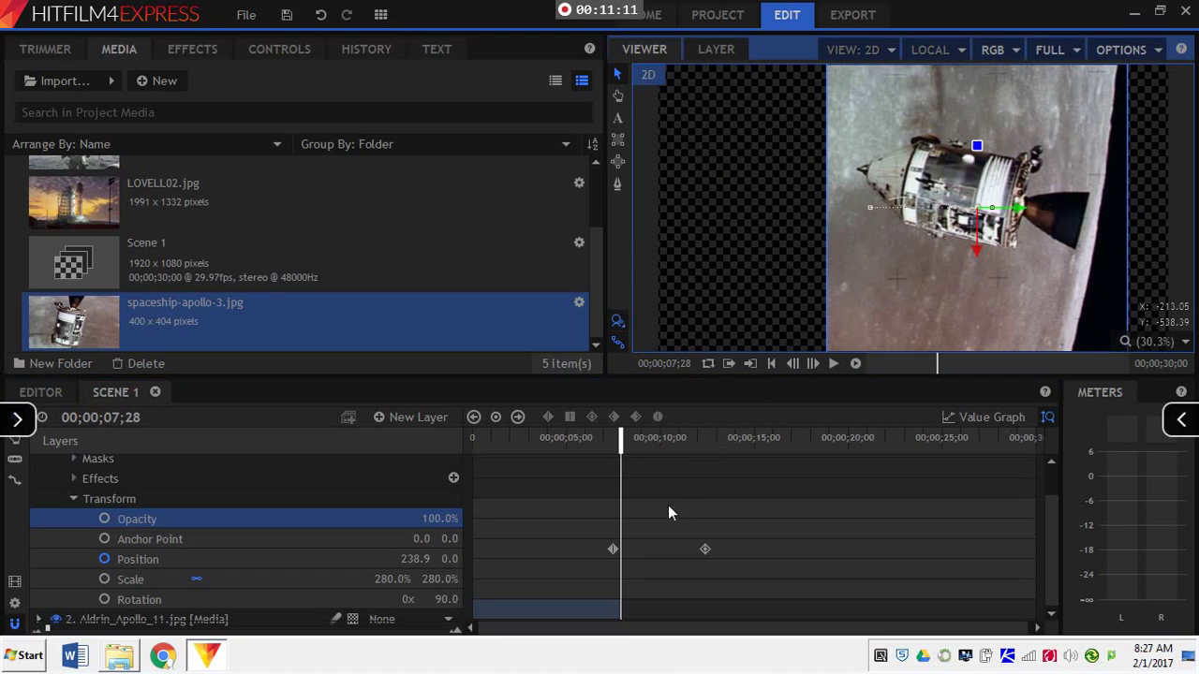
scroll(646, 520, "up", 1)
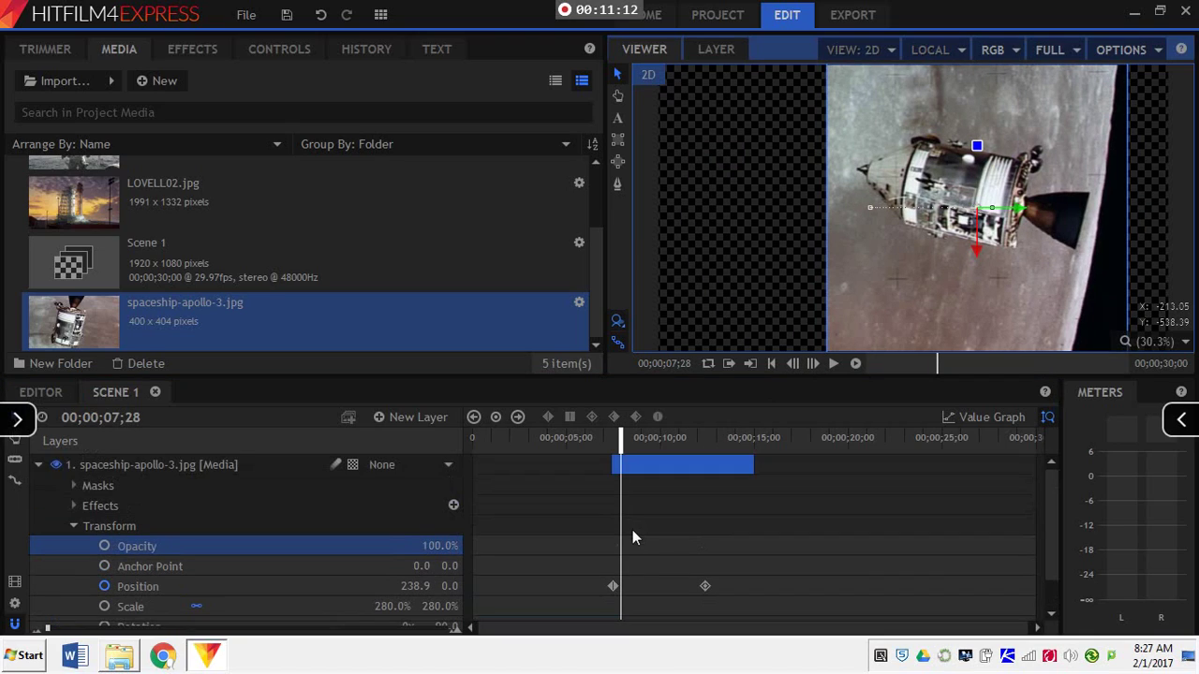
left_click(101, 546)
left_click(102, 546)
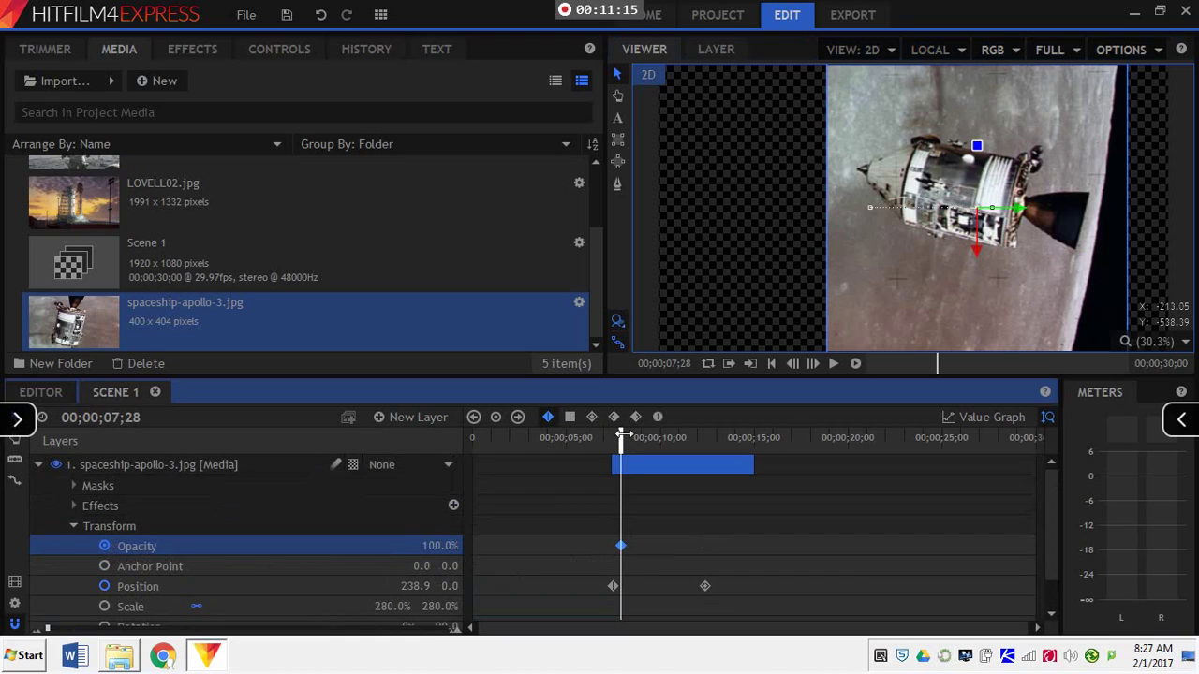
- Set the spaceship's Opacity to 0% at 07;15 and preview the fade-in from 06;02
left_click_drag(621, 438, 614, 437)
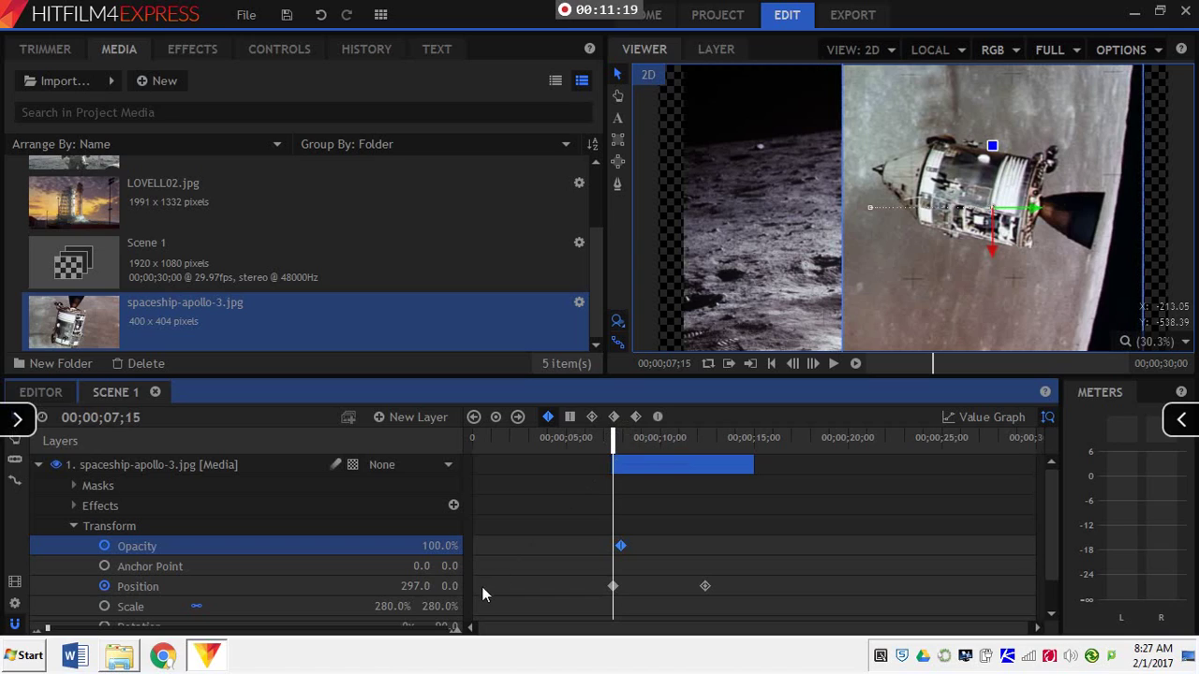
left_click_drag(432, 550, 379, 550)
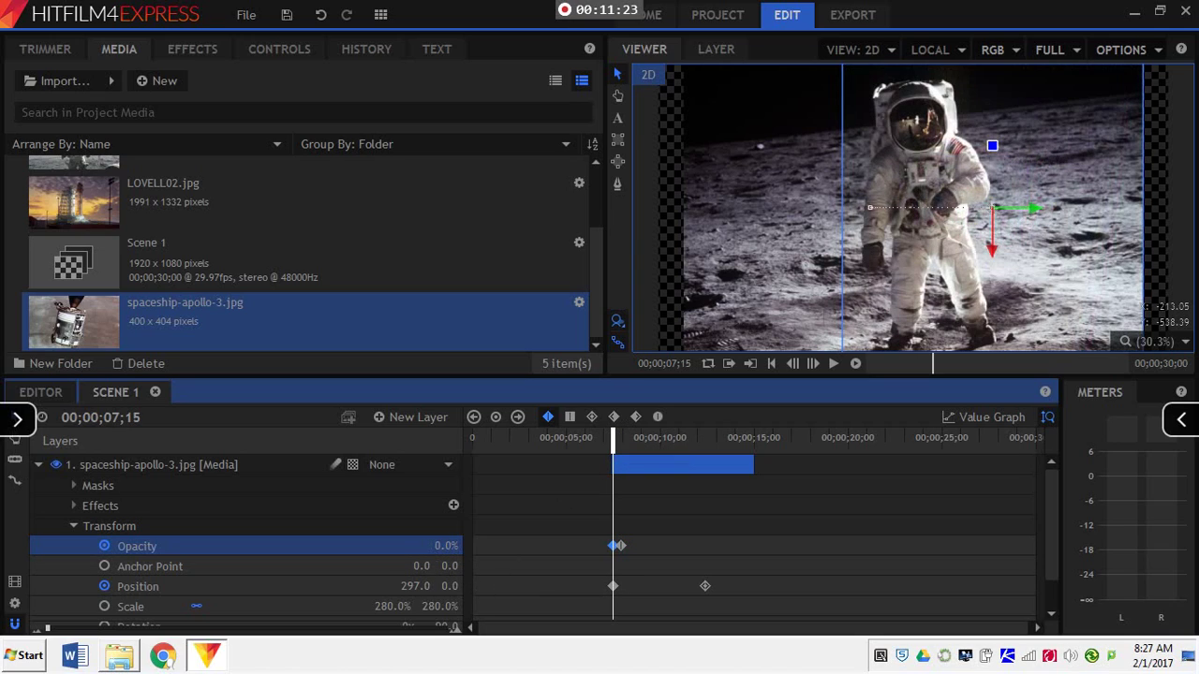
left_click(835, 363)
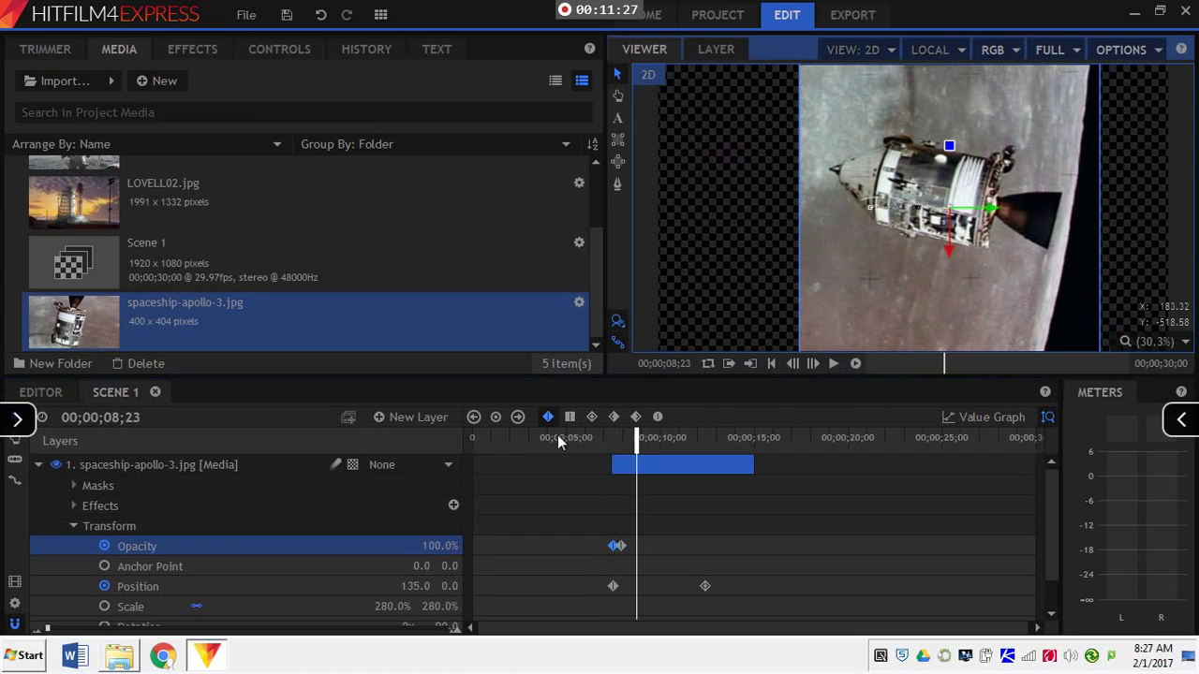
left_click(587, 437)
left_click(827, 364)
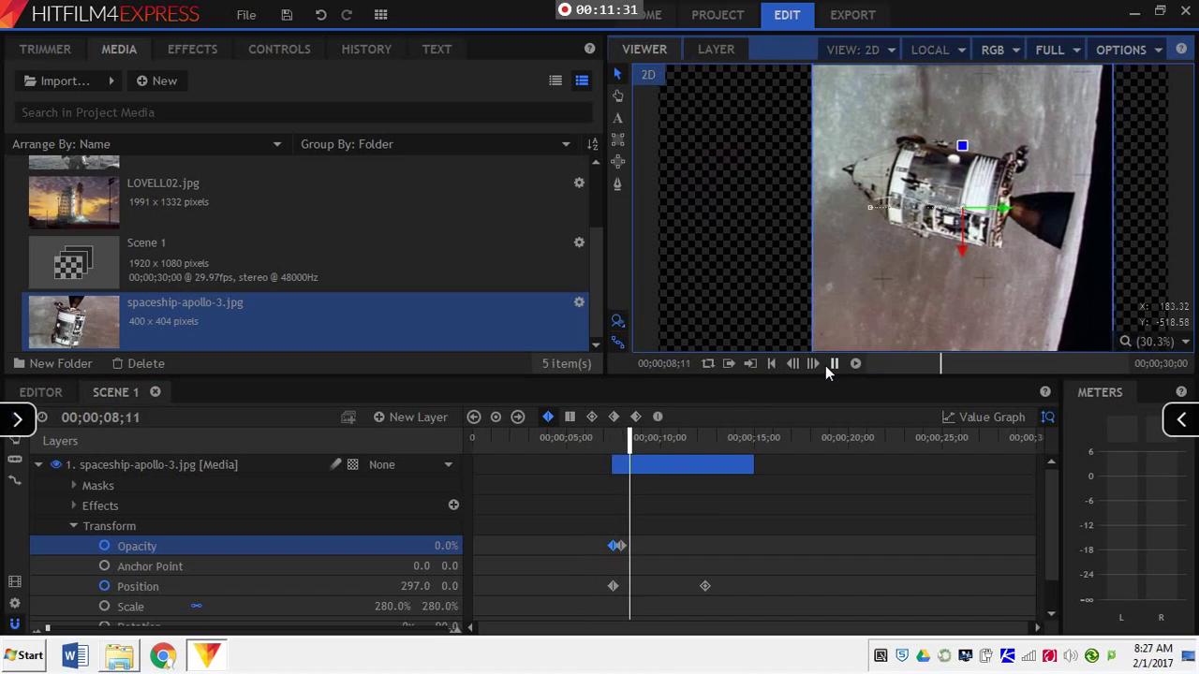
left_click(834, 365)
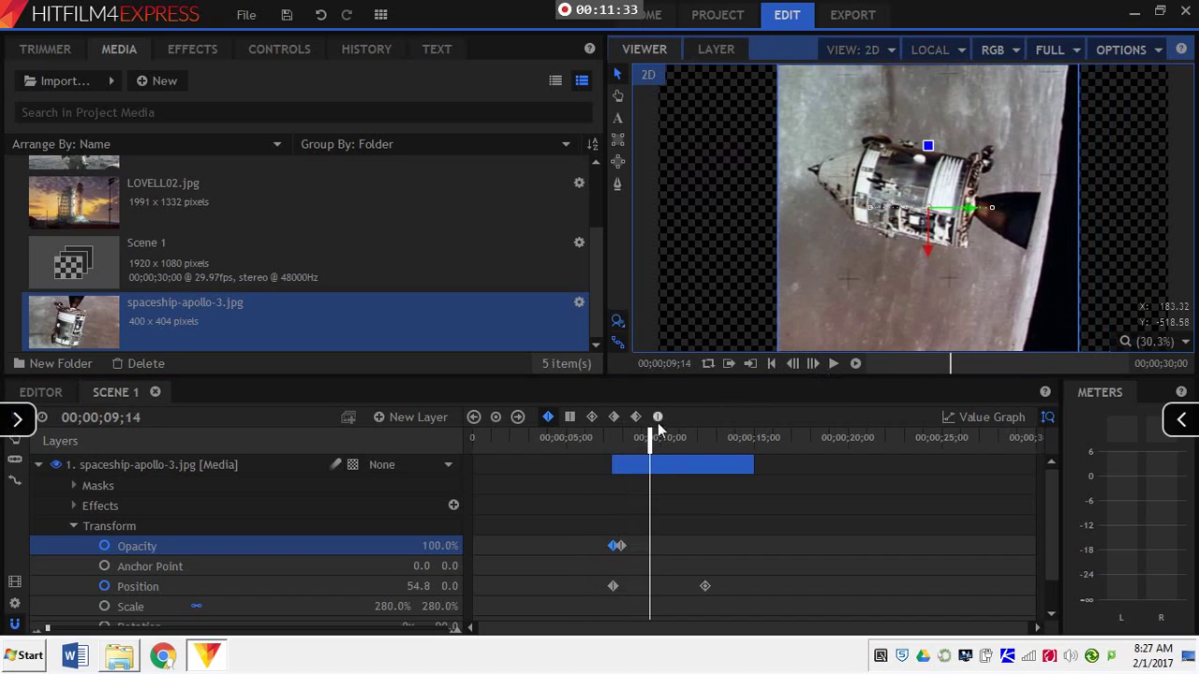
left_click(603, 438)
scroll(616, 477, "down", 1)
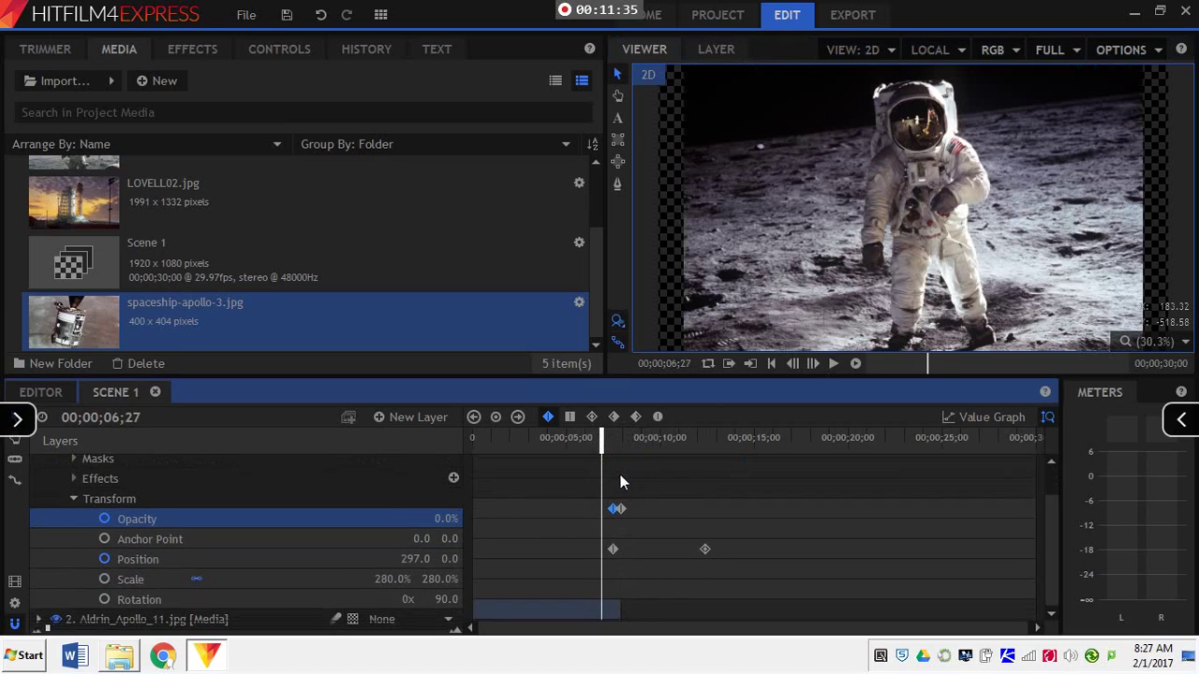
- Keyframe the astronaut layer's Opacity from 100% at 07;15 down to 0% at 07;28
scroll(688, 508, "up", 1)
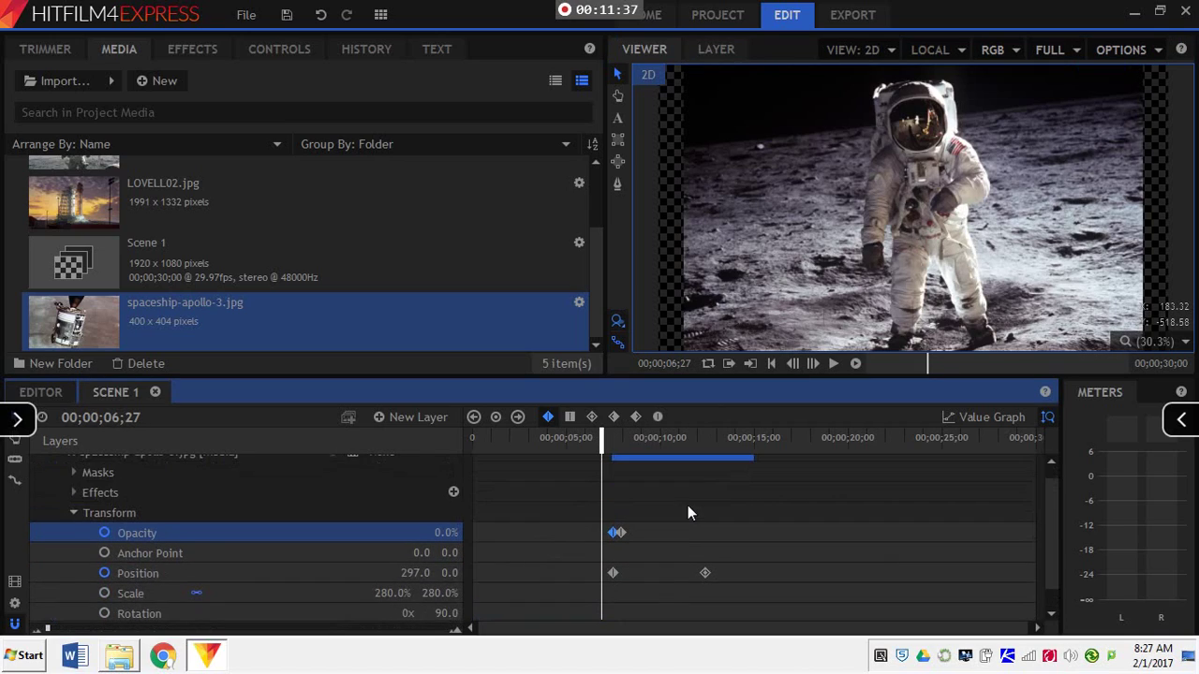
left_click(518, 417)
scroll(504, 574, "down", 1)
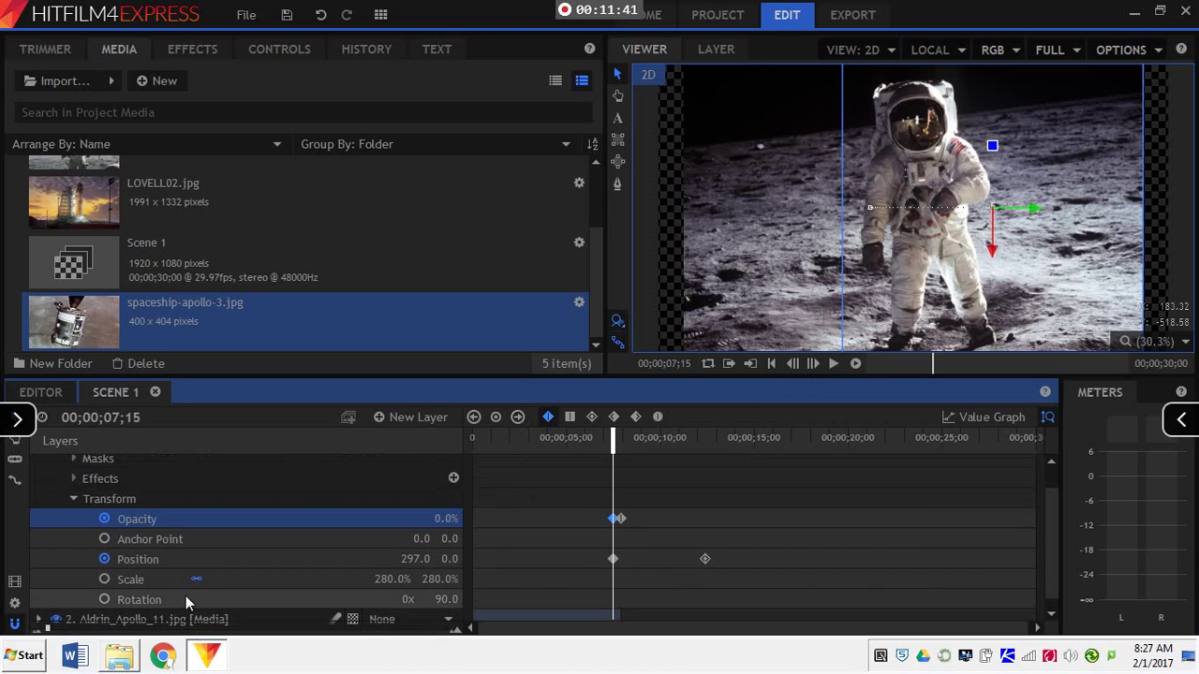
scroll(225, 558, "down", 3)
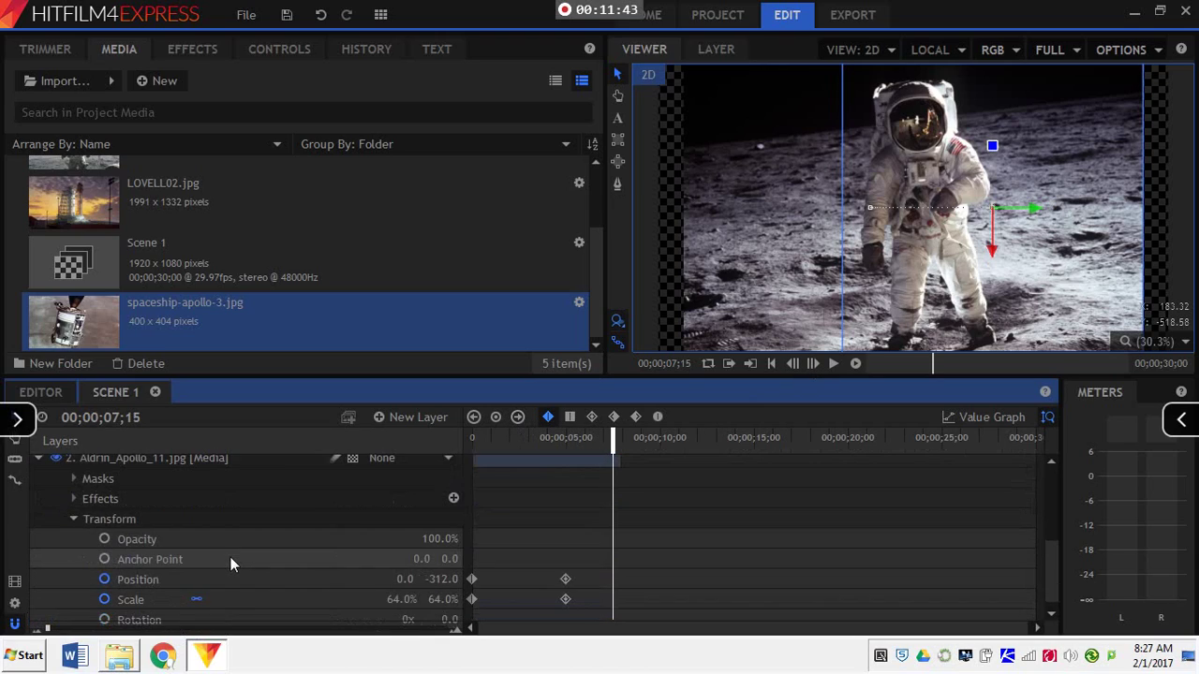
left_click(105, 539)
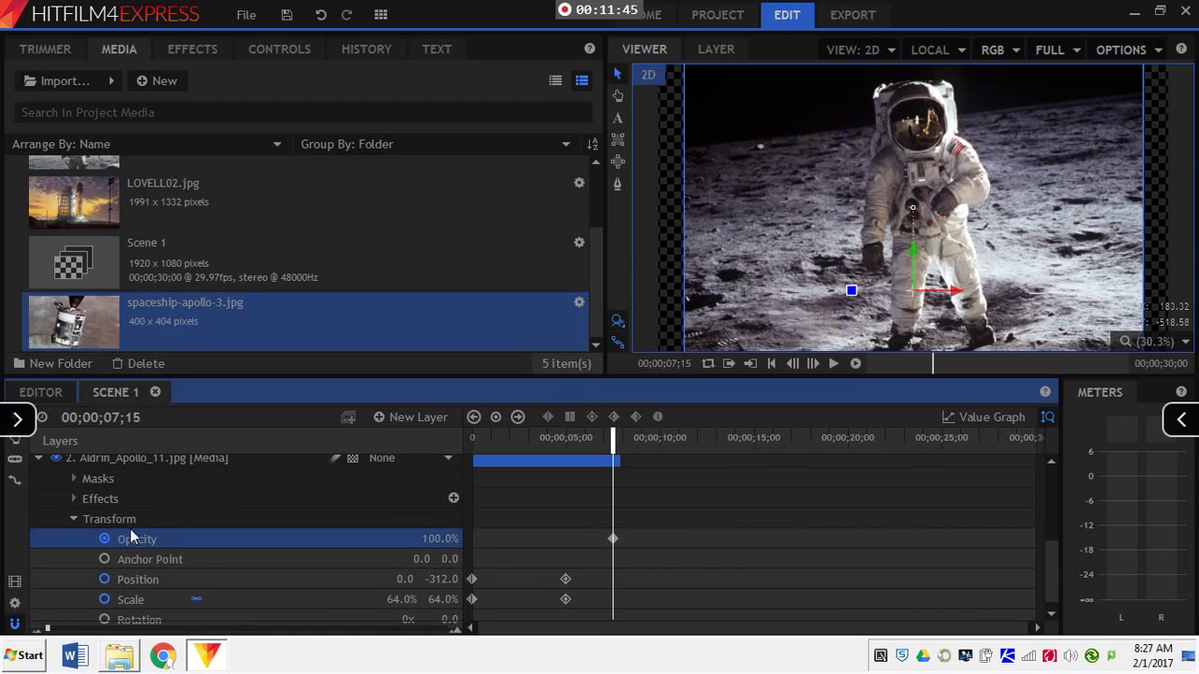
left_click_drag(611, 436, 617, 437)
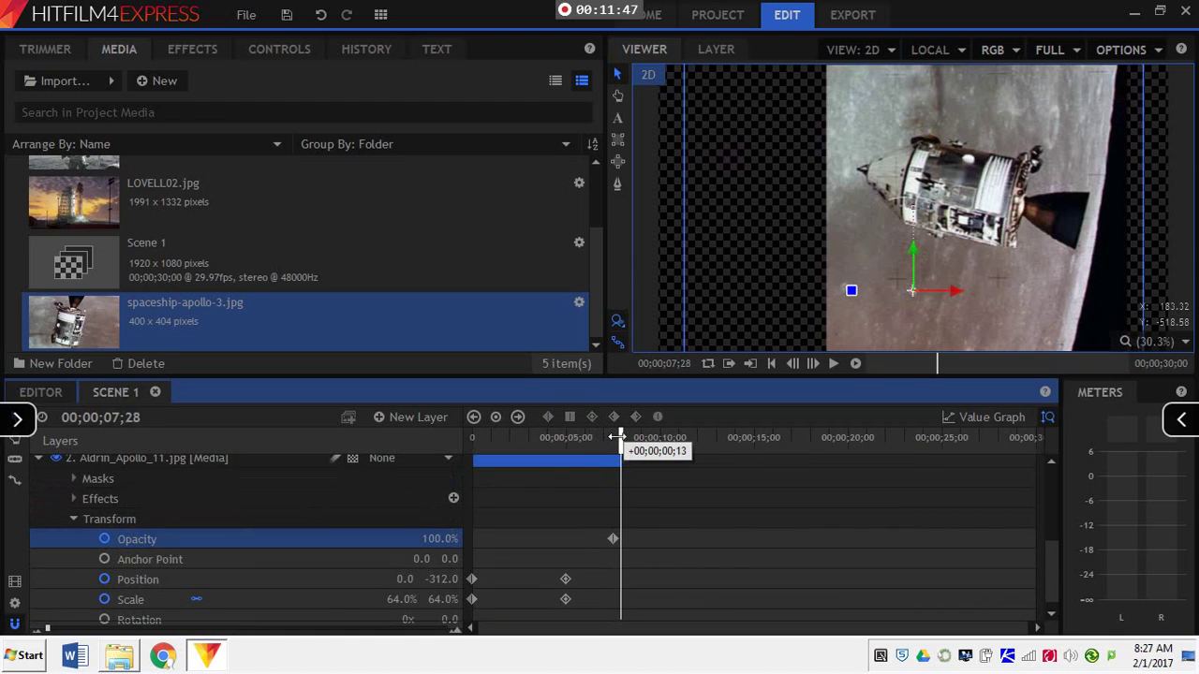
left_click_drag(432, 539, 382, 540)
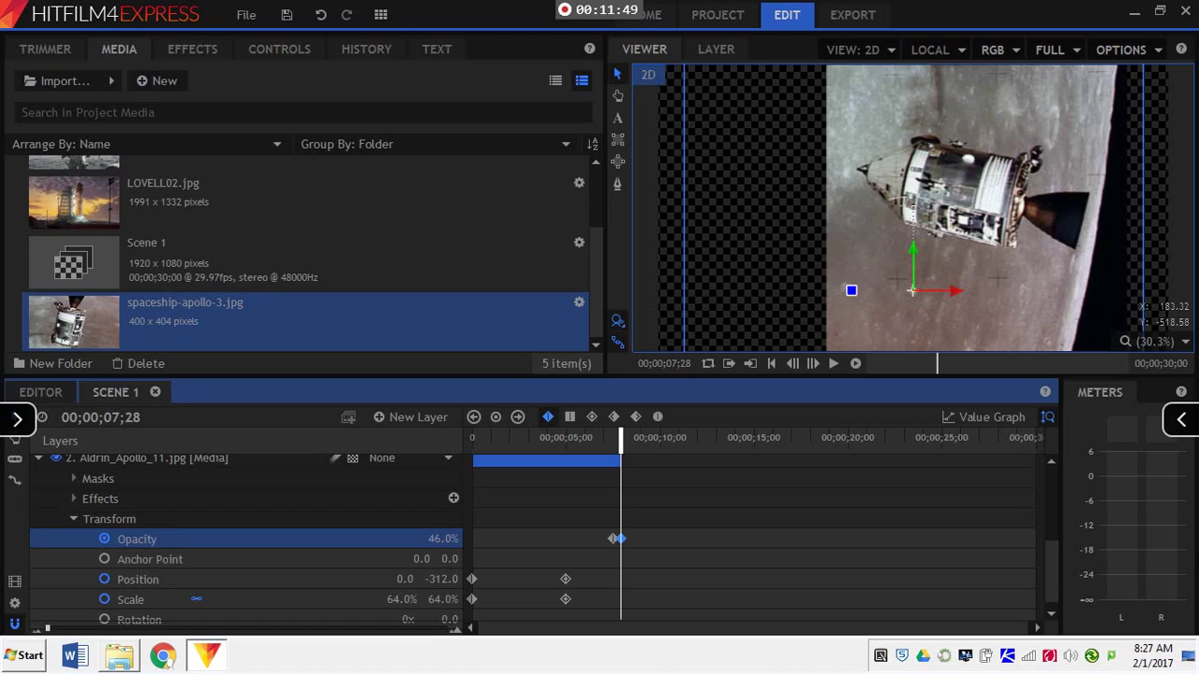
- Preview the crossfade from 05;15, stopping at 13;07
left_click(576, 437)
scroll(609, 478, "up", 5)
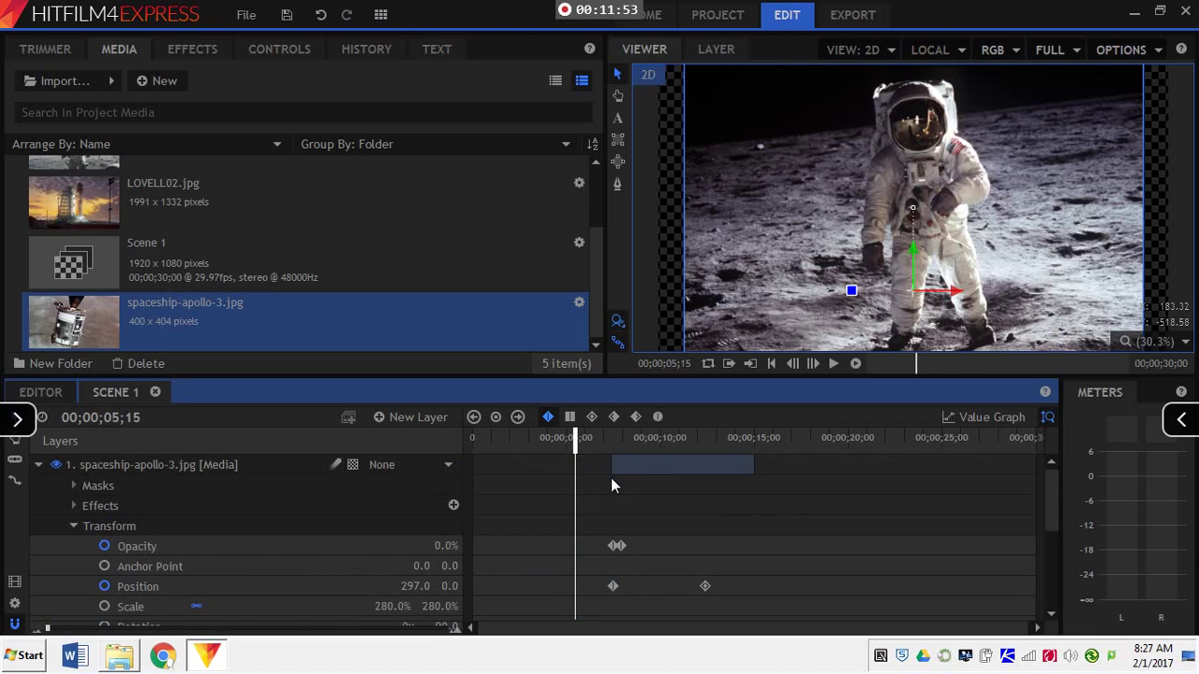
left_click(835, 363)
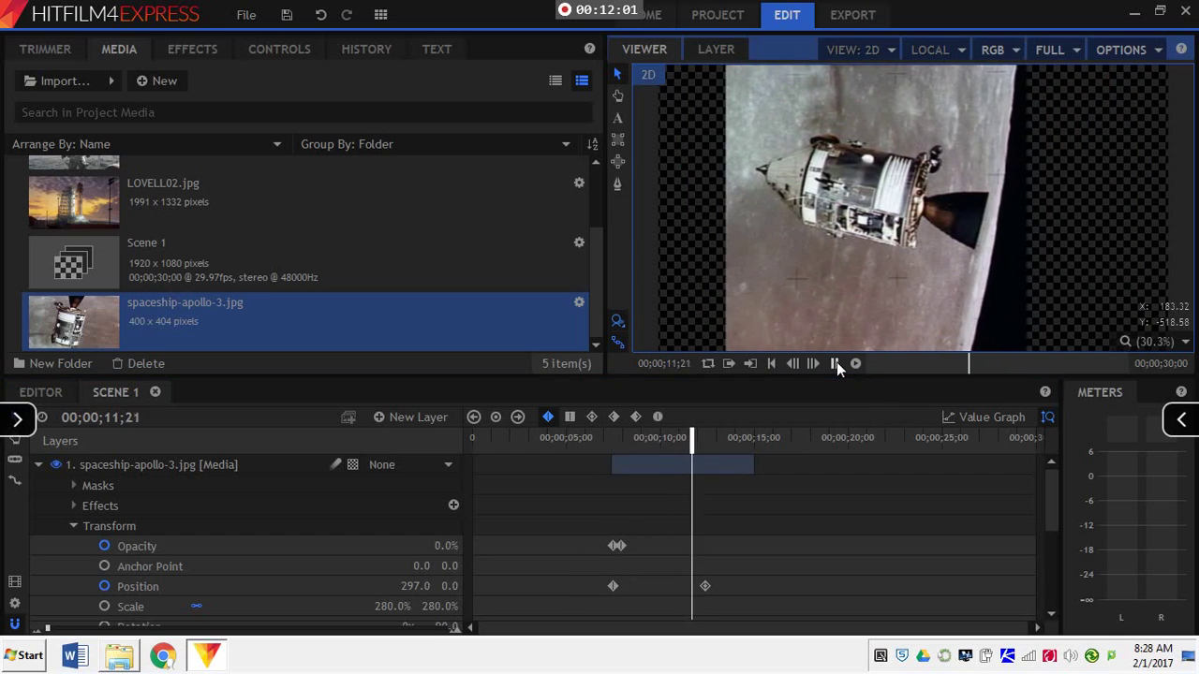
left_click(836, 364)
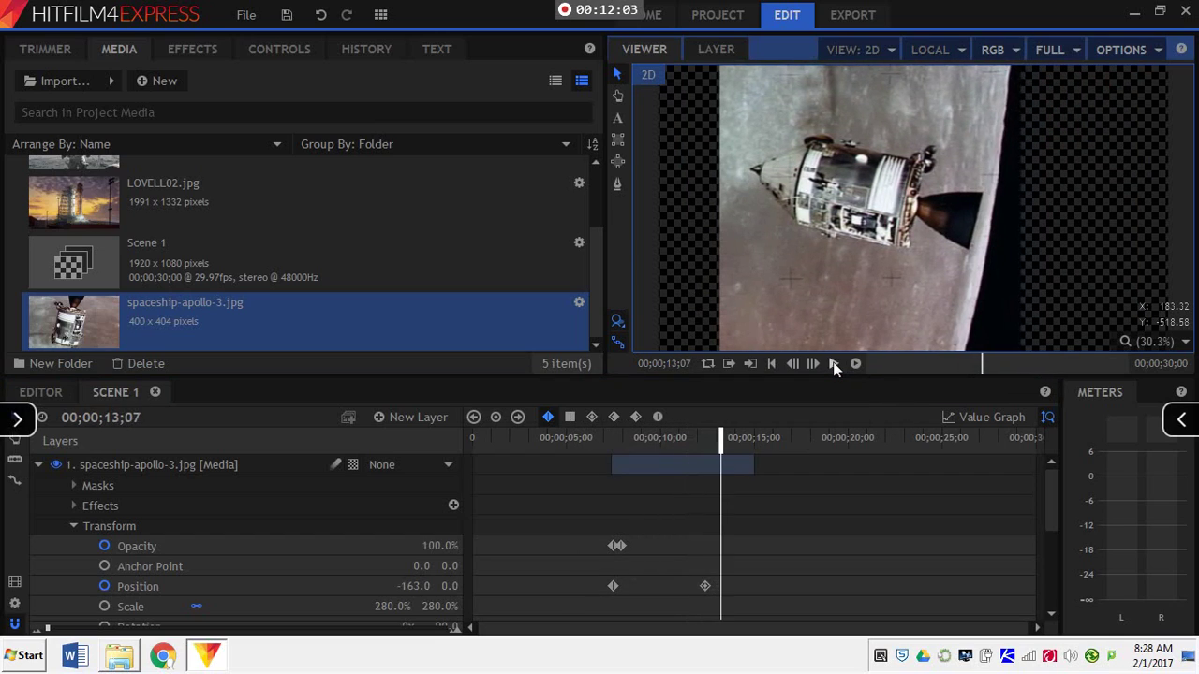
- Collapse the spaceship and Aldrin_Apollo_11 layers, then scrub between 13;07 and 14;01
scroll(179, 219, "up", 2)
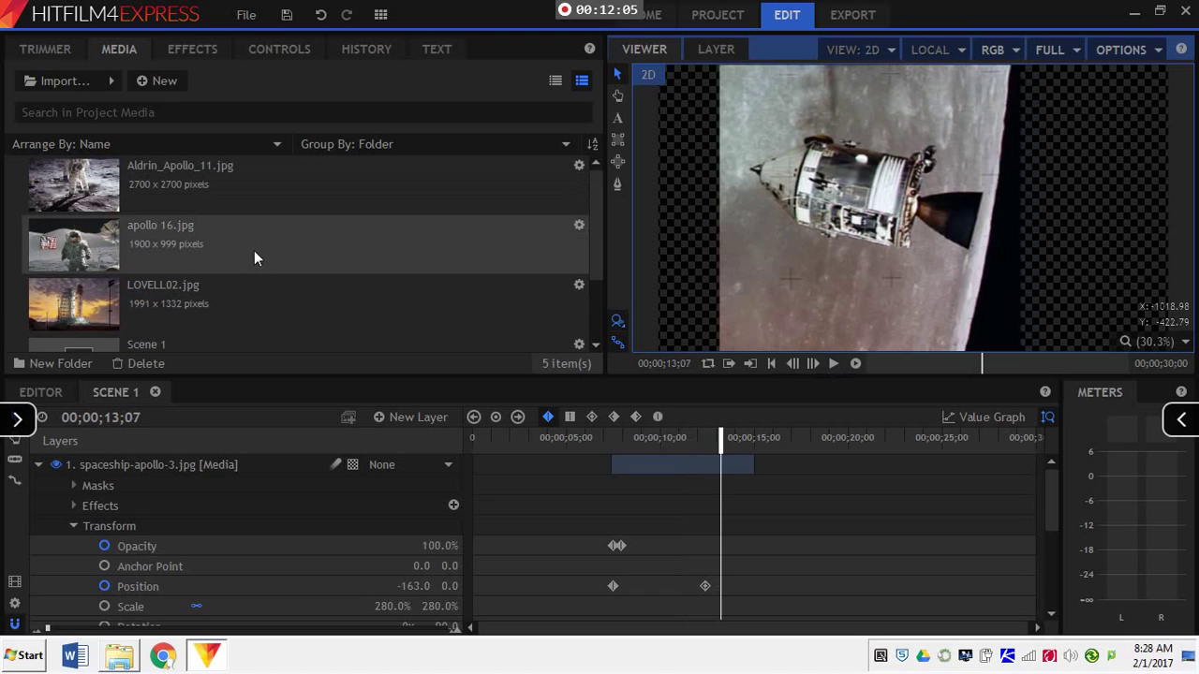
left_click(214, 244)
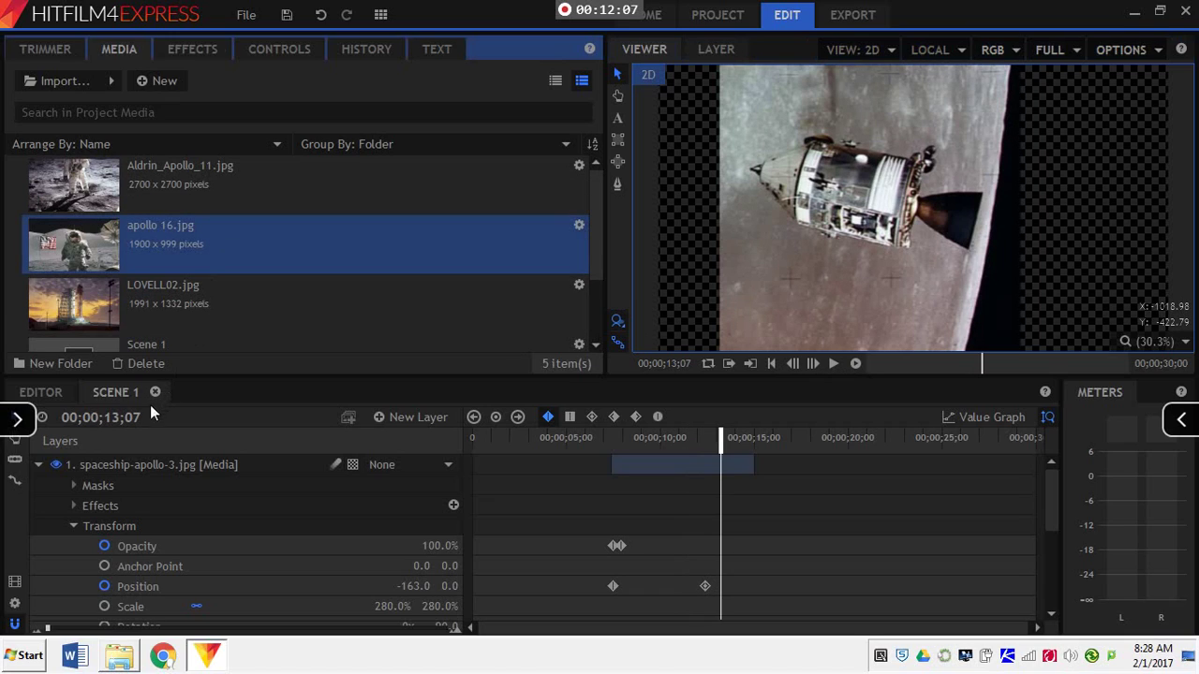
left_click(38, 465)
left_click(38, 485)
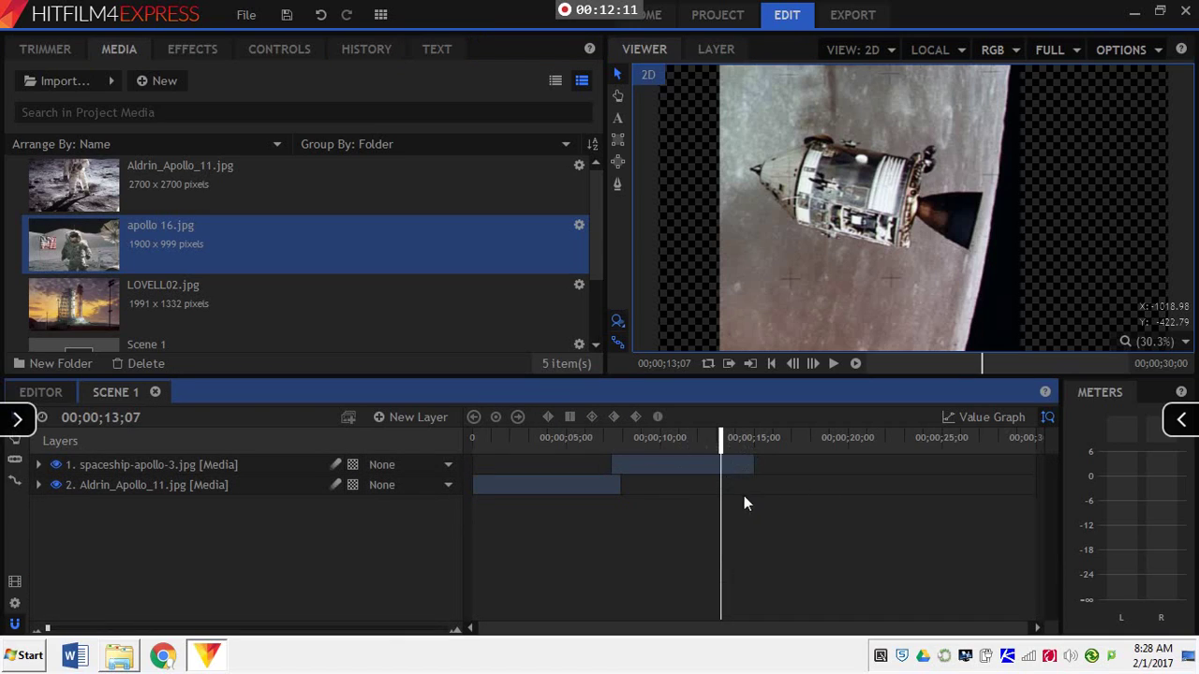
mouse_move(720, 438)
left_mouse_down()
mouse_move(739, 440)
mouse_move(727, 440)
left_mouse_up()
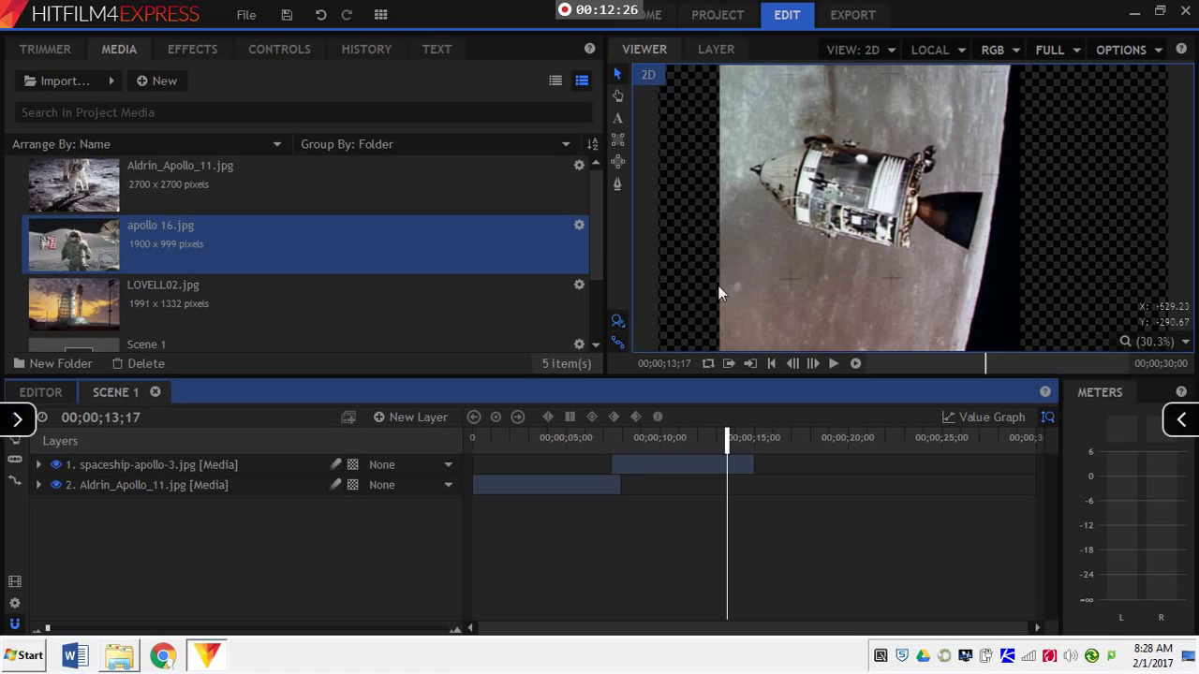
- Import MVI_0011.MP4 from the Group 1 folder on Local Disk (C:)
left_click(56, 82)
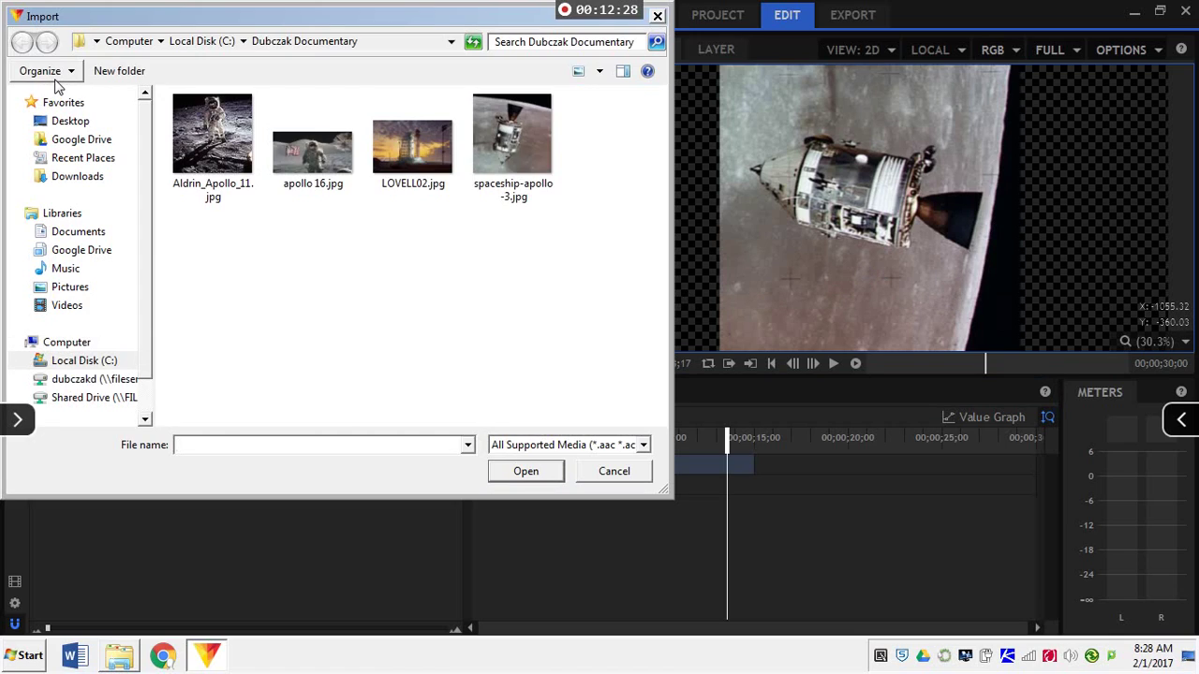
left_click(86, 360)
left_click(422, 263)
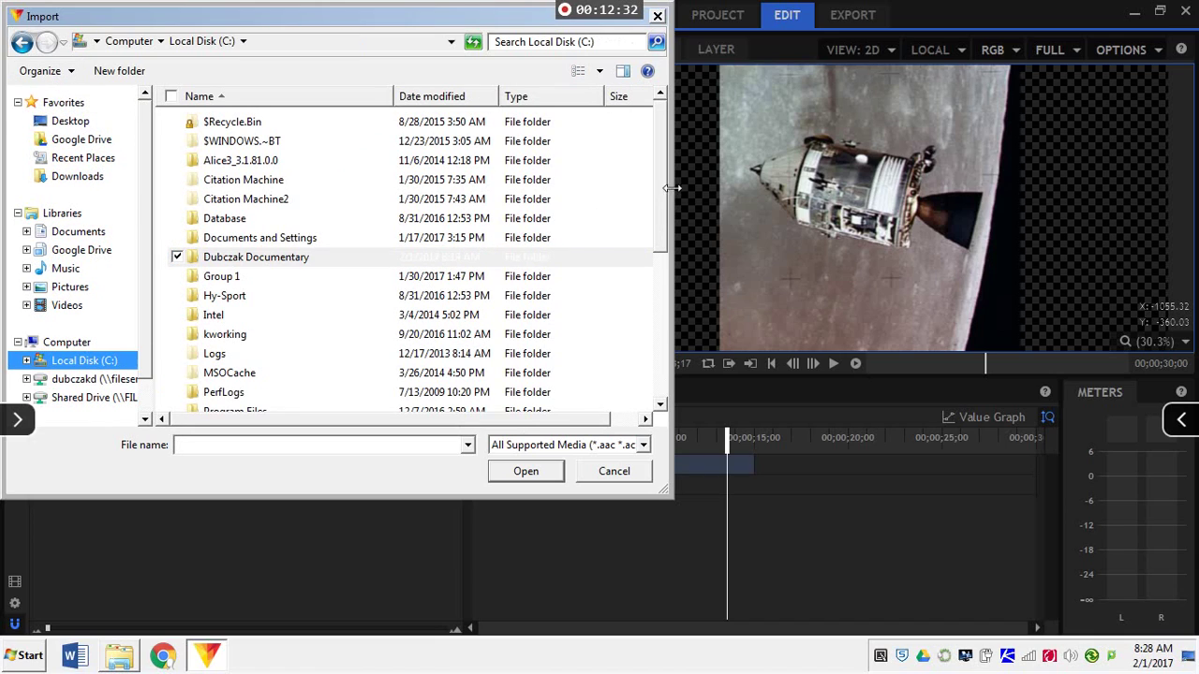
double_click(240, 278)
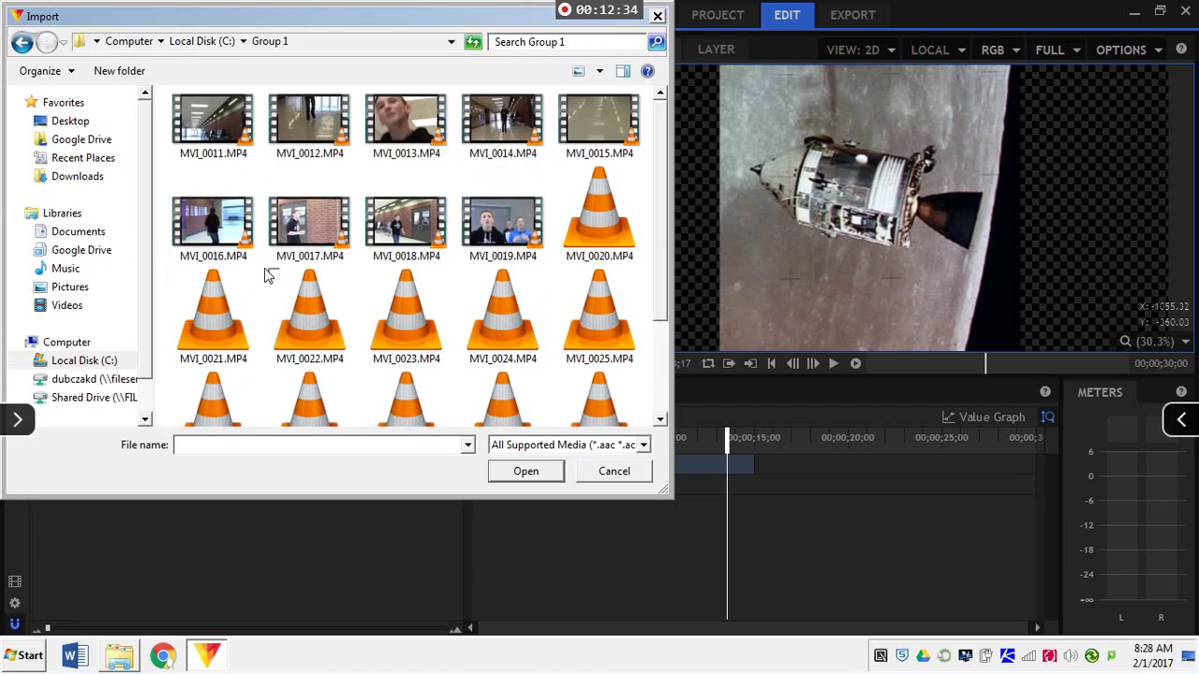
left_click(239, 137)
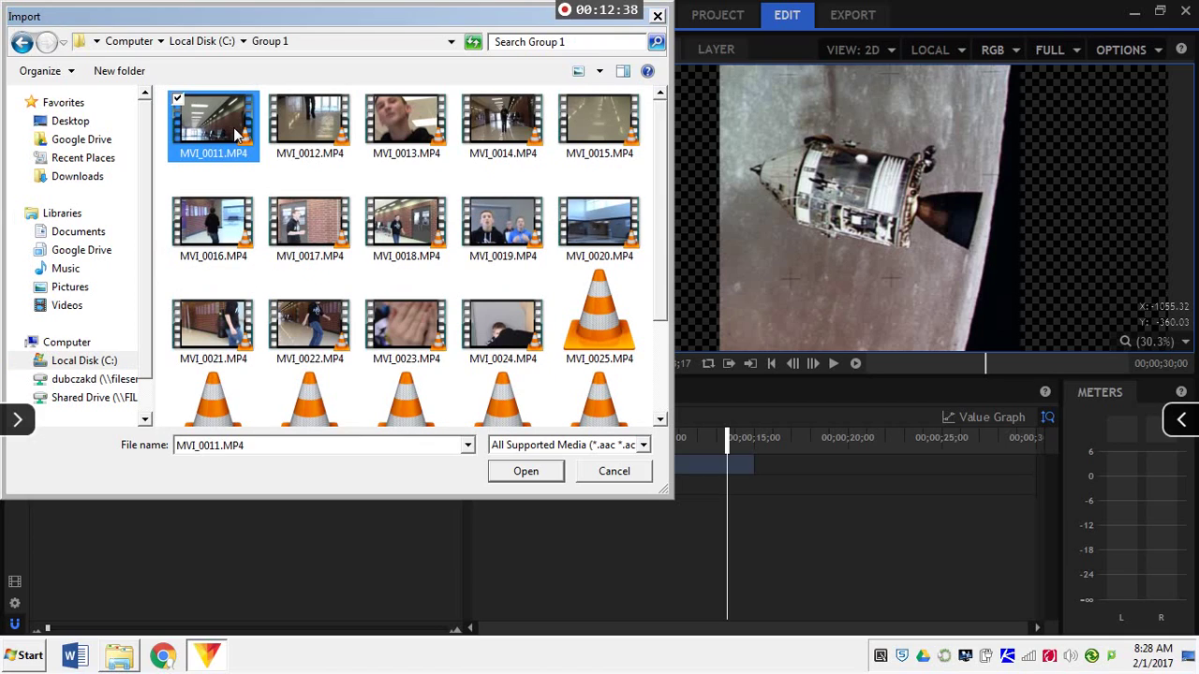
key("Return")
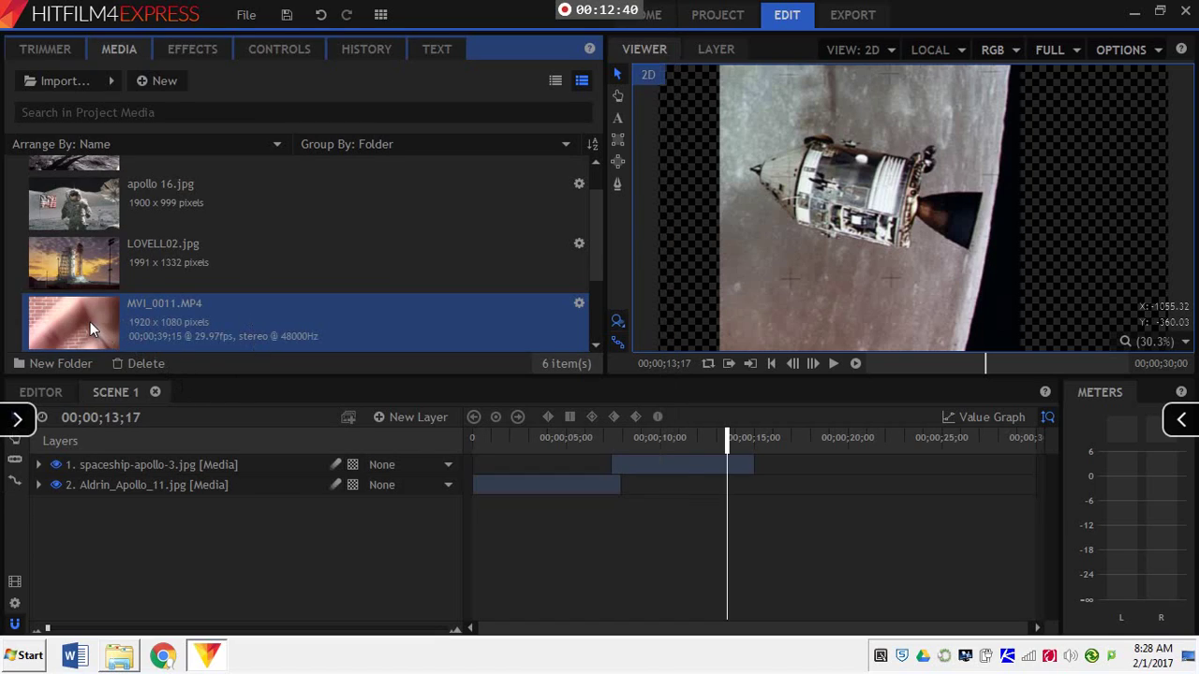
- Add MVI_0011.MP4 to Scene 1 as a new layer and preview it
scroll(90, 321, "down", 1)
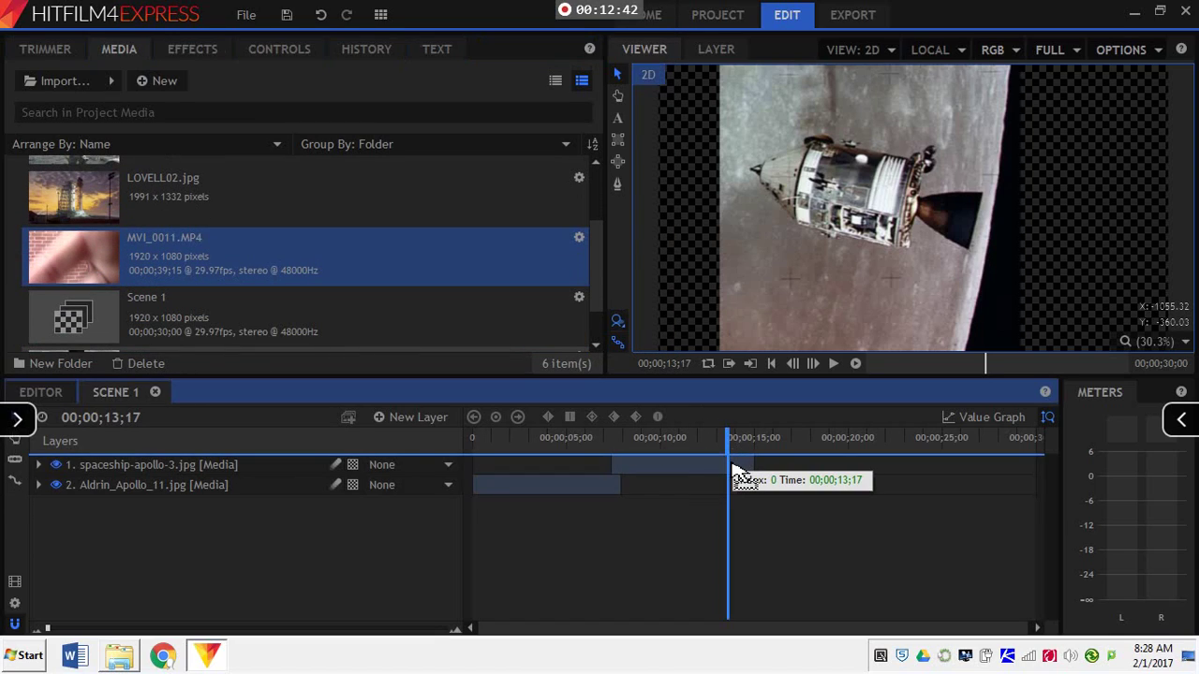
left_click_drag(734, 471, 743, 469)
left_click(833, 364)
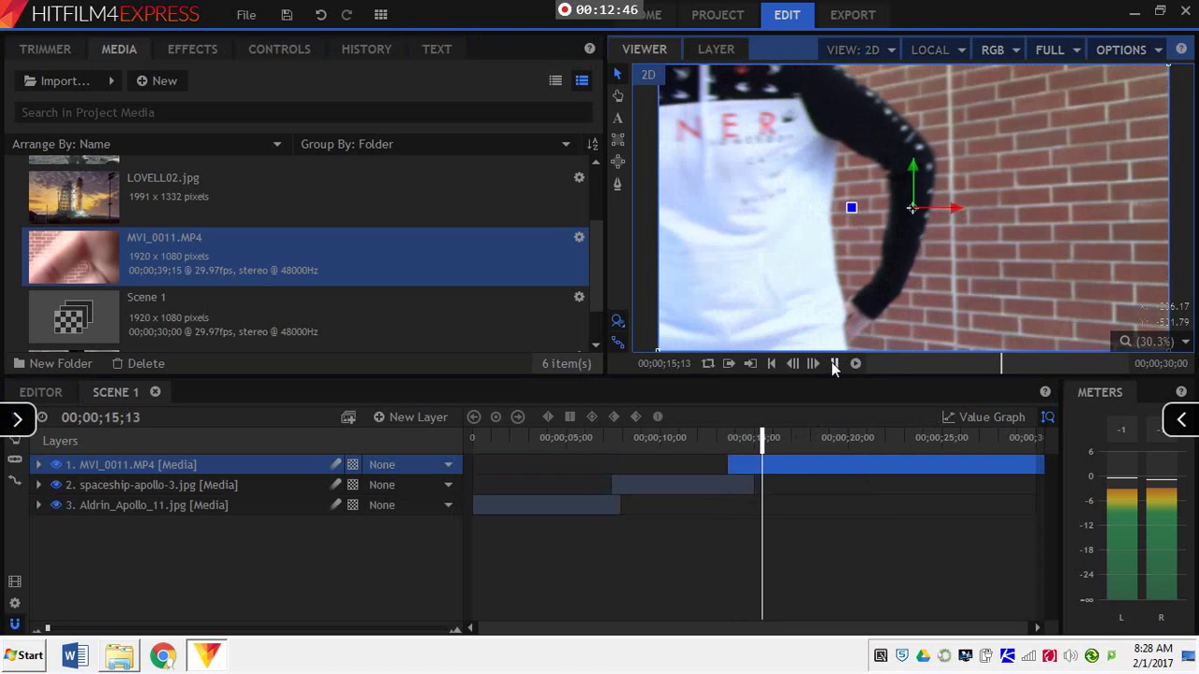
left_click(832, 364)
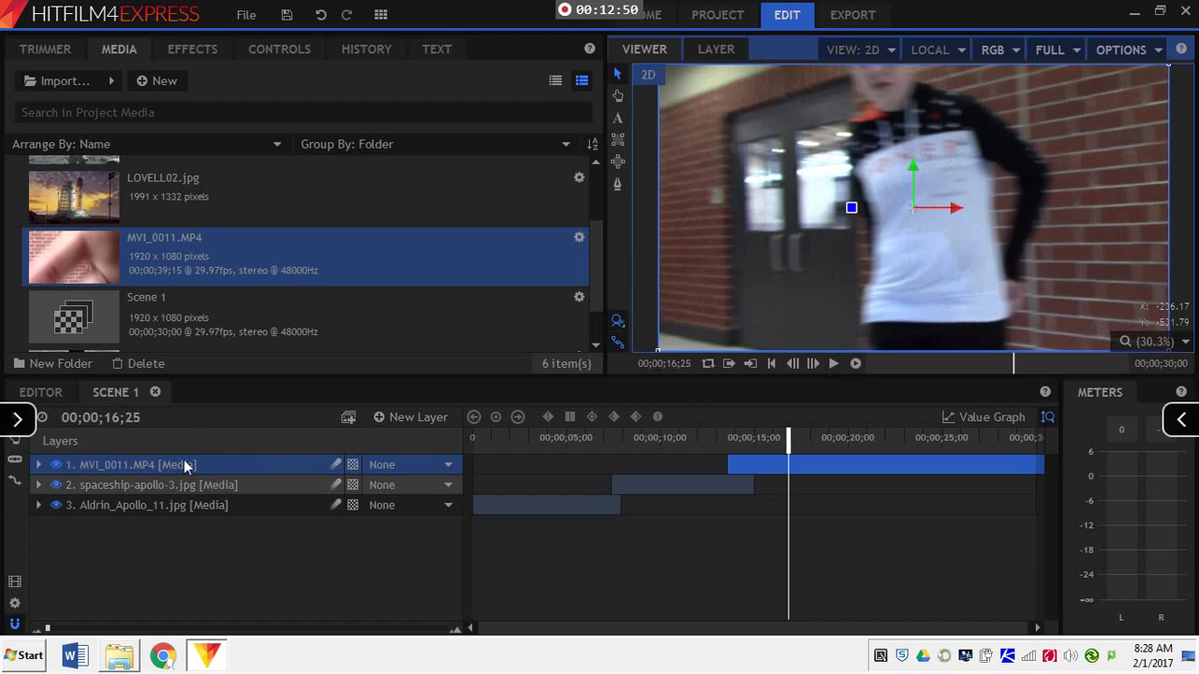
- Move the MVI_0011 layer below spaceship-apollo-3, start it near 4 seconds, and preview from 6s
scroll(248, 280, "down", 2)
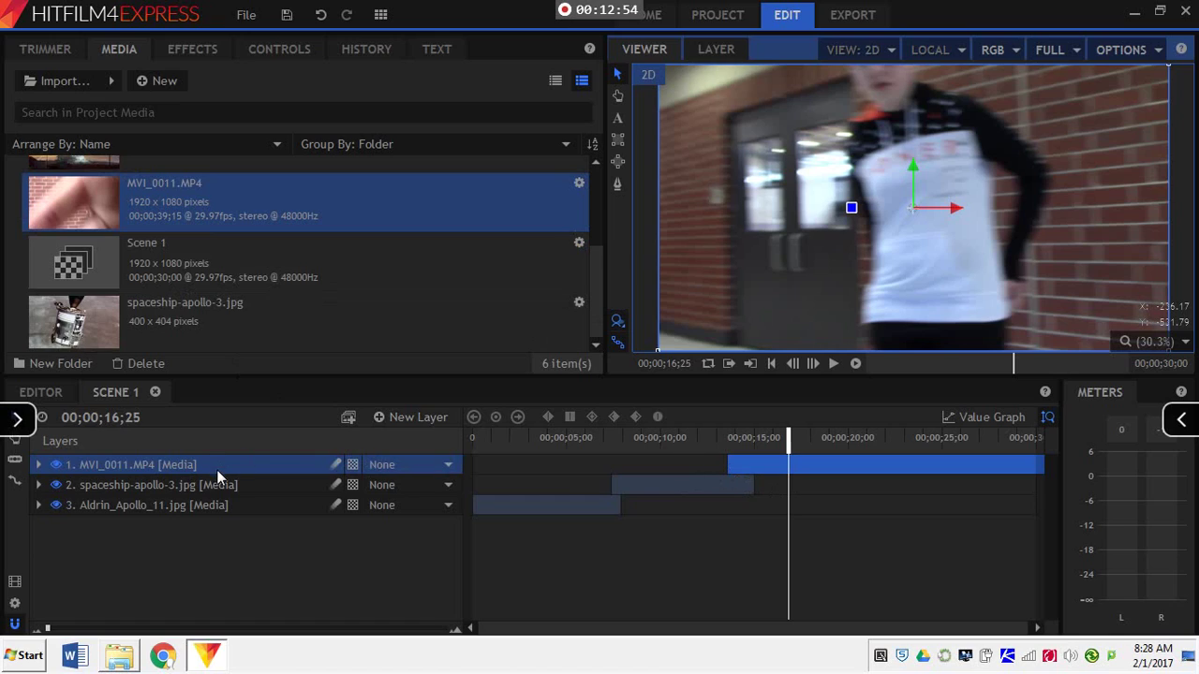
left_click_drag(216, 469, 225, 501)
left_click_drag(789, 488, 622, 488)
left_click(585, 438)
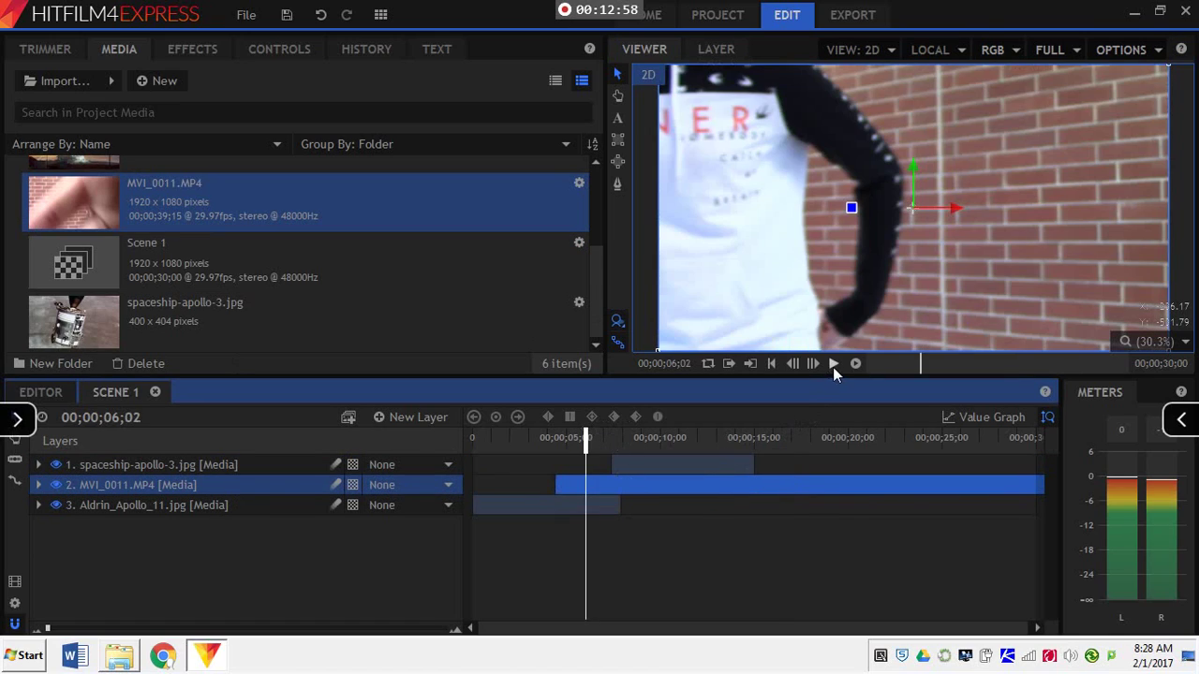
left_click(832, 363)
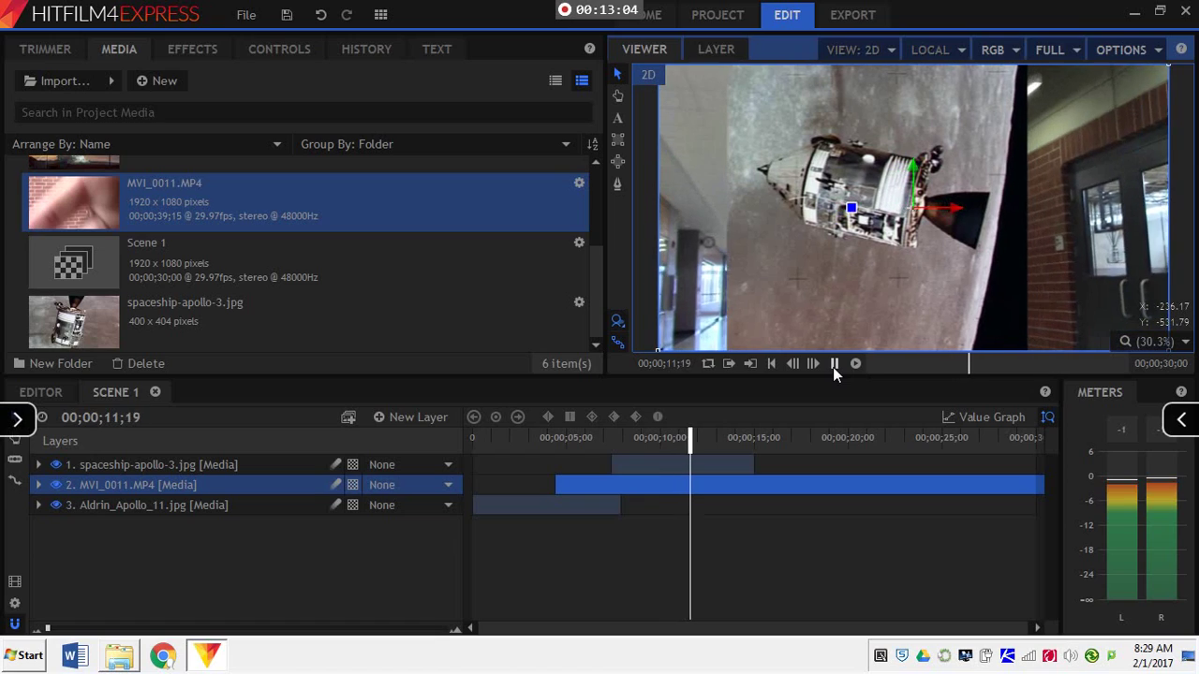
left_click(833, 366)
- Remove the MVI_0011.MP4 layer from Scene 1
right_click(227, 486)
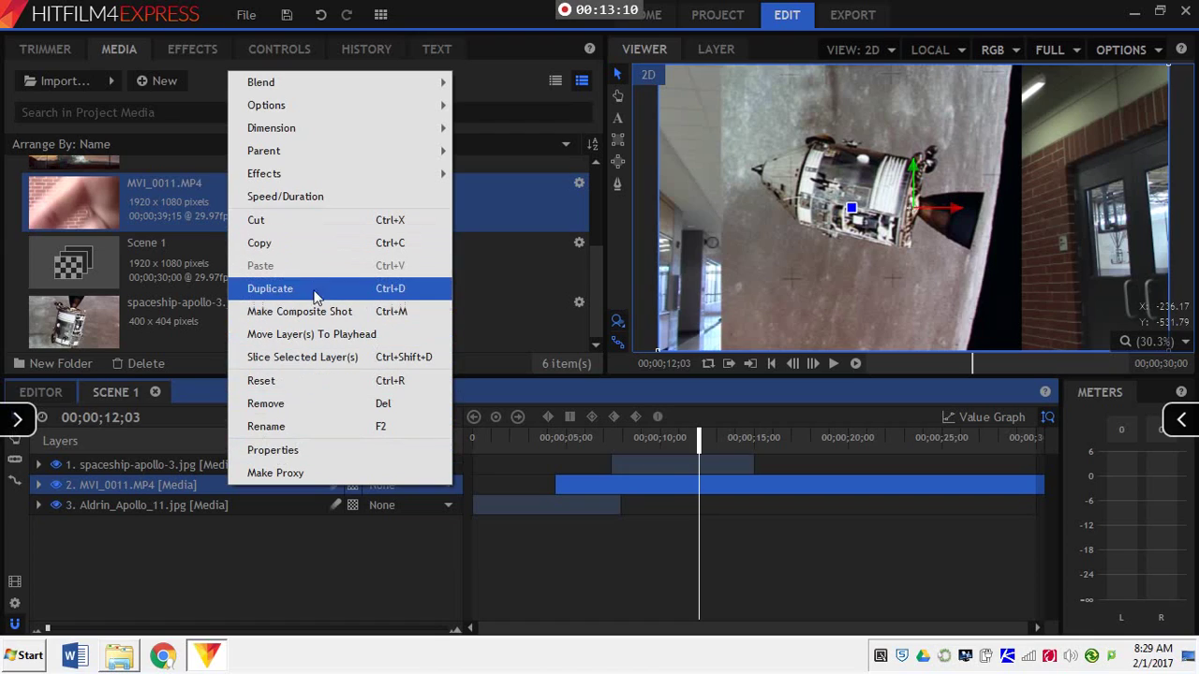
left_click(310, 408)
- Import Cory_Gray_-_Jazzical.mp3 from Shared Drive > MidSch > Dubczak > Music
left_click(63, 80)
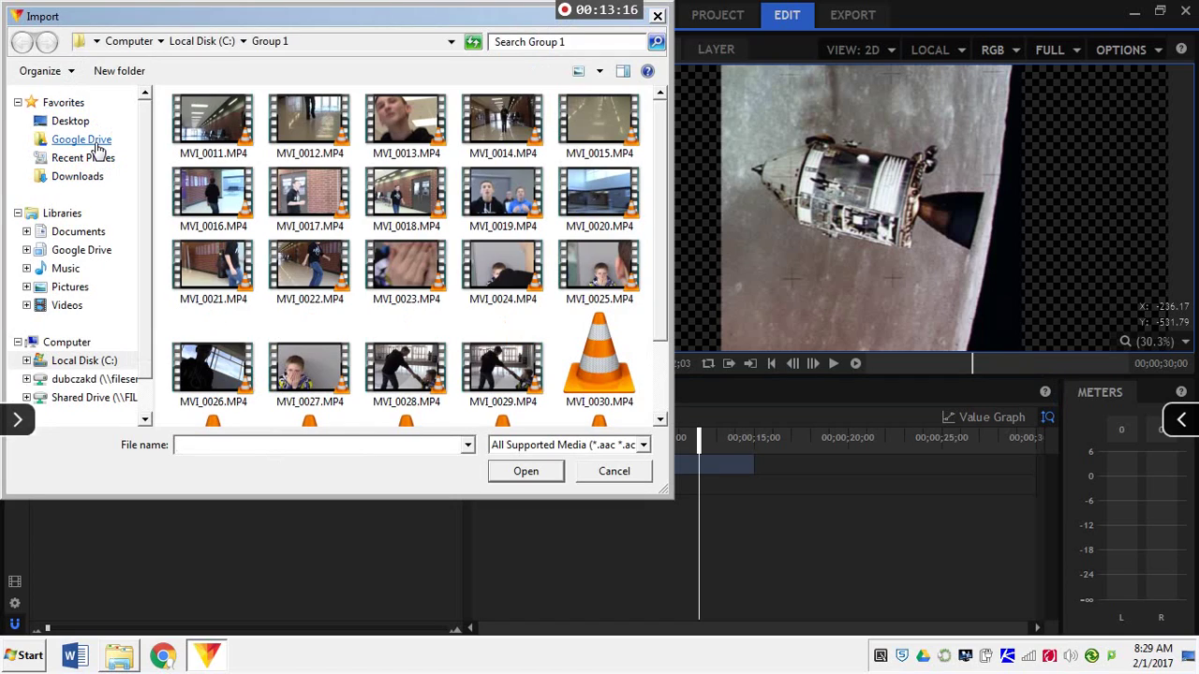
left_click(101, 400)
double_click(216, 156)
left_click(245, 260)
scroll(248, 281, "down", 5)
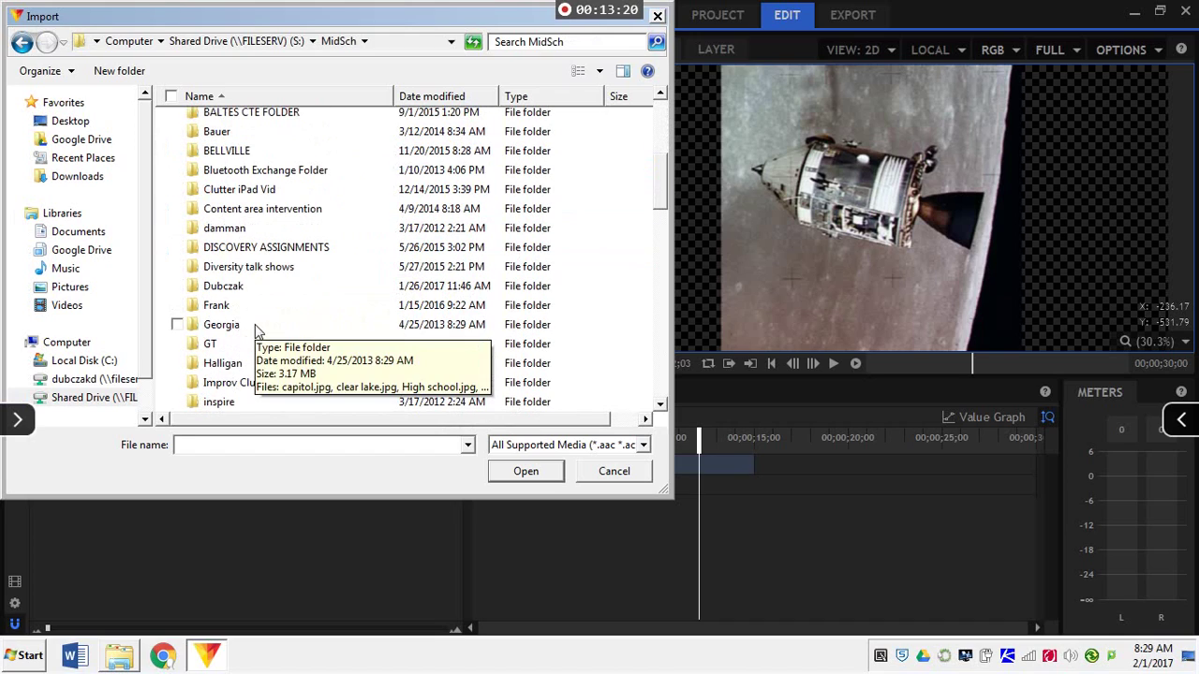
double_click(237, 294)
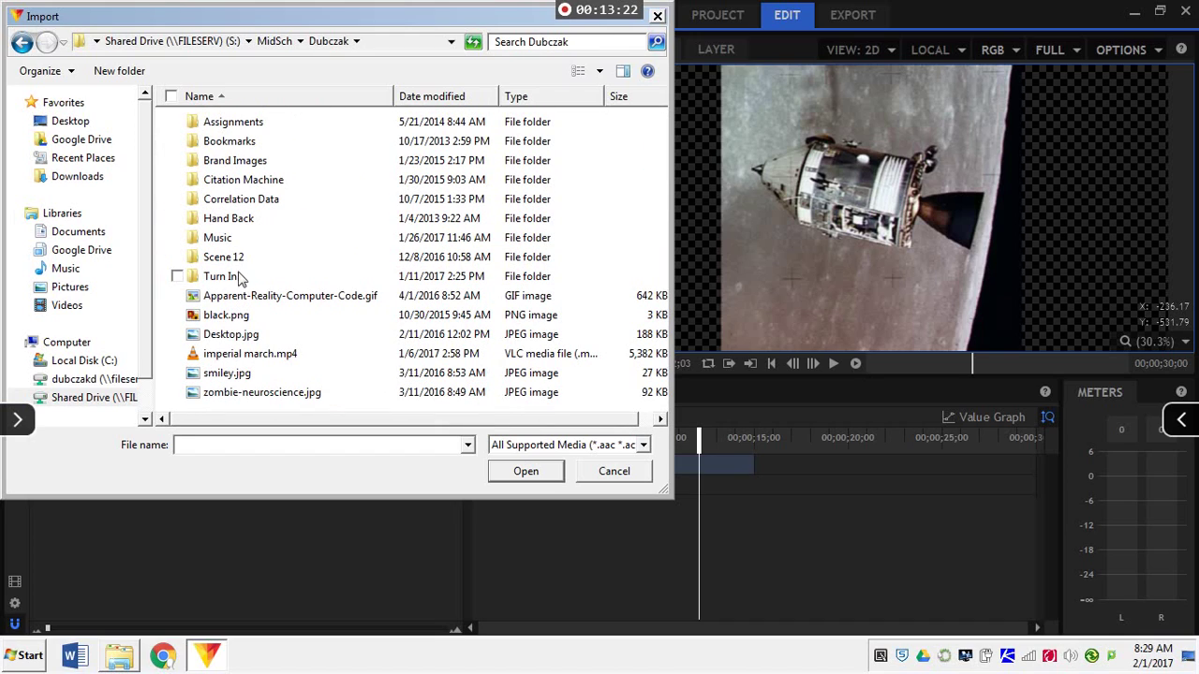
double_click(231, 241)
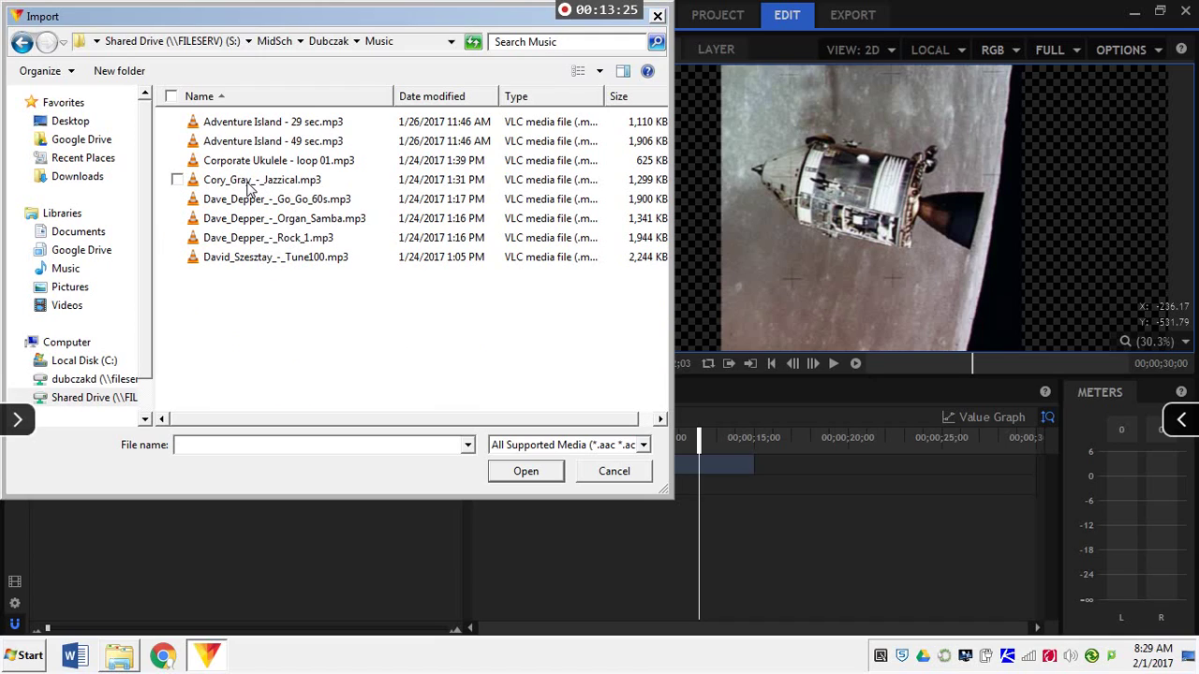
double_click(251, 181)
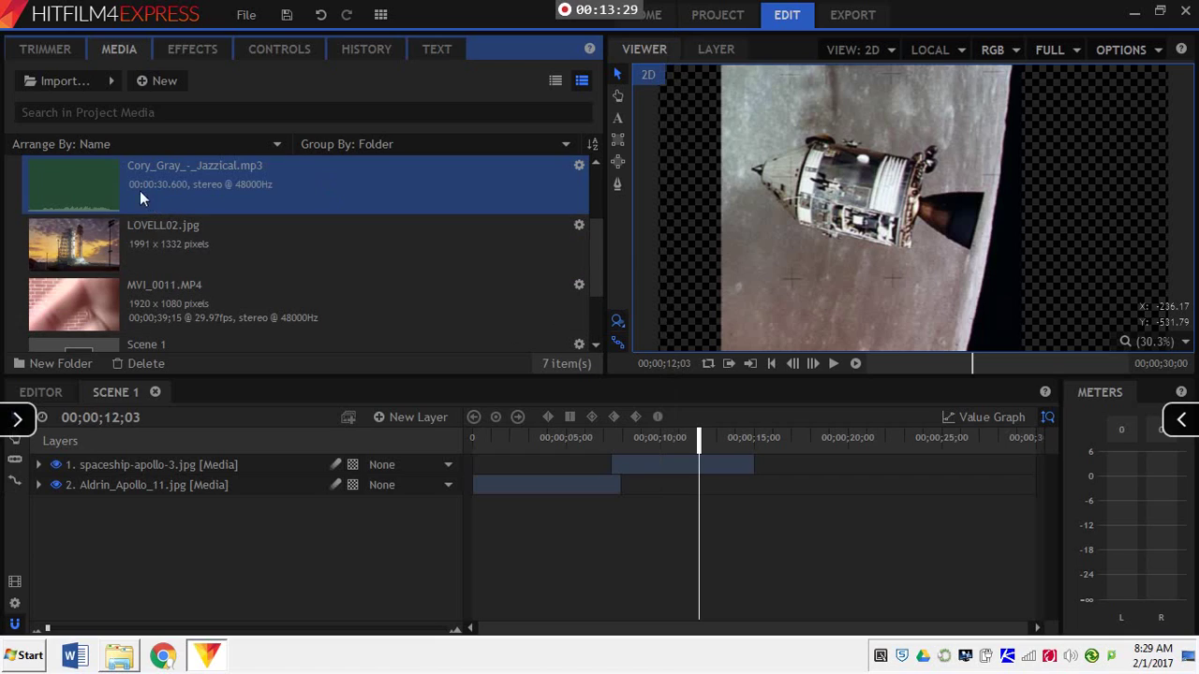
- Add Cory_Gray_-_Jazzical.mp3 to Scene 1 as a layer and play from the start
left_click_drag(143, 199, 116, 508)
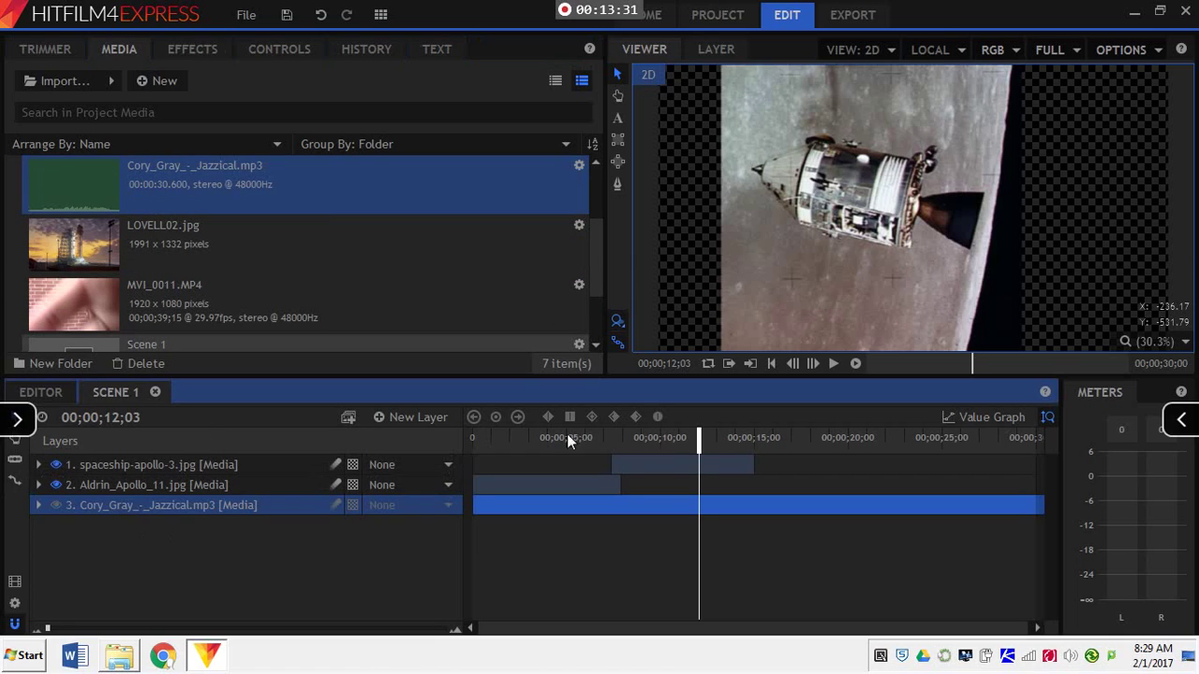
left_click(771, 364)
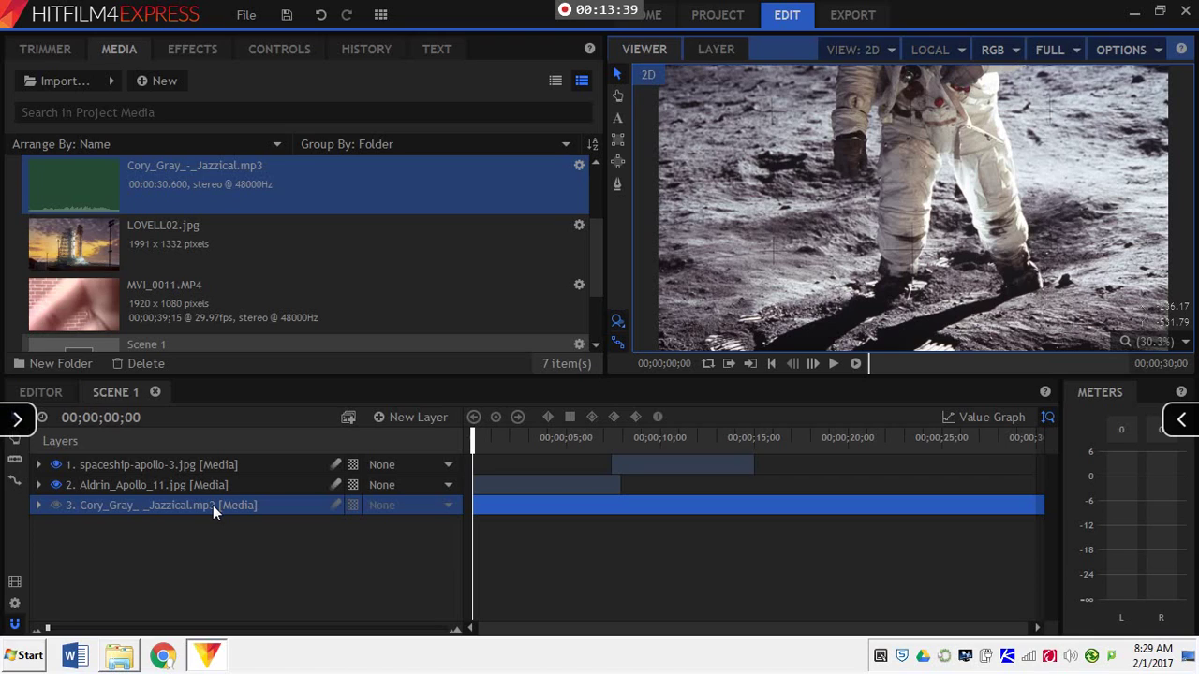
left_click(834, 363)
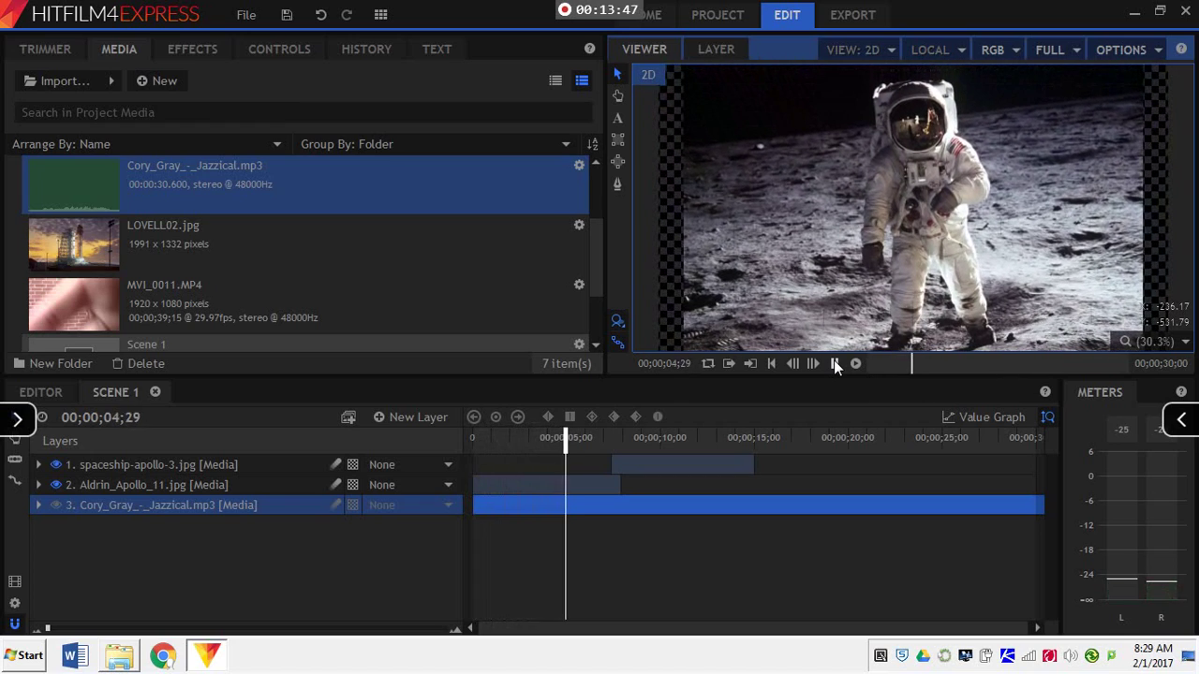
left_click(835, 364)
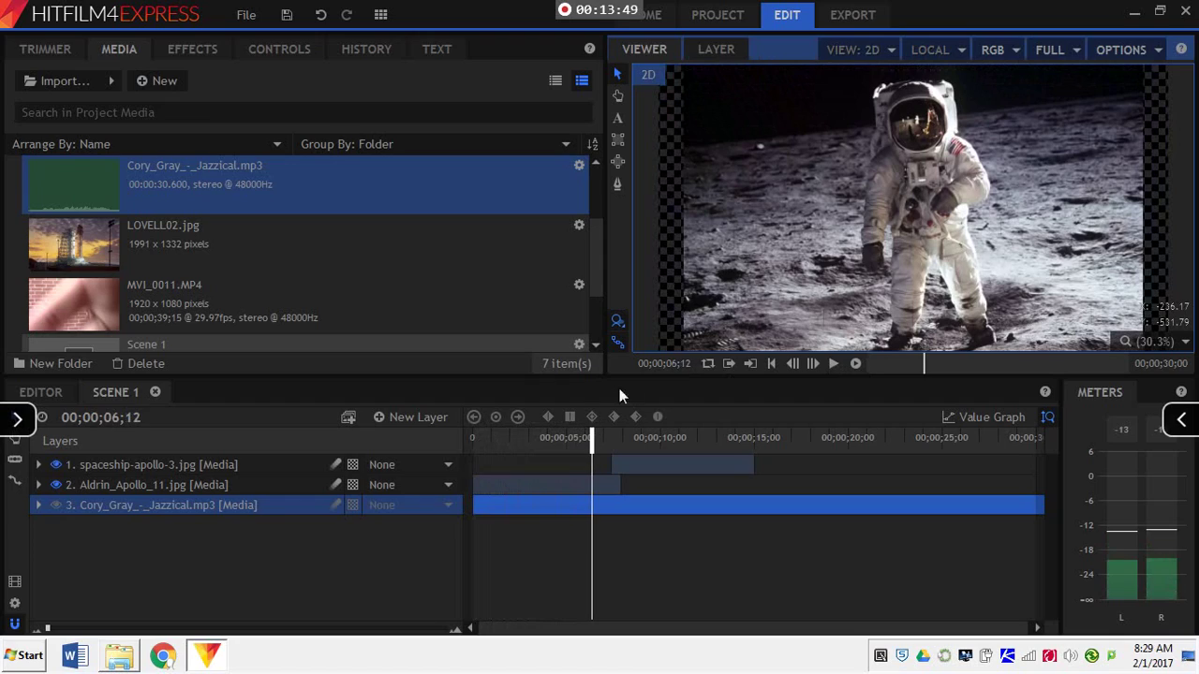
- Raise the music layer's audio Level to 12.0dB and play it back
left_click(37, 504)
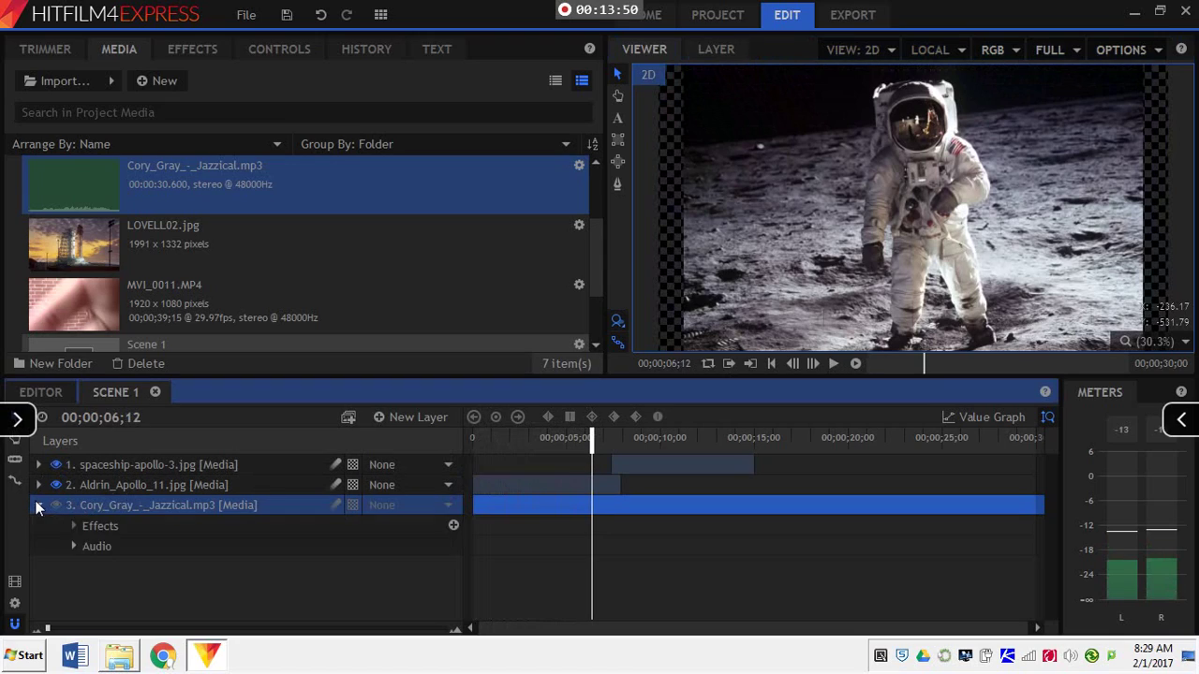
left_click(73, 546)
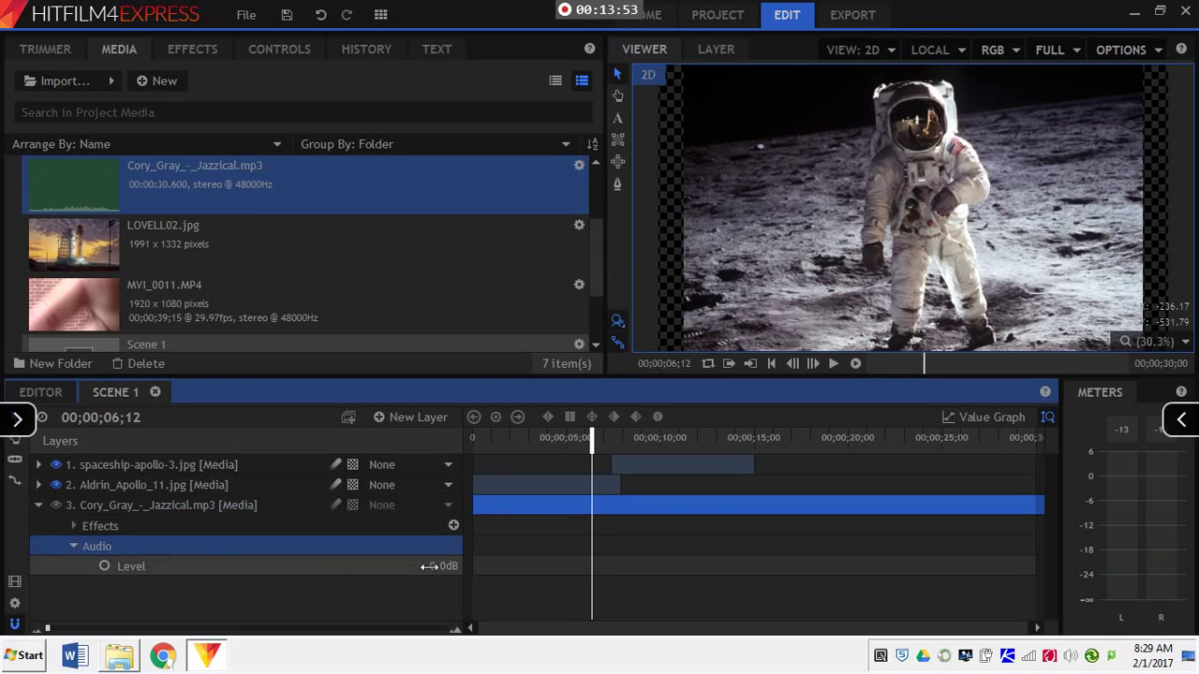
left_click_drag(430, 567, 445, 567)
left_click(835, 364)
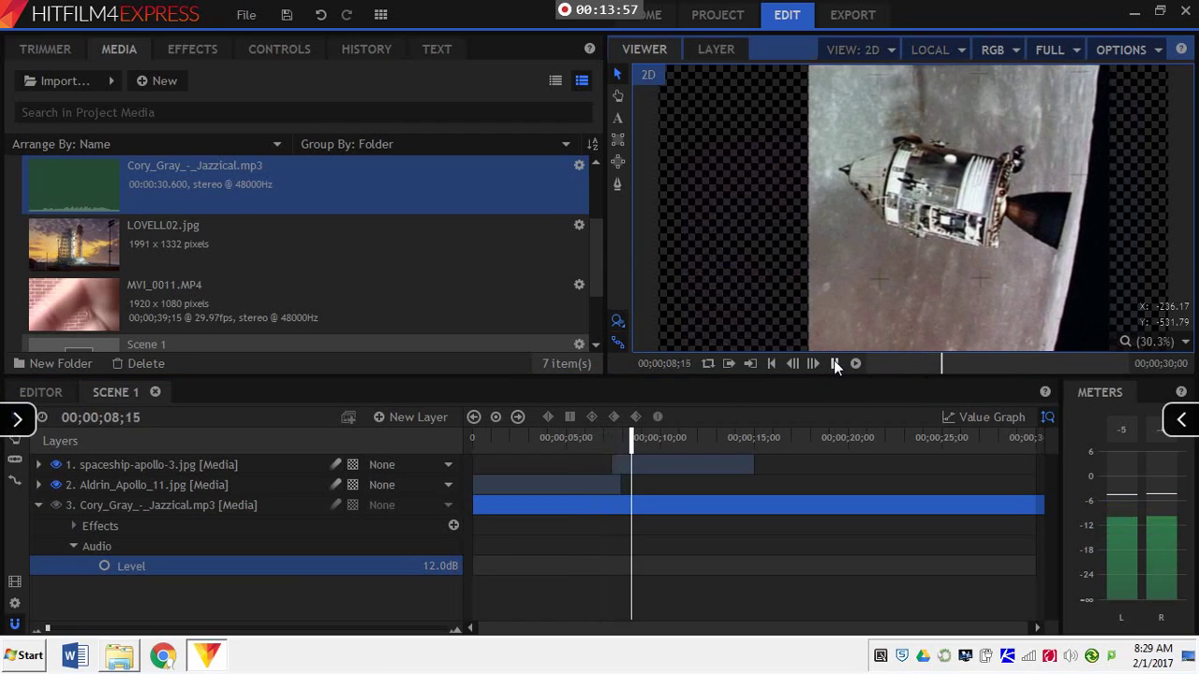
left_click(834, 363)
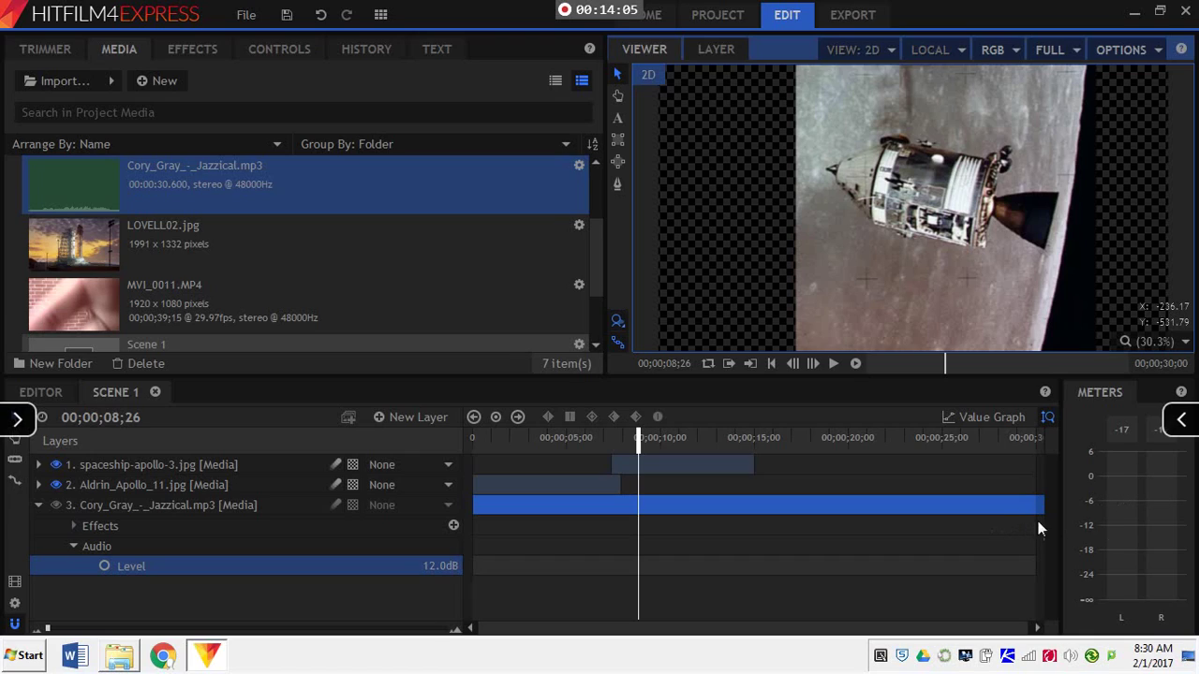
- Add apollo 16.jpg to Scene 1 as a layer starting around 14 seconds
left_click(38, 505)
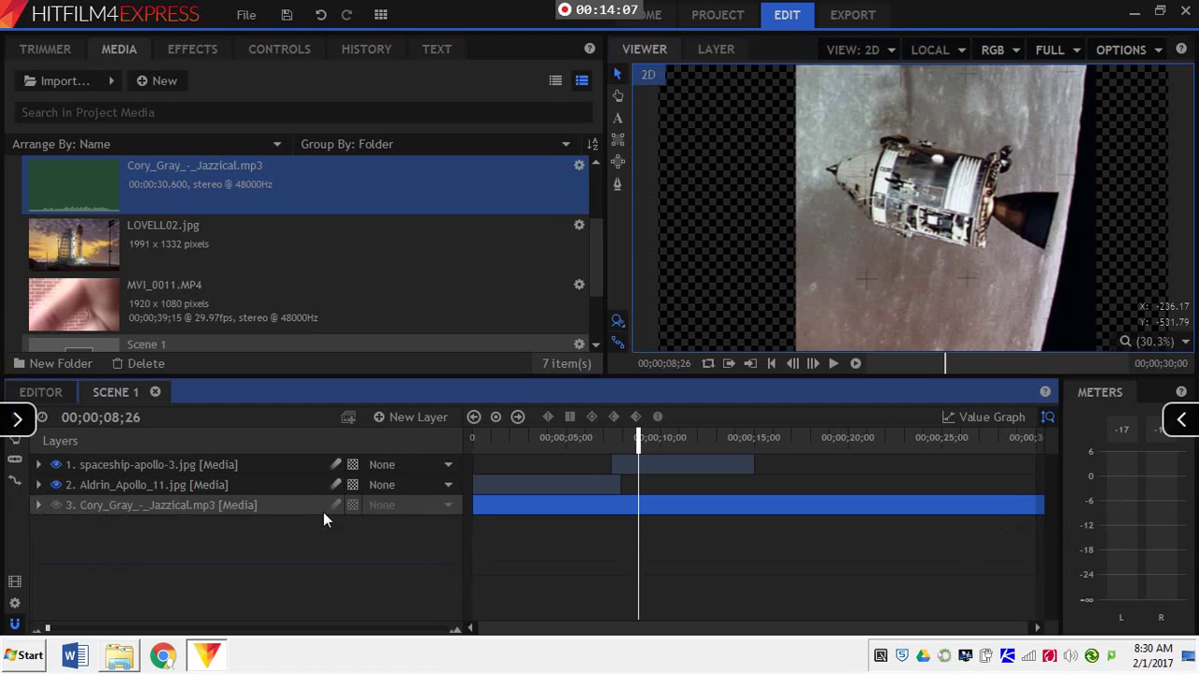
scroll(211, 246, "down", 2)
scroll(273, 285, "up", 4)
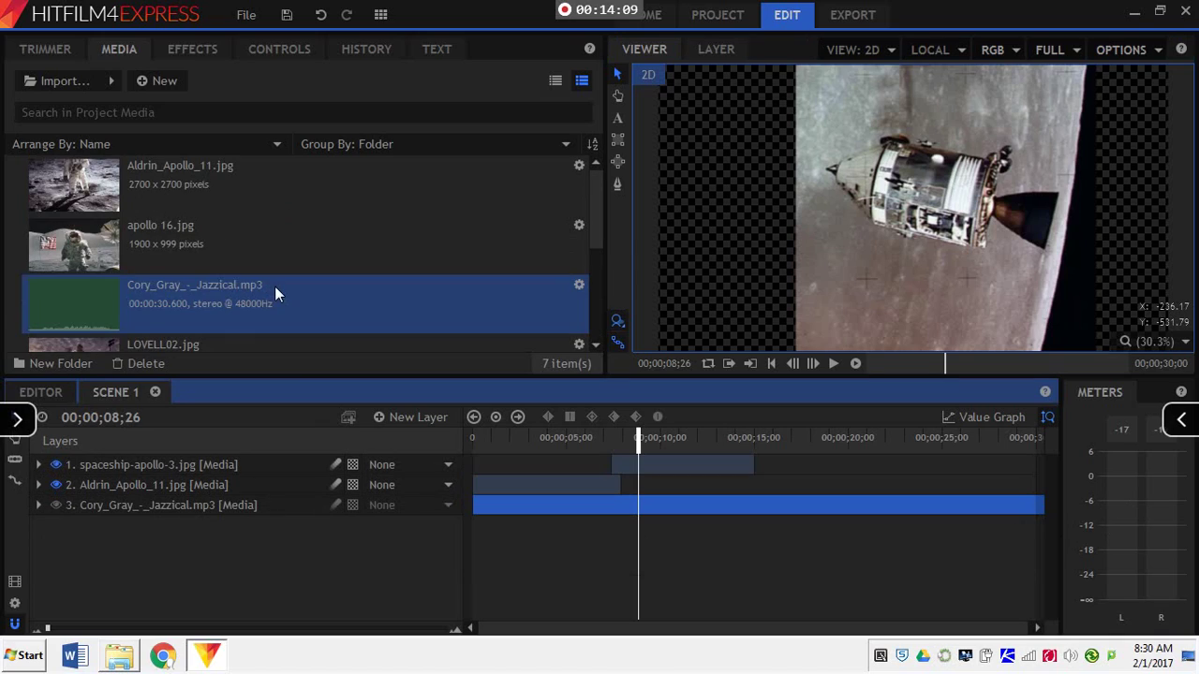
left_click_drag(163, 234, 735, 467)
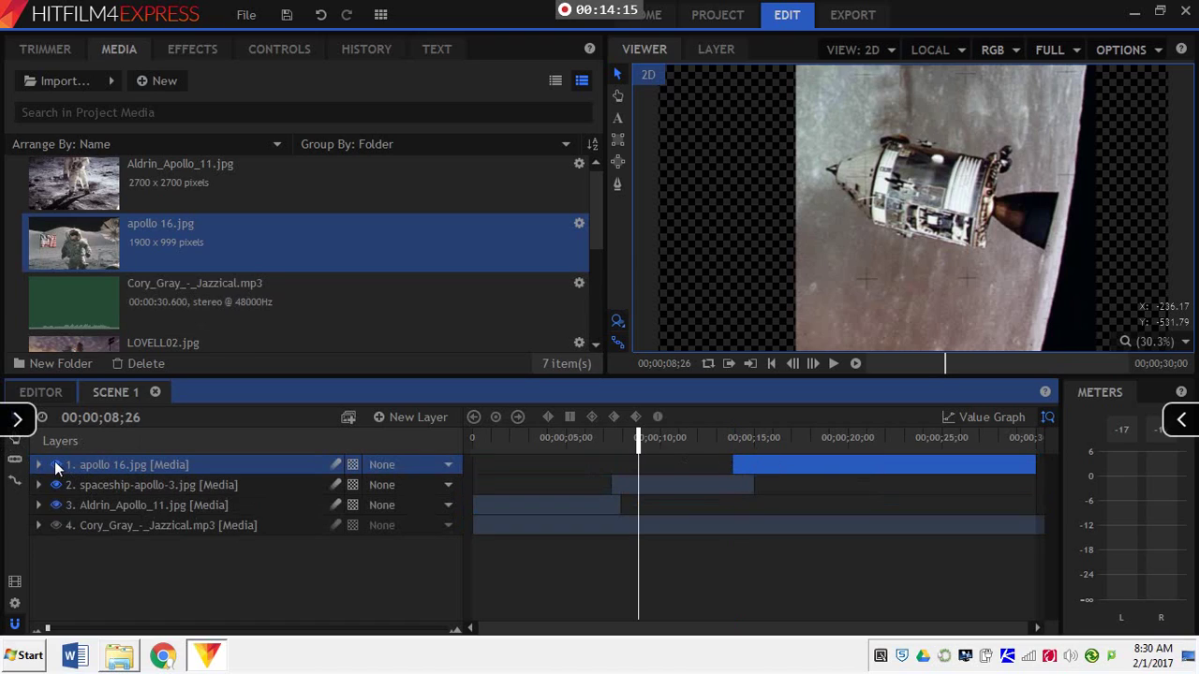
left_click(746, 437)
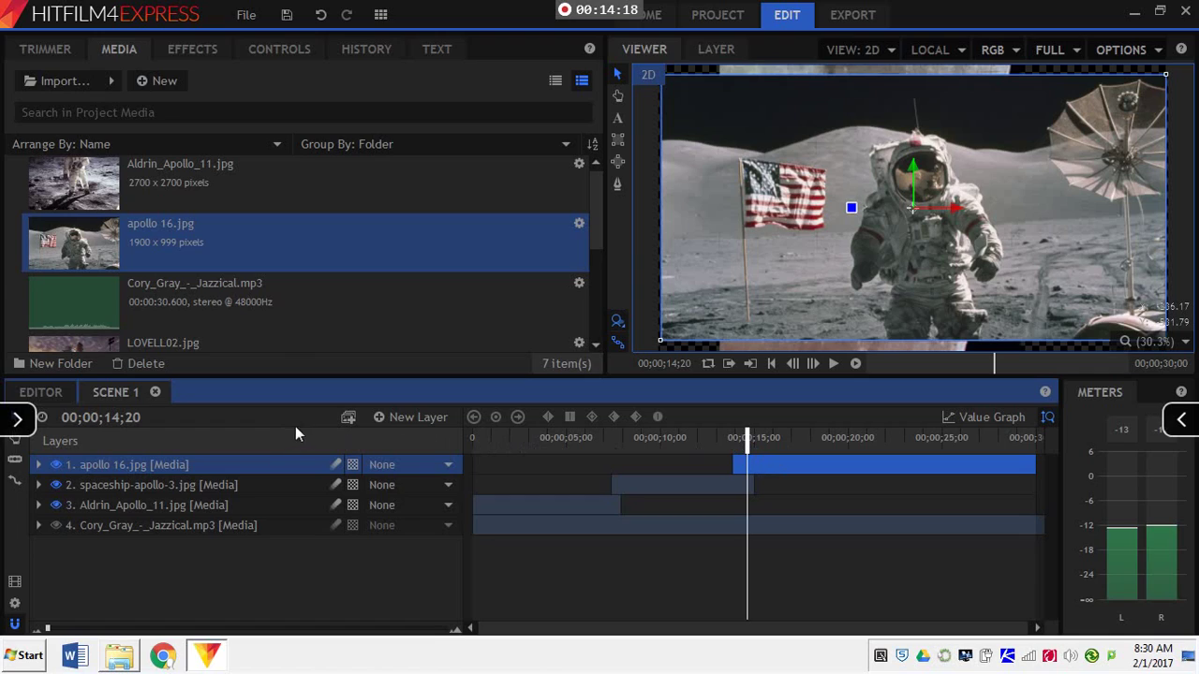
- Scale the apollo 16.jpg layer to 110% in its Transform properties
left_click(39, 465)
left_click(75, 525)
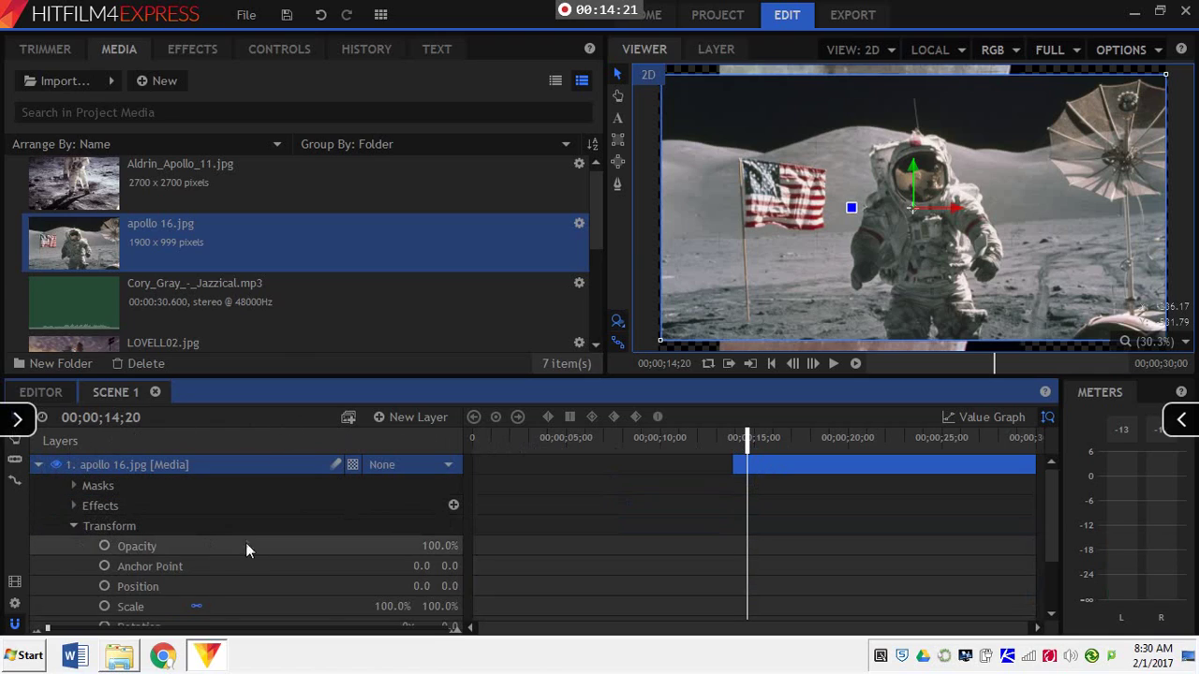
scroll(260, 546, "down", 1)
left_click_drag(393, 548, 426, 548)
scroll(94, 514, "up", 2)
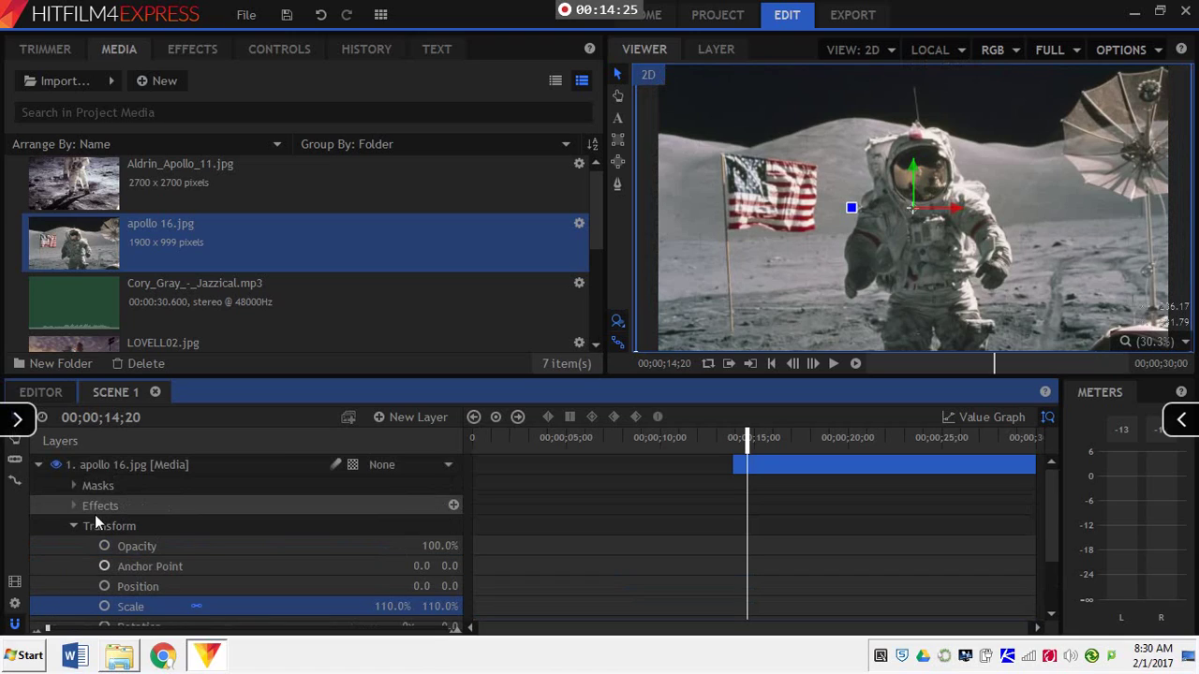
left_click(38, 465)
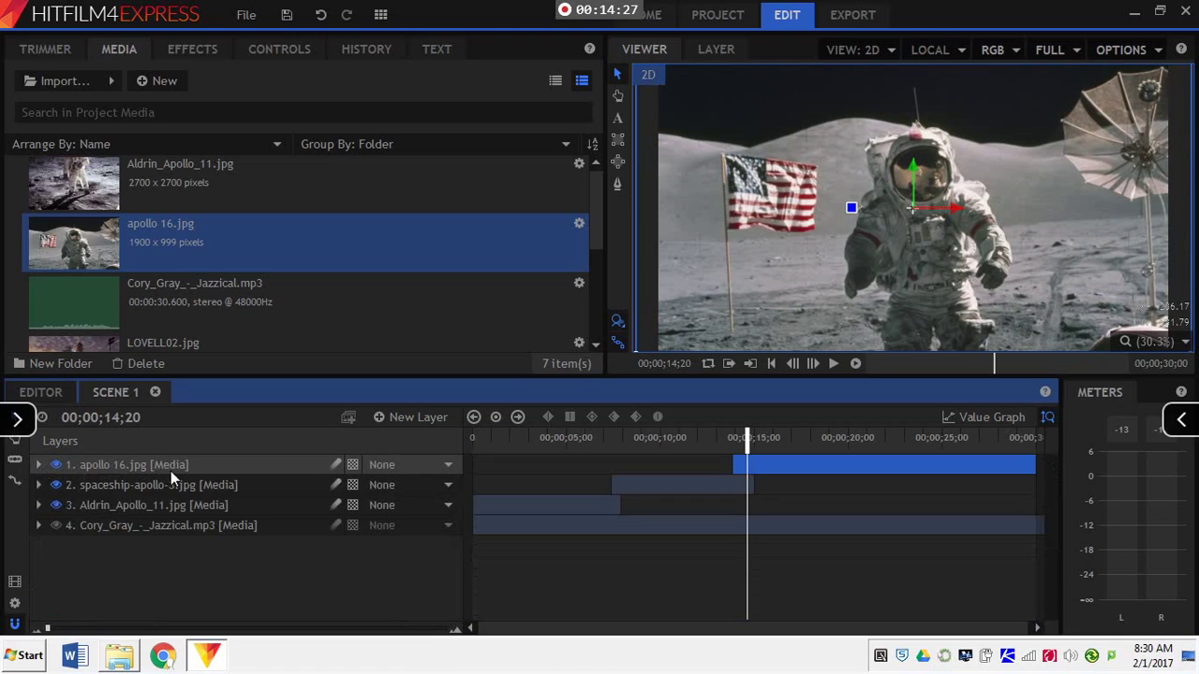
- Duplicate the apollo 16.jpg layer and select the top copy with the Freehand Mask tool
right_click(200, 469)
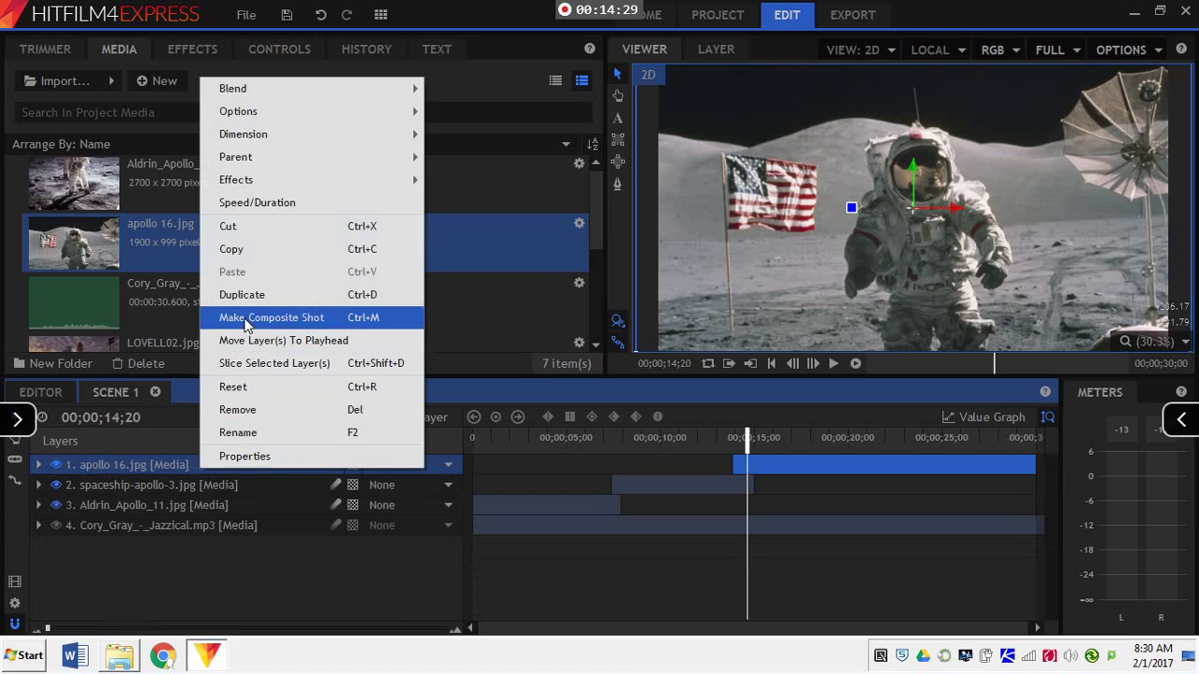
left_click(247, 296)
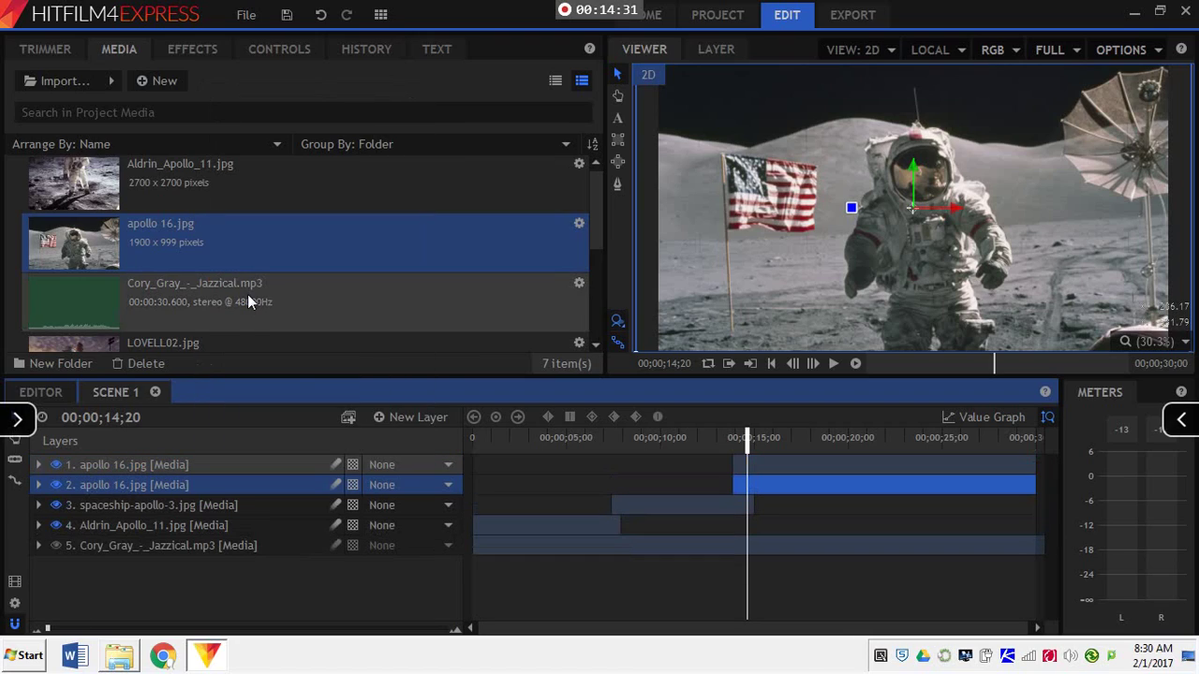
left_click(254, 459)
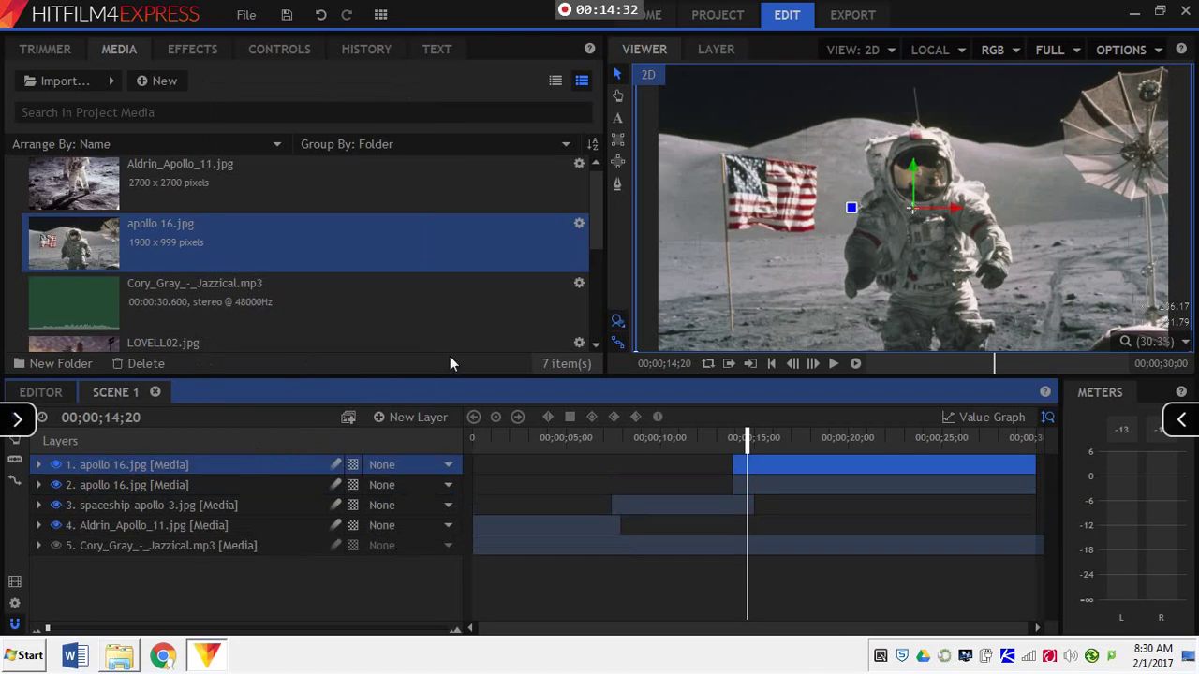
left_click(615, 185)
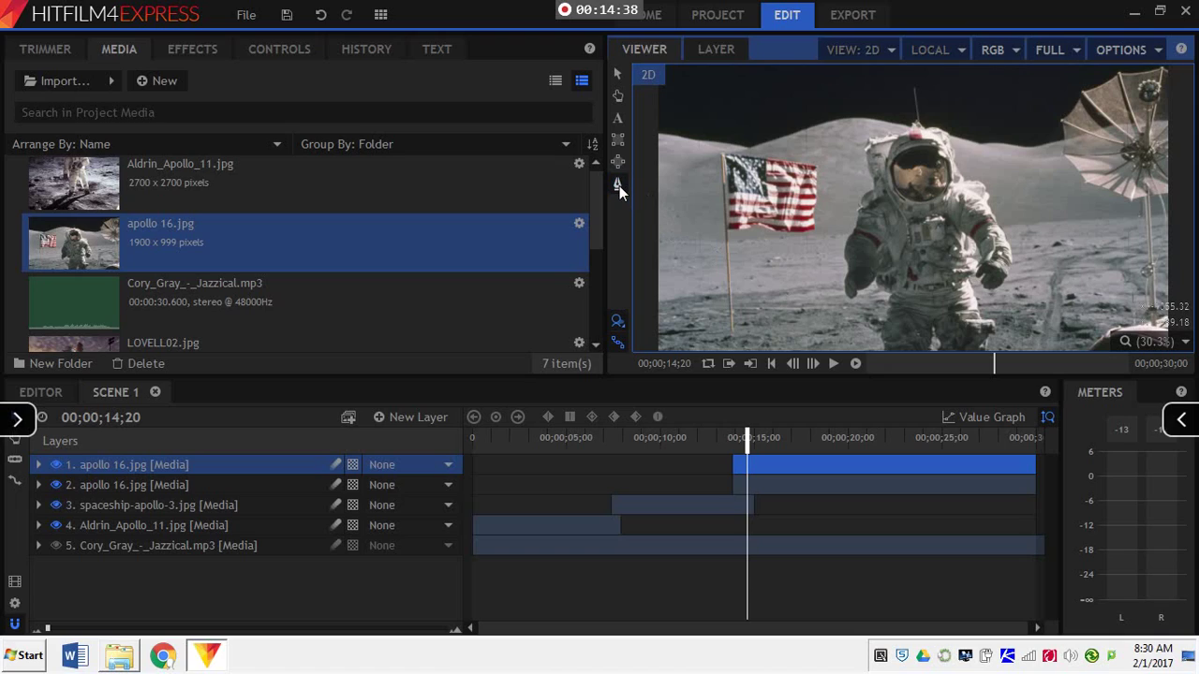
- Select the layer's Masks group and trace from the astronaut's lower left up the arm to the shoulder
left_click(38, 465)
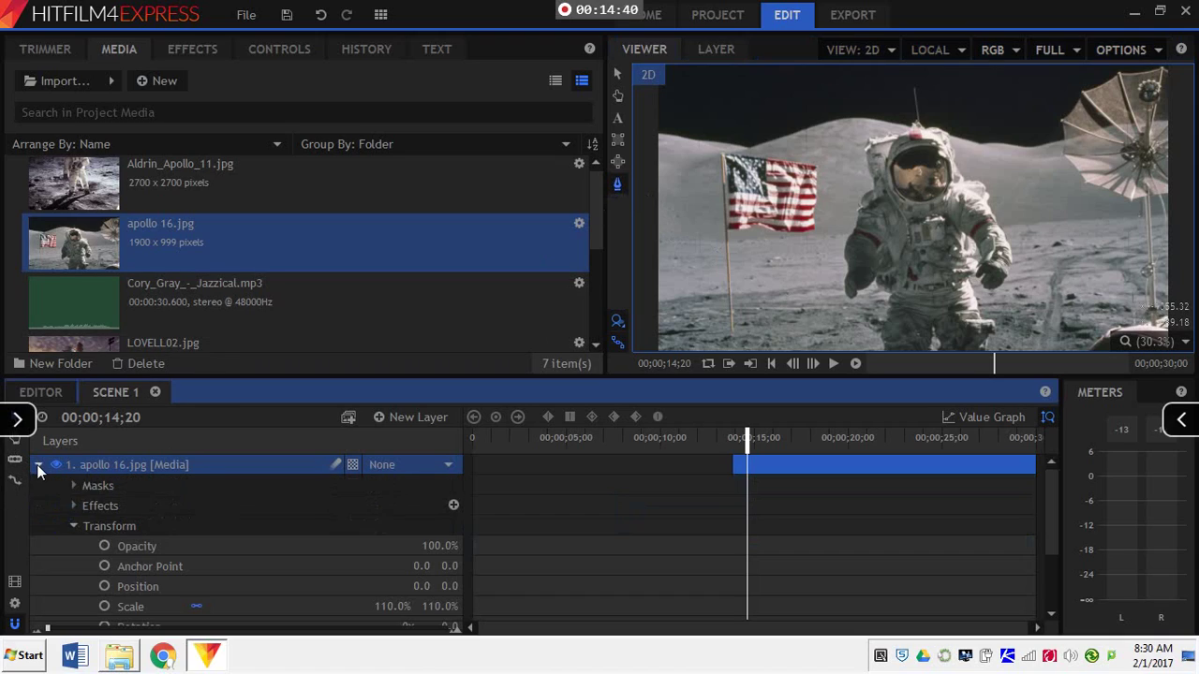
left_click(105, 491)
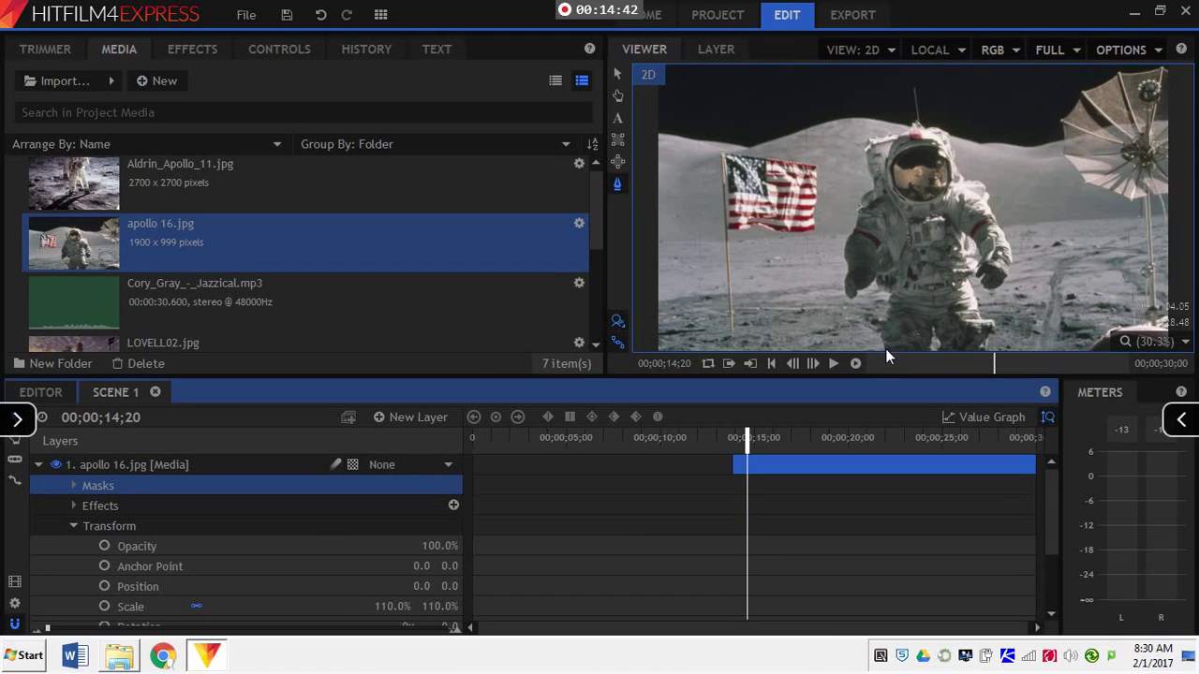
scroll(887, 337, "down", 1)
scroll(889, 333, "down", 1)
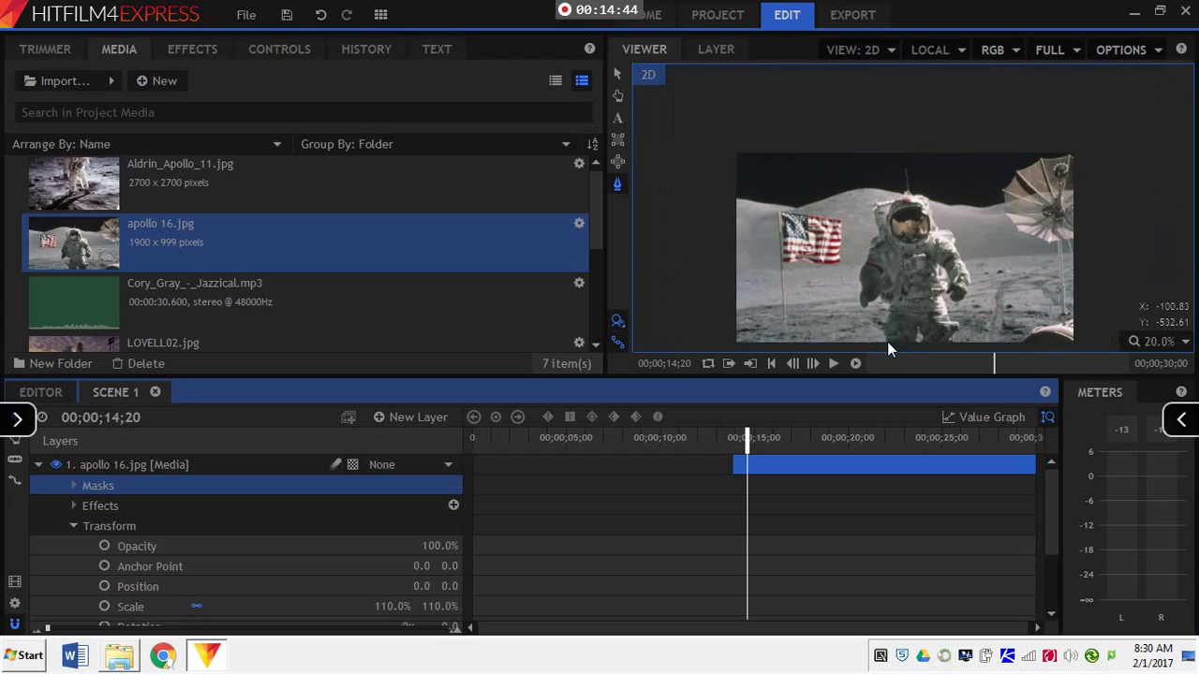
left_click(886, 342)
left_click(888, 317)
left_click(878, 296)
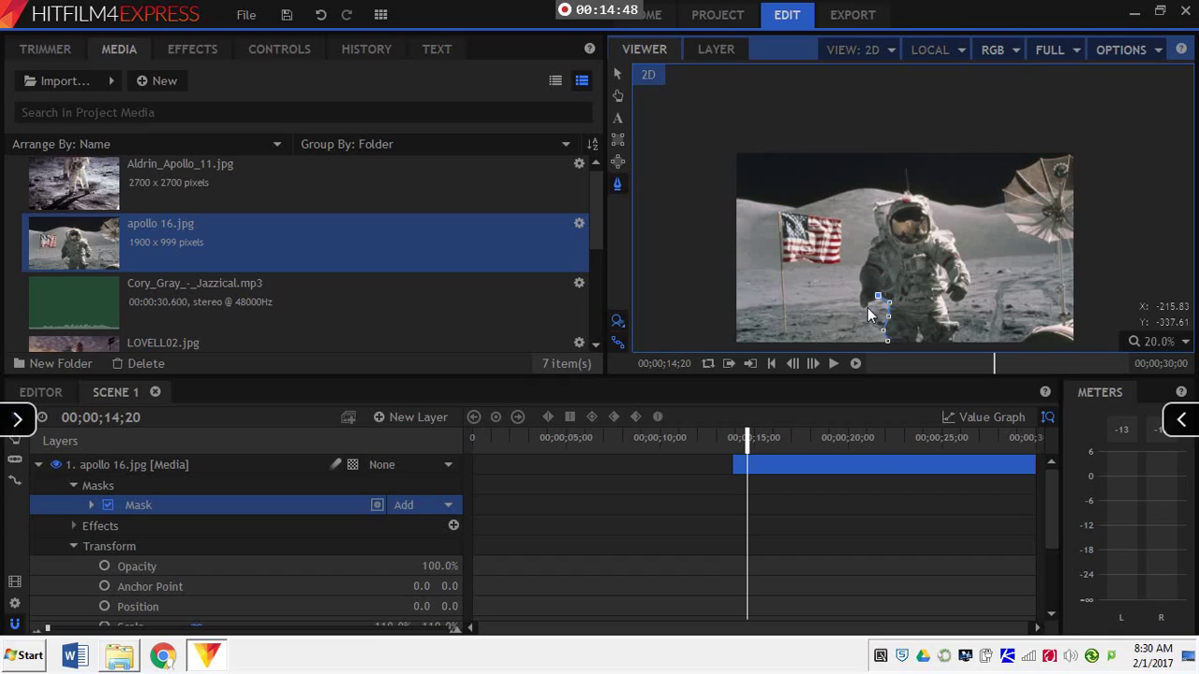
left_click(858, 301)
left_click(858, 275)
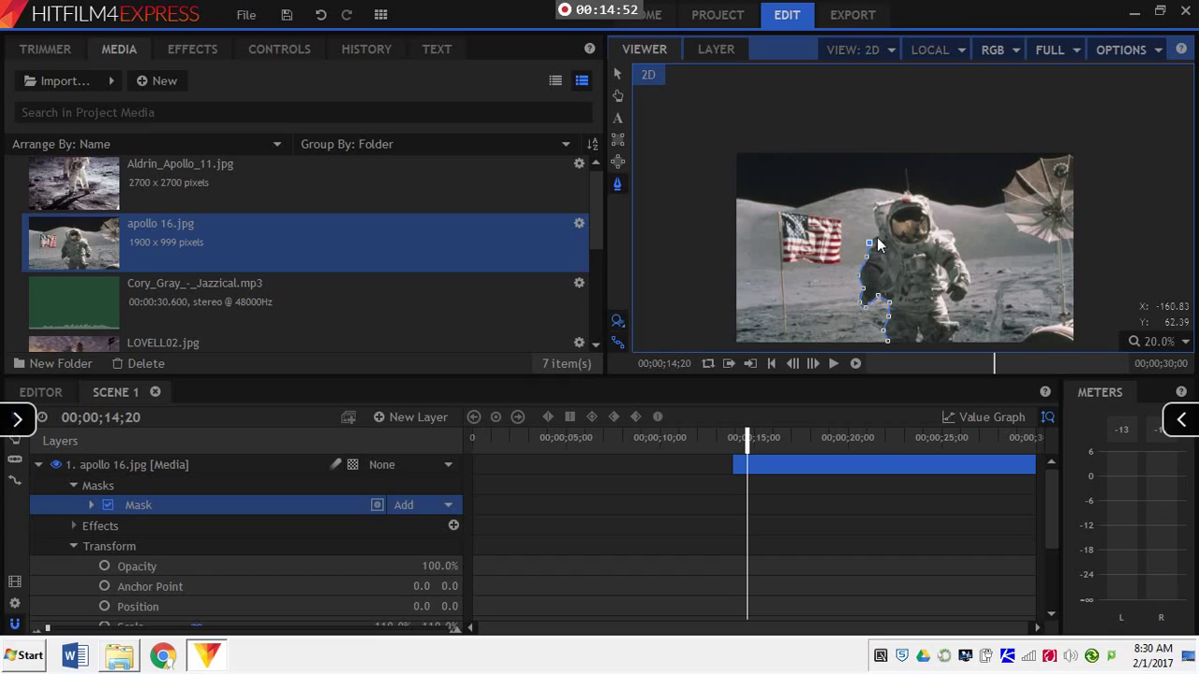
left_click(880, 231)
- Continue the mask over the helmet and down the right side, closing it at the start point
left_click(925, 198)
left_click(948, 230)
left_click(957, 253)
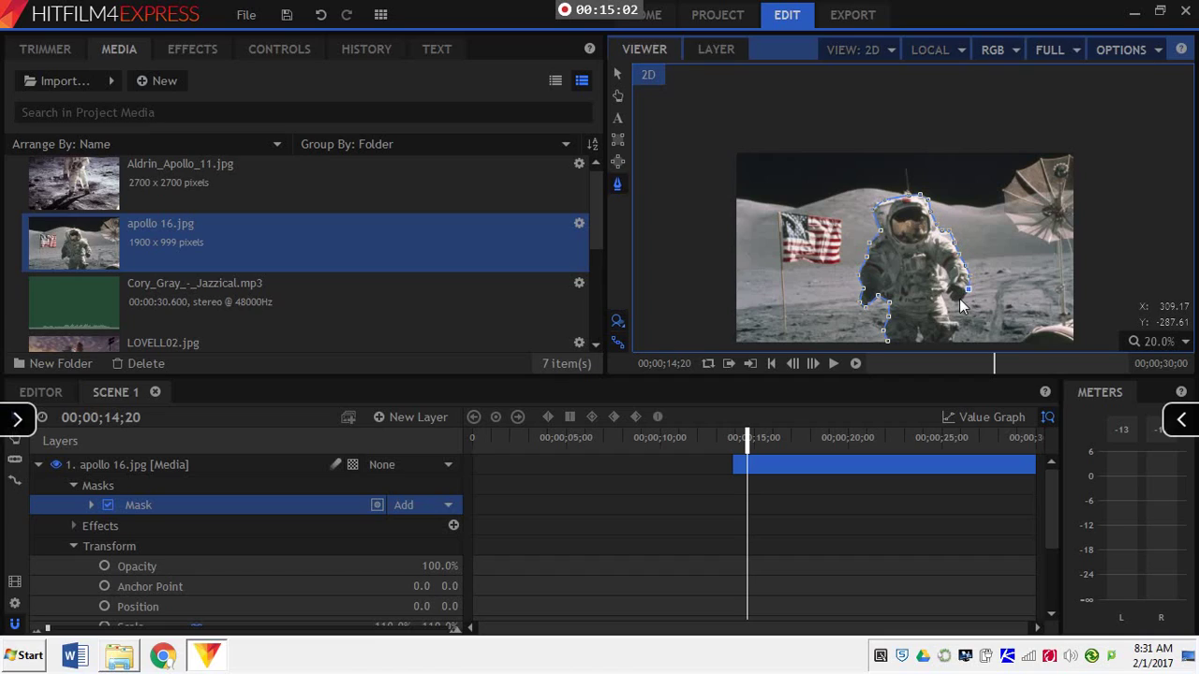
left_click(943, 292)
left_click(951, 320)
left_click(953, 341)
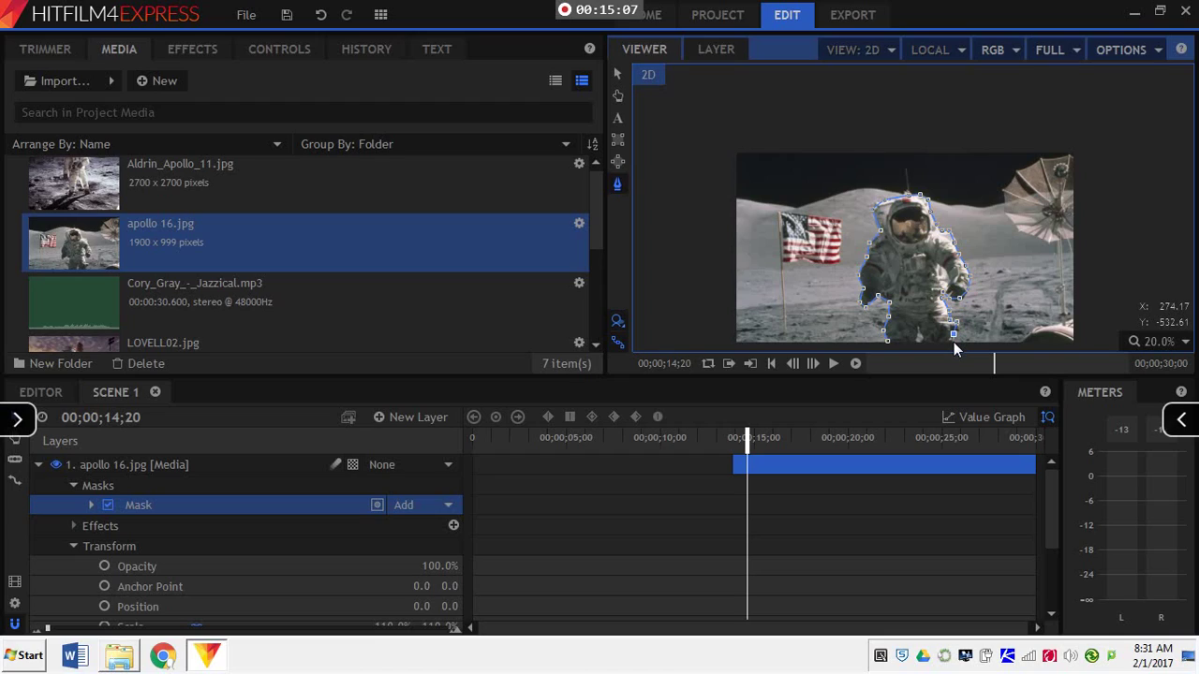
left_click(888, 342)
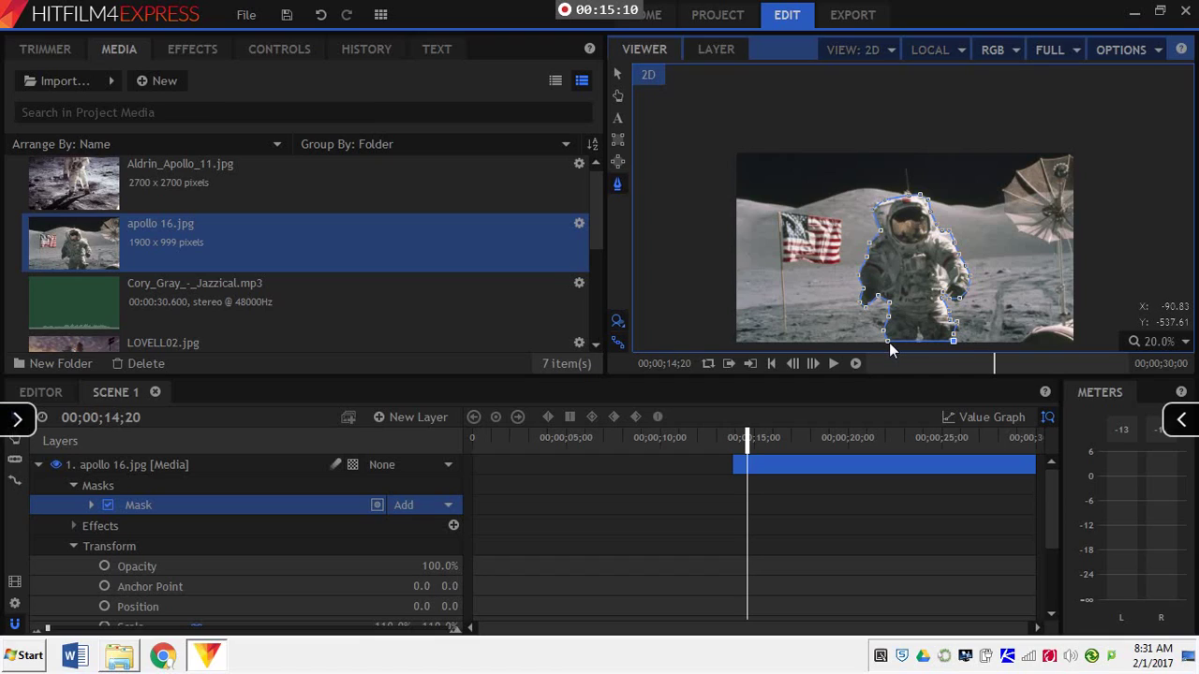
- Set the viewer zoom to Scale to Fit and collapse the Masks and Transform groups
left_click(1154, 343)
left_click(1145, 547)
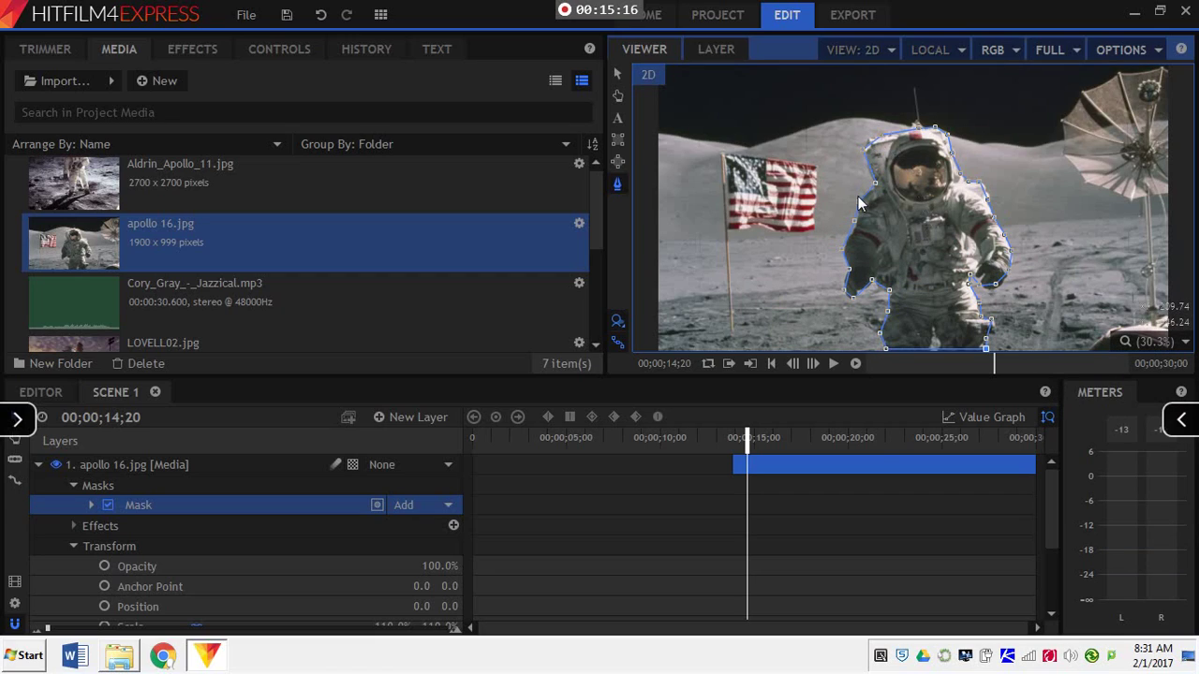
left_click(74, 486)
left_click(72, 525)
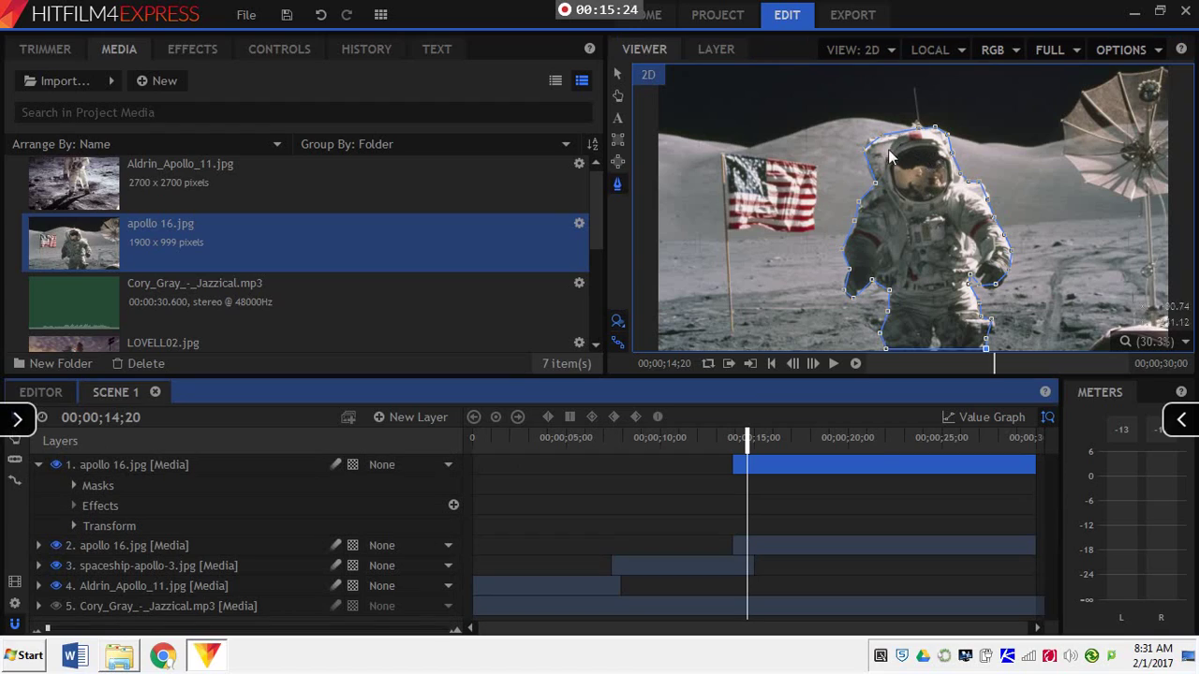
- Hide and reshow the moon background to check the mask, then select layer 1's Scale
left_click(55, 546)
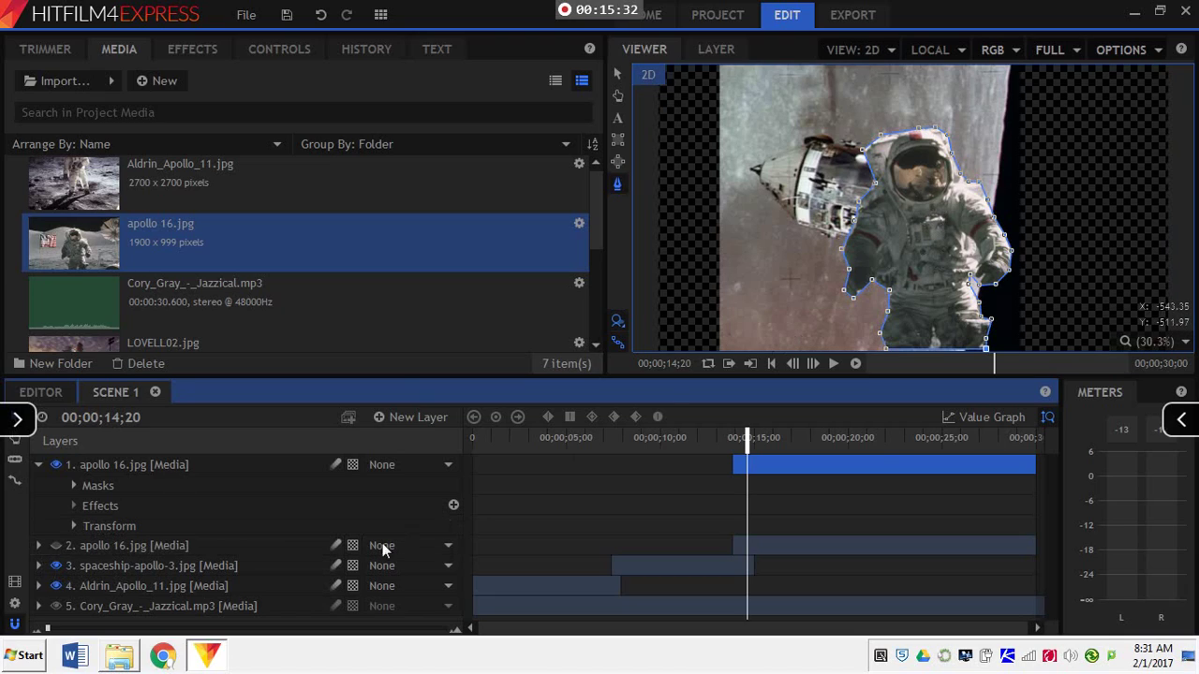
left_click(55, 546)
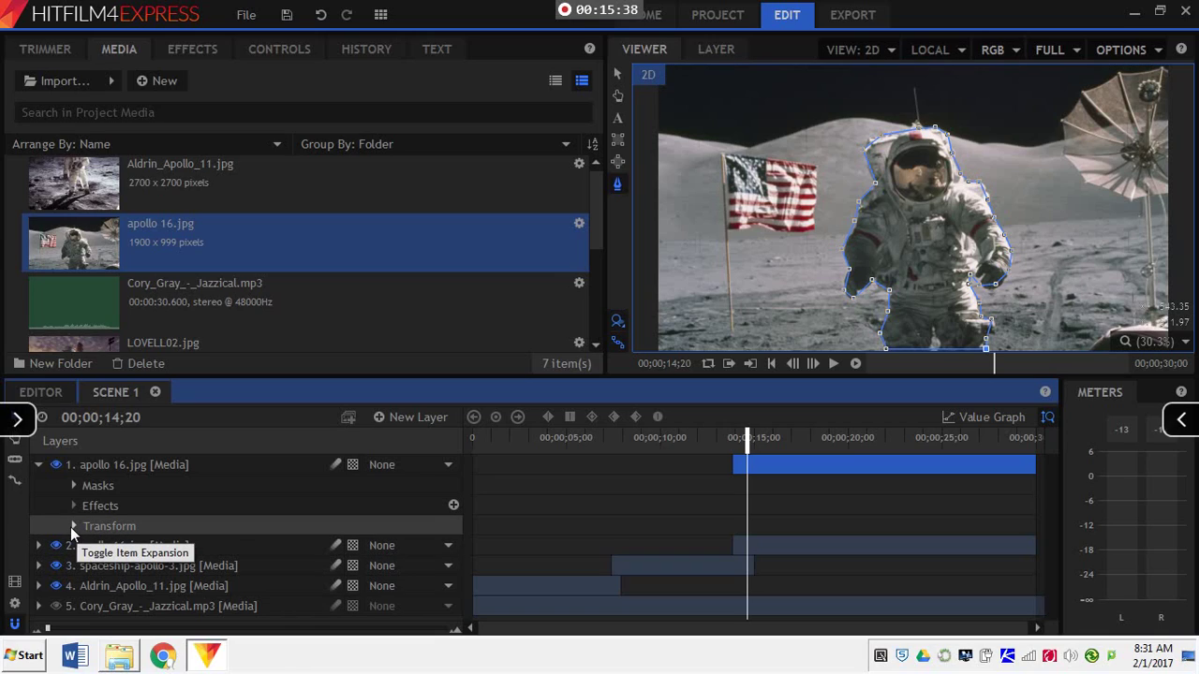
left_click(73, 526)
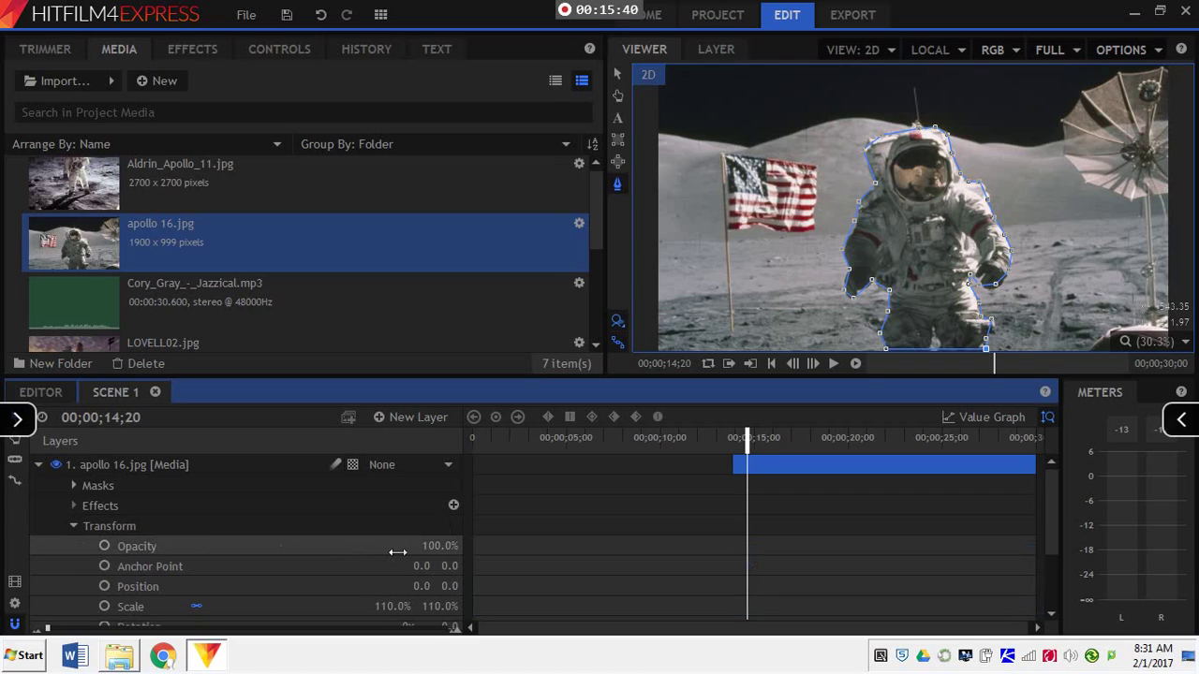
left_click(304, 607)
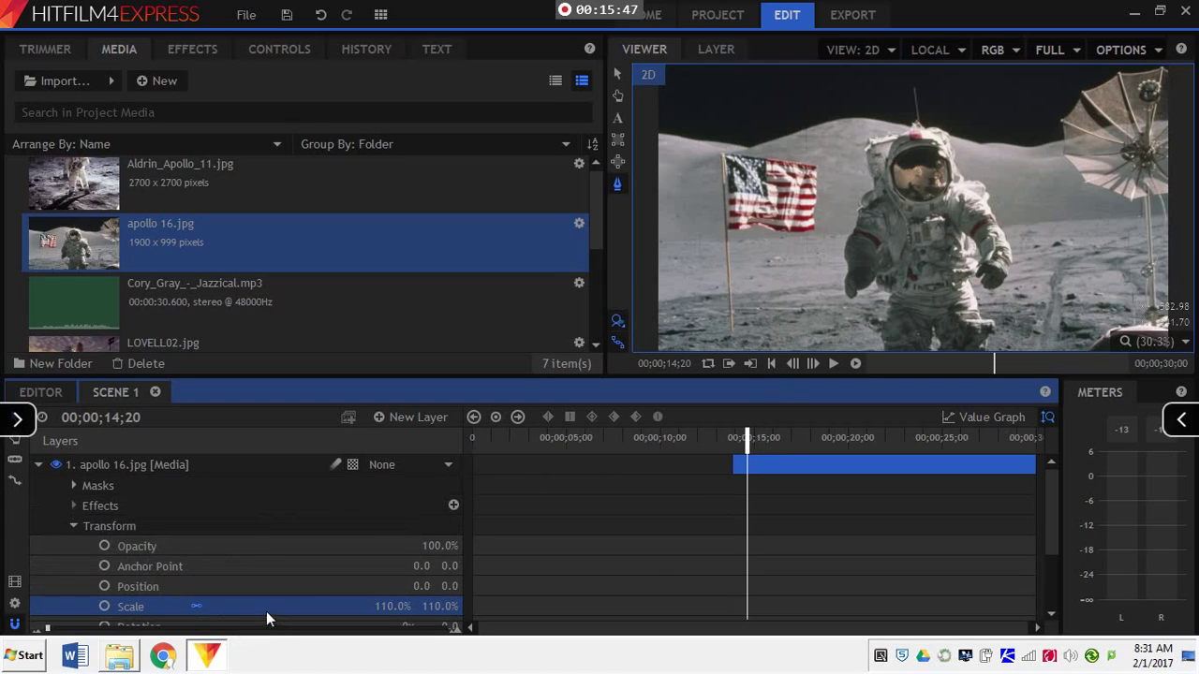
- Keyframe the astronaut's Scale from 110% at 14;20 to 159% at 17;28
left_click(105, 607)
left_click(809, 438)
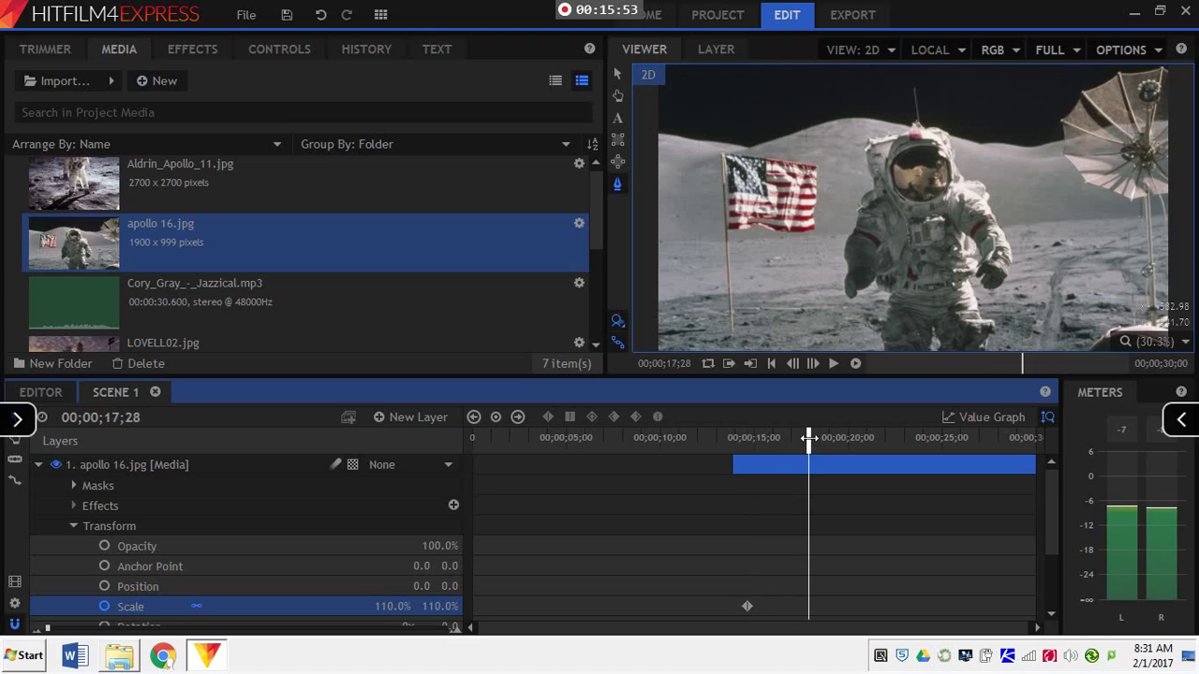
left_click_drag(392, 606, 439, 607)
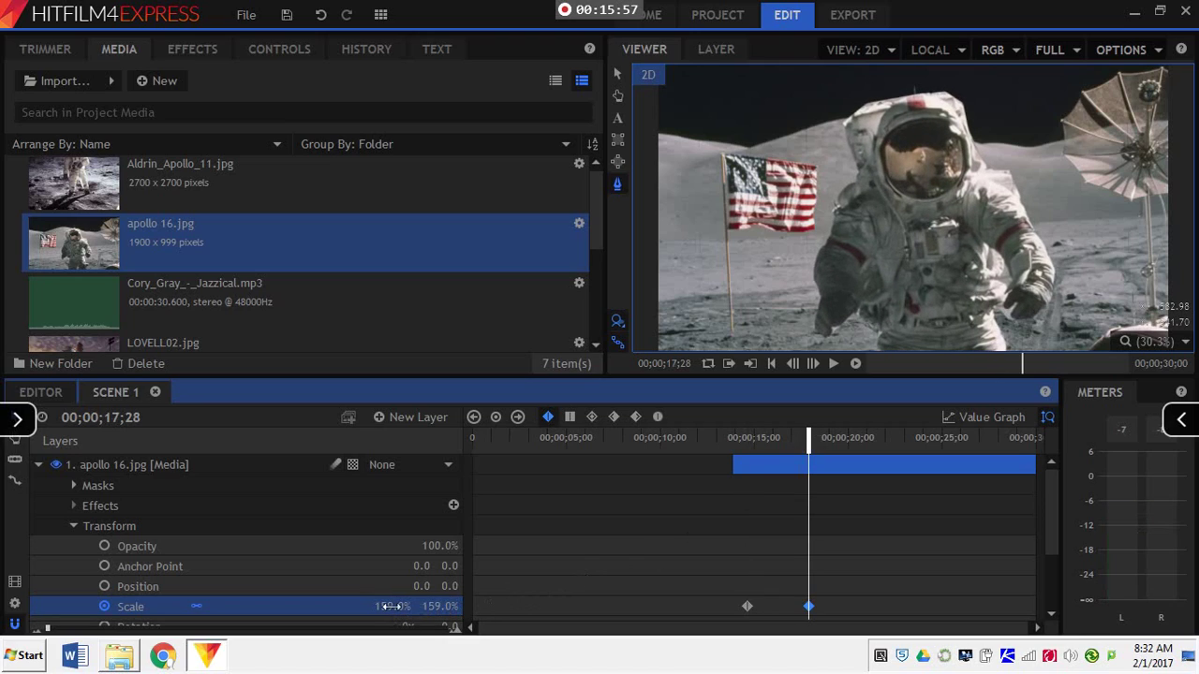
- Play the scale animation from 12;23, then park the playhead at 13;27
left_click(713, 437)
left_click(834, 363)
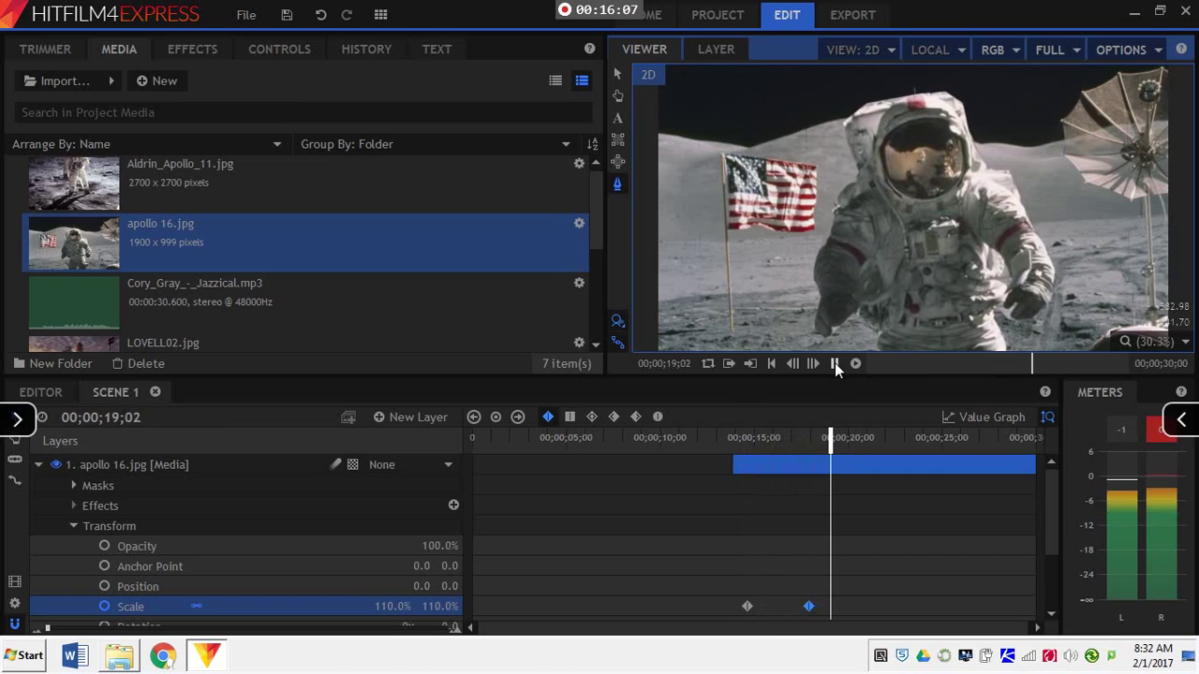
left_click(835, 362)
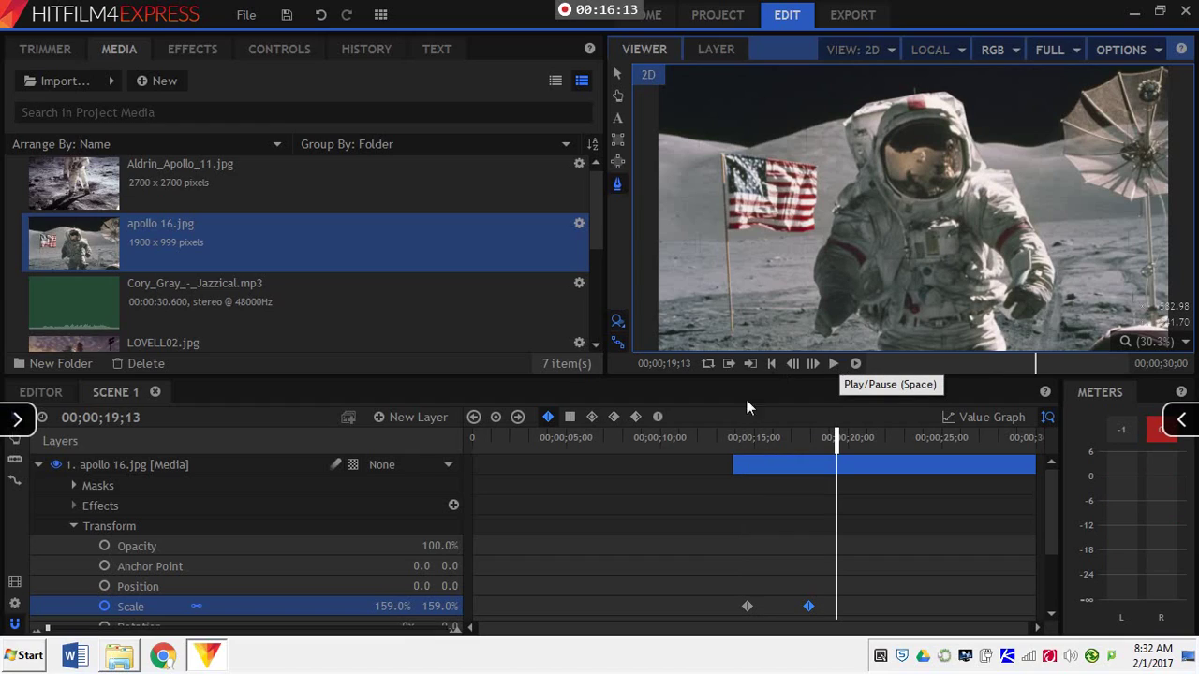
left_click(734, 439)
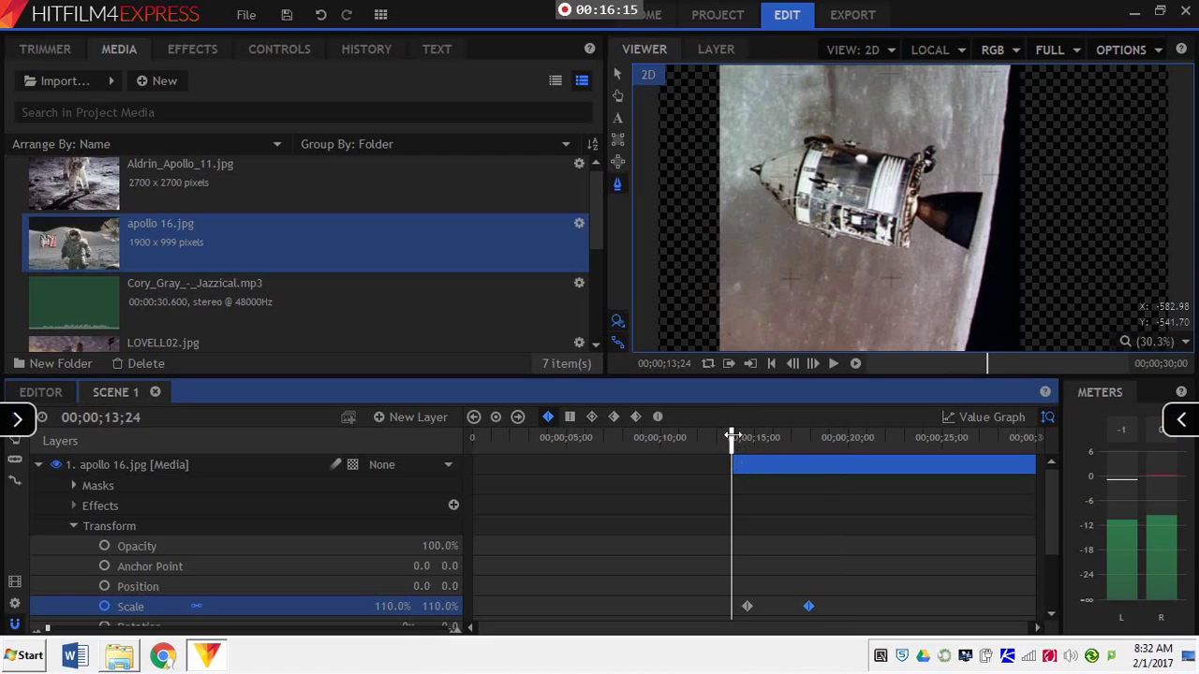
left_click_drag(735, 439, 736, 439)
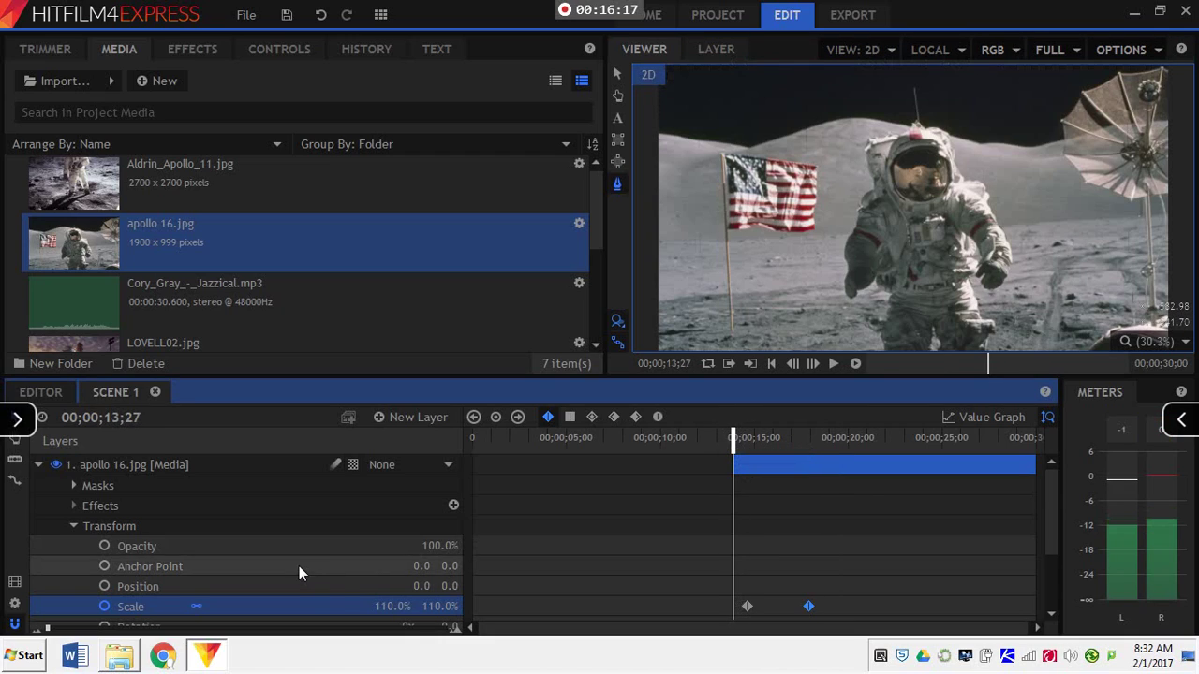
- Keyframe layer 2's Scale from 110% at 14;21 down to 101% at 18;00
scroll(299, 564, "down", 1)
left_click(38, 587)
scroll(291, 540, "down", 1)
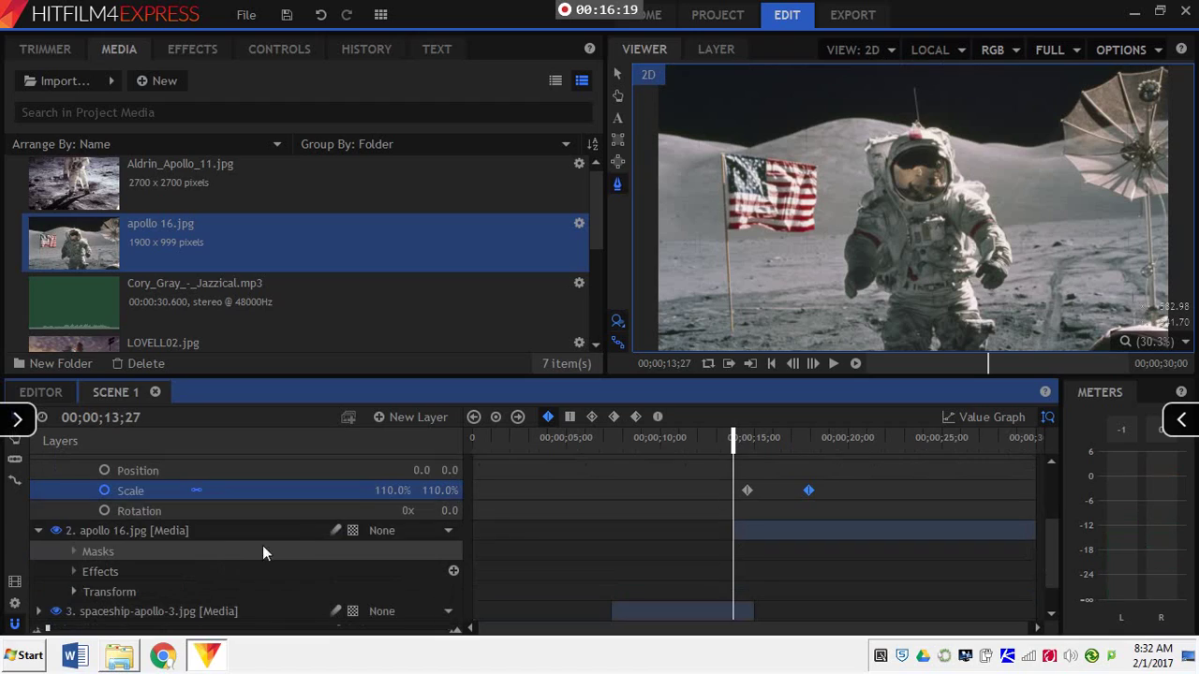
left_click(737, 439)
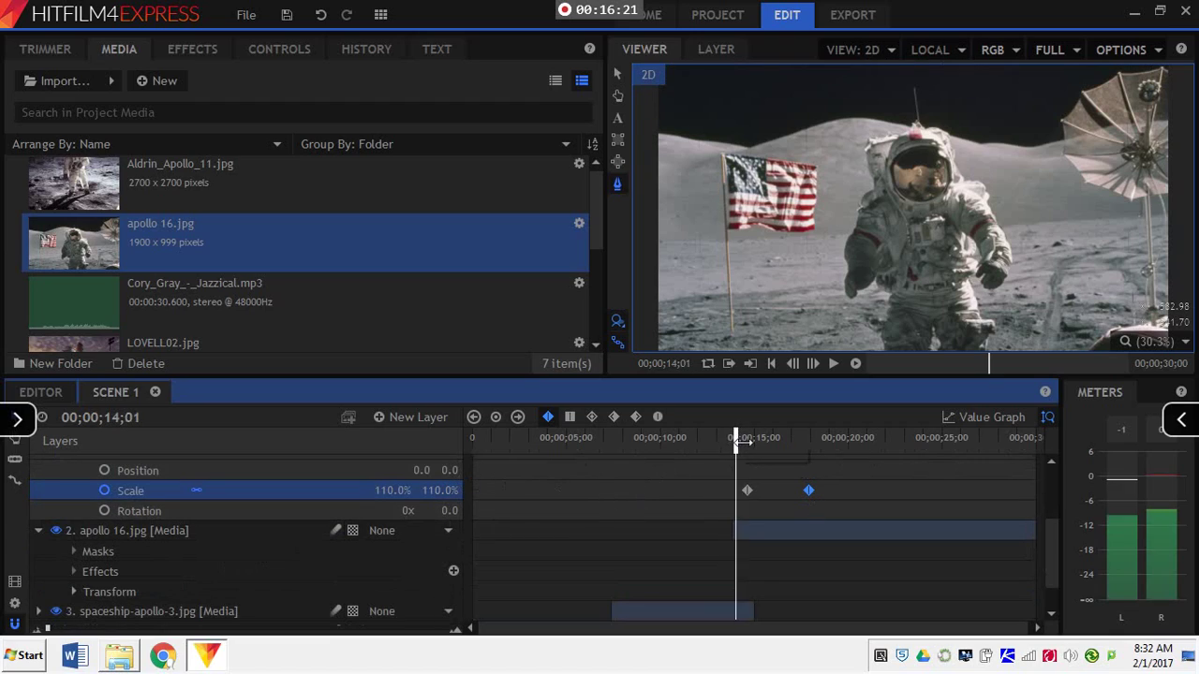
left_click_drag(739, 441, 748, 445)
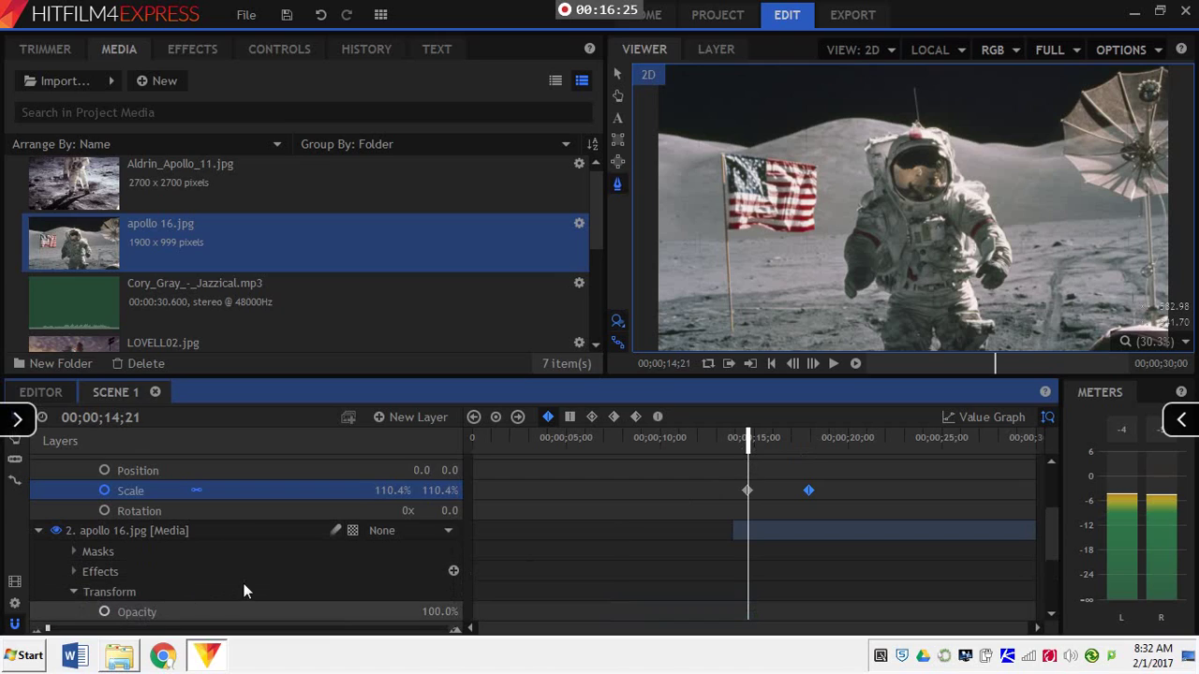
scroll(243, 584, "down", 3)
left_click(101, 612)
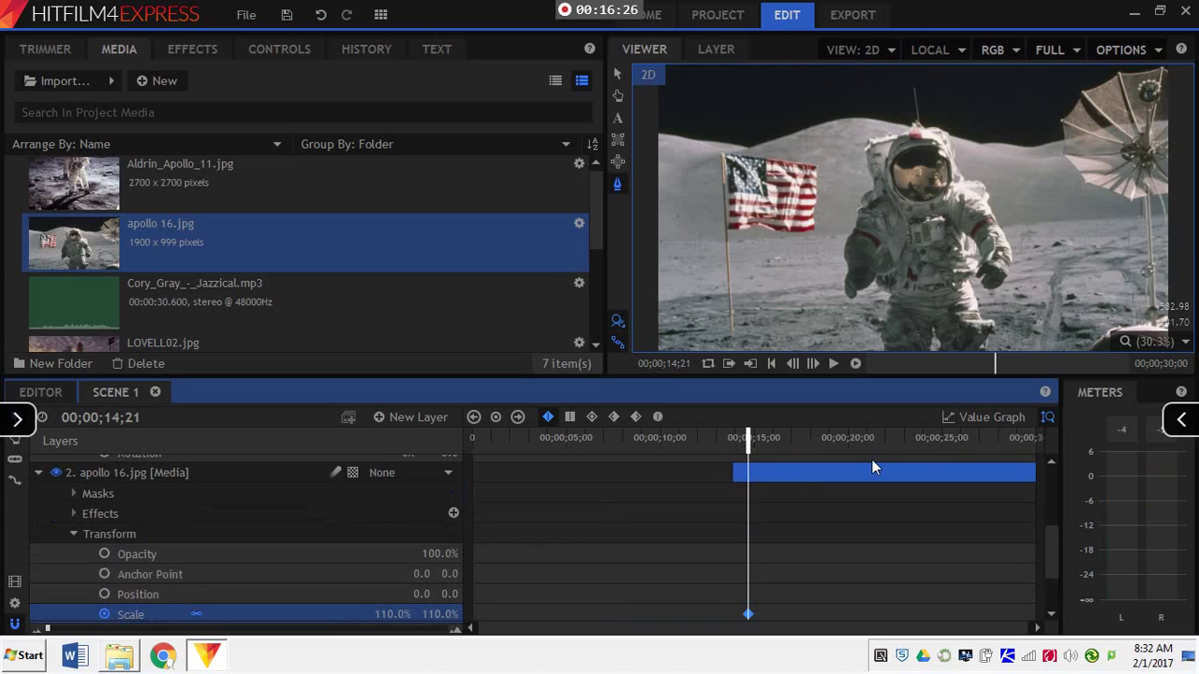
scroll(810, 448, "up", 2)
left_click(809, 439)
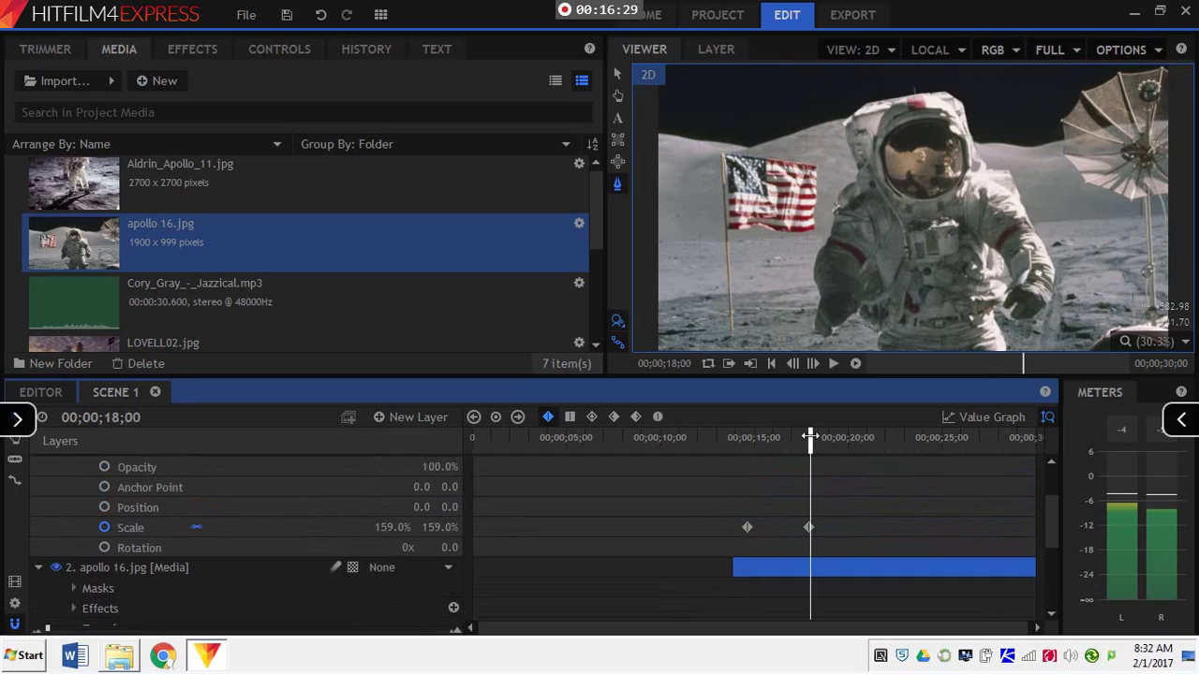
scroll(414, 516, "down", 4)
left_click_drag(393, 539, 373, 539)
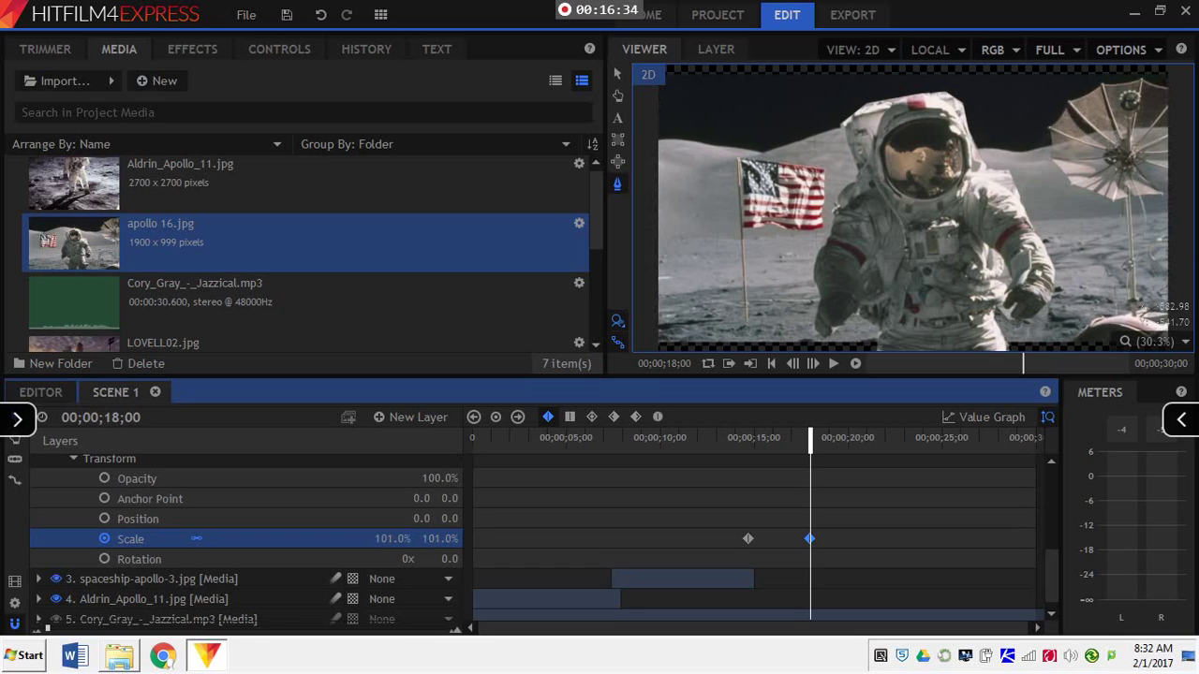
- Preview both scale animations from 14;03 and collapse the astronaut's Transform group
left_click(737, 437)
left_click(833, 363)
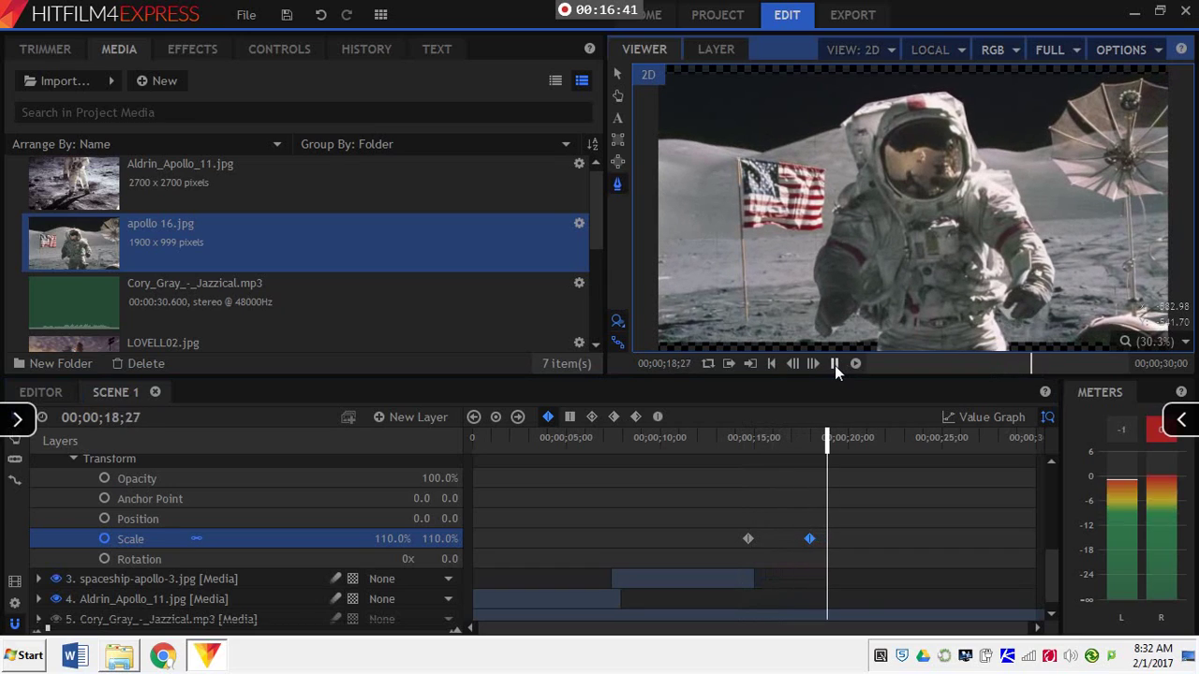
left_click(835, 364)
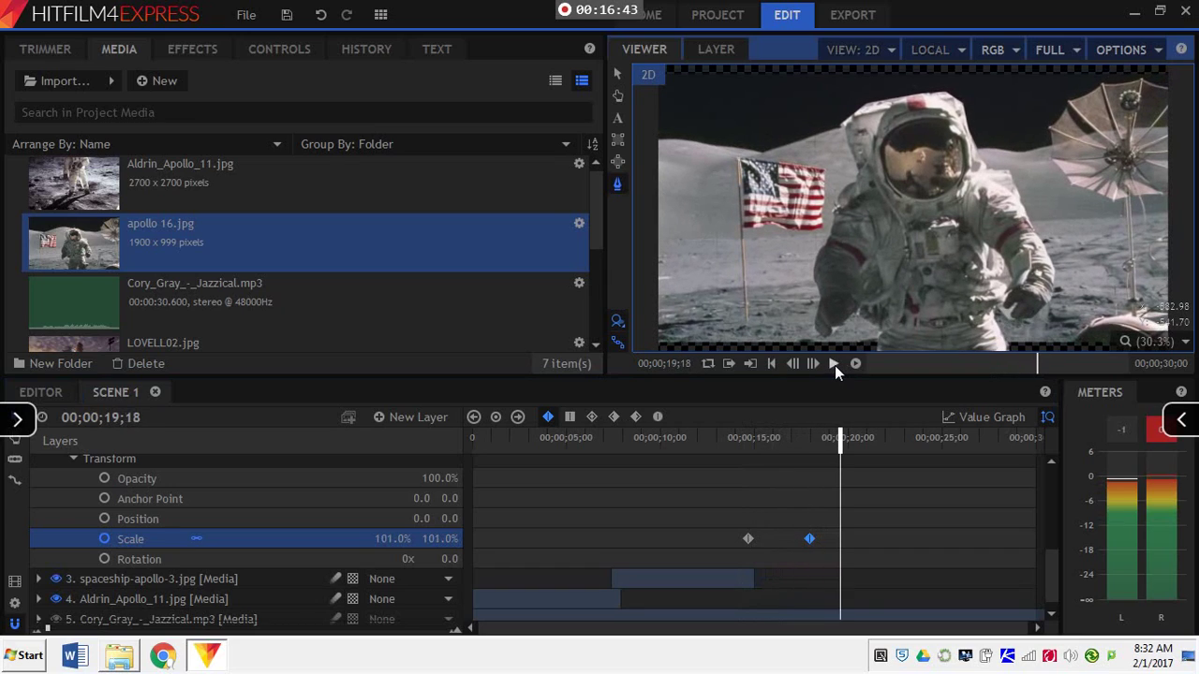
scroll(146, 571, "up", 3)
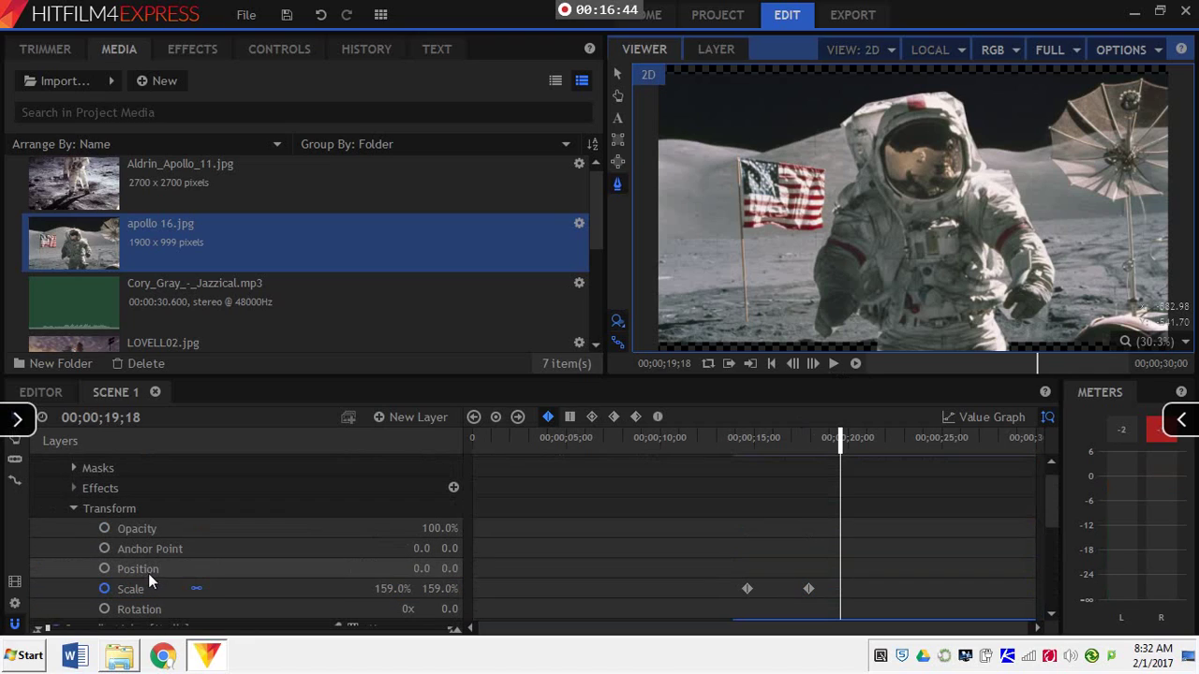
left_click(73, 526)
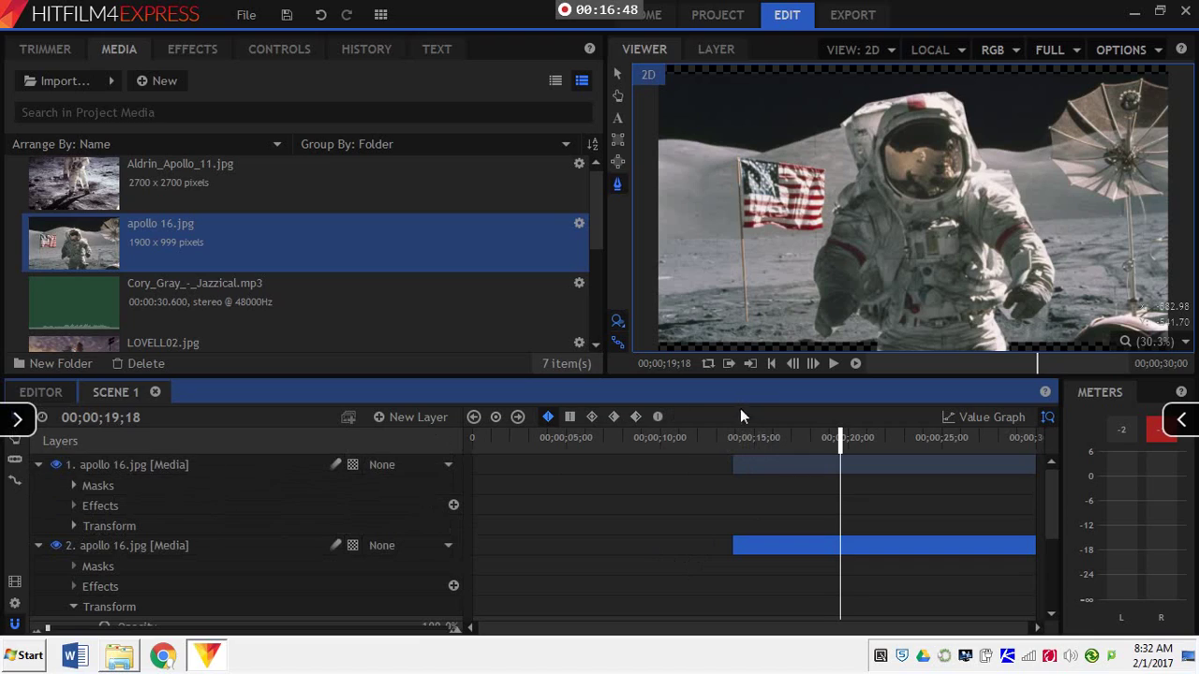
- Set an Opacity keyframe on layer 1 at 14;00 and move to 14;19
left_click(79, 525)
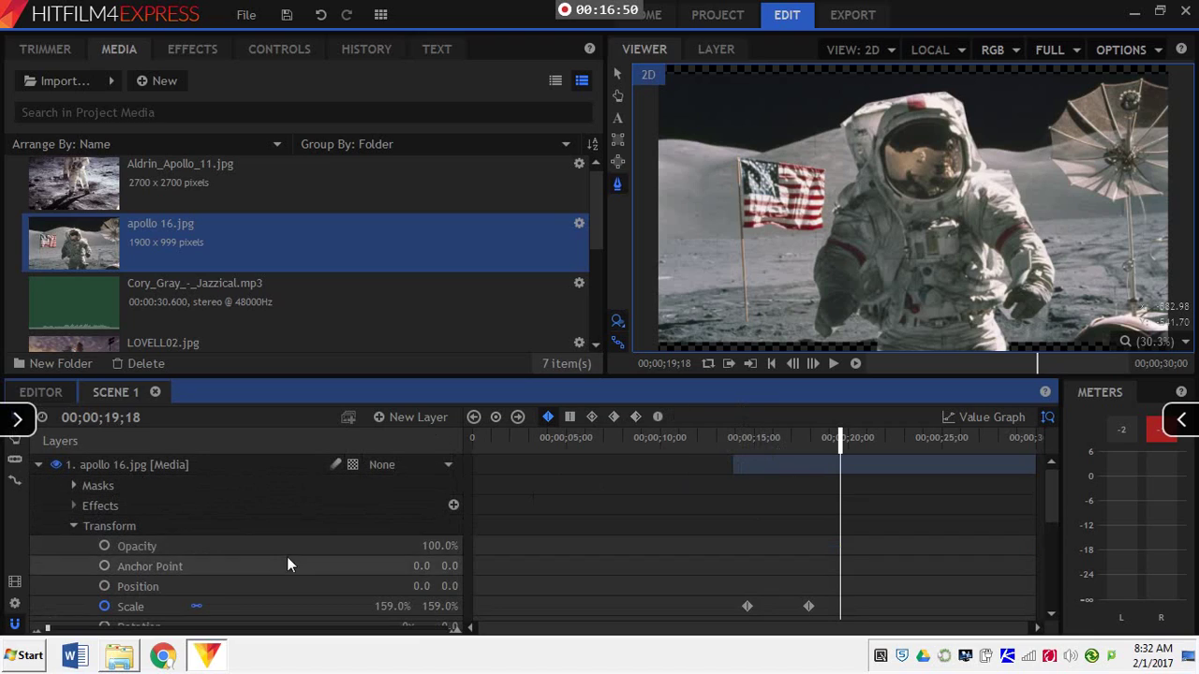
left_click(394, 546)
left_click(735, 436)
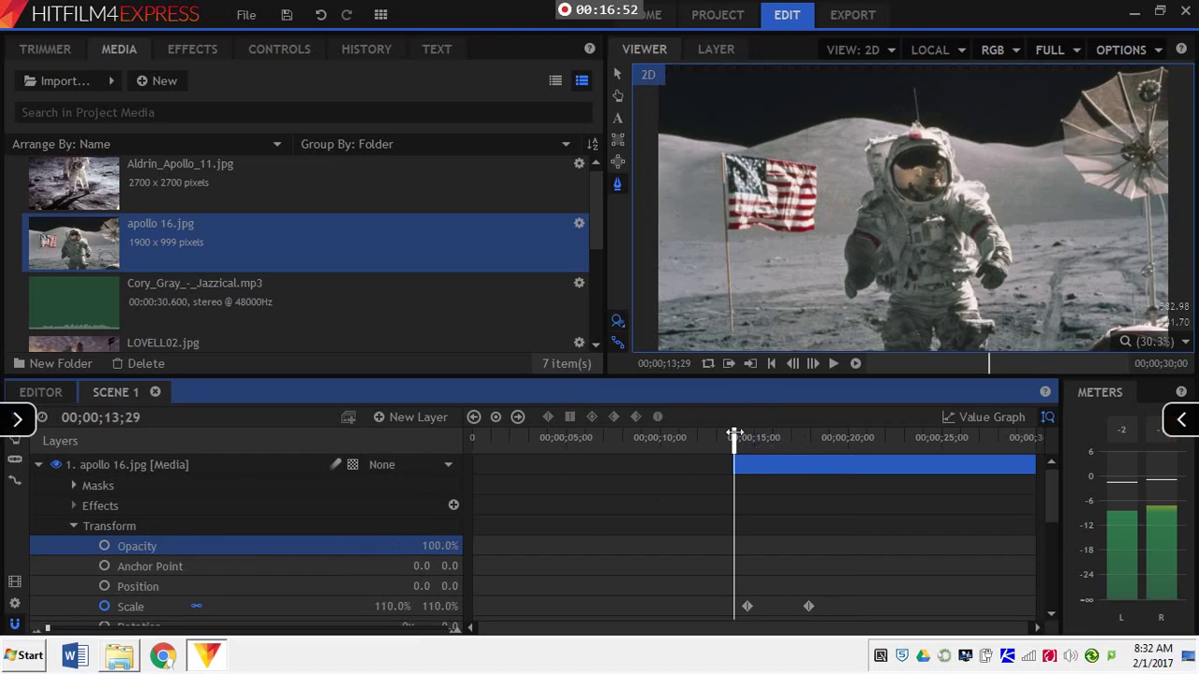
left_click_drag(735, 436, 736, 435)
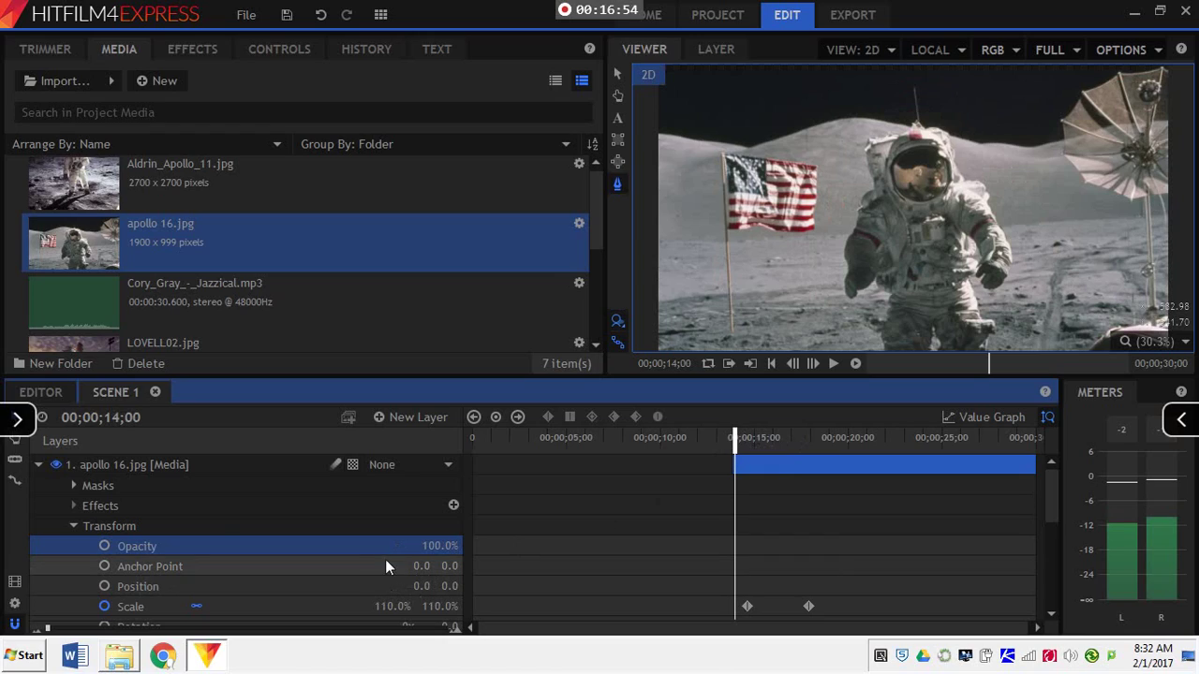
left_click_drag(440, 546, 426, 546)
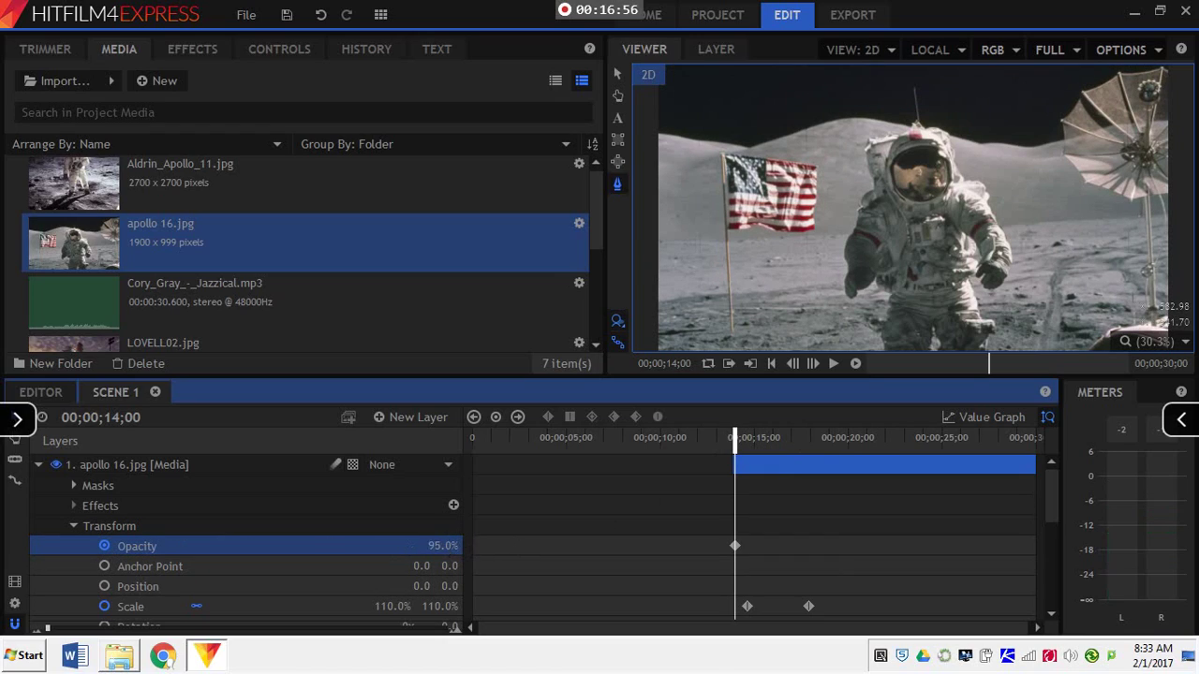
left_click(747, 436)
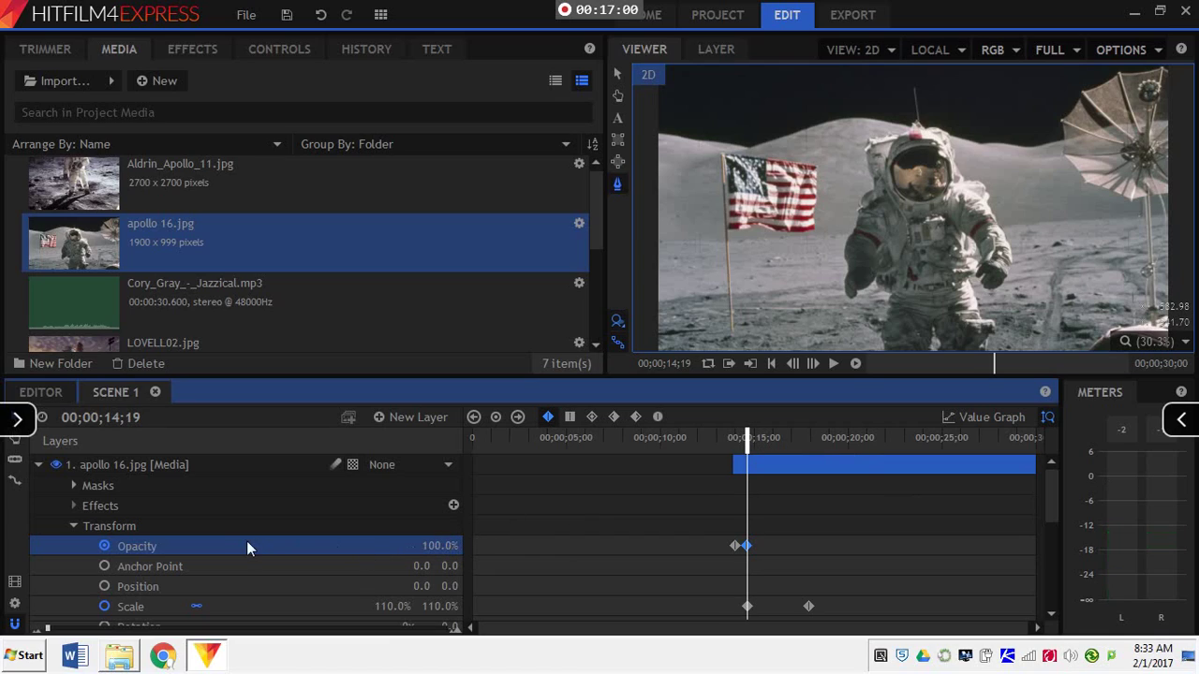
- Copy layer 1's Opacity keyframe and paste it onto layer 2's Opacity
right_click(269, 552)
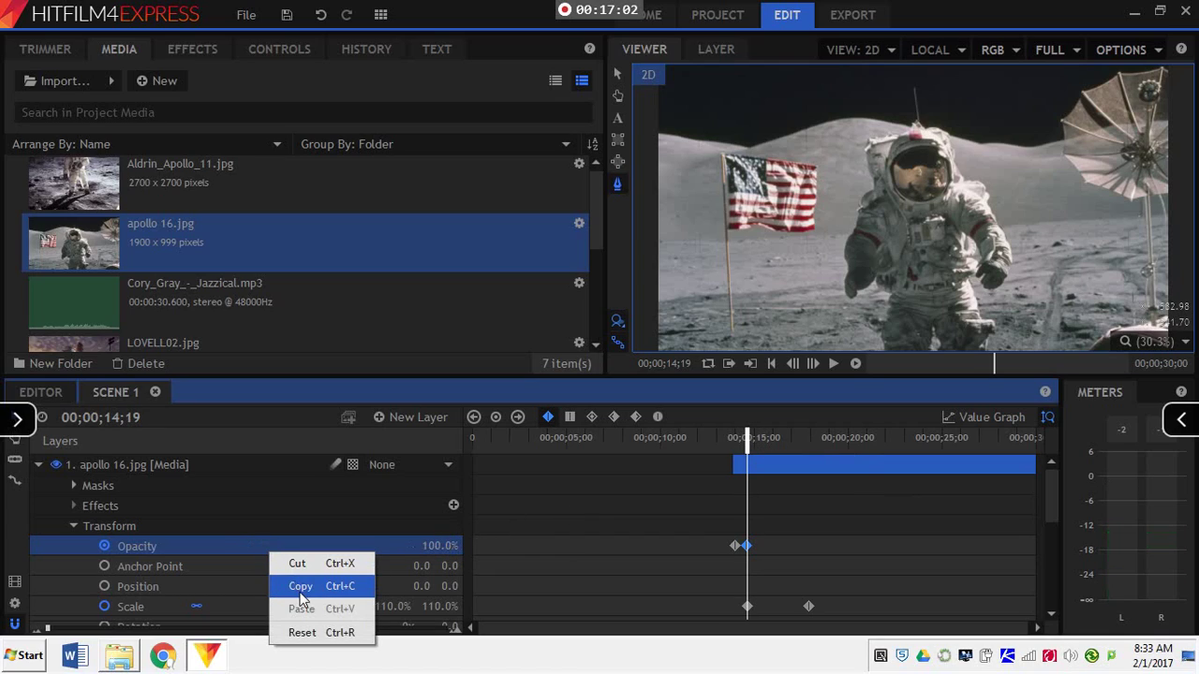
left_click(298, 588)
scroll(323, 569, "down", 2)
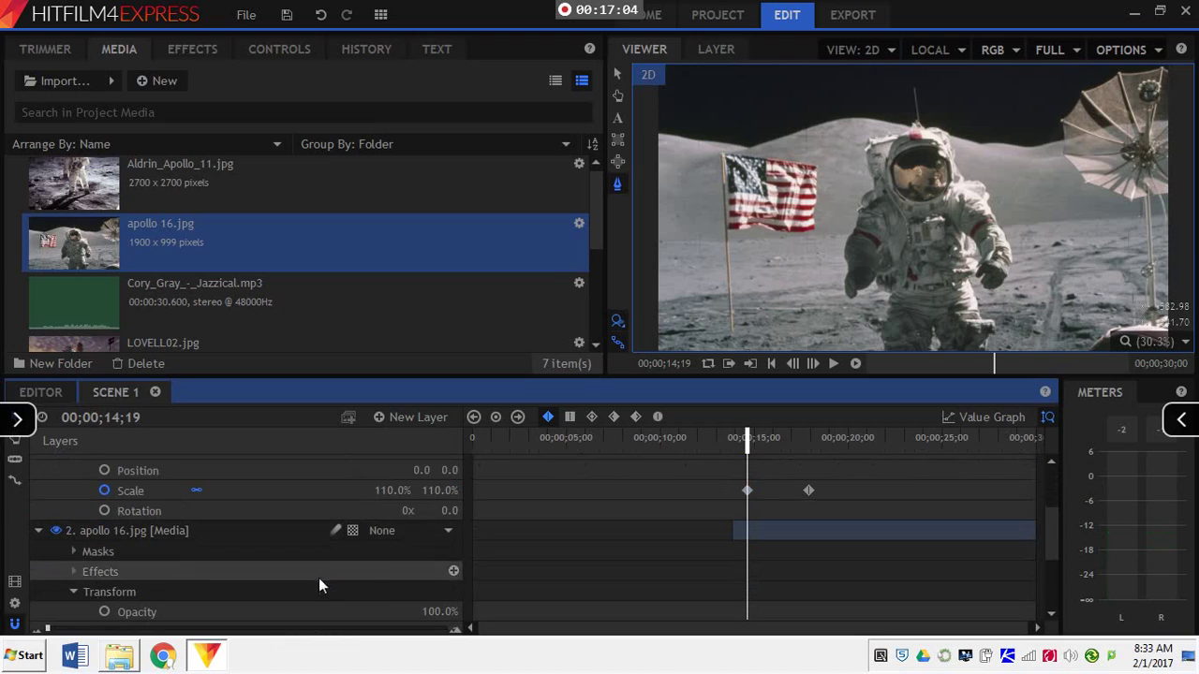
left_click(173, 610)
right_click(195, 608)
left_click(225, 571)
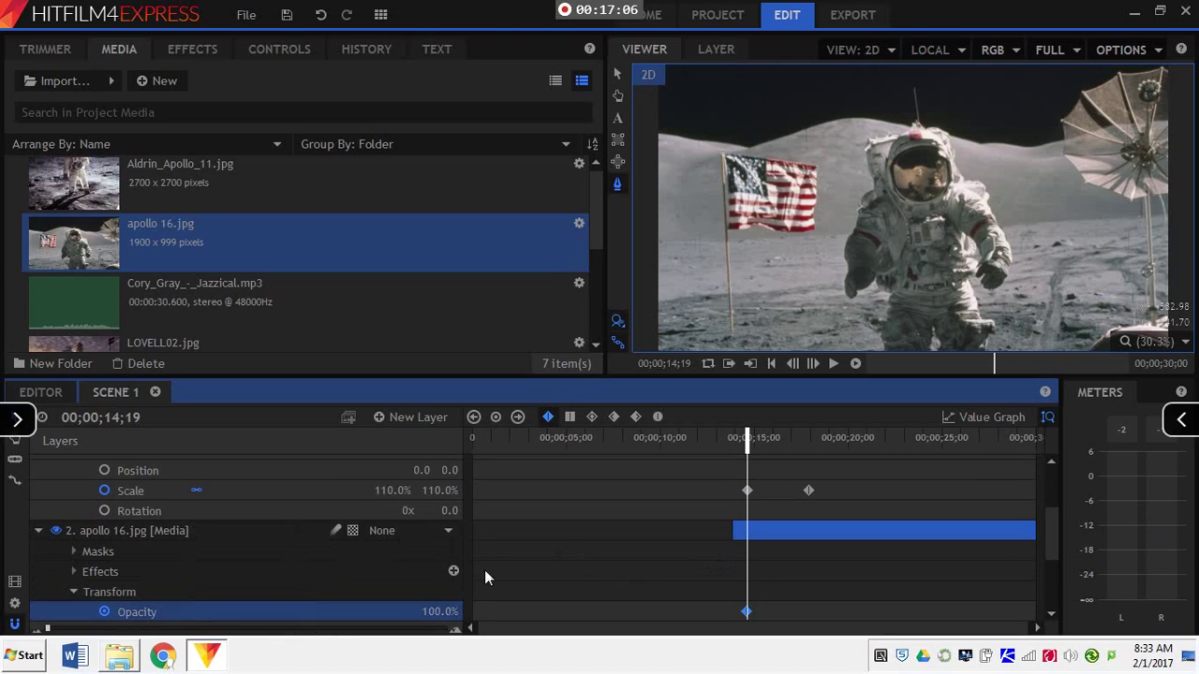
- Play the fade-in from just before 14 seconds, stopping at 19;16
scroll(324, 568, "down", 2)
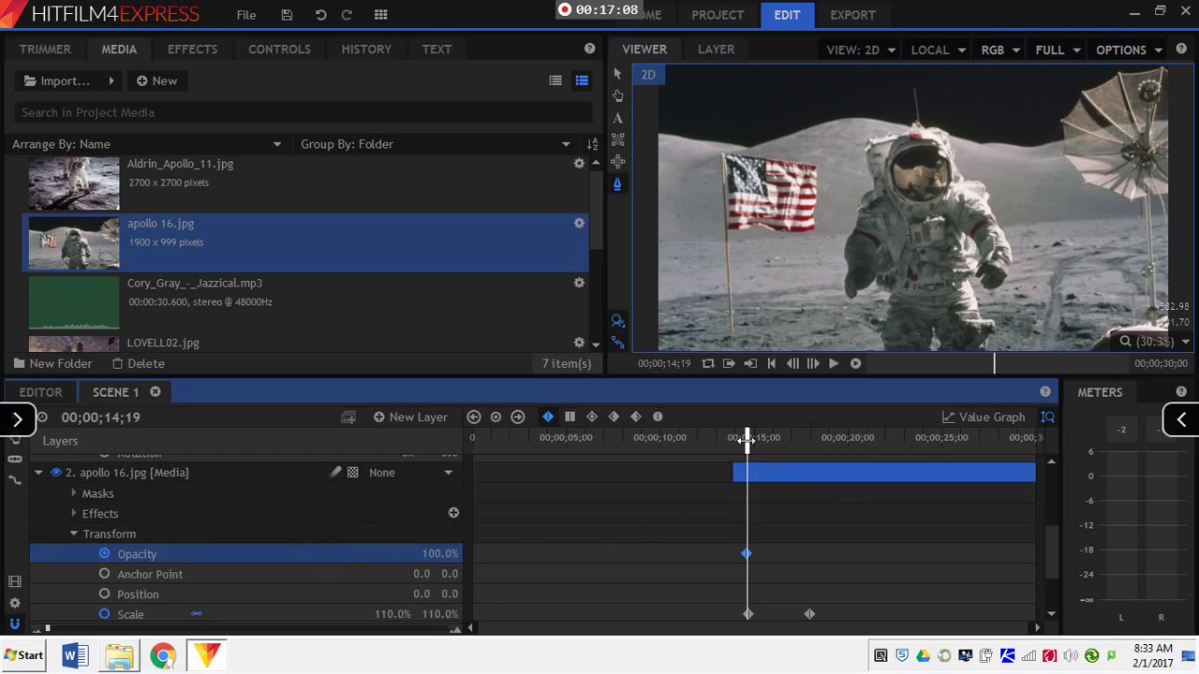
left_click_drag(747, 438, 731, 443)
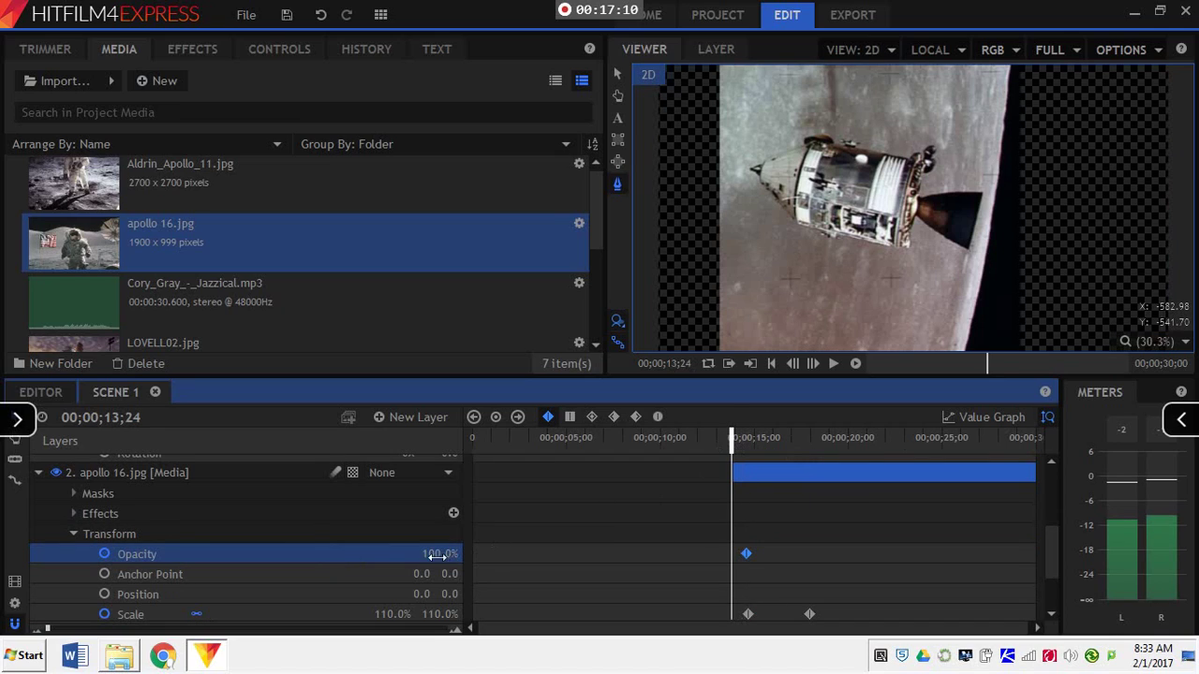
left_click(829, 363)
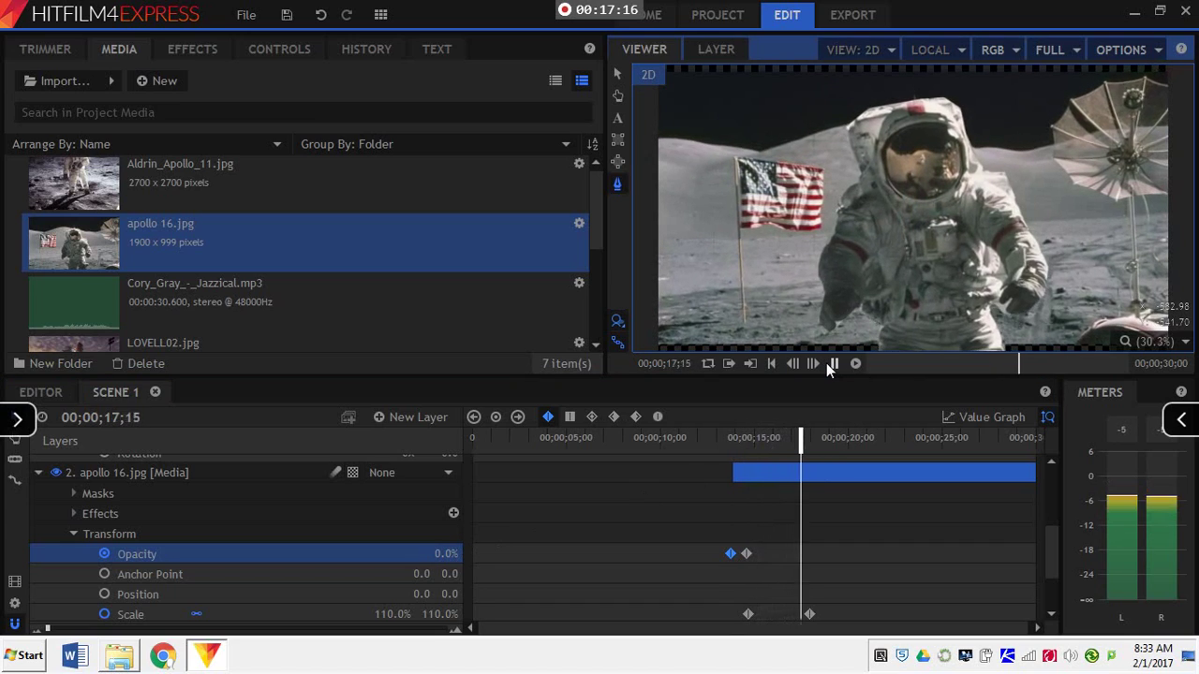
left_click(832, 363)
- Slice the second apollo 16.jpg clip at 19;16, delete the tail piece, and select layer 1
right_click(842, 474)
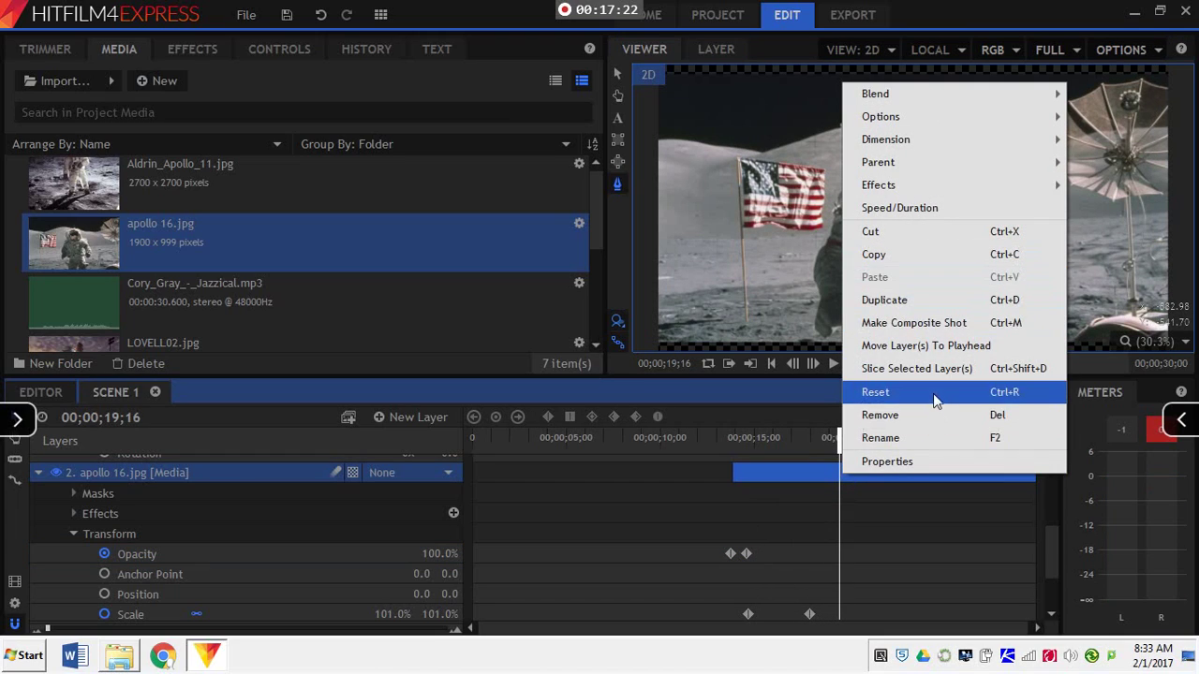
left_click(937, 368)
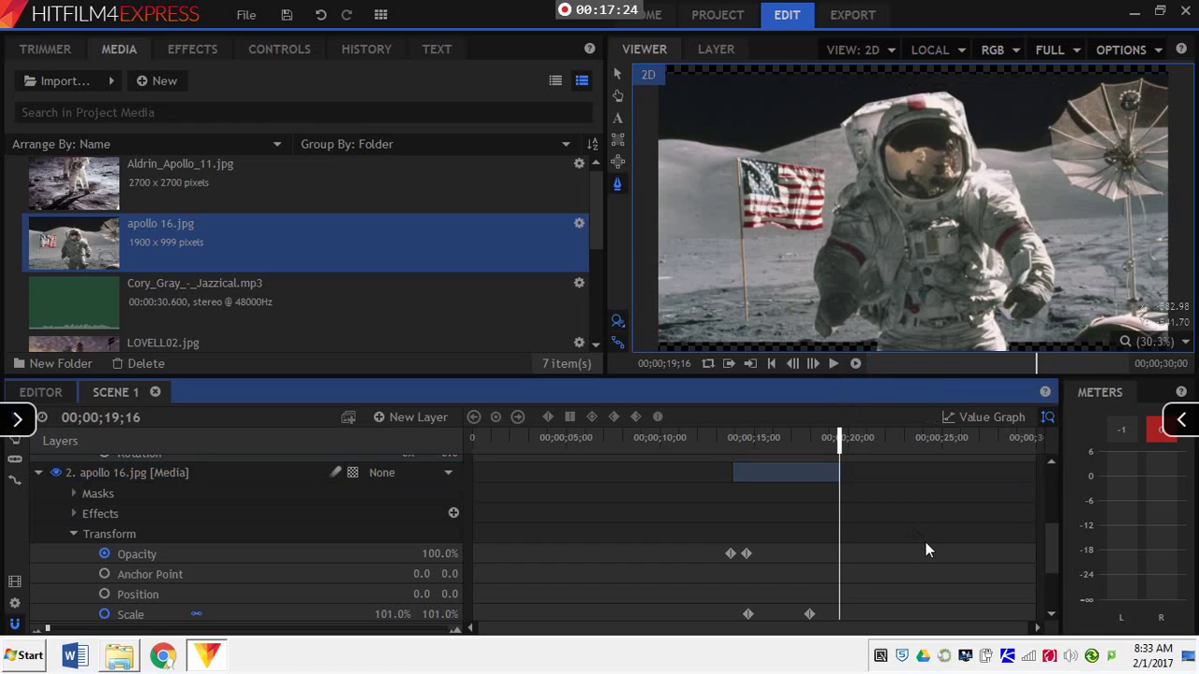
scroll(926, 542, "down", 2)
left_click(917, 560)
key("Delete")
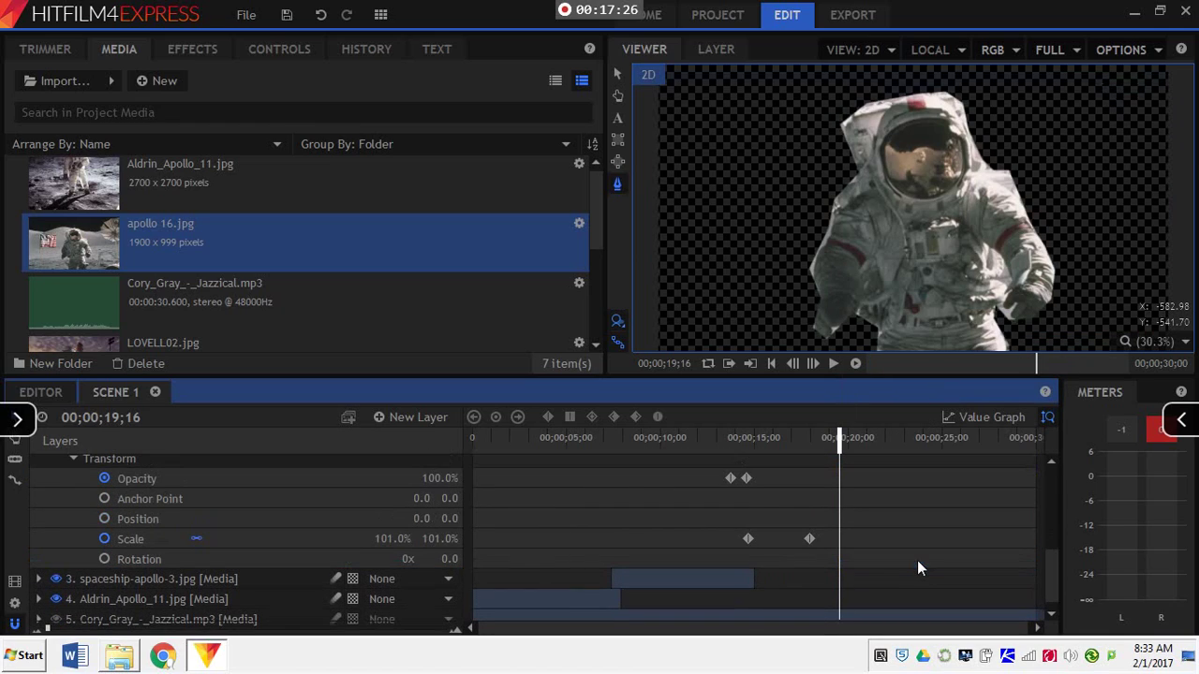
scroll(930, 562, "up", 3)
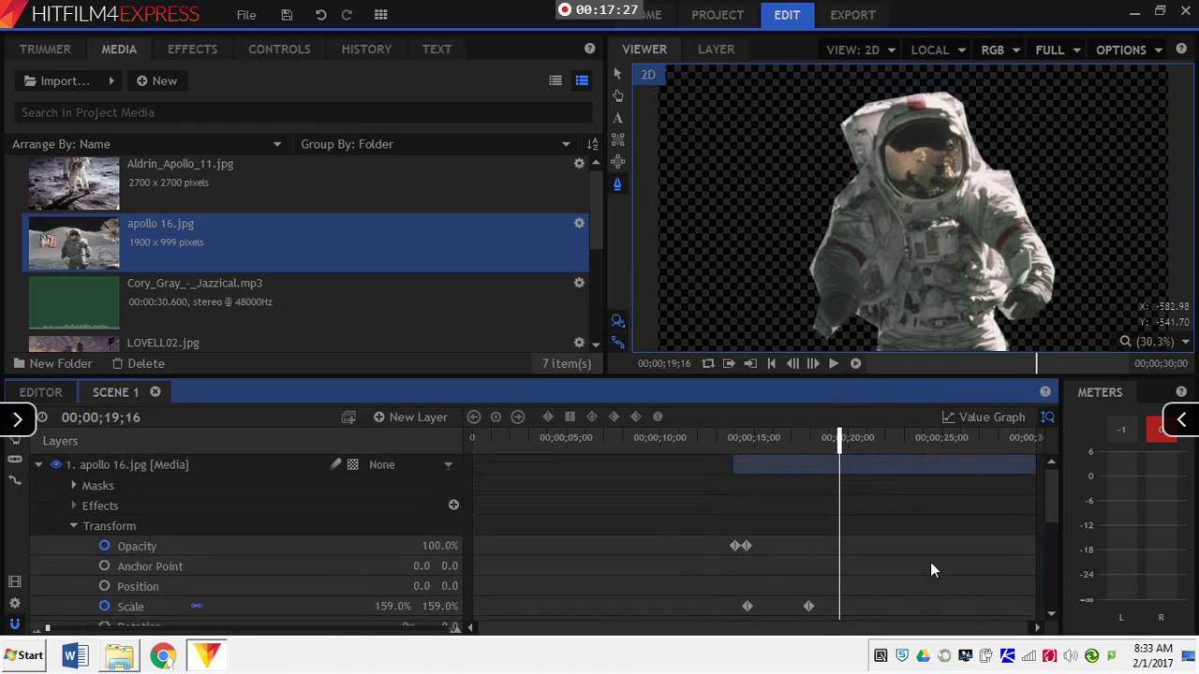
left_click(843, 466)
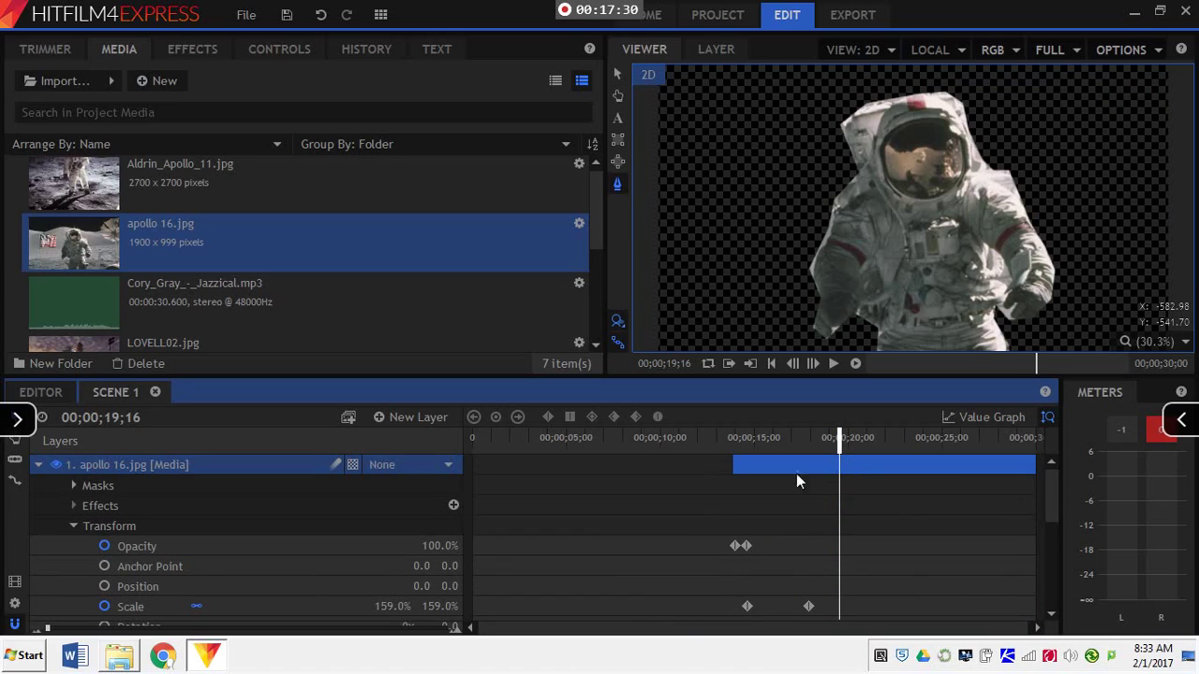
scroll(428, 581, "down", 2)
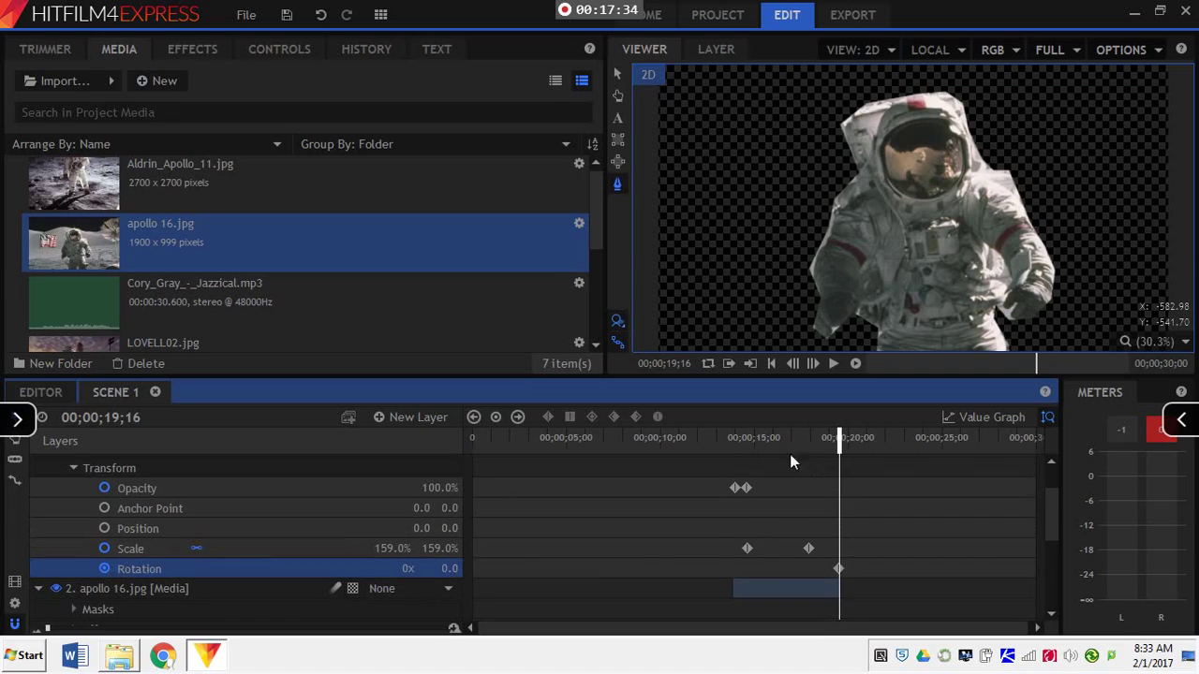
- Preview playback from about 21 seconds, then return the playhead to about 19;12
scroll(864, 487, "up", 2)
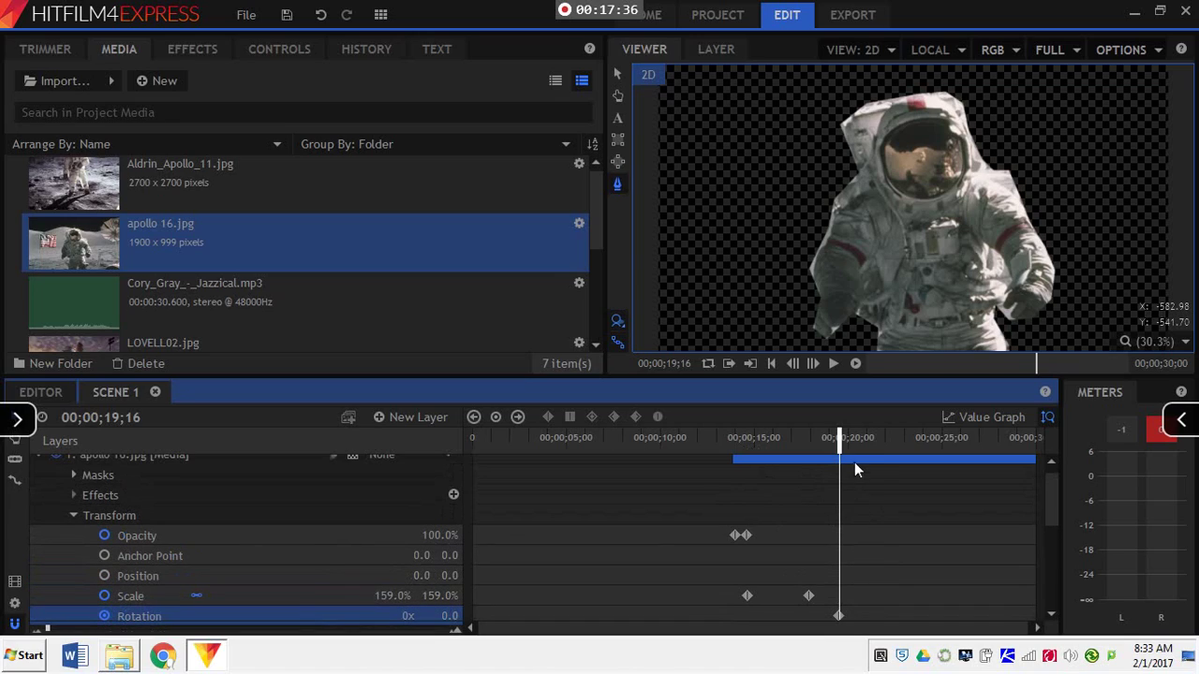
left_click(884, 436)
key("space")
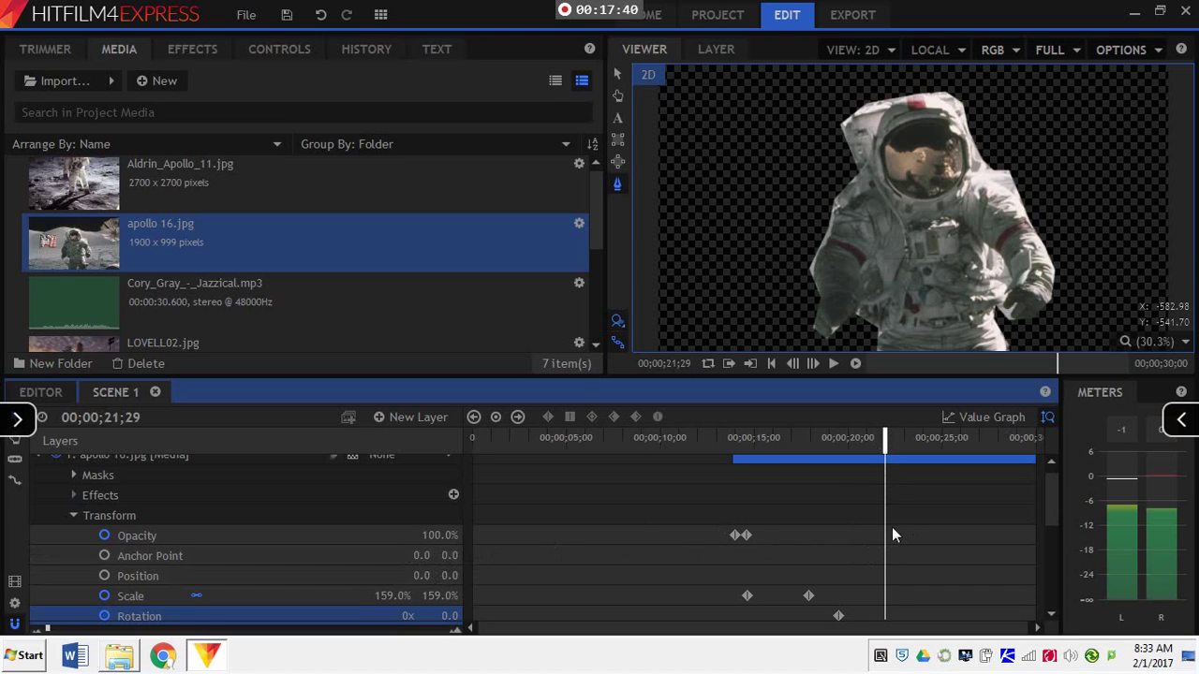
left_click_drag(849, 436, 841, 438)
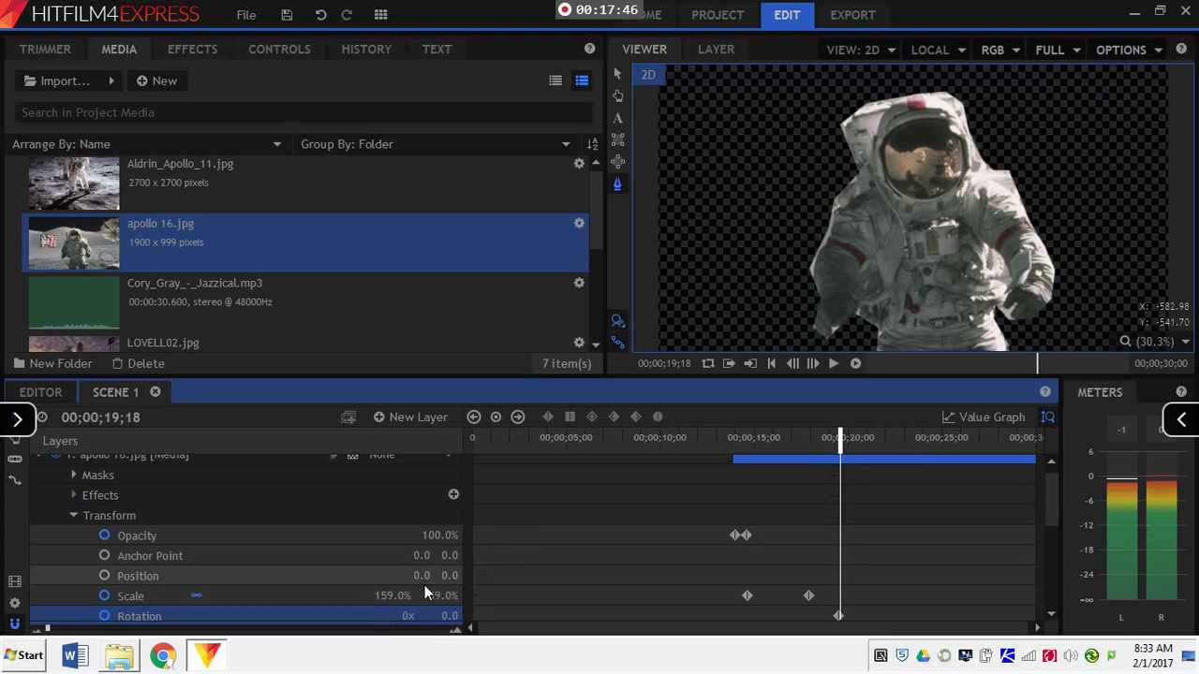
- Keyframe the astronaut's position, moving it to 560, 692 at 23;01 so it leaves frame
left_click(105, 576)
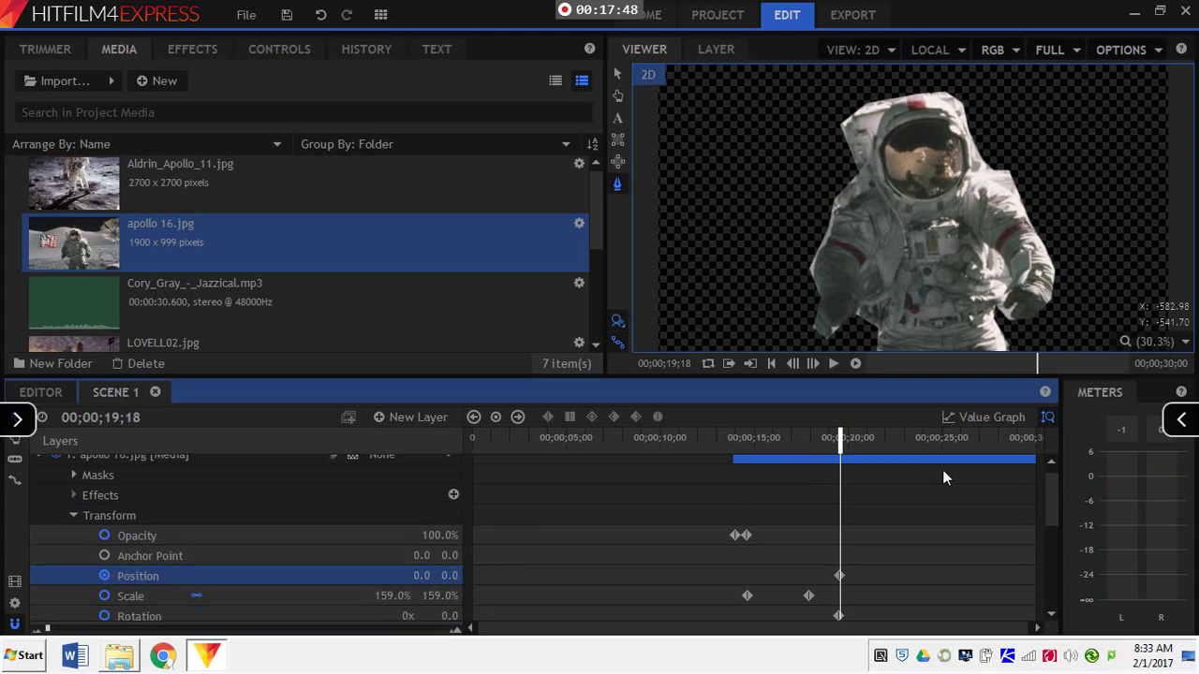
left_click(904, 435)
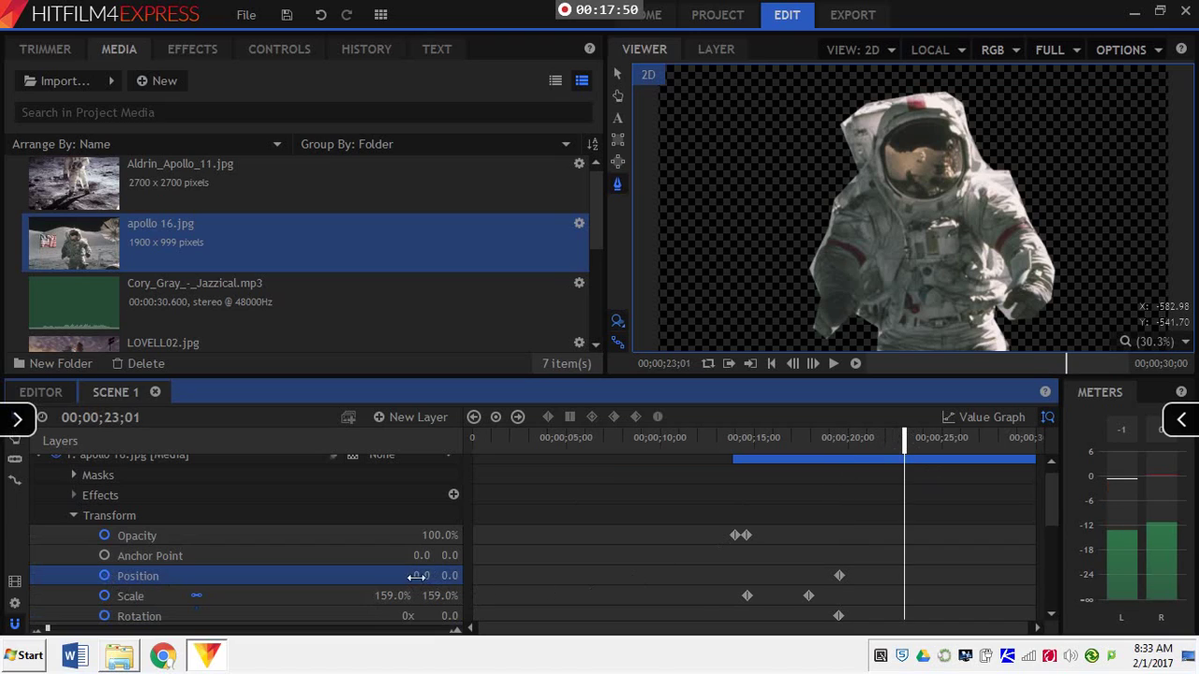
left_click_drag(415, 576, 558, 576)
left_click_drag(450, 576, 637, 576)
left_click_drag(403, 576, 379, 616)
left_click_drag(447, 573, 524, 574)
left_click(827, 446)
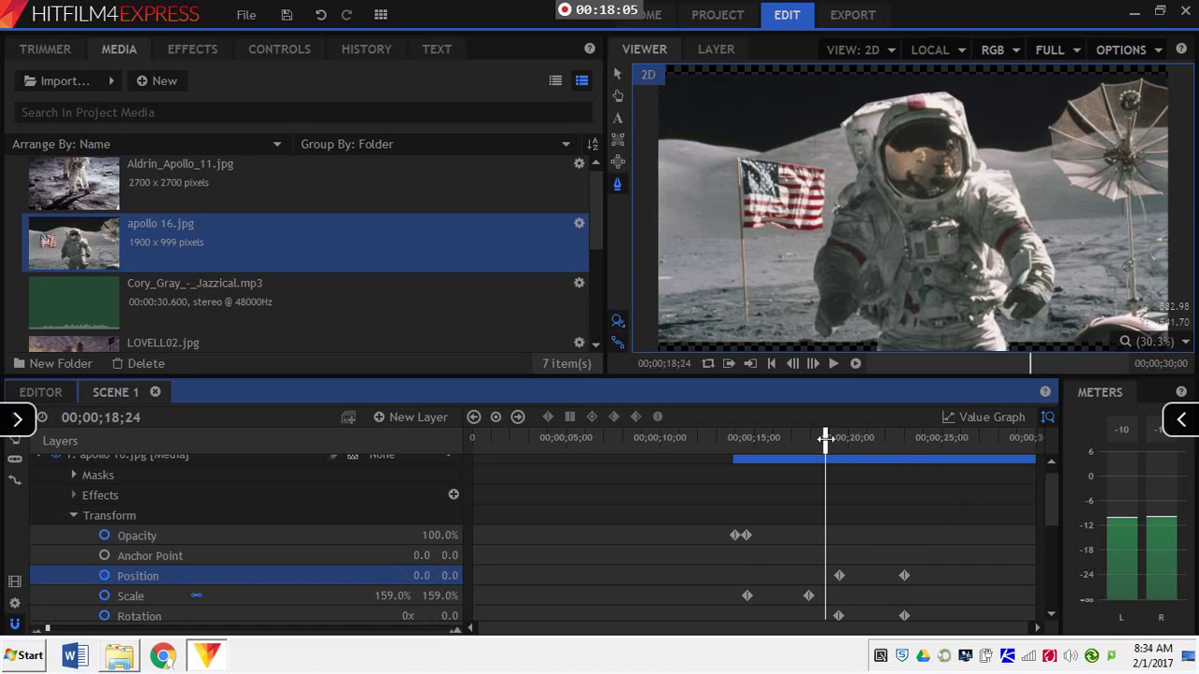
left_click(834, 366)
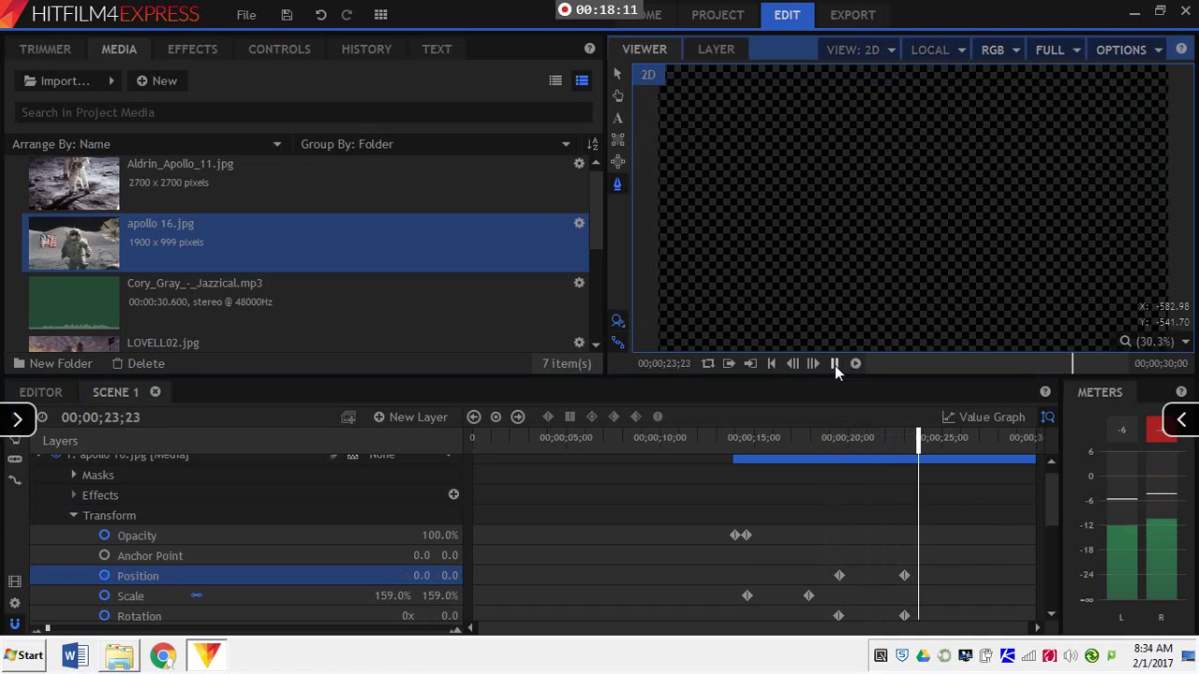
left_click(835, 363)
left_click(655, 439)
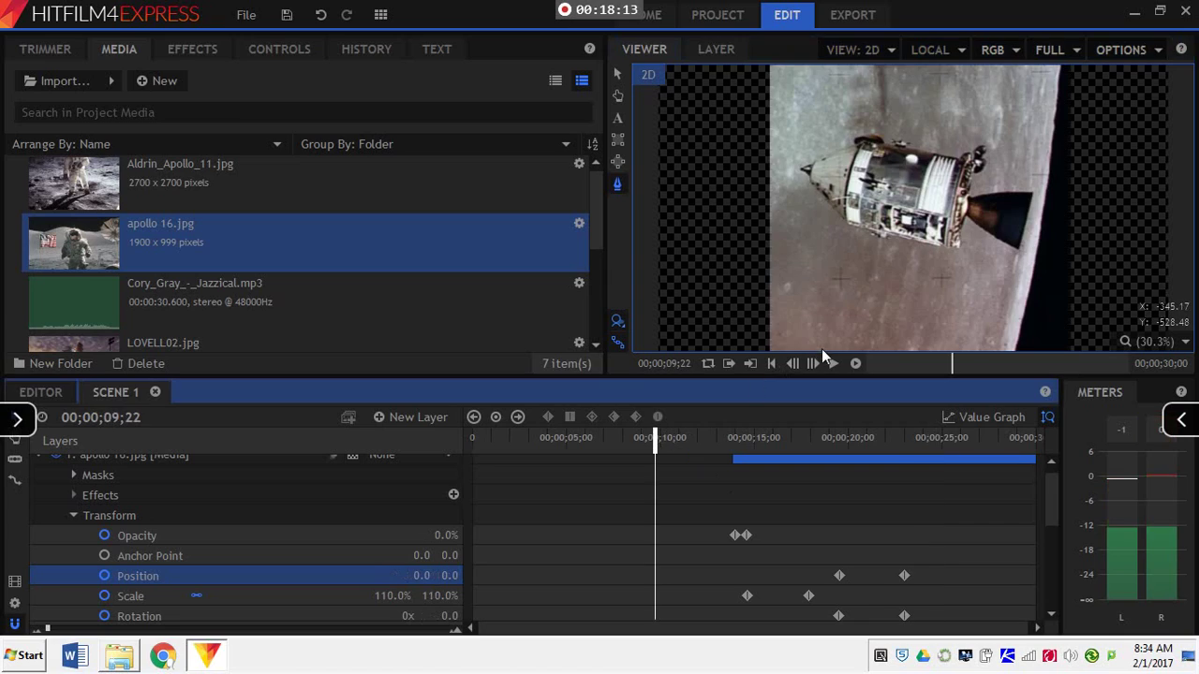
left_click(835, 364)
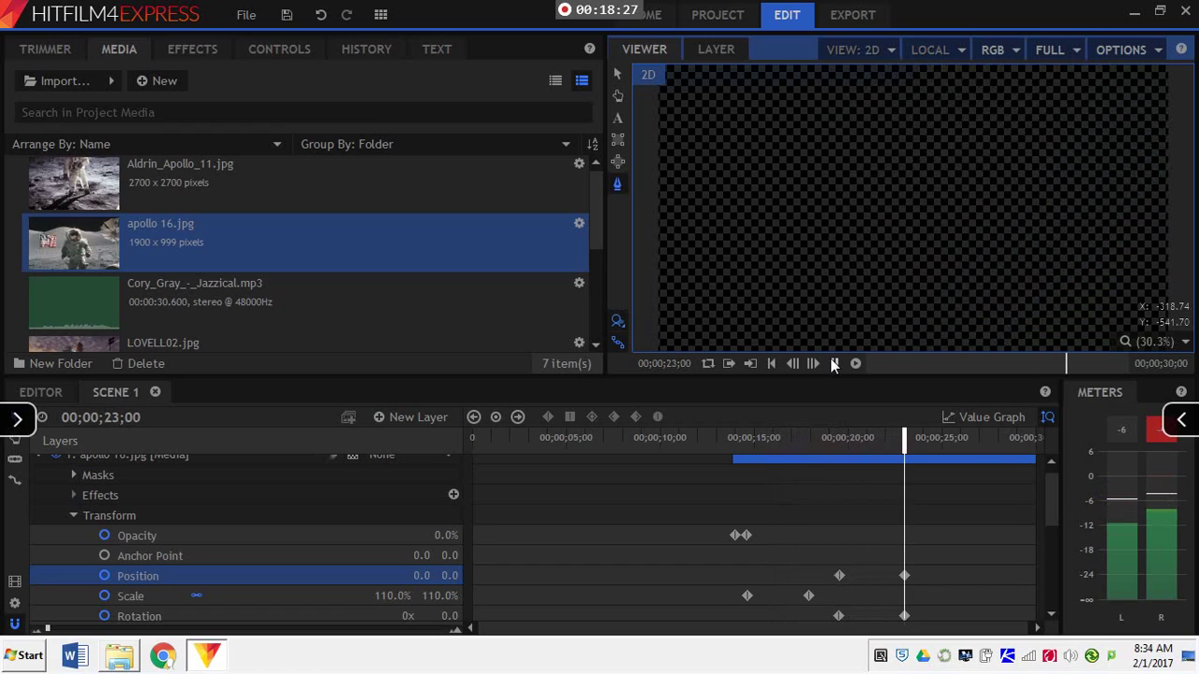
left_click(832, 363)
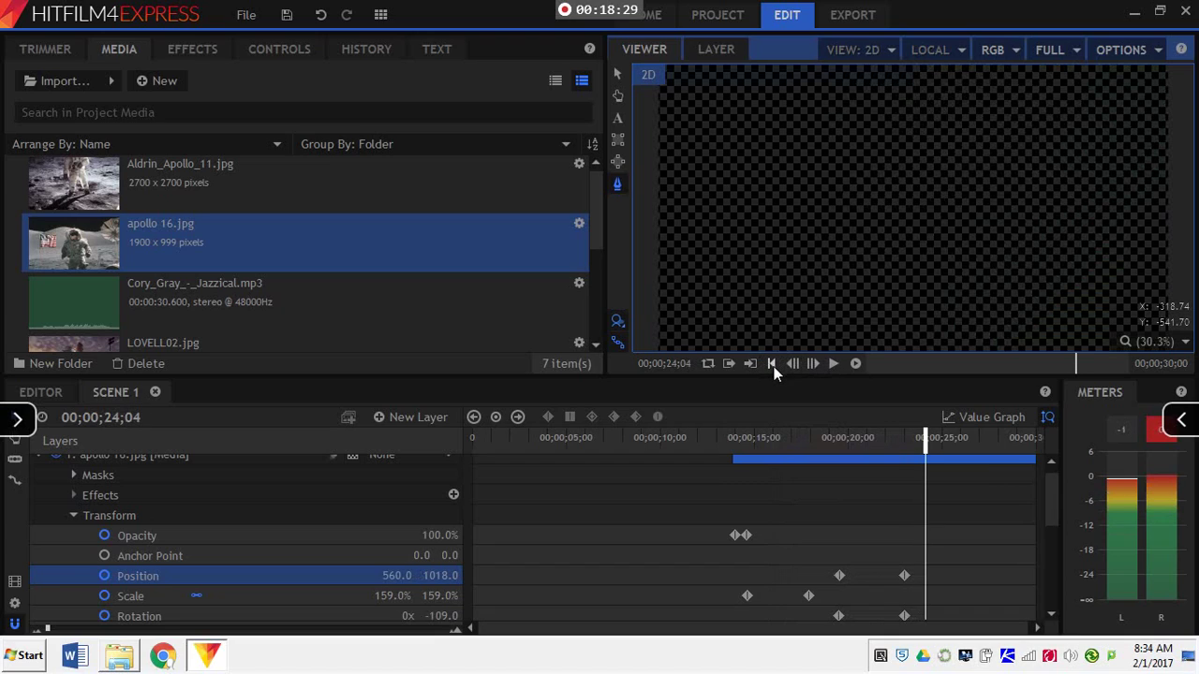
left_click(772, 365)
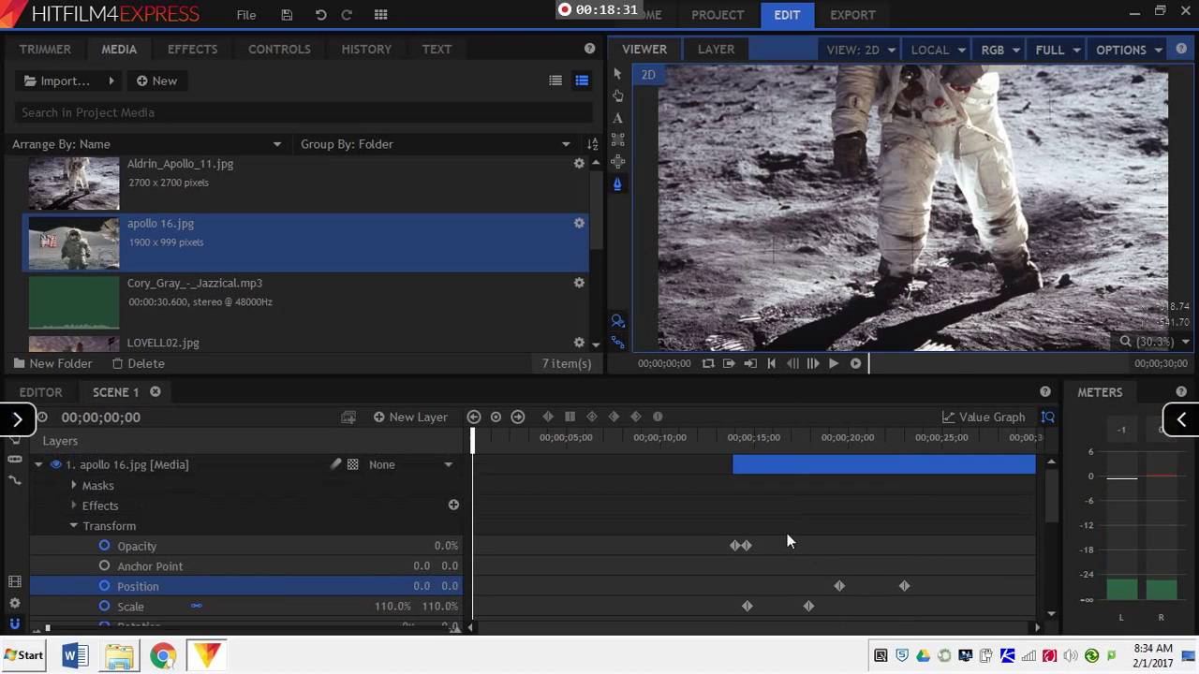
left_click(33, 467)
key("ctrl+d")
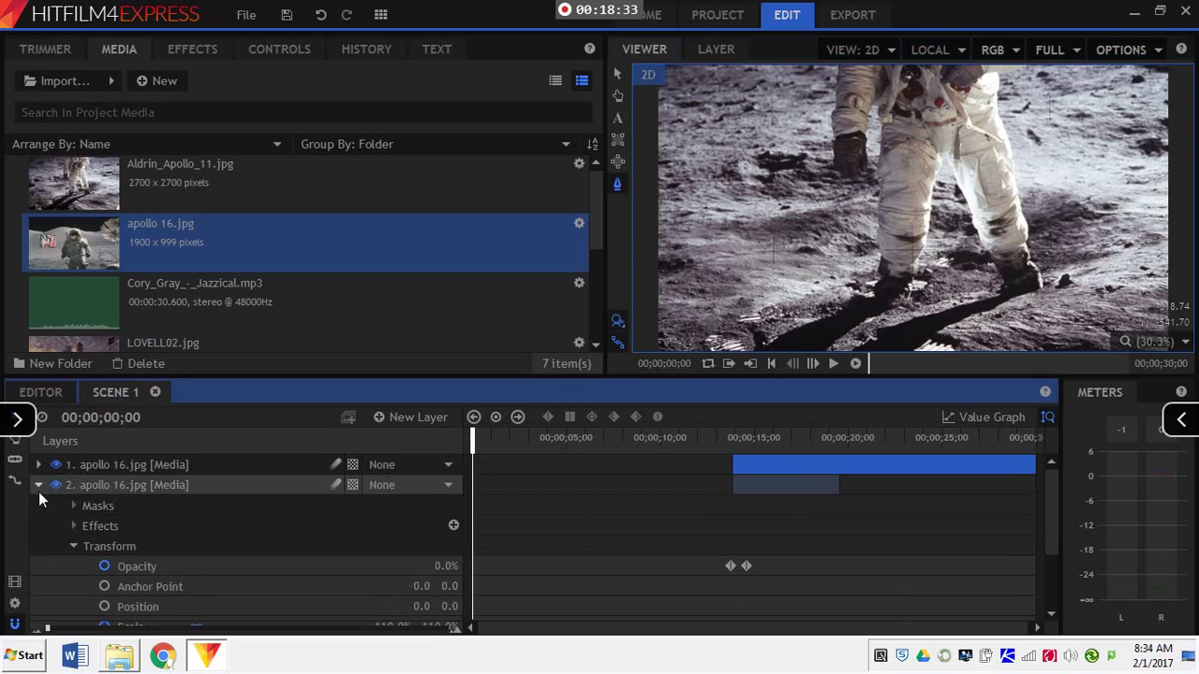
left_click(38, 489)
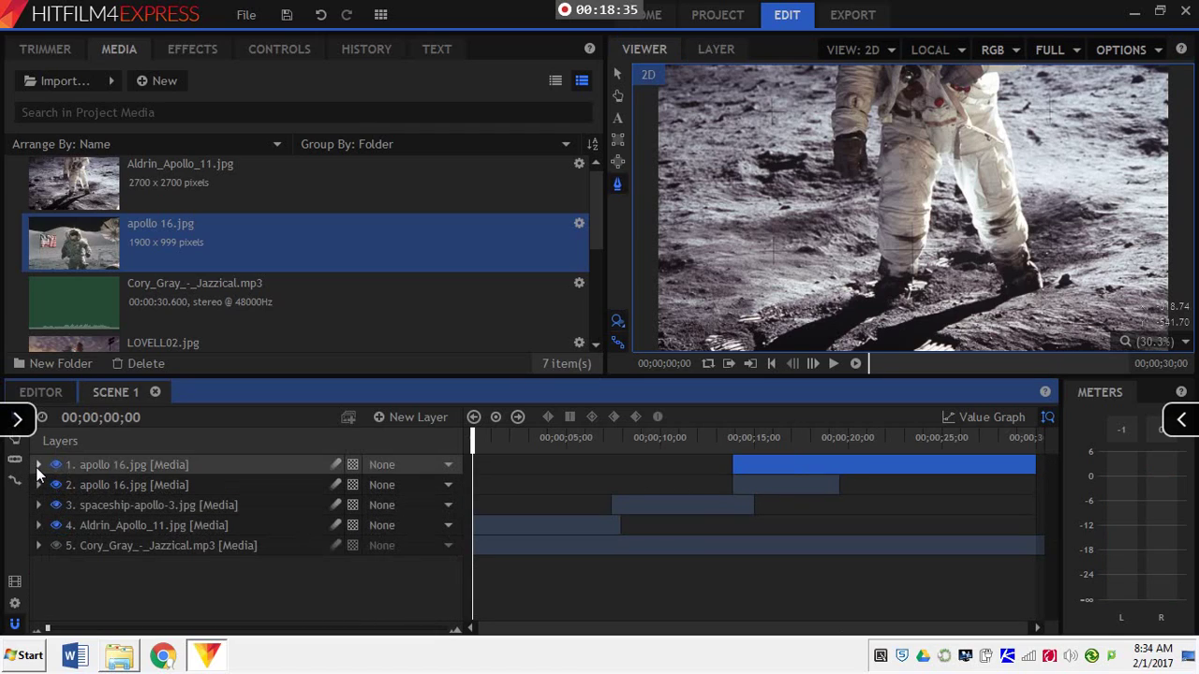
left_click(38, 466)
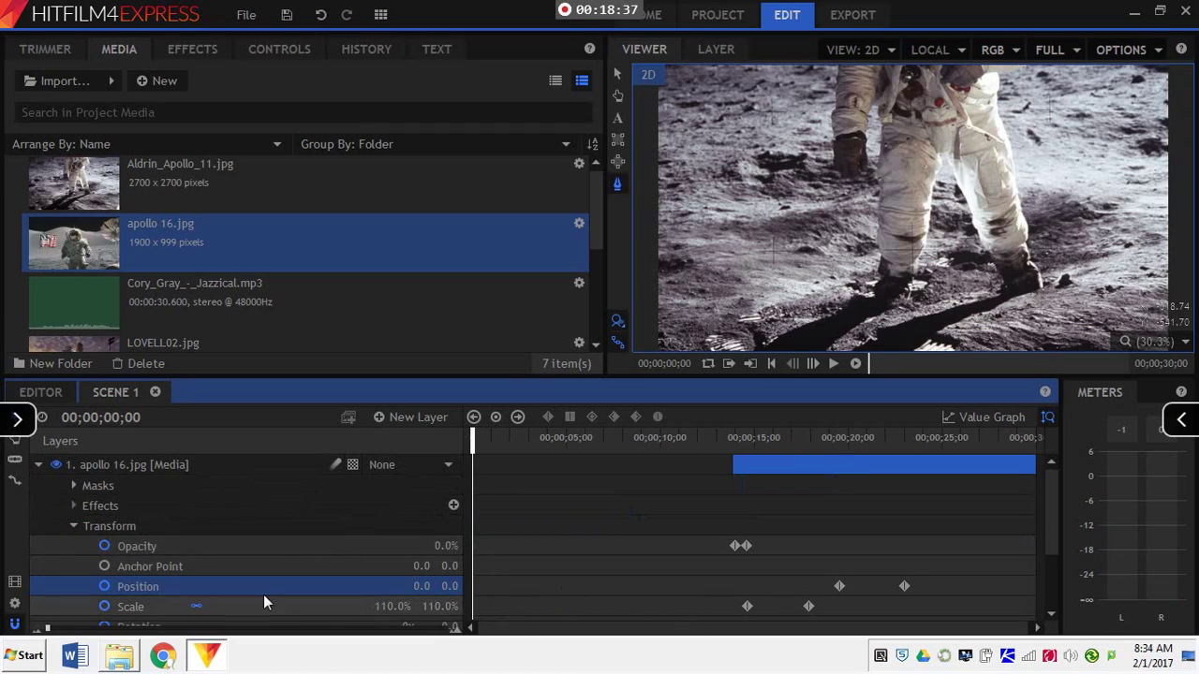
scroll(365, 576, "down", 3)
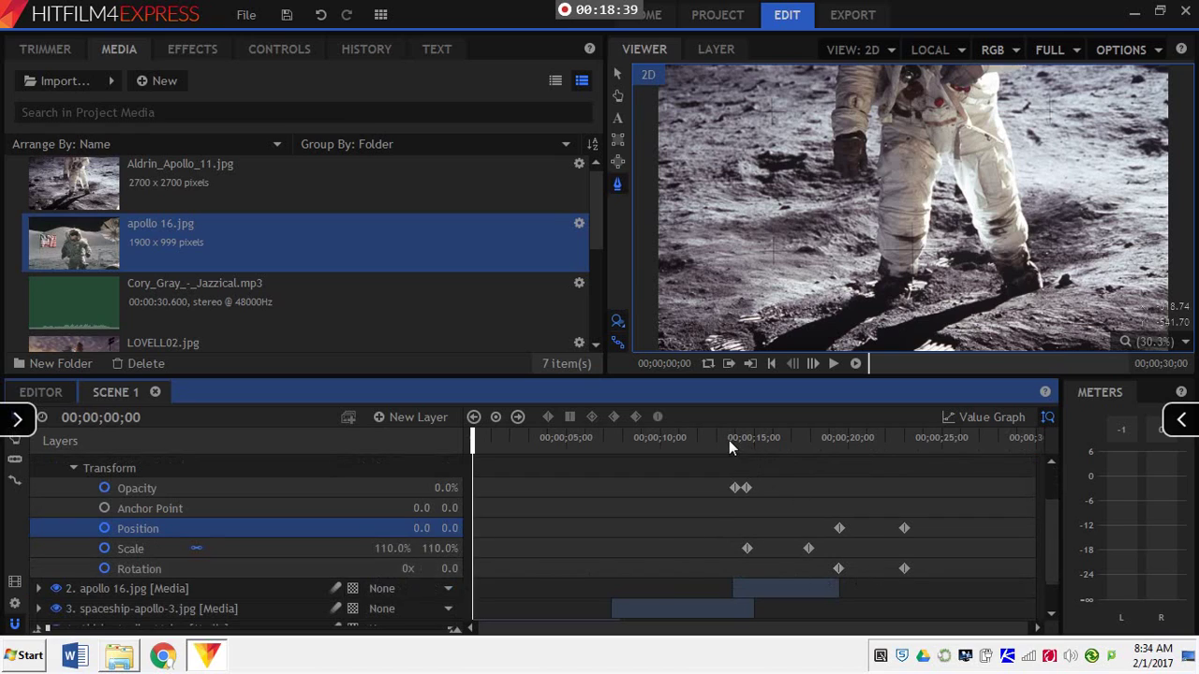
left_click_drag(729, 440, 705, 448)
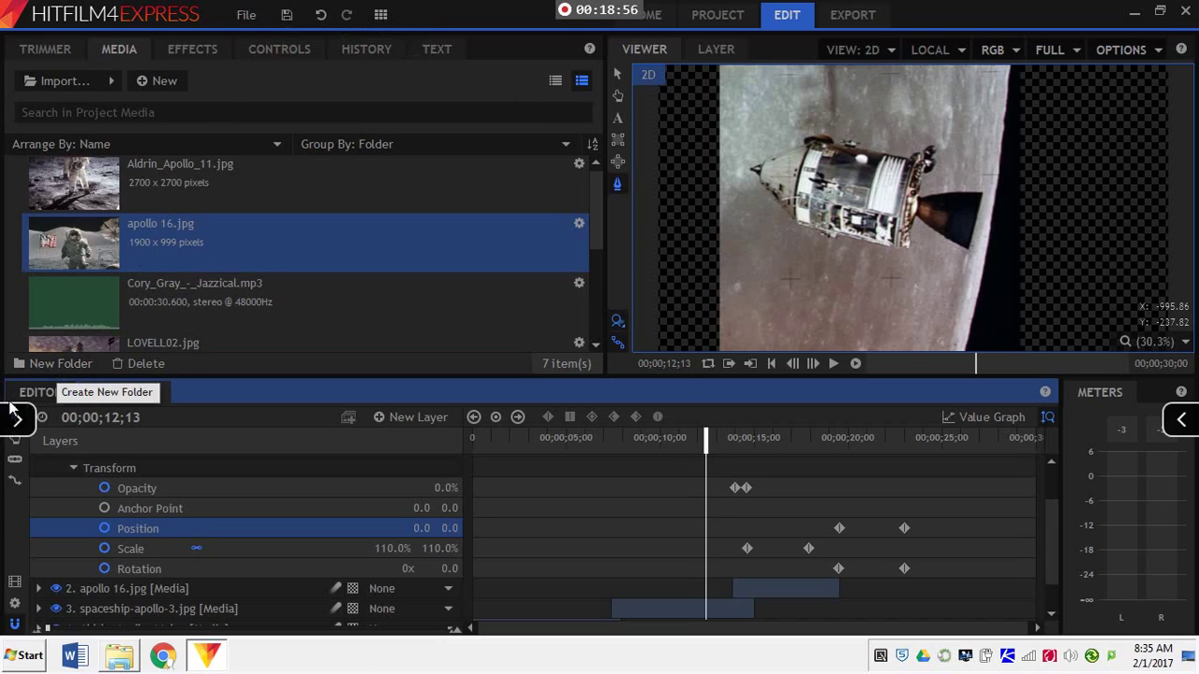
left_click(22, 429)
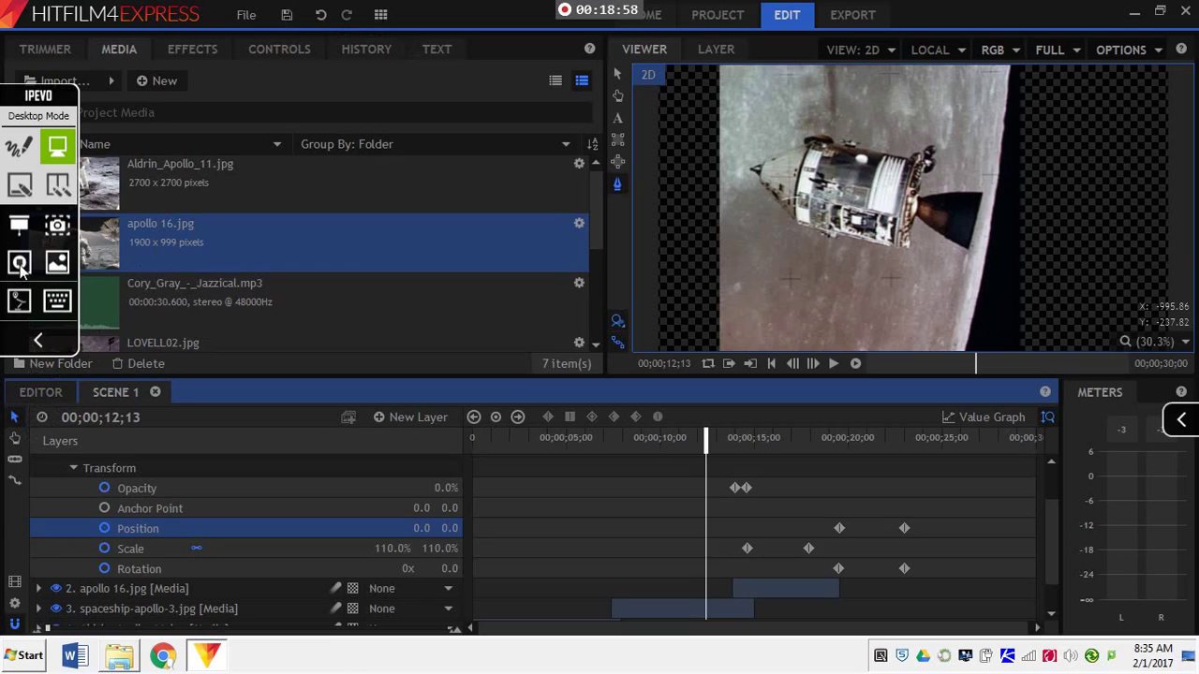